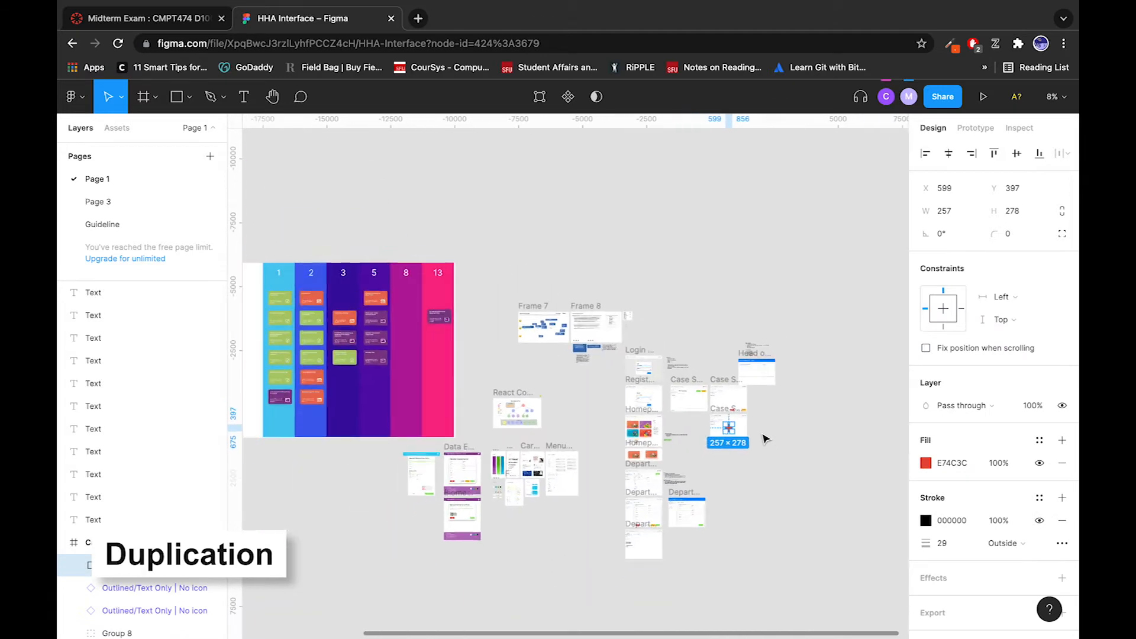
# Step: Try to duplicate all the frames on Page 1 together as one selection
pyautogui.hotkey('ctrl', 'a')
pyautogui.click(787, 228)
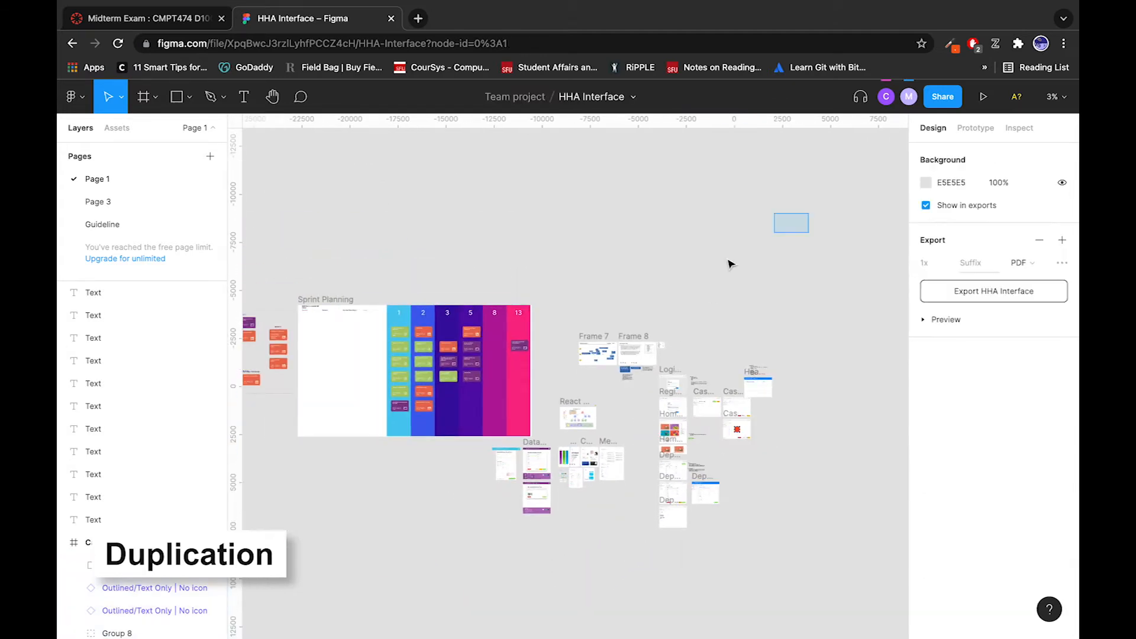
pyautogui.hotkey('ctrl', 'a')
pyautogui.press('alt')
pyautogui.moveTo(431, 566); pyautogui.dragTo(403, 589)
pyautogui.press('super+z')
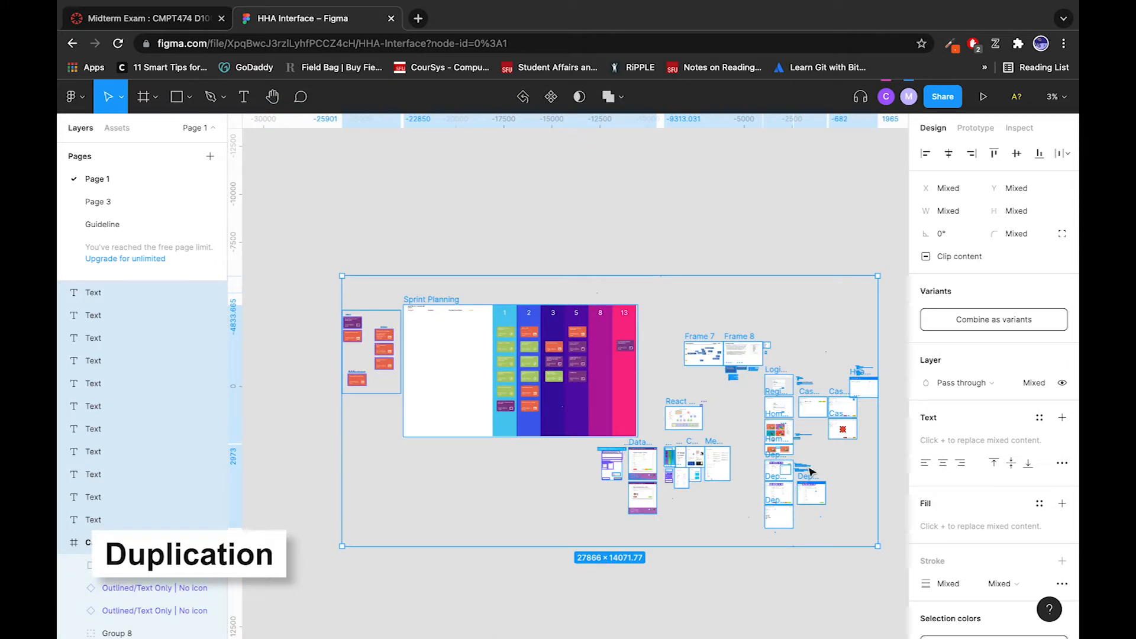
pyautogui.scroll(5, 819, 445)
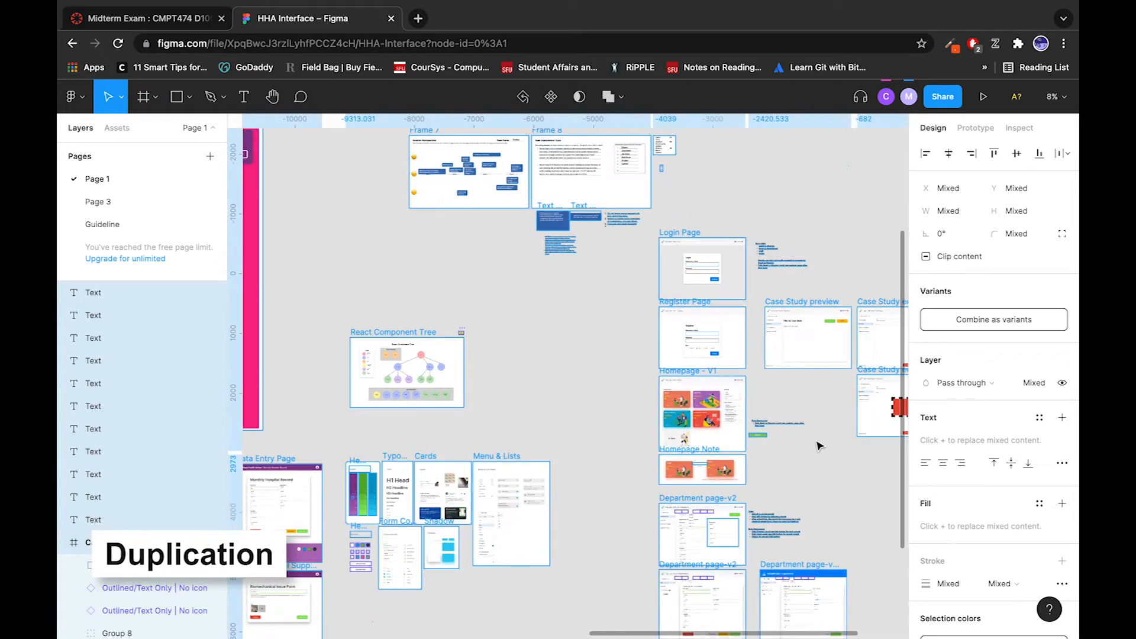
pyautogui.press('Escape')
# Step: Look over the frames spread across Page 1, from the sprint planning board to the case study and form designs
pyautogui.scroll(-3, 818, 445)
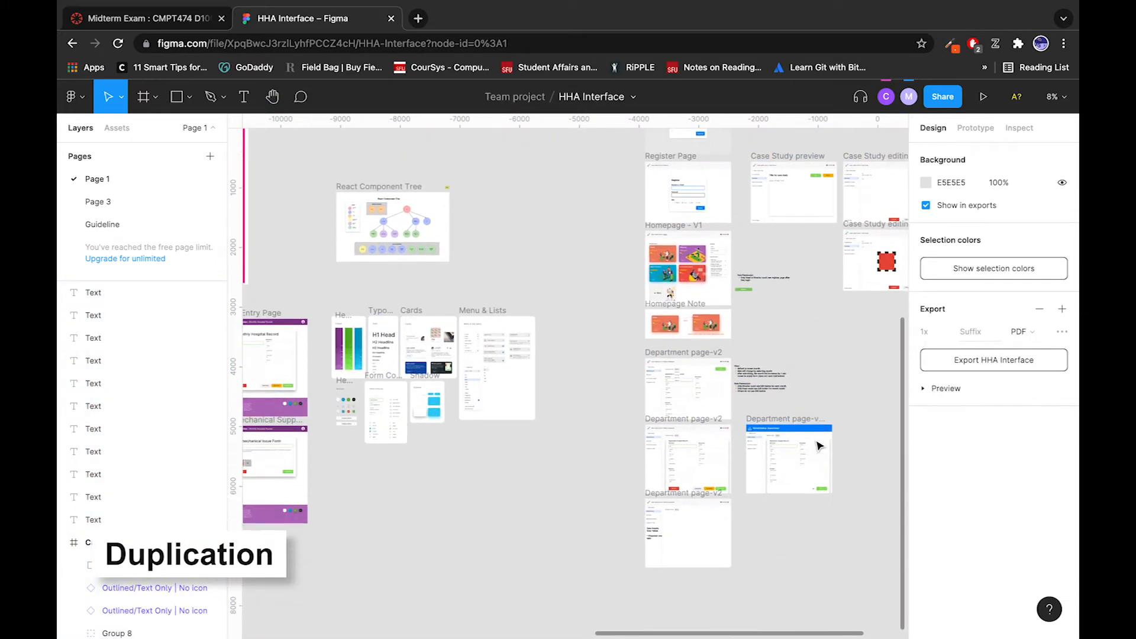
pyautogui.hscroll(10, 467, 512)
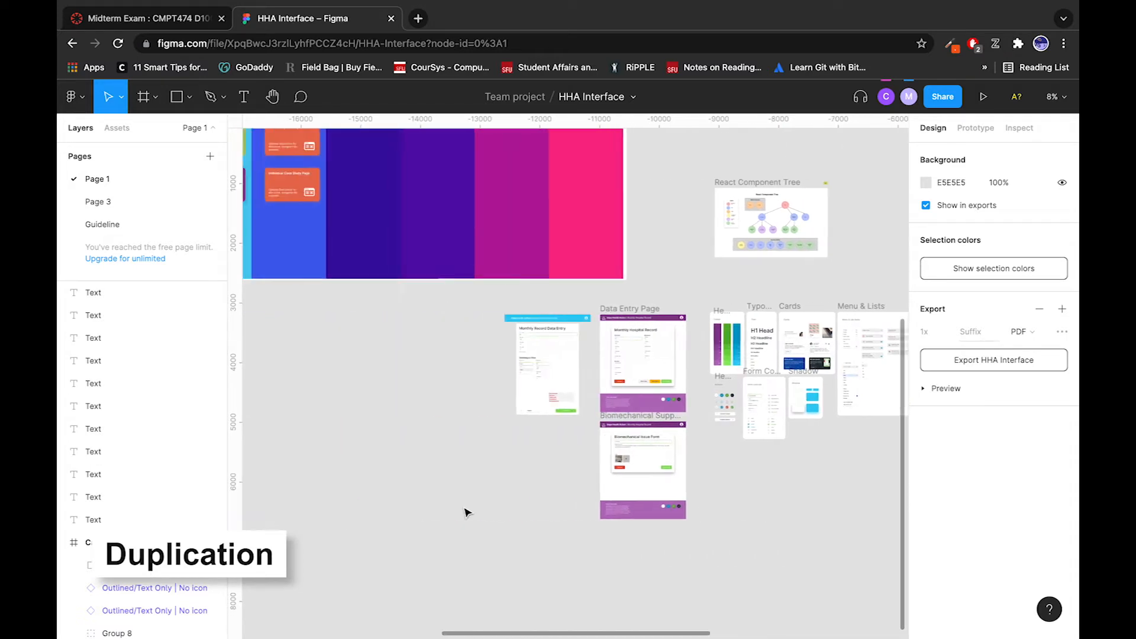
pyautogui.hscroll(-1, 466, 512)
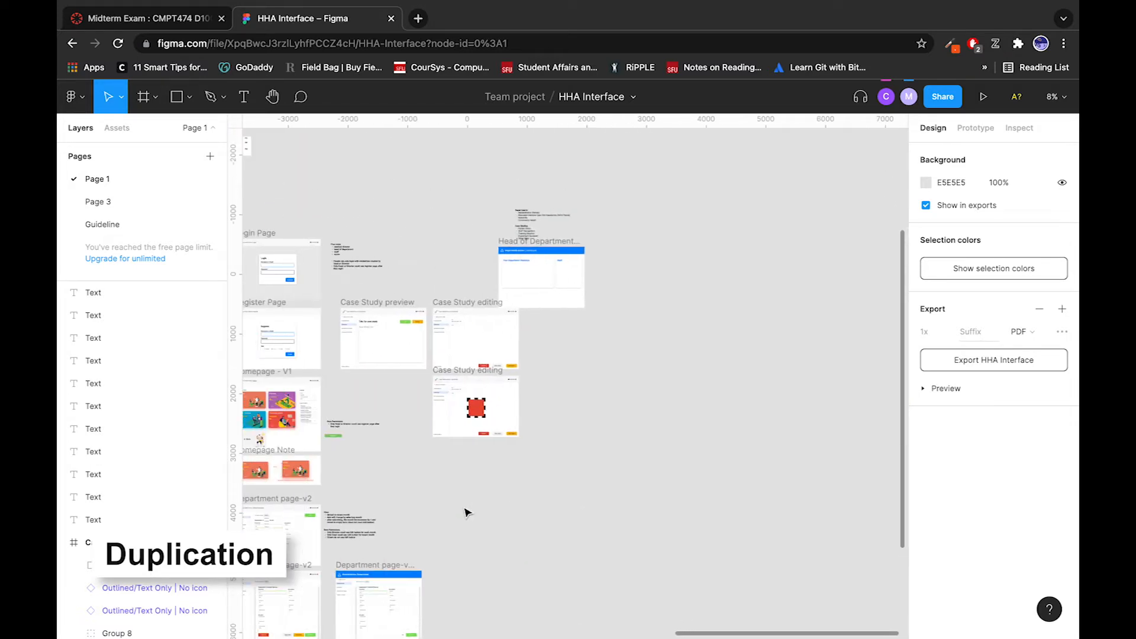
pyautogui.scroll(5, 466, 512)
pyautogui.scroll(-8, 466, 513)
pyautogui.hscroll(-10, 466, 513)
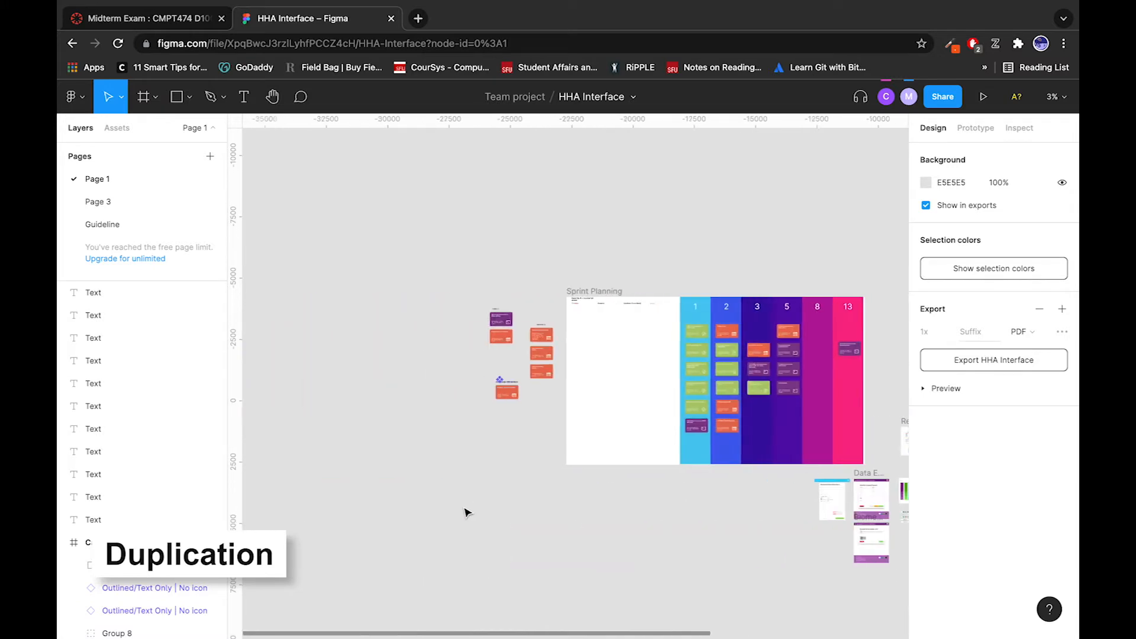
pyautogui.hscroll(4, 466, 512)
pyautogui.scroll(10, 369, 558)
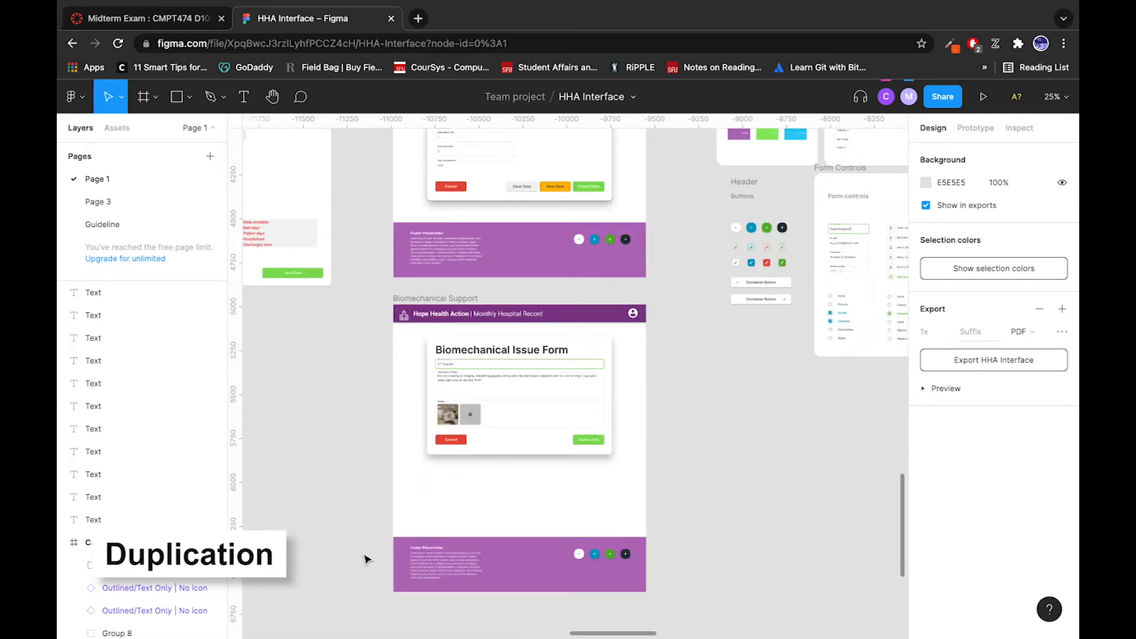
pyautogui.click(418, 340)
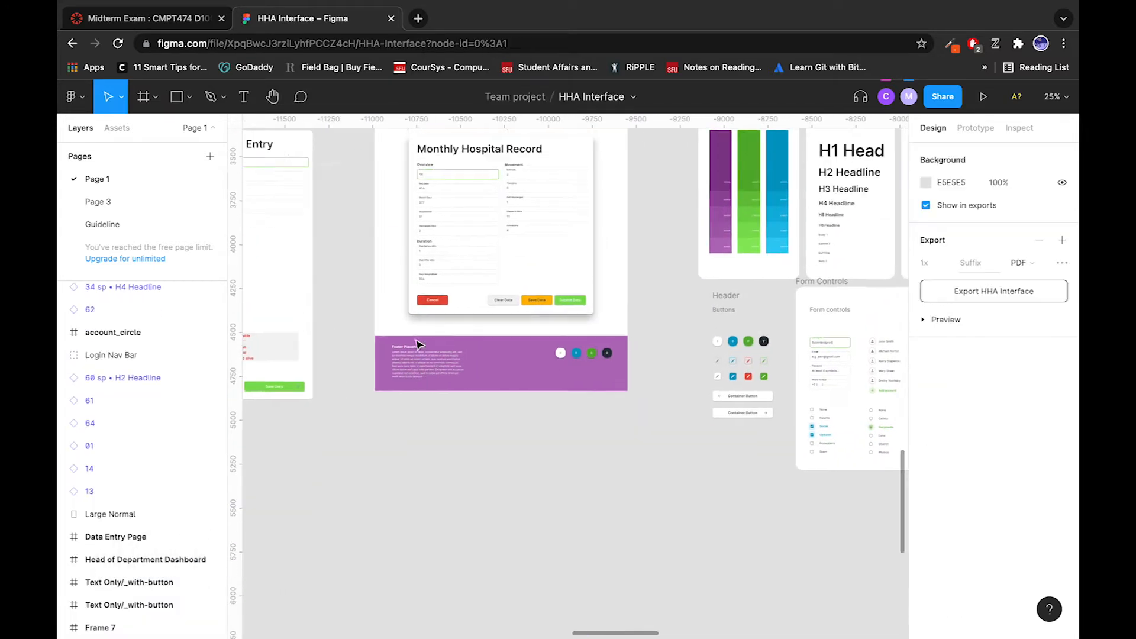
pyautogui.scroll(4, 418, 328)
pyautogui.moveTo(418, 327); pyautogui.dragTo(444, 586)
# Step: Duplicate the Biomechanical Support frame and place the copy directly to the left of the original
pyautogui.scroll(-7, 444, 583)
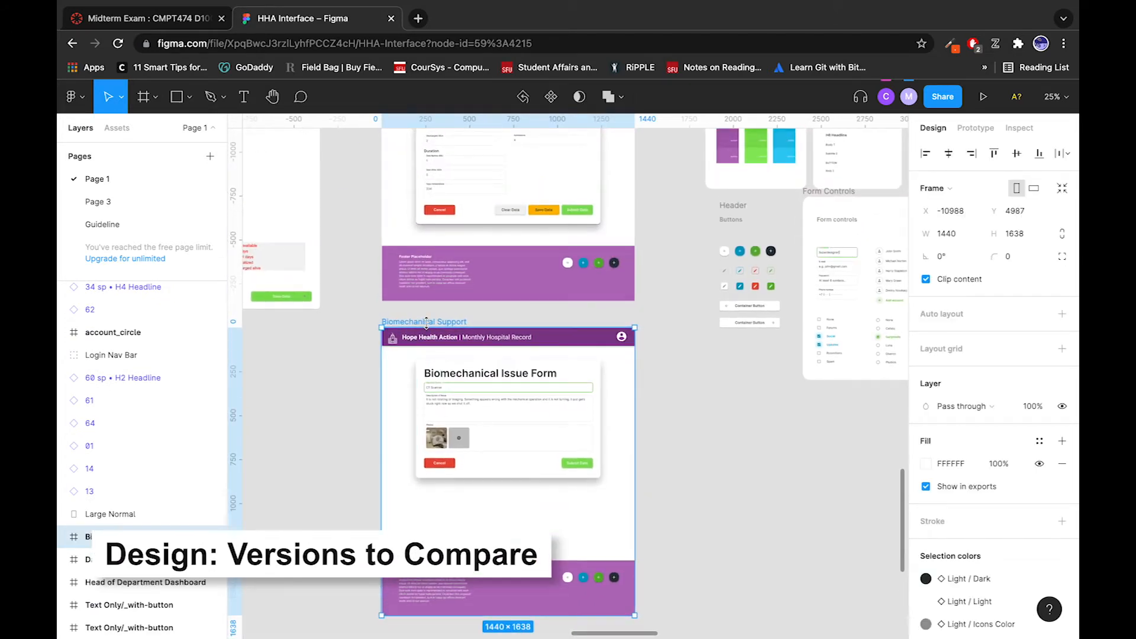
pyautogui.moveTo(435, 324); pyautogui.dragTo(362, 327)
pyautogui.click(274, 445)
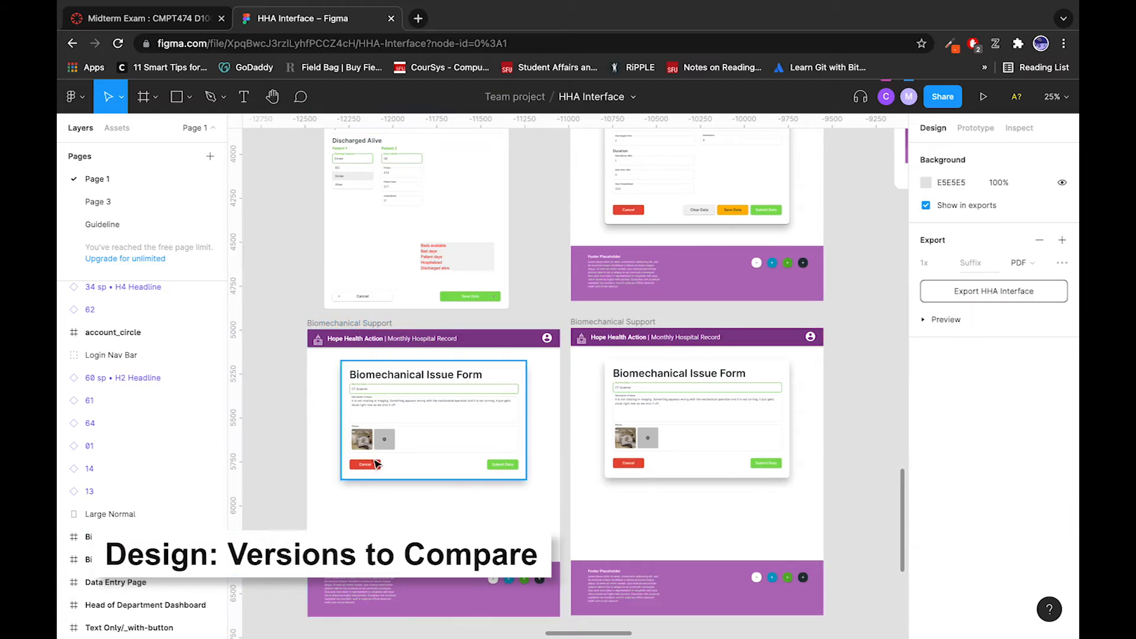
# Step: Delete the whole Photos section from the copied Biomechanical Issue Form: the photo, add-photo tile, label and field outline
pyautogui.click(366, 441)
pyautogui.scroll(5, 363, 442)
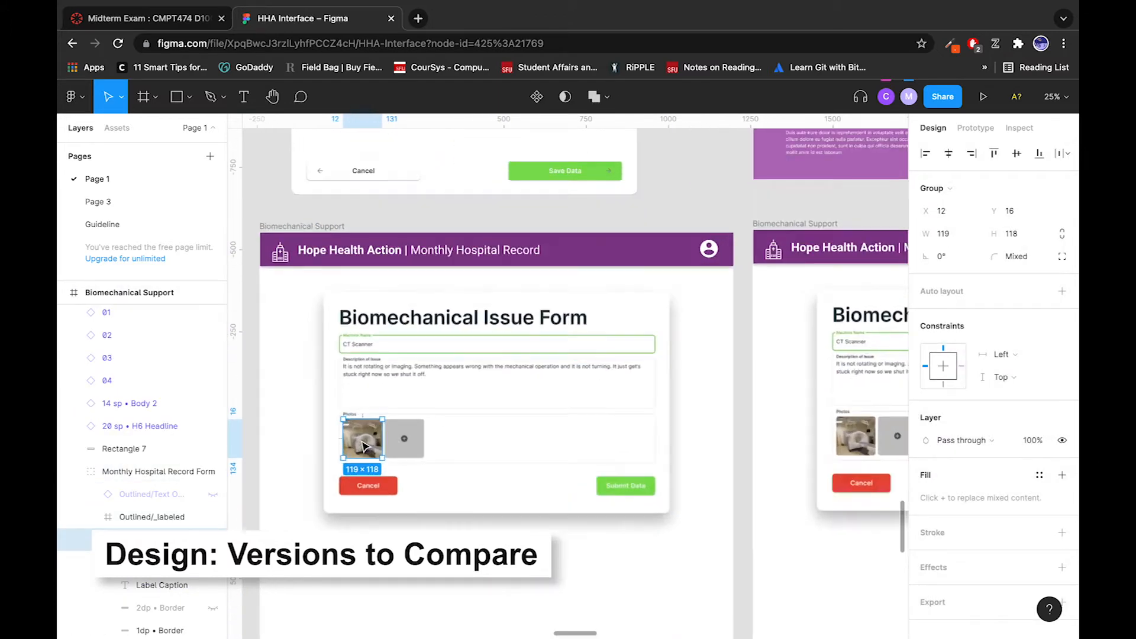
pyautogui.keyDown('shift'); pyautogui.click(406, 437); pyautogui.keyUp('shift')
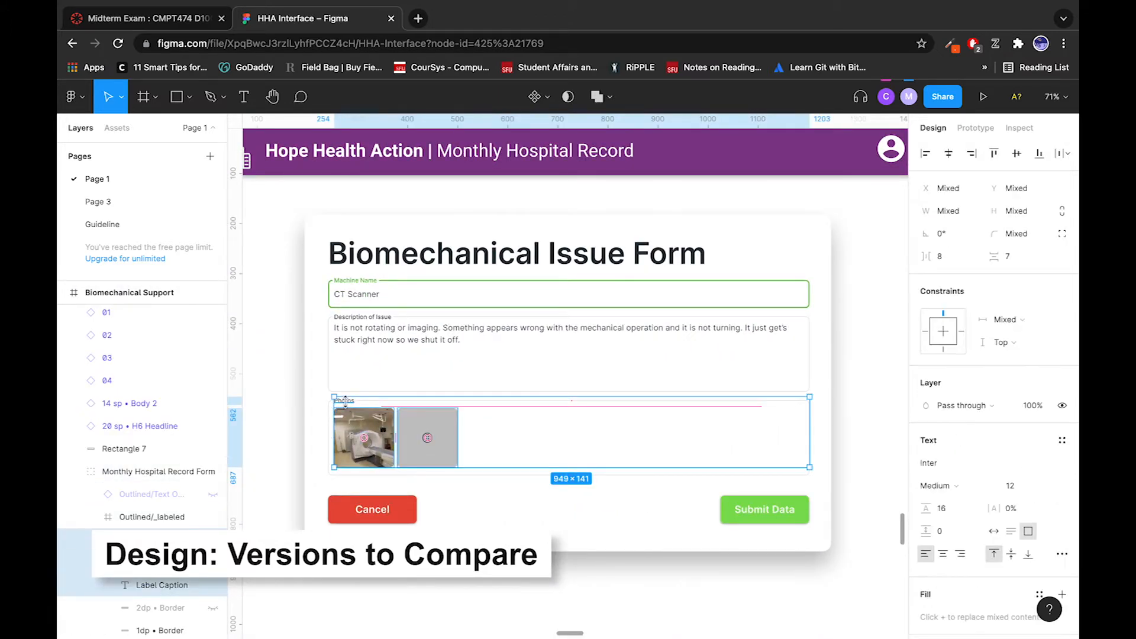
pyautogui.press('Delete')
pyautogui.click(354, 410)
pyautogui.doubleClick(354, 397)
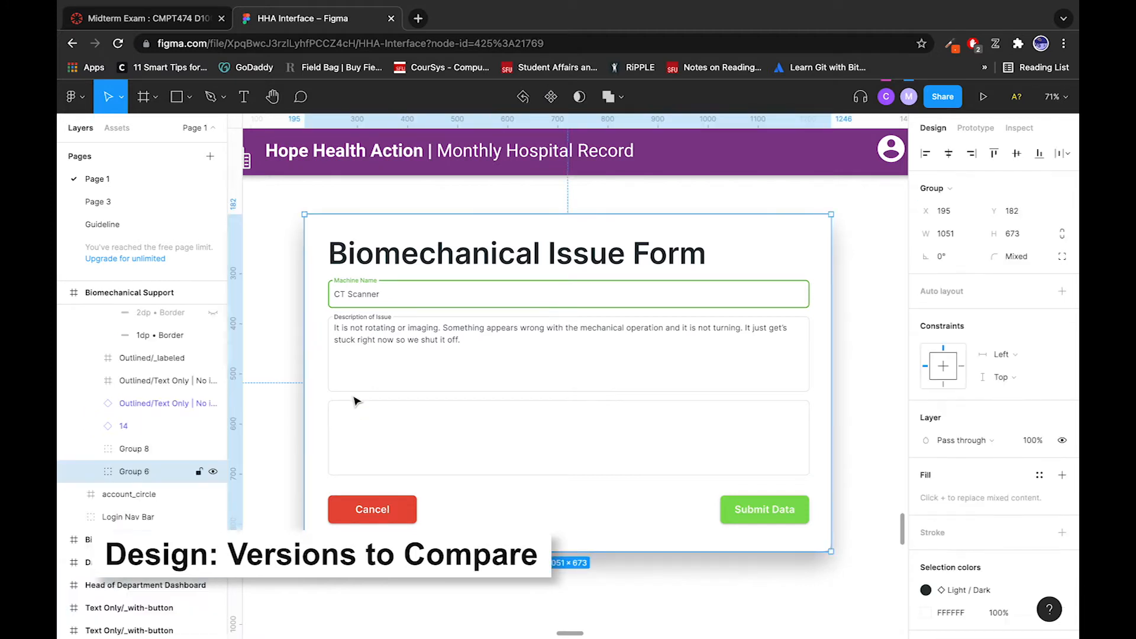
pyautogui.doubleClick(354, 398)
pyautogui.click(353, 401)
pyautogui.press('Delete')
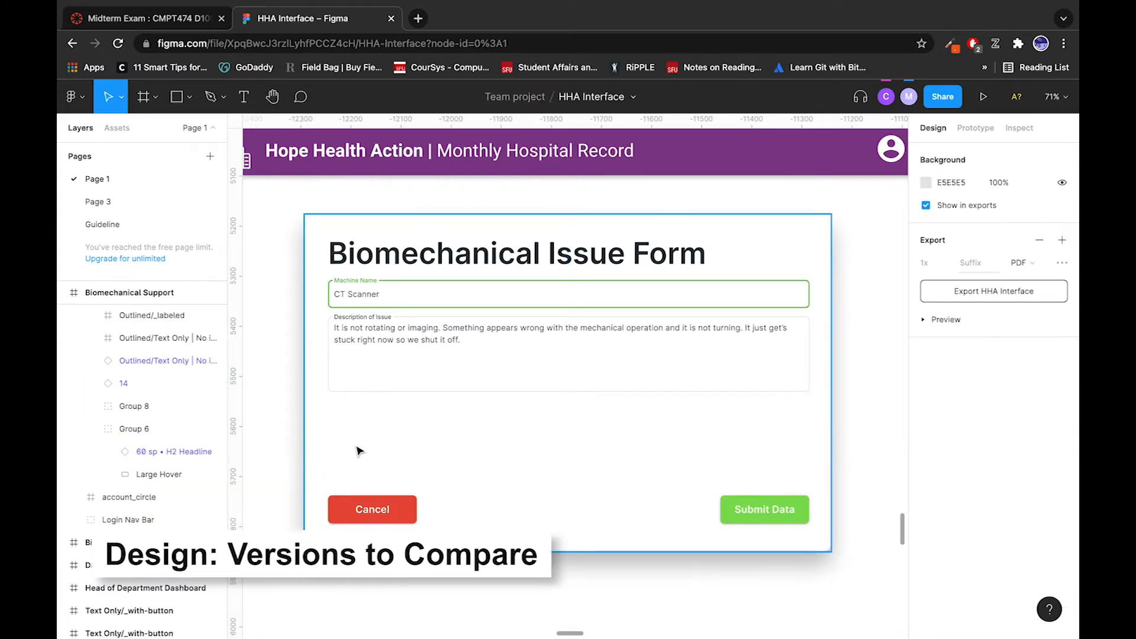
# Step: Move the Cancel and Submit Data buttons together up to Y 589, just below the Description of Issue field
pyautogui.click(365, 504)
pyautogui.doubleClick(365, 506)
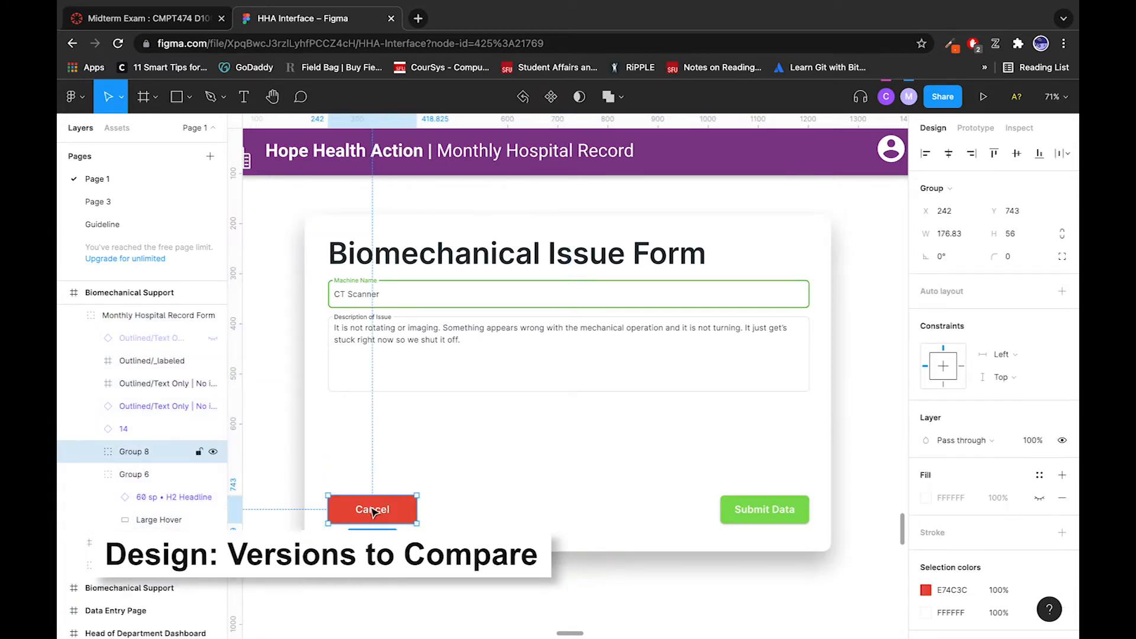
pyautogui.keyDown('shift'); pyautogui.click(755, 515); pyautogui.keyUp('shift')
pyautogui.moveTo(755, 514); pyautogui.dragTo(755, 427)
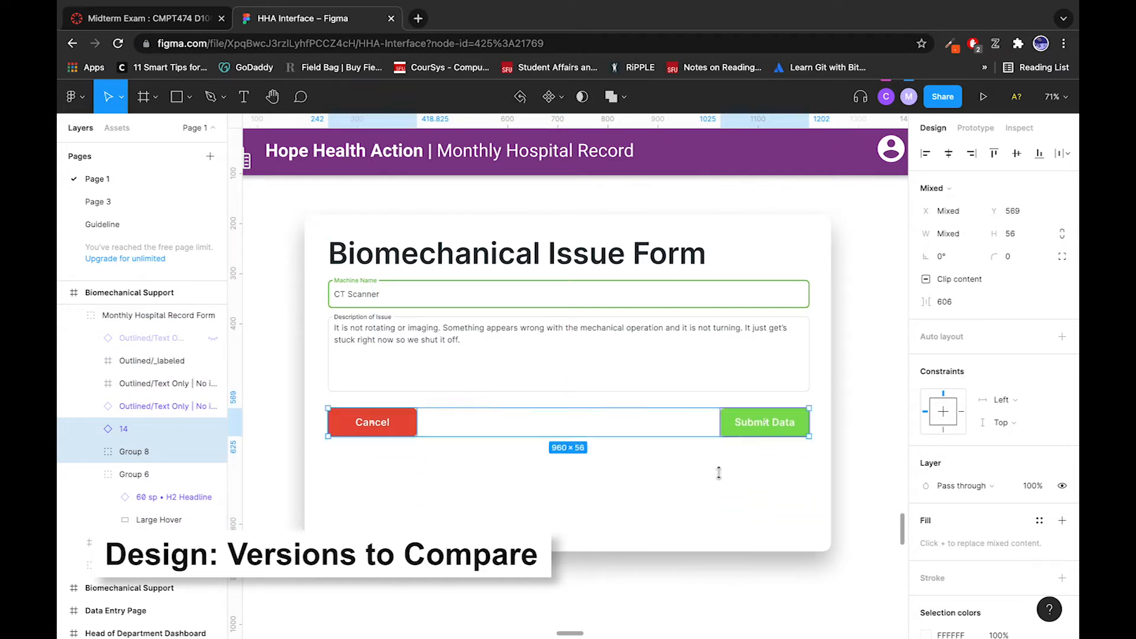
# Step: Shorten the copied form's white card so its lower edge sits just below the Cancel and Submit Data buttons
pyautogui.click(699, 507)
pyautogui.moveTo(610, 548); pyautogui.dragTo(612, 452)
pyautogui.click(618, 544)
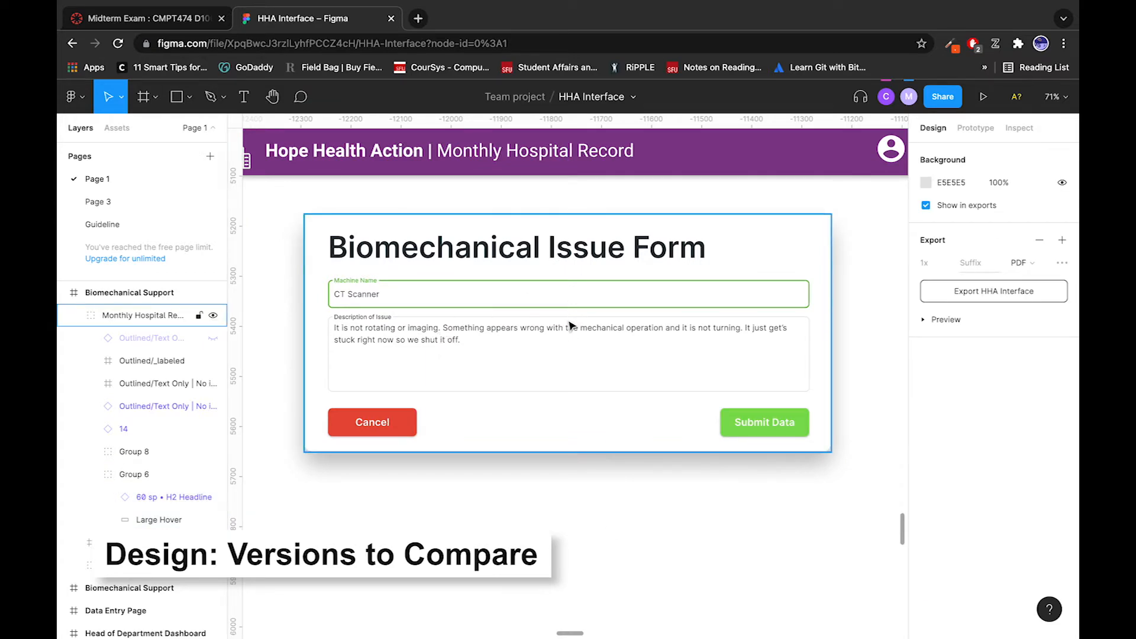
# Step: Delete the red rectangle with the dashed black stroke from the lower Case Study editing frame
pyautogui.scroll(-5, 570, 324)
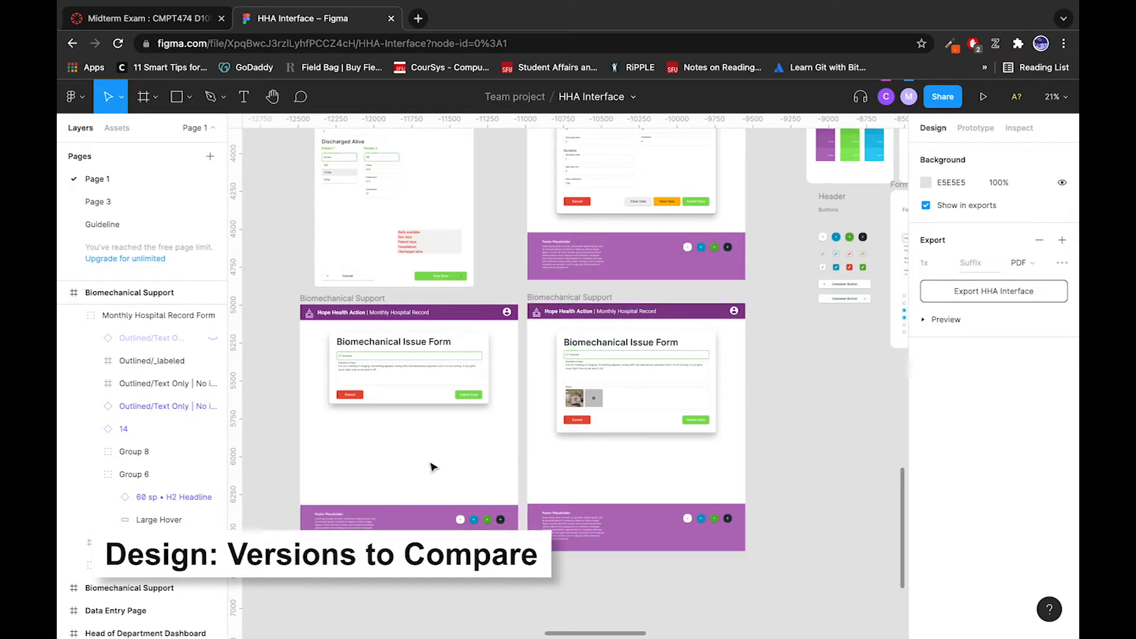
pyautogui.hscroll(20, 447, 365)
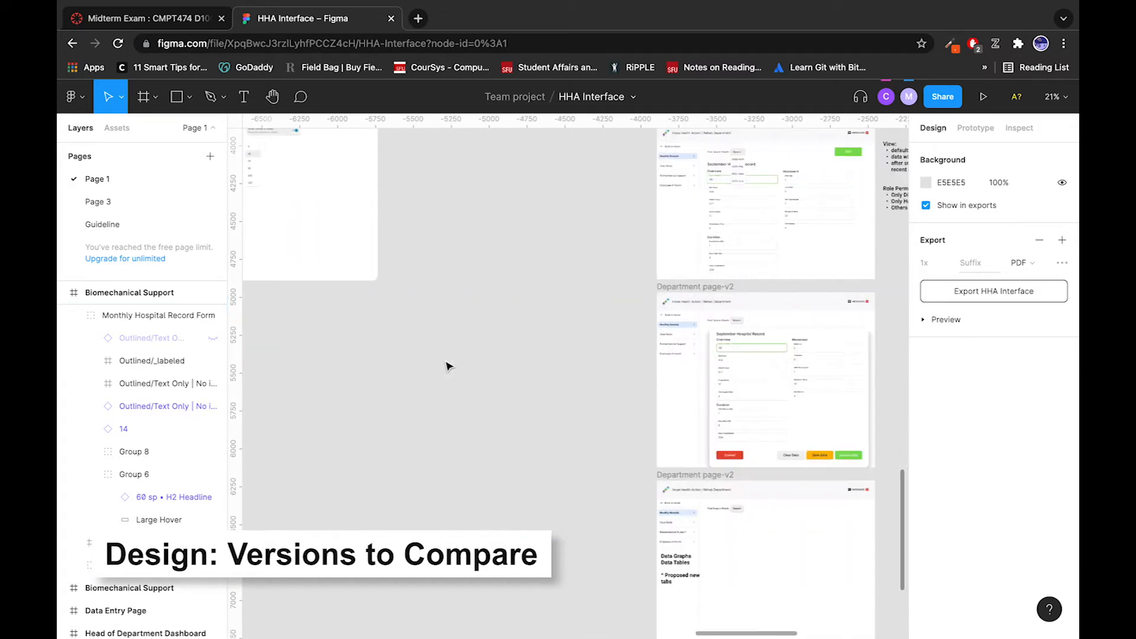
pyautogui.scroll(-4, 447, 366)
pyautogui.scroll(8, 447, 366)
pyautogui.hscroll(3, 447, 365)
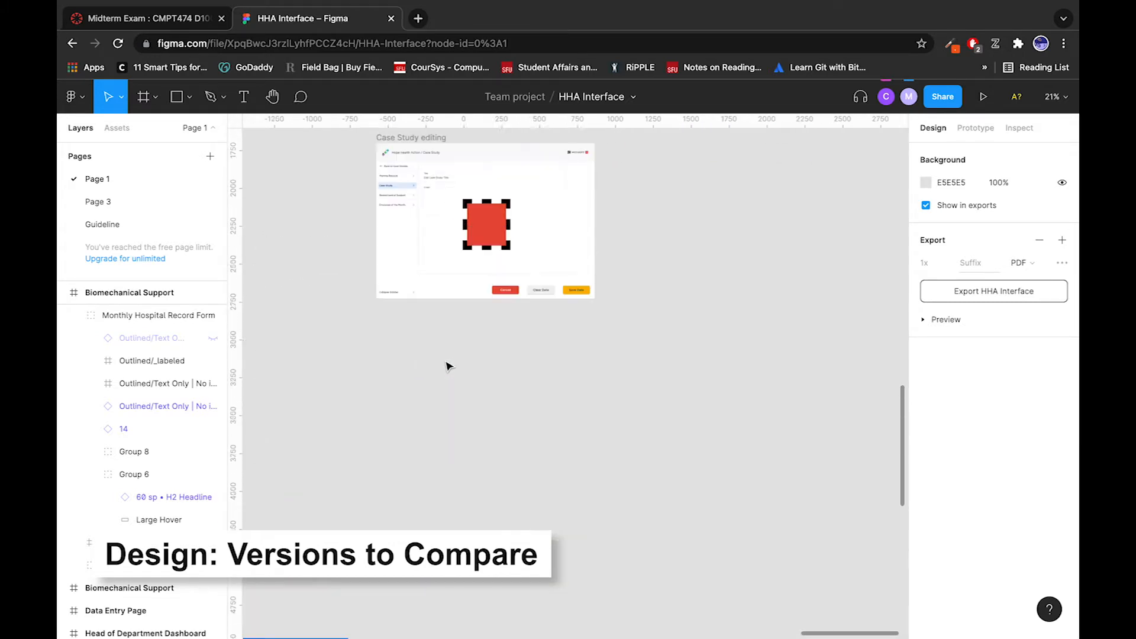
pyautogui.scroll(3, 461, 274)
pyautogui.scroll(5, 634, 399)
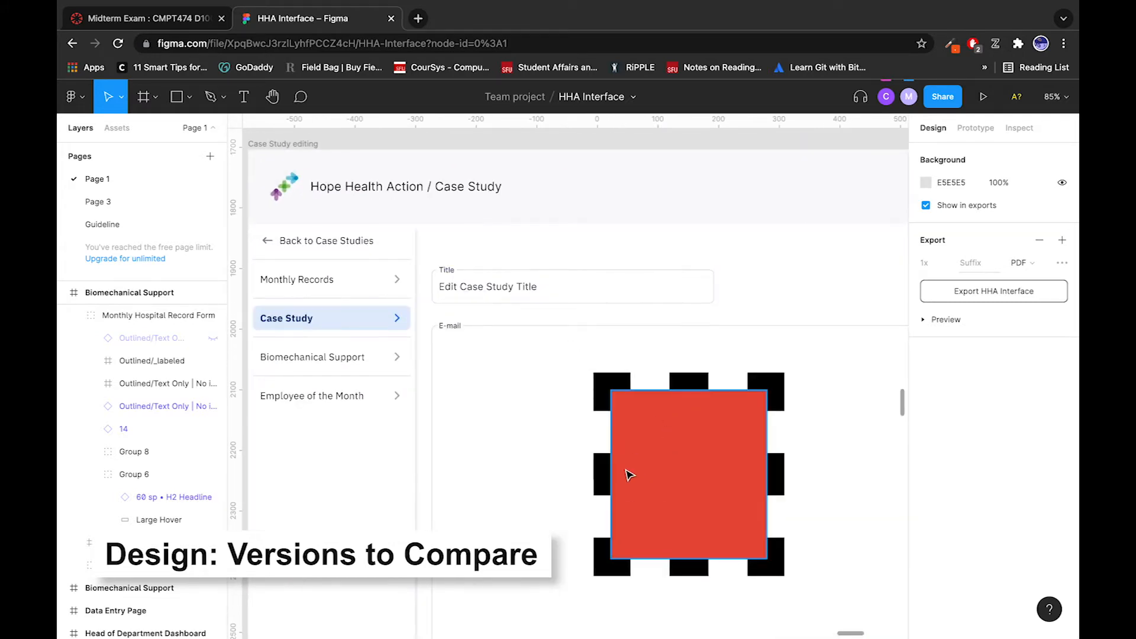
pyautogui.scroll(3, 627, 471)
pyautogui.click(637, 414)
pyautogui.press('Delete')
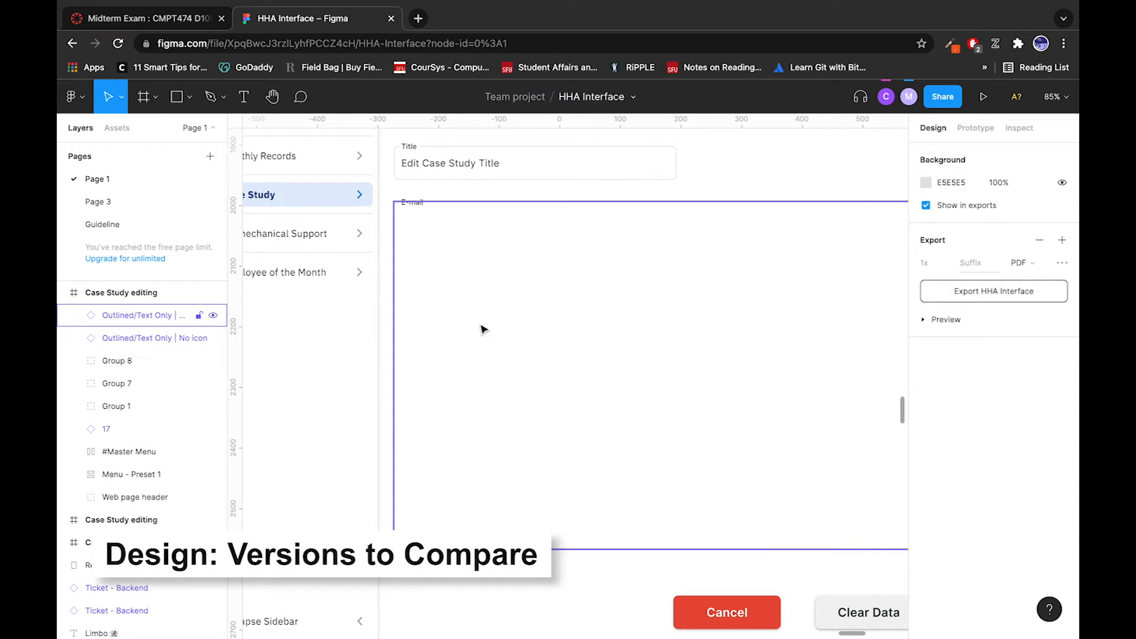
# Step: Draw a trial ellipse inside the Case Study editing frame's E-mail box and delete it
pyautogui.click(178, 97)
pyautogui.click(188, 97)
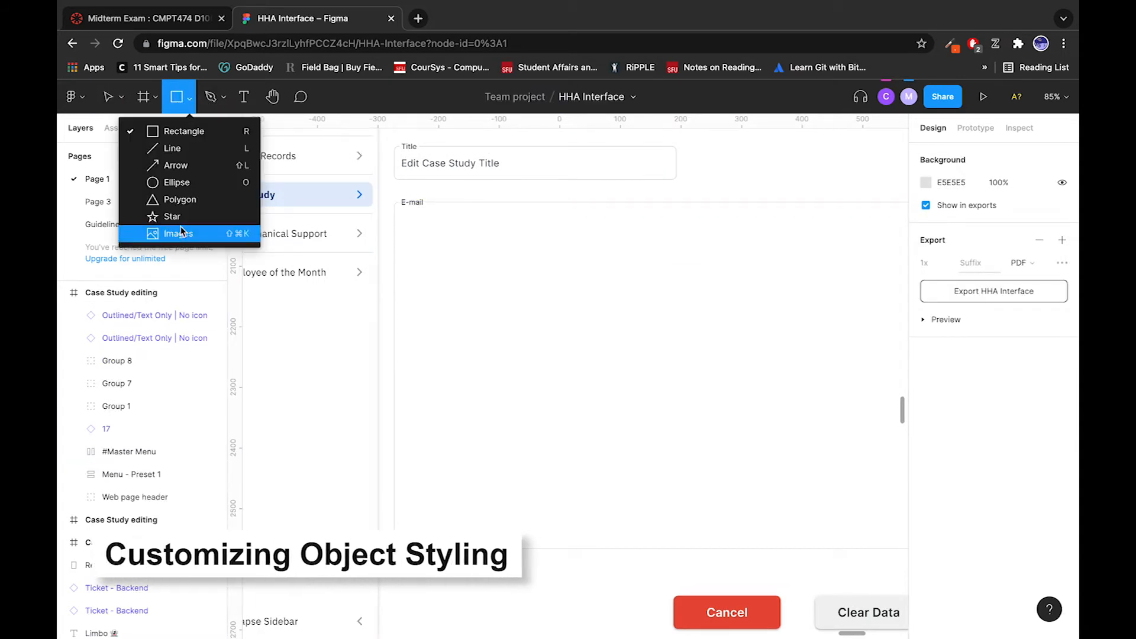
pyautogui.click(174, 184)
pyautogui.moveTo(531, 243); pyautogui.dragTo(738, 461)
pyautogui.press('Delete')
# Step: Draw a rectangle about 420 × 197 inside the Case Study editing frame's E-mail box
pyautogui.click(188, 97)
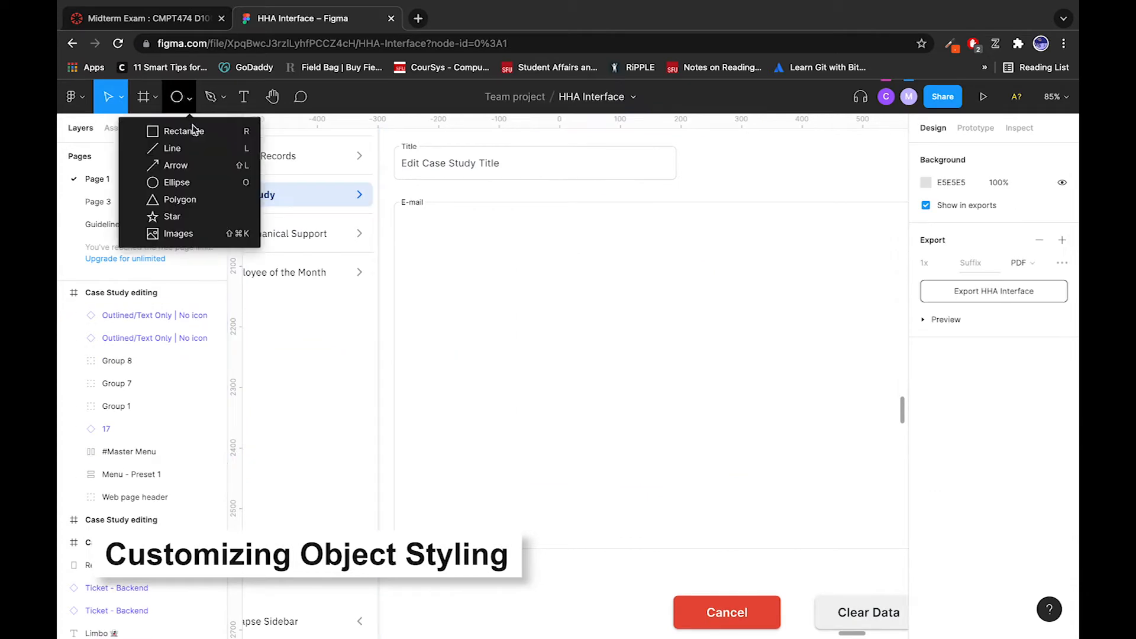
pyautogui.click(192, 136)
pyautogui.moveTo(609, 299); pyautogui.dragTo(862, 416)
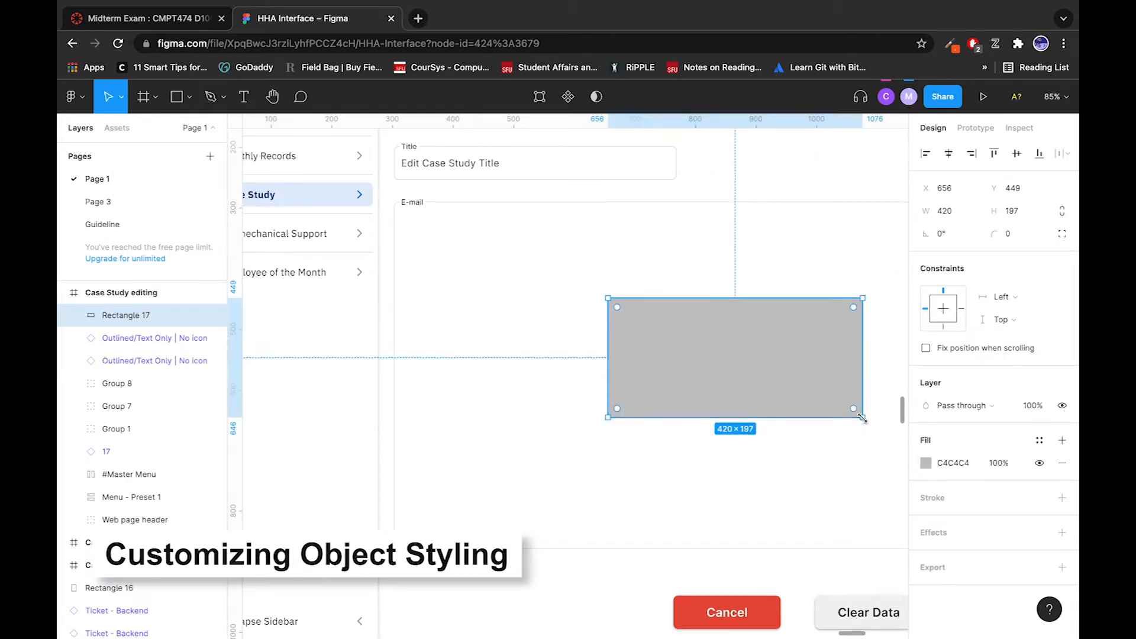
# Step: Set the rectangle's fill to red E74C3C by sampling the colour of the frame's Cancel button
pyautogui.hscroll(2, 840, 355)
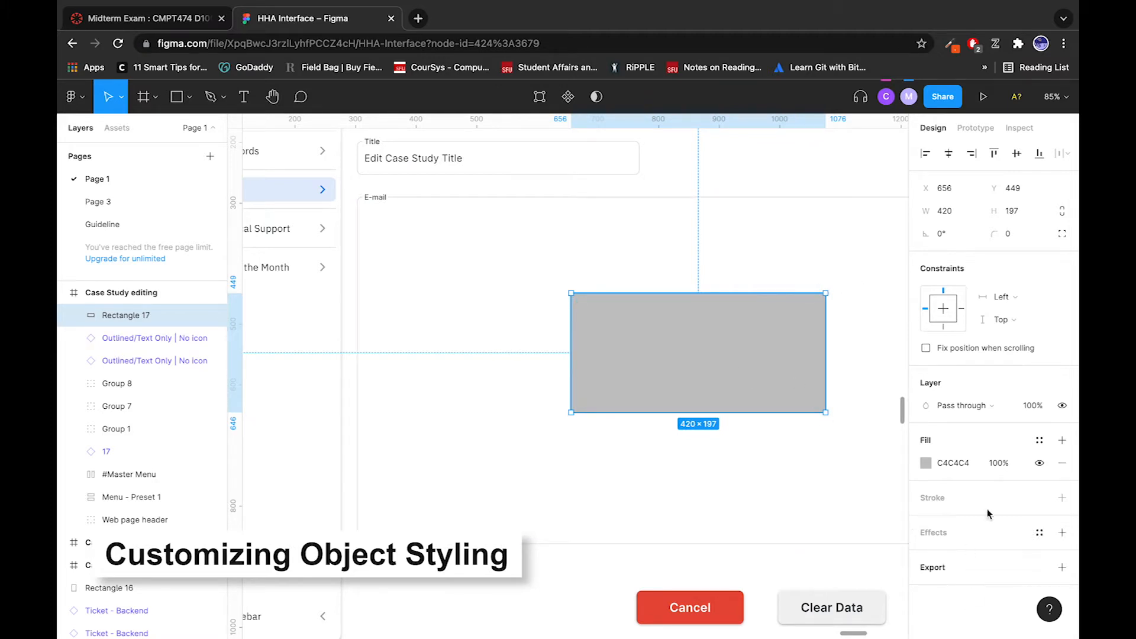
pyautogui.click(926, 465)
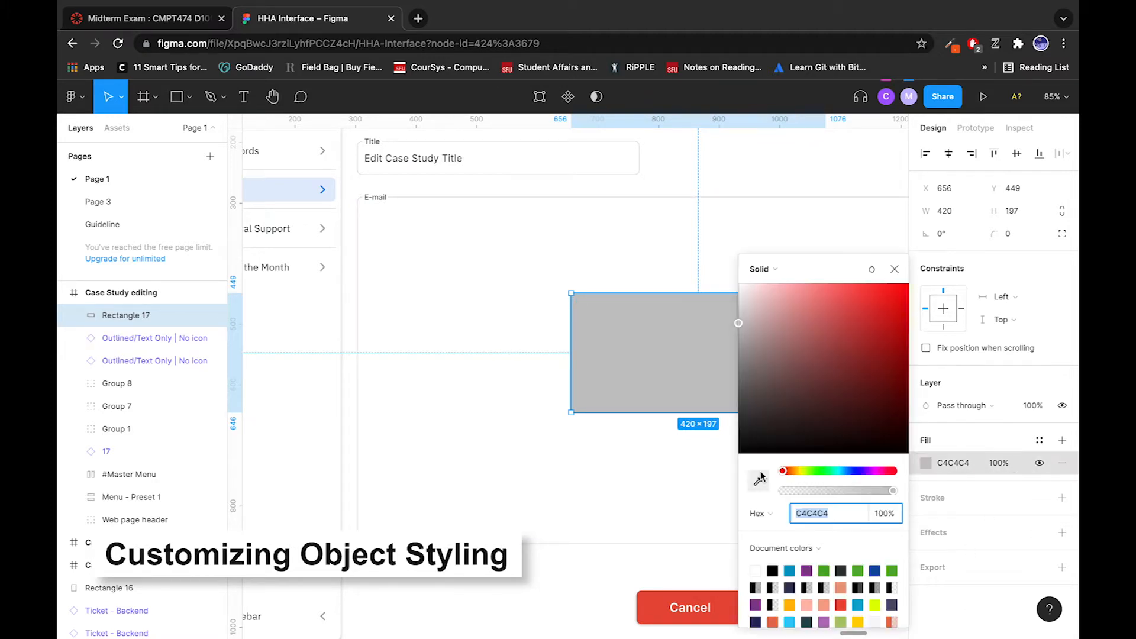
pyautogui.scroll(-5, 639, 497)
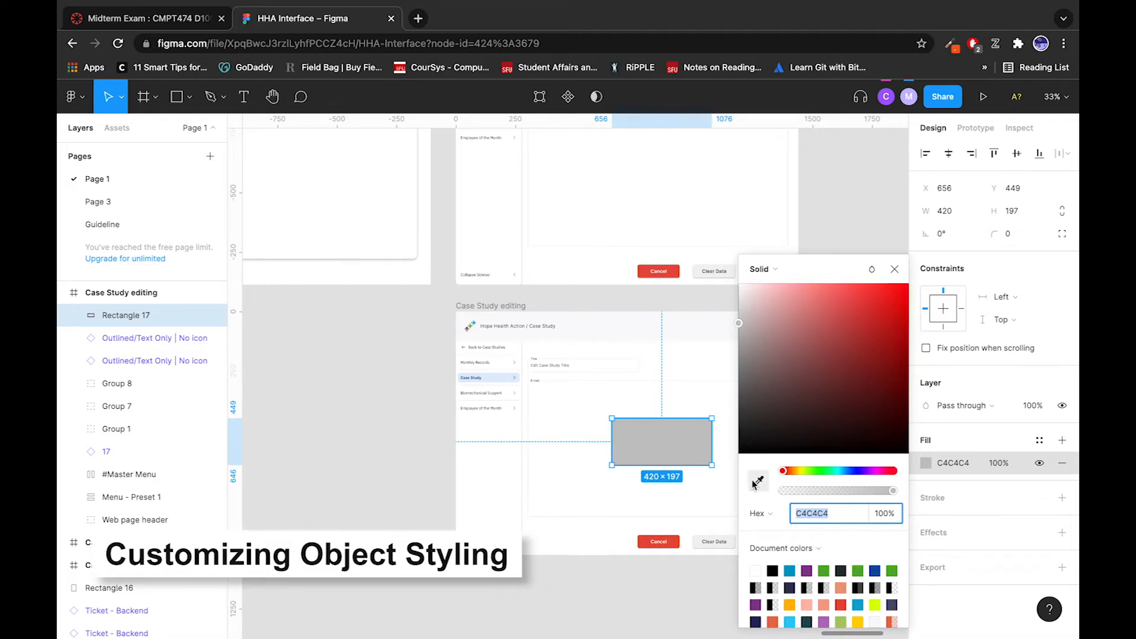
pyautogui.click(758, 480)
pyautogui.click(658, 541)
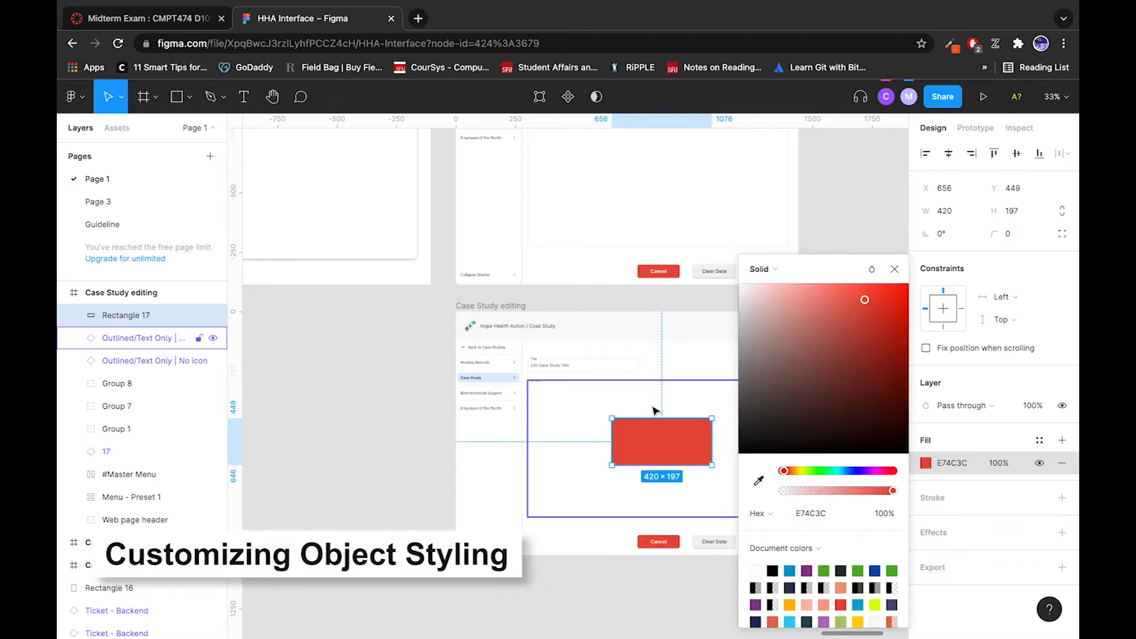
pyautogui.scroll(-2, 568, 460)
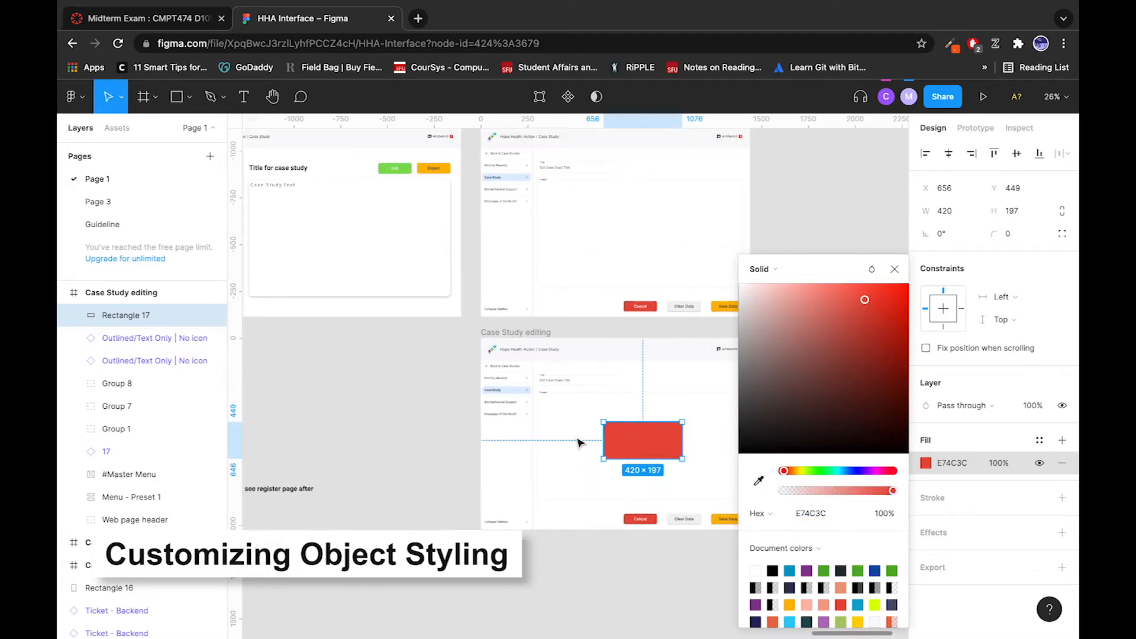
pyautogui.click(895, 269)
# Step: Add a black 000000 stroke to the red rectangle, 114 thick and positioned outside its edge
pyautogui.scroll(5, 530, 414)
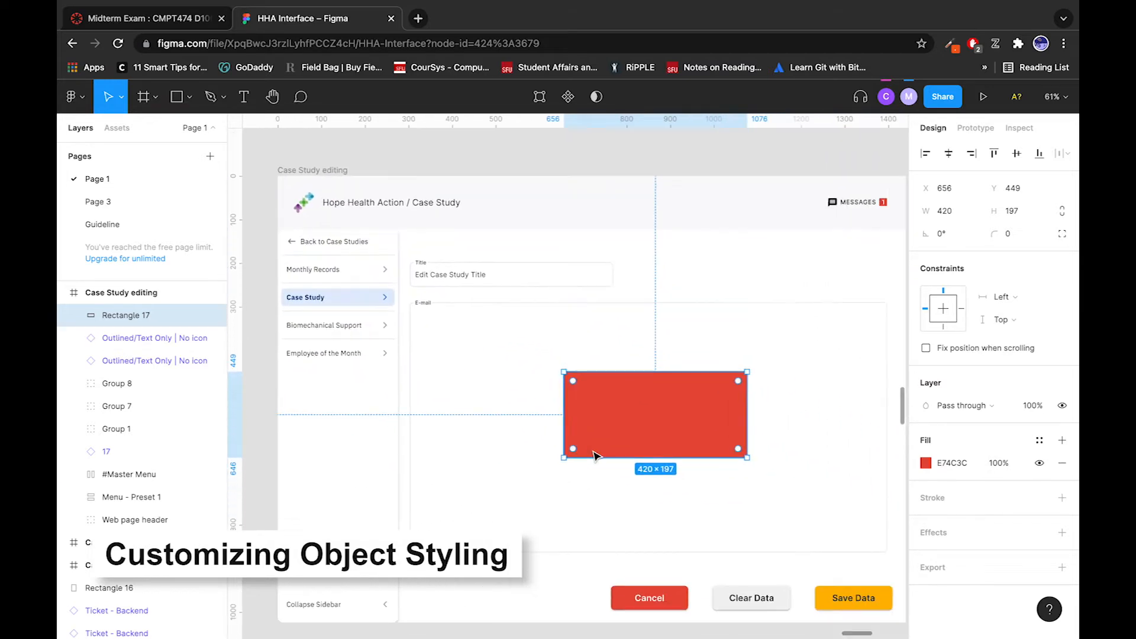
pyautogui.click(1067, 498)
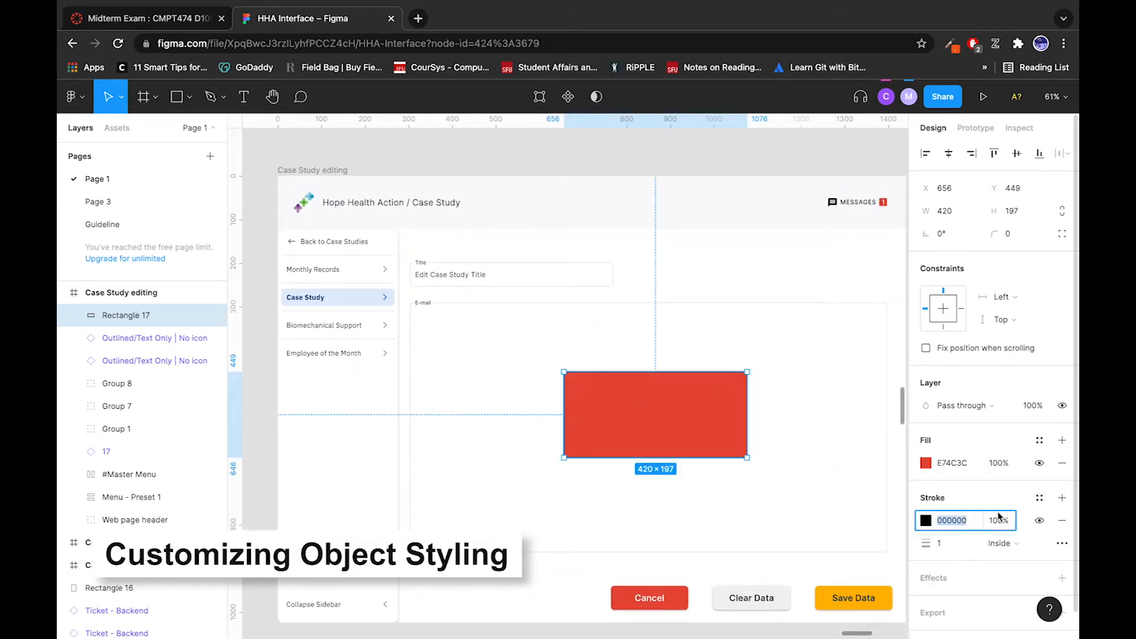
pyautogui.click(1001, 543)
pyautogui.click(1022, 525)
pyautogui.moveTo(926, 543); pyautogui.dragTo(927, 534)
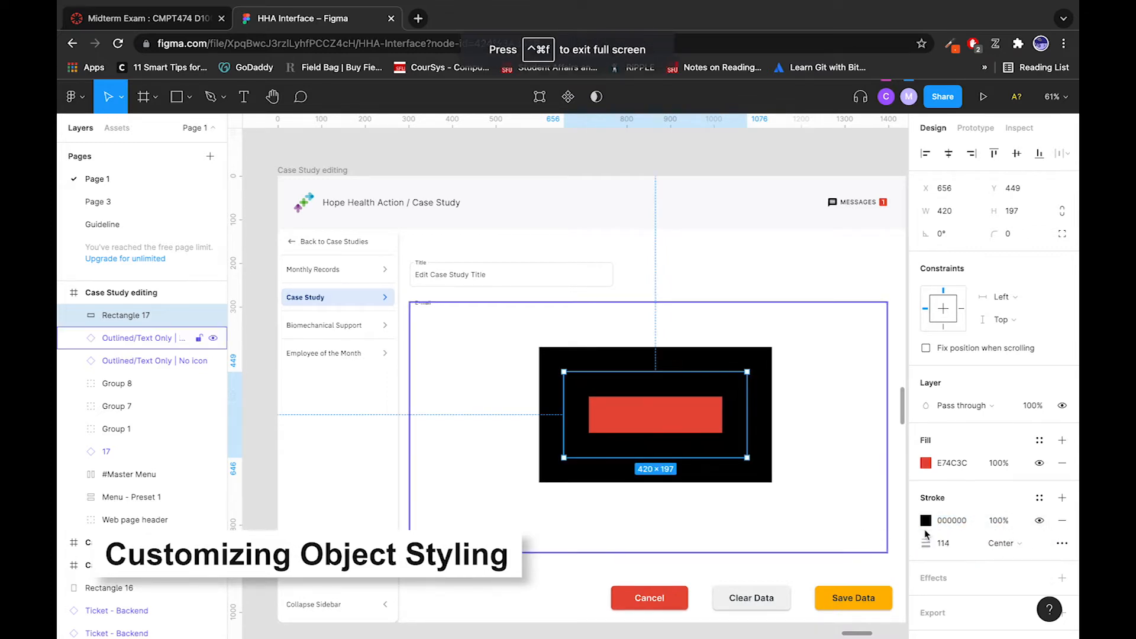
pyautogui.click(1001, 544)
pyautogui.click(1014, 579)
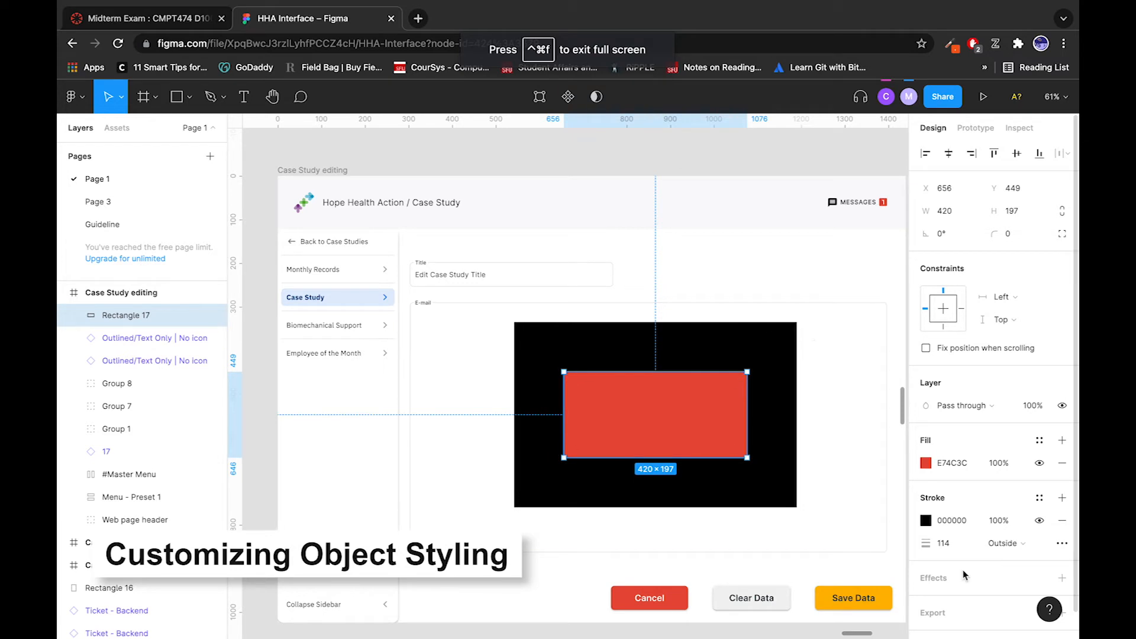
# Step: Recolour the red rectangle's stroke to light blue E1EDFC by sampling the highlighted Case Study item in the frame's sidebar
pyautogui.click(925, 520)
pyautogui.moveTo(795, 388); pyautogui.dragTo(792, 429)
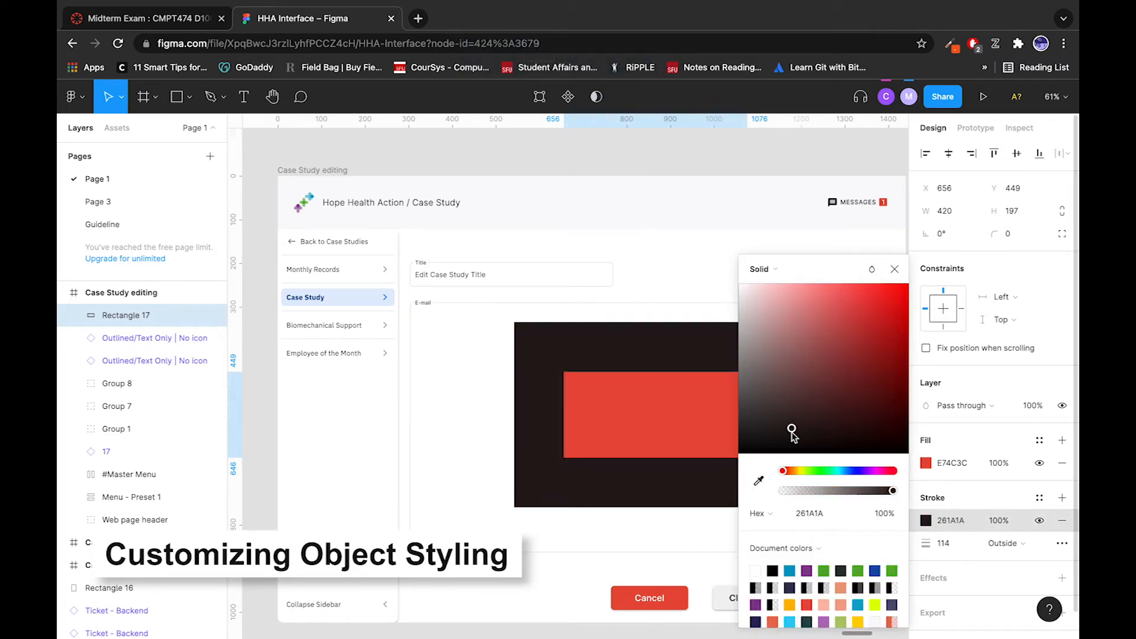
pyautogui.click(759, 481)
pyautogui.click(852, 216)
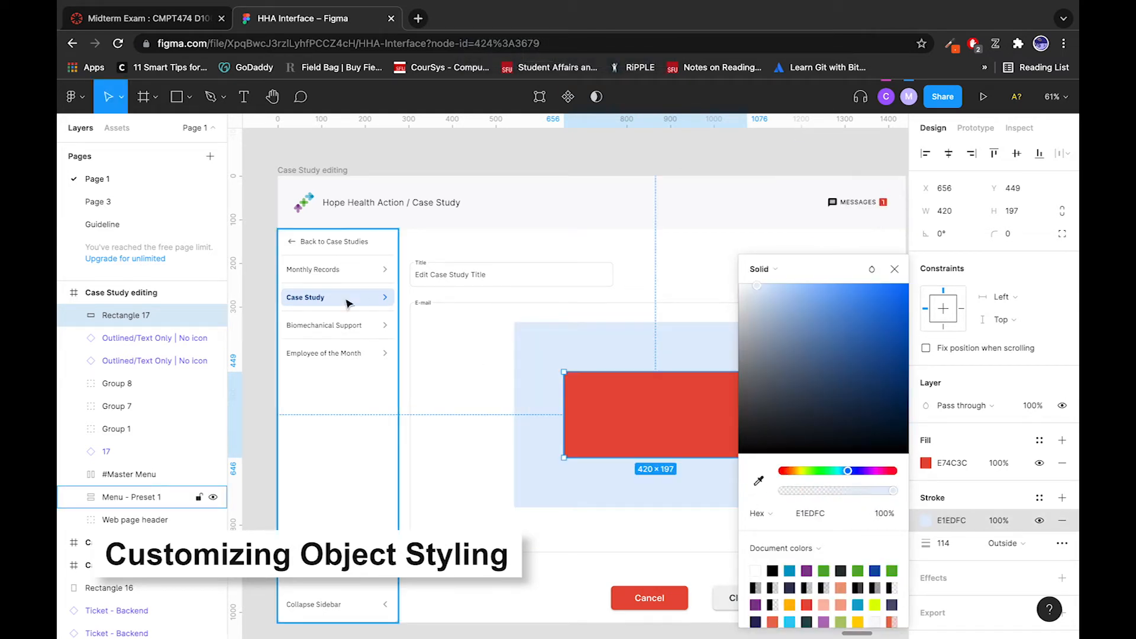
pyautogui.click(477, 510)
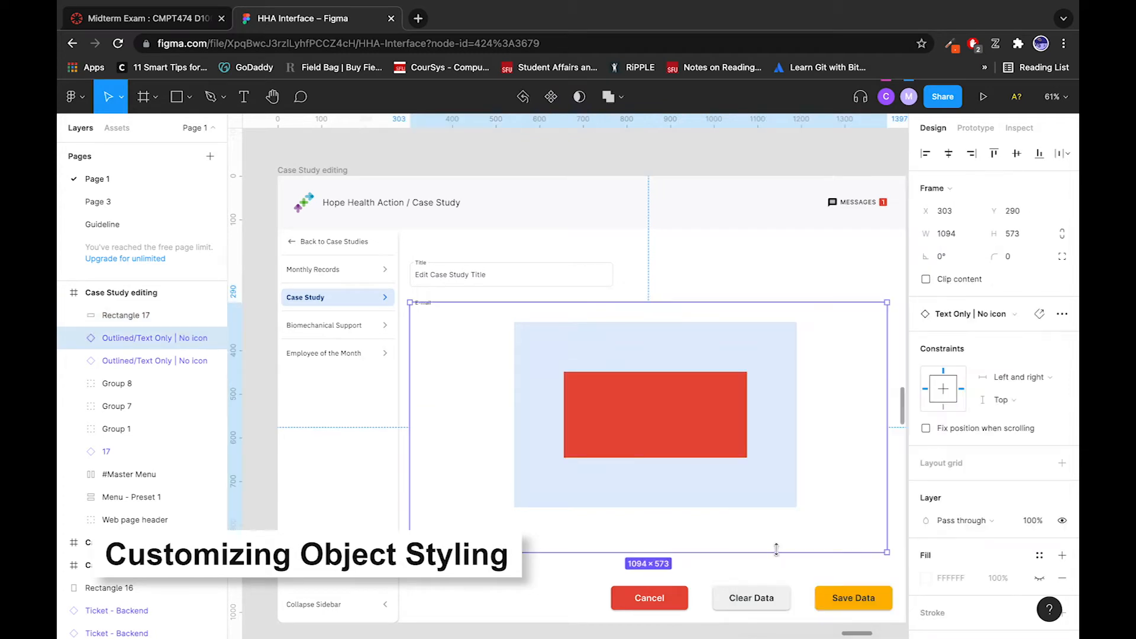
# Step: Add a drop shadow effect to the red rectangle and examine the shadow along its outer edge up close
pyautogui.scroll(-5, 994, 459)
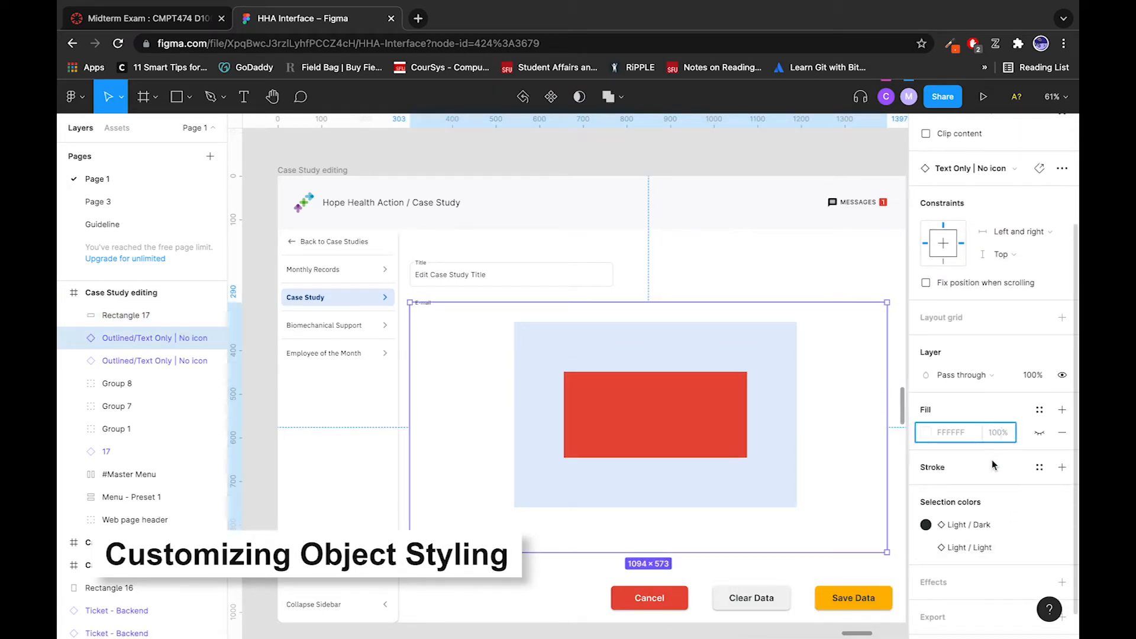
pyautogui.doubleClick(703, 391)
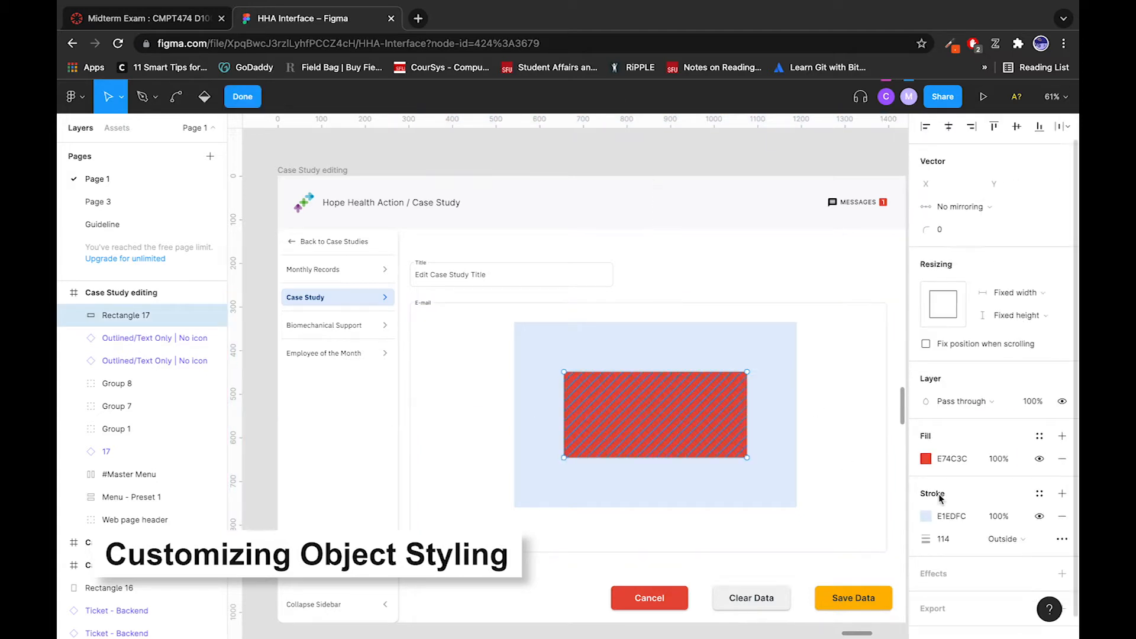
pyautogui.scroll(-1, 941, 498)
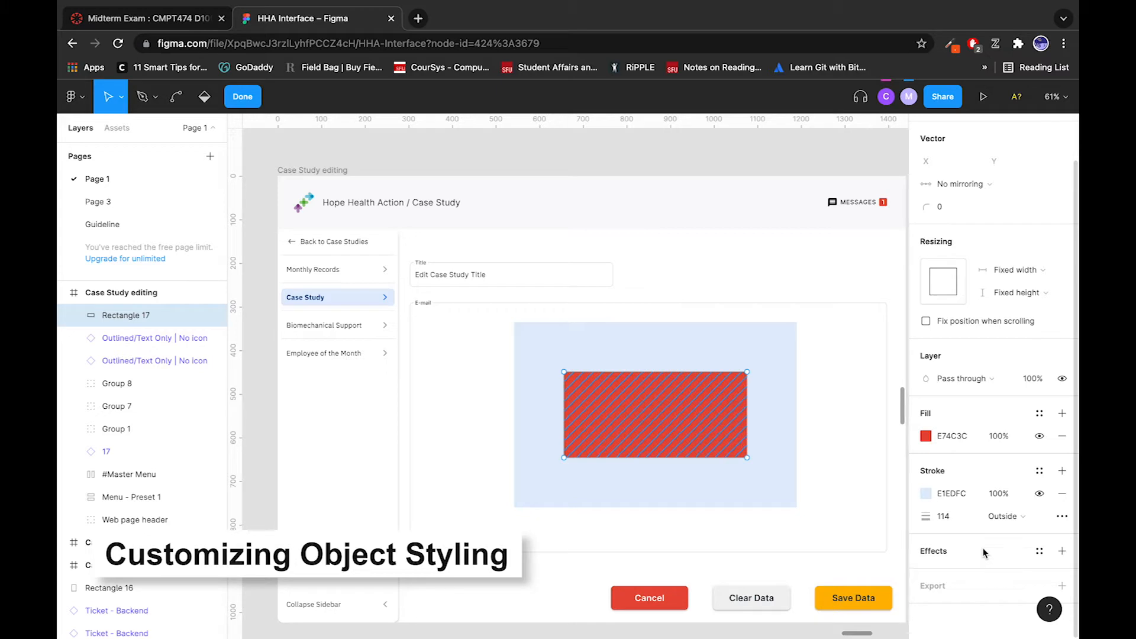
pyautogui.click(1061, 551)
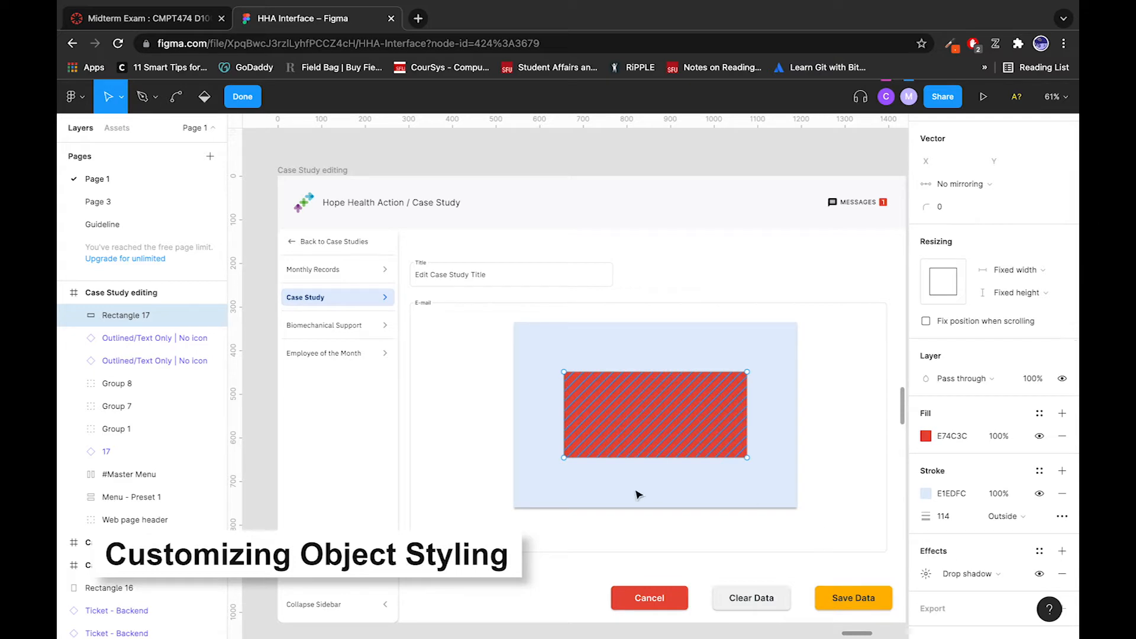
pyautogui.scroll(5, 615, 526)
pyautogui.hscroll(-3, 431, 472)
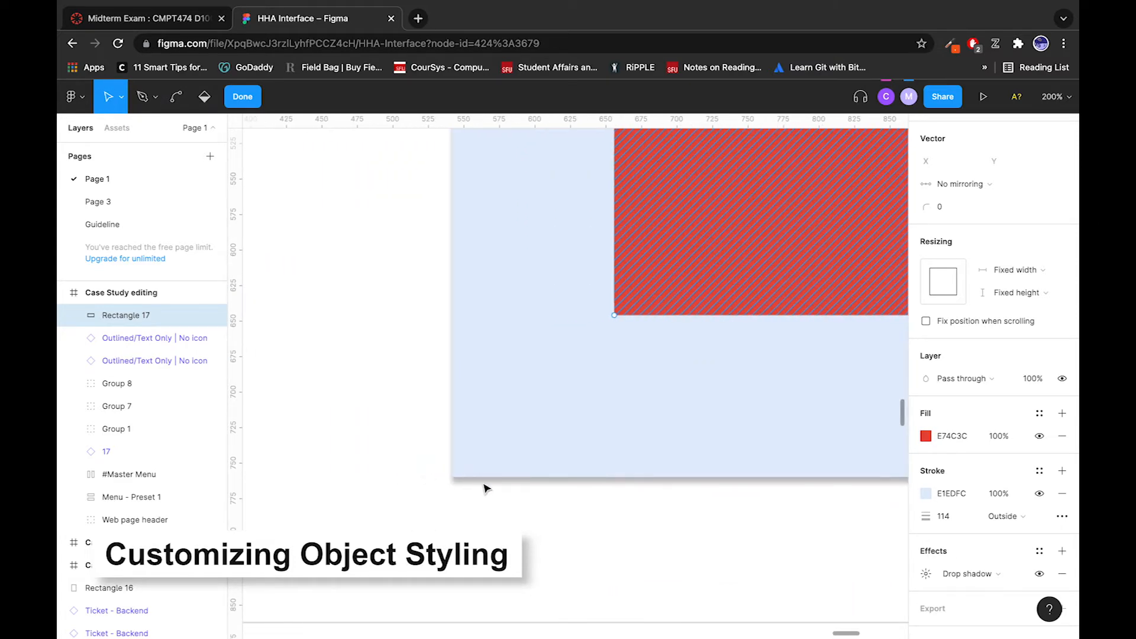
pyautogui.scroll(-5, 525, 473)
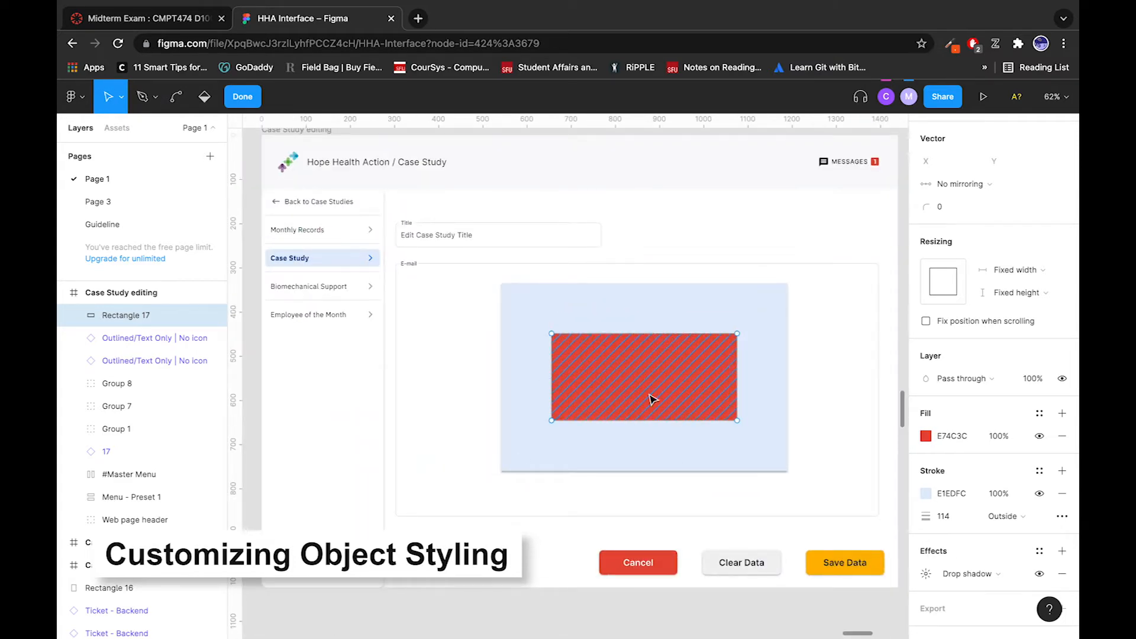
# Step: Offset the rectangle's drop shadow by X 157 and Y 107
pyautogui.click(934, 576)
pyautogui.click(783, 585)
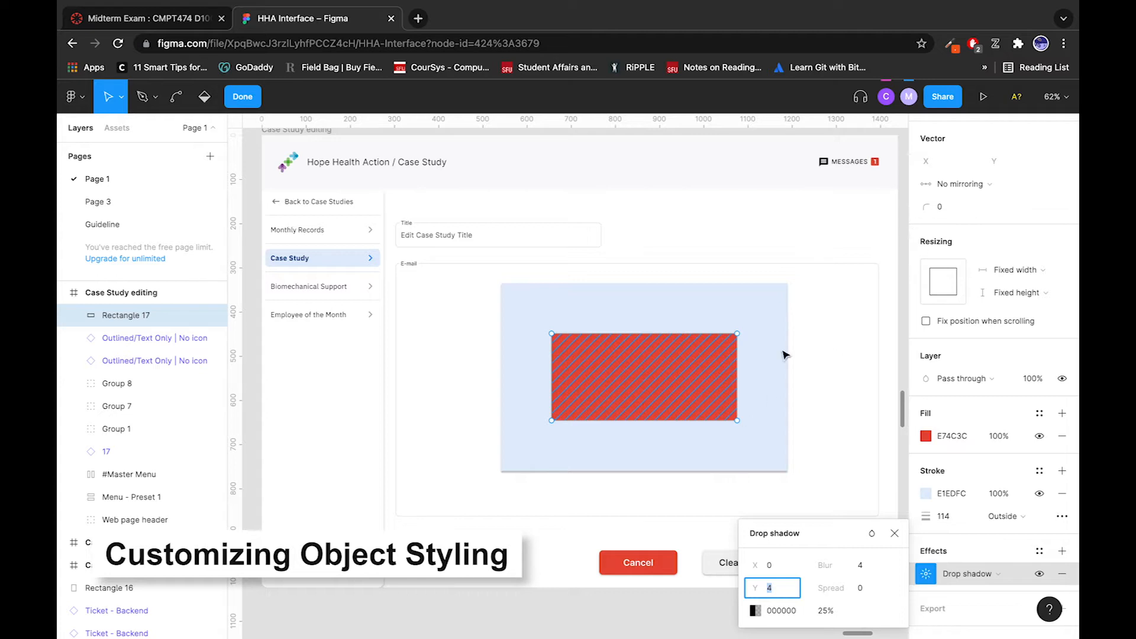
pyautogui.click(772, 566)
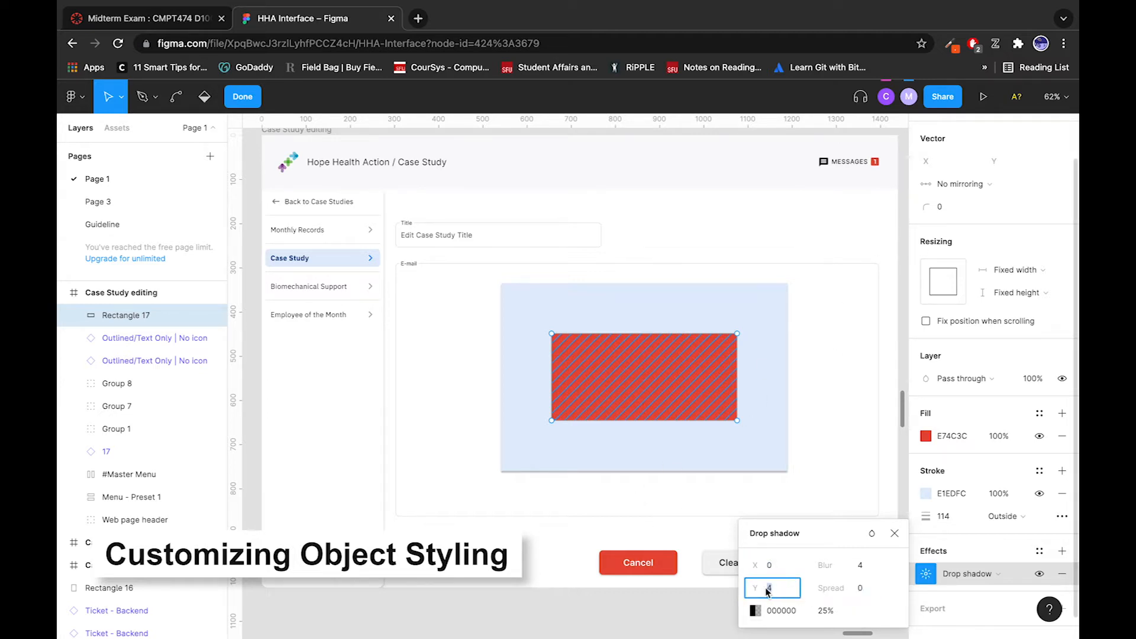
pyautogui.moveTo(753, 588); pyautogui.dragTo(899, 607)
pyautogui.moveTo(754, 565); pyautogui.dragTo(978, 567)
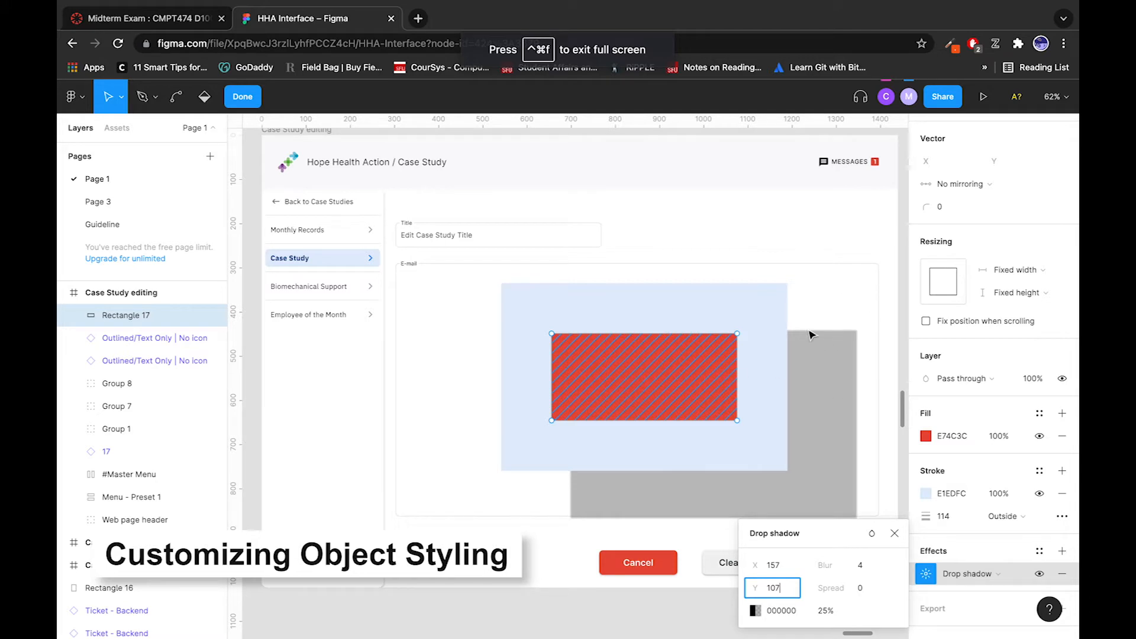
# Step: Set the drop shadow's blur to 0 and, after trying a spread of 147, reduce the spread to -3
pyautogui.moveTo(834, 562); pyautogui.dragTo(845, 563)
pyautogui.moveTo(75, 566); pyautogui.dragTo(841, 573)
pyautogui.moveTo(662, 575); pyautogui.dragTo(663, 575)
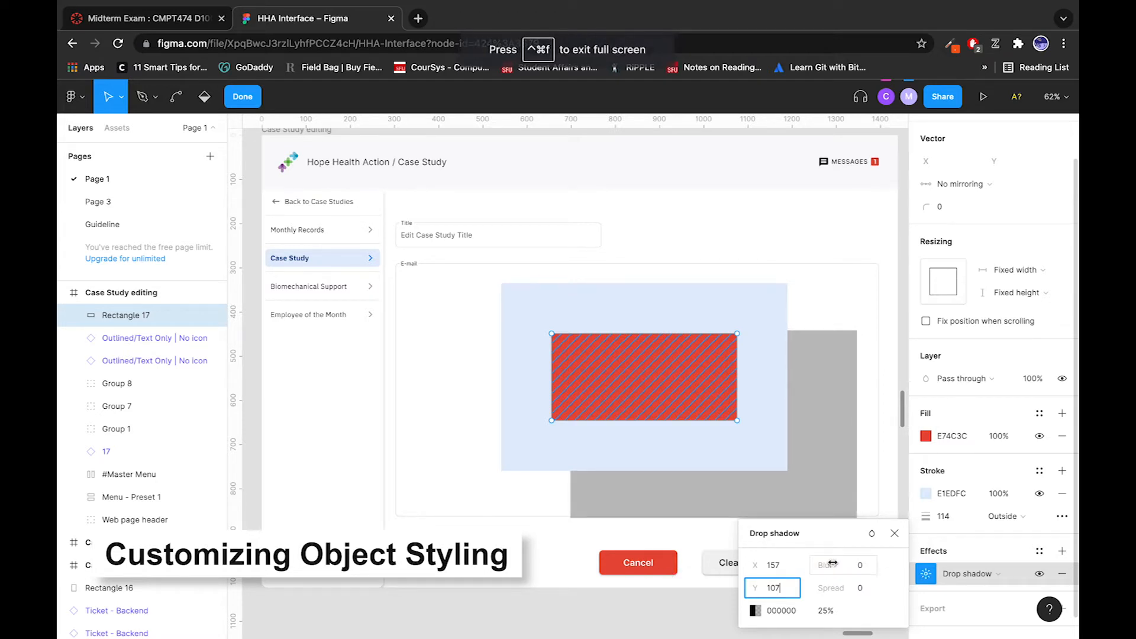
pyautogui.scroll(-2, 790, 367)
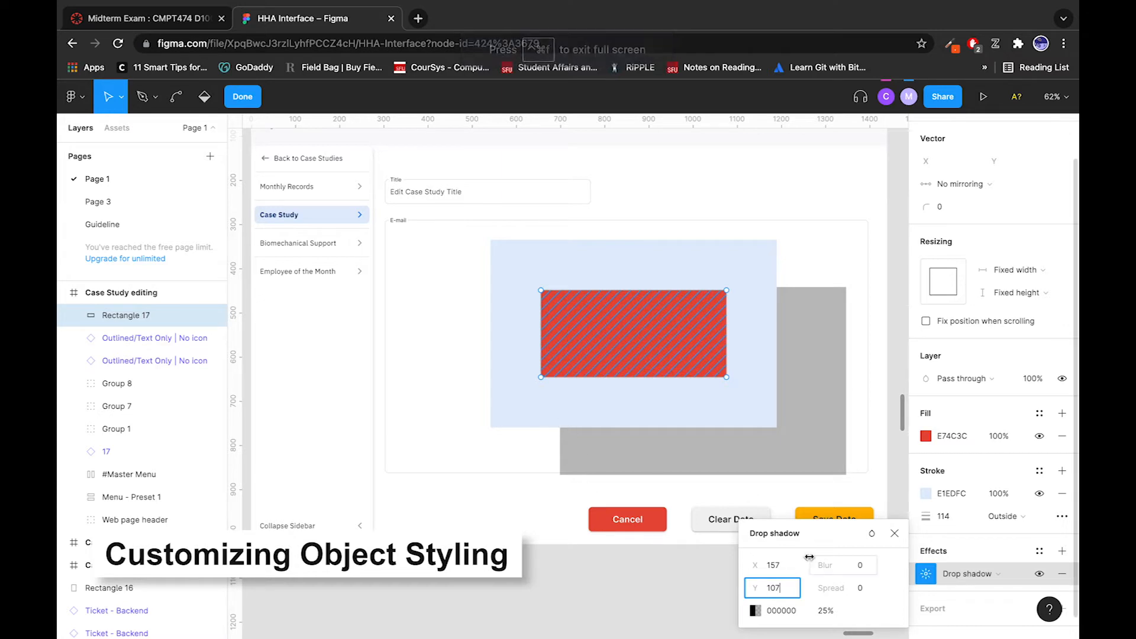
pyautogui.moveTo(827, 589); pyautogui.dragTo(1036, 564)
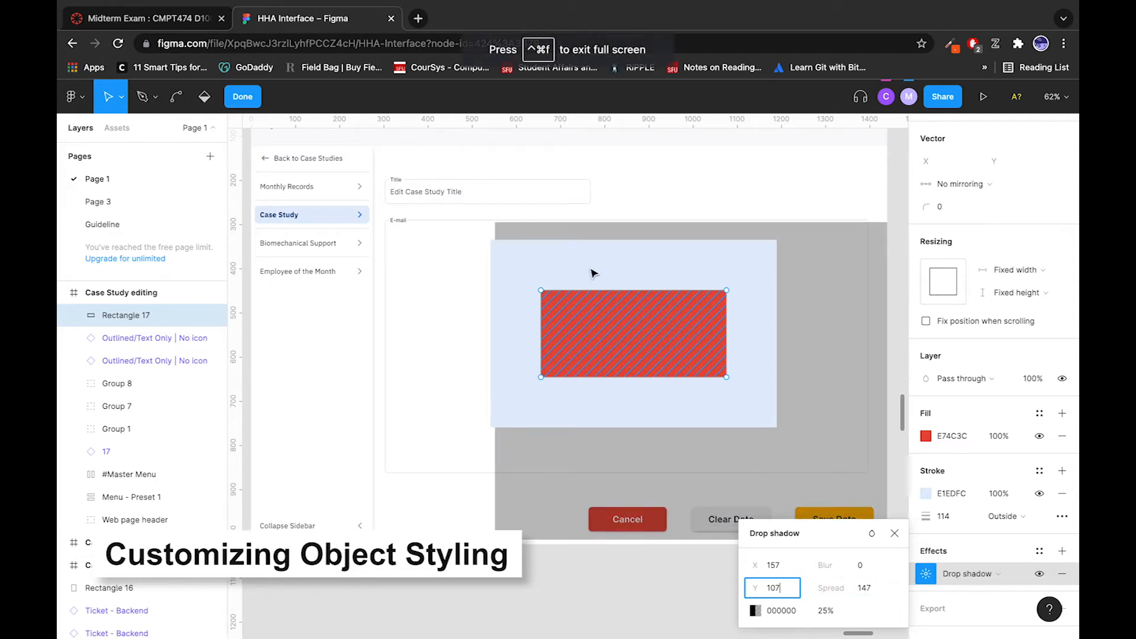
pyautogui.moveTo(823, 593); pyautogui.dragTo(857, 598)
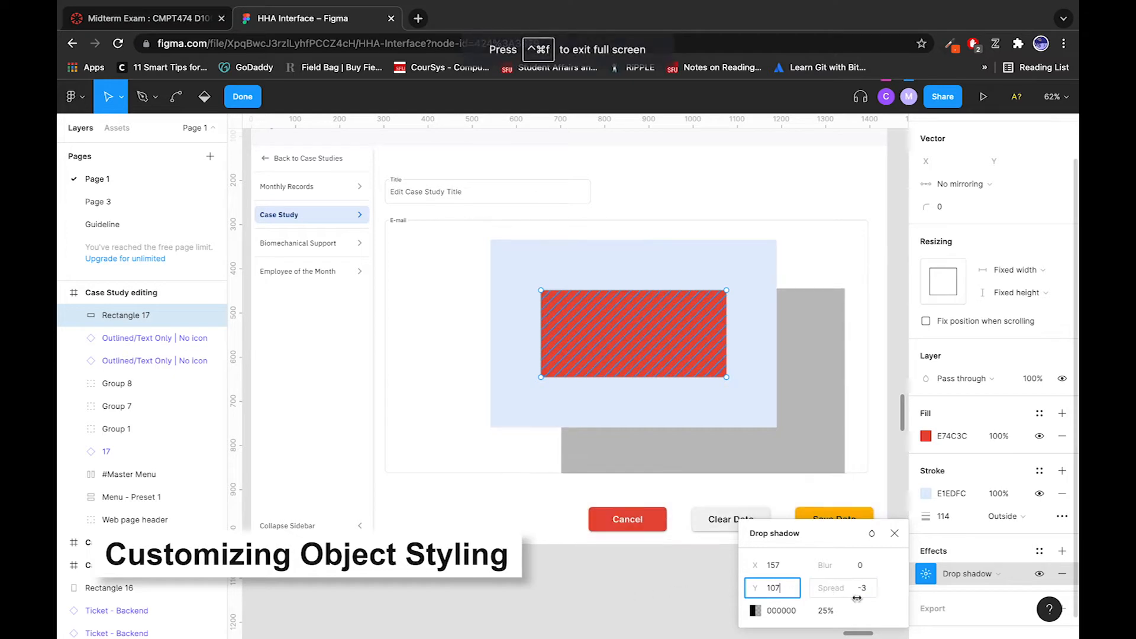
pyautogui.click(894, 534)
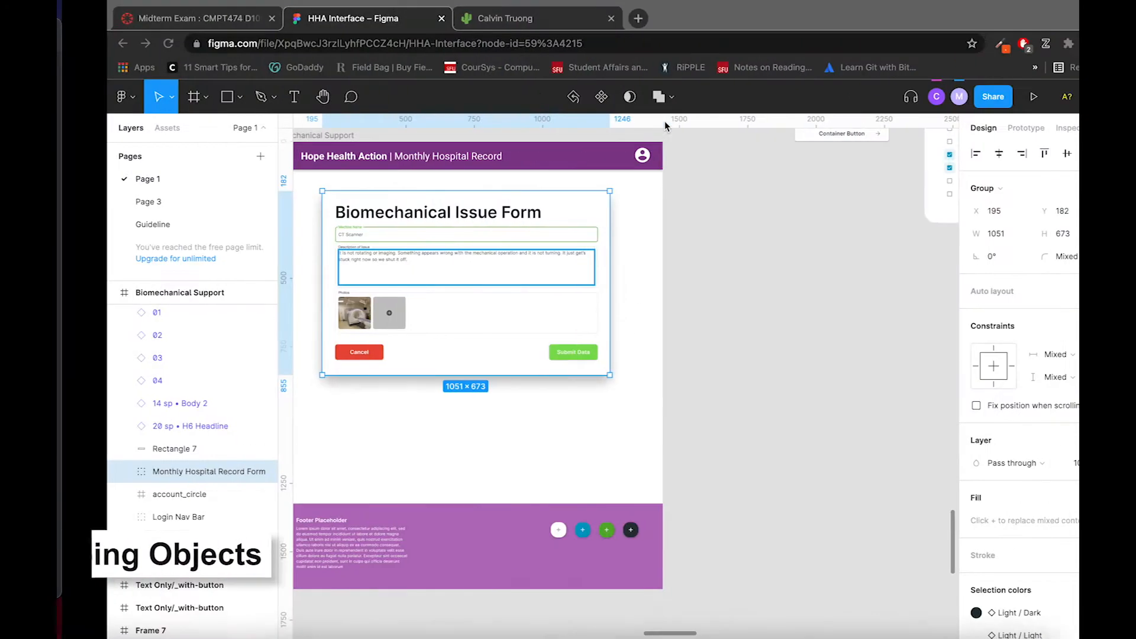
# Step: Draw a rectangle about 652 × 80 on the empty canvas beside the Biomechanical Support frame with the photo form
pyautogui.hscroll(-5, 544, 371)
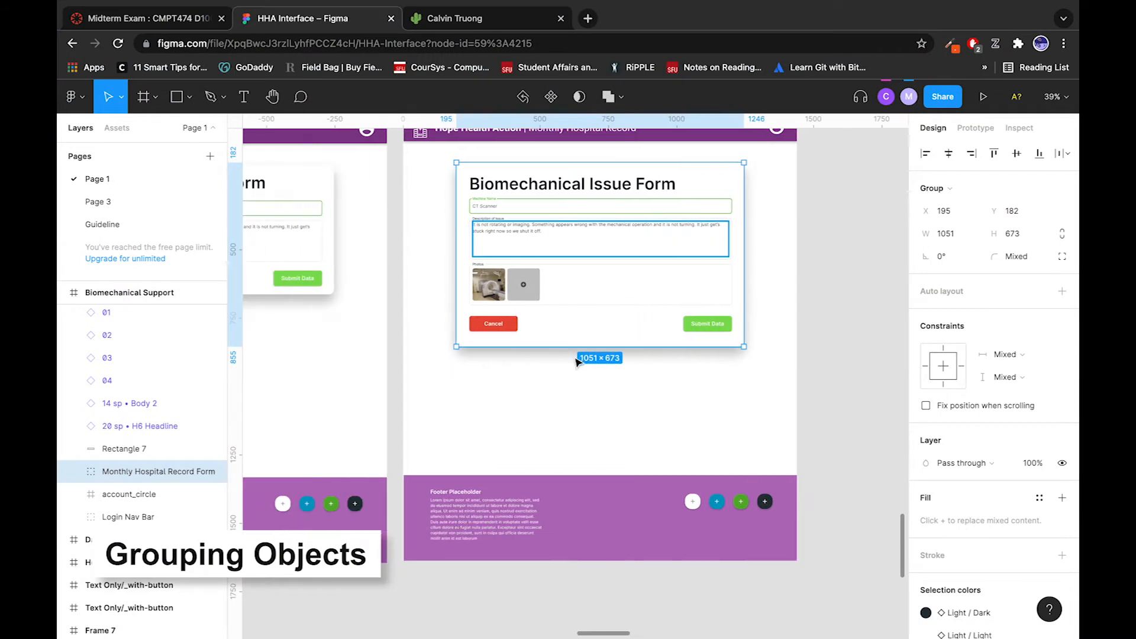
pyautogui.scroll(-5, 583, 359)
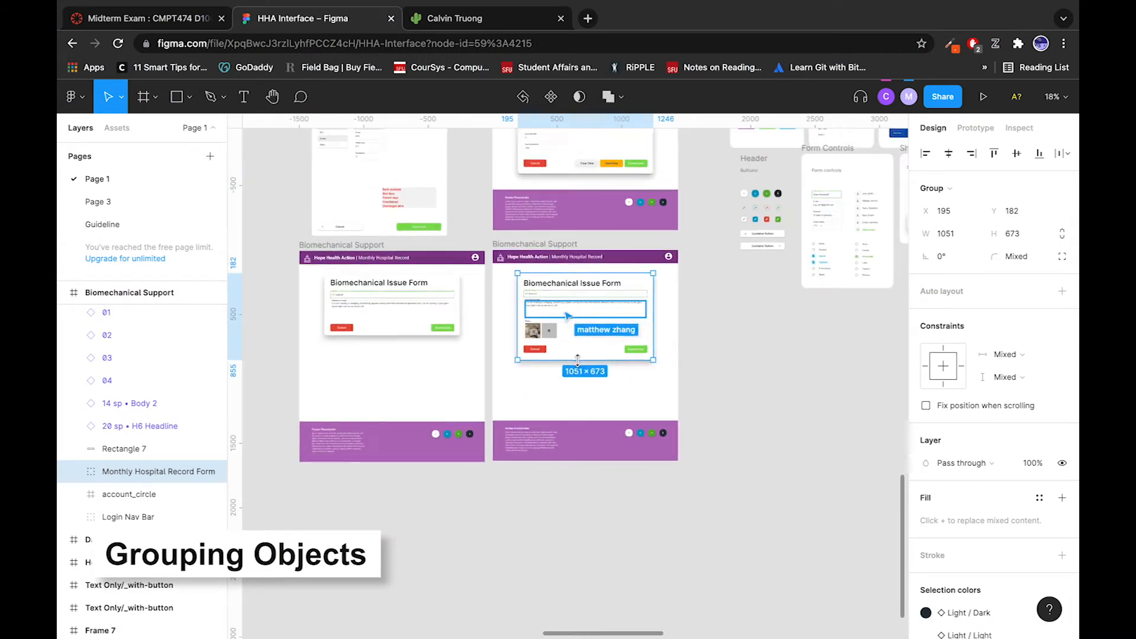
pyautogui.scroll(5, 546, 312)
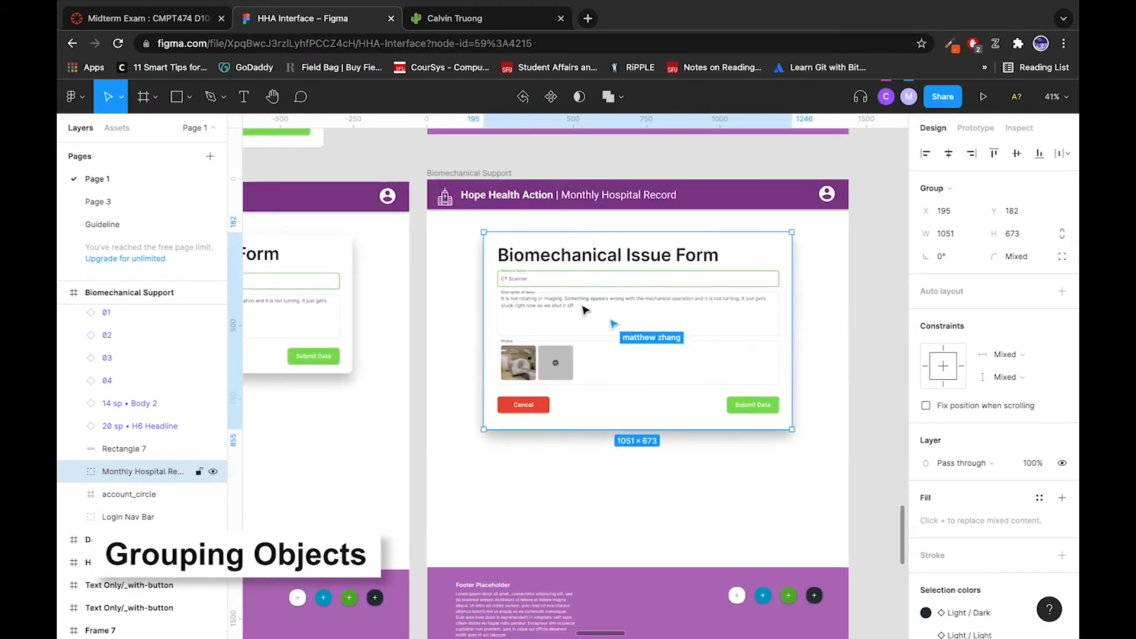
pyautogui.hscroll(3, 533, 284)
pyautogui.click(179, 100)
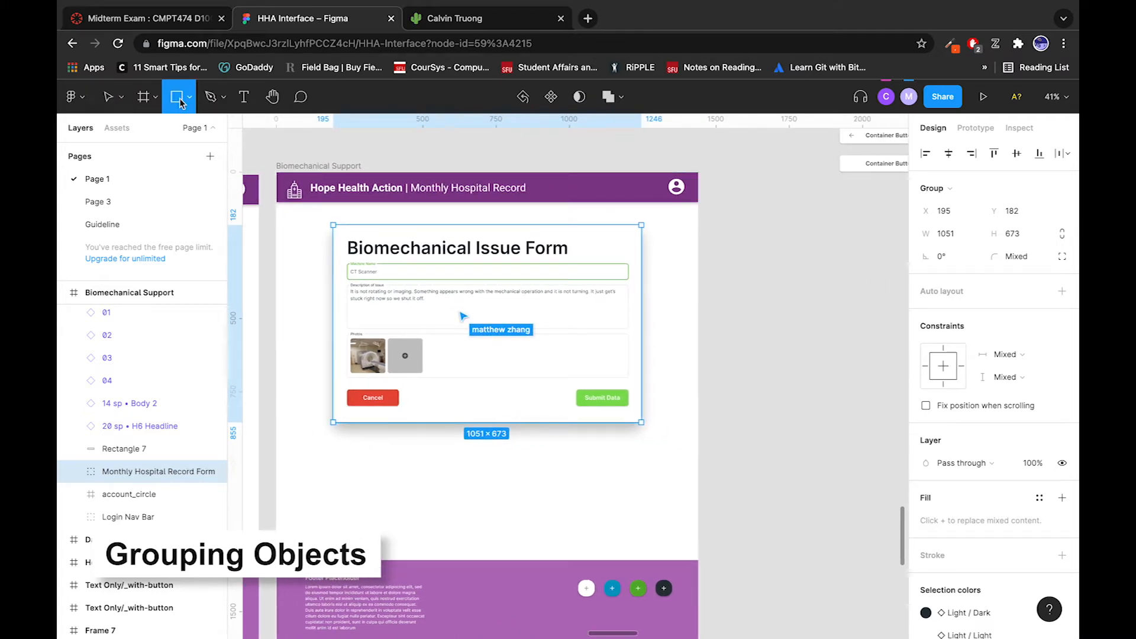
pyautogui.hscroll(2, 831, 269)
pyautogui.moveTo(689, 262)
pyautogui.mouseDown()
pyautogui.moveTo(793, 284)
pyautogui.moveTo(881, 285)
pyautogui.mouseUp()
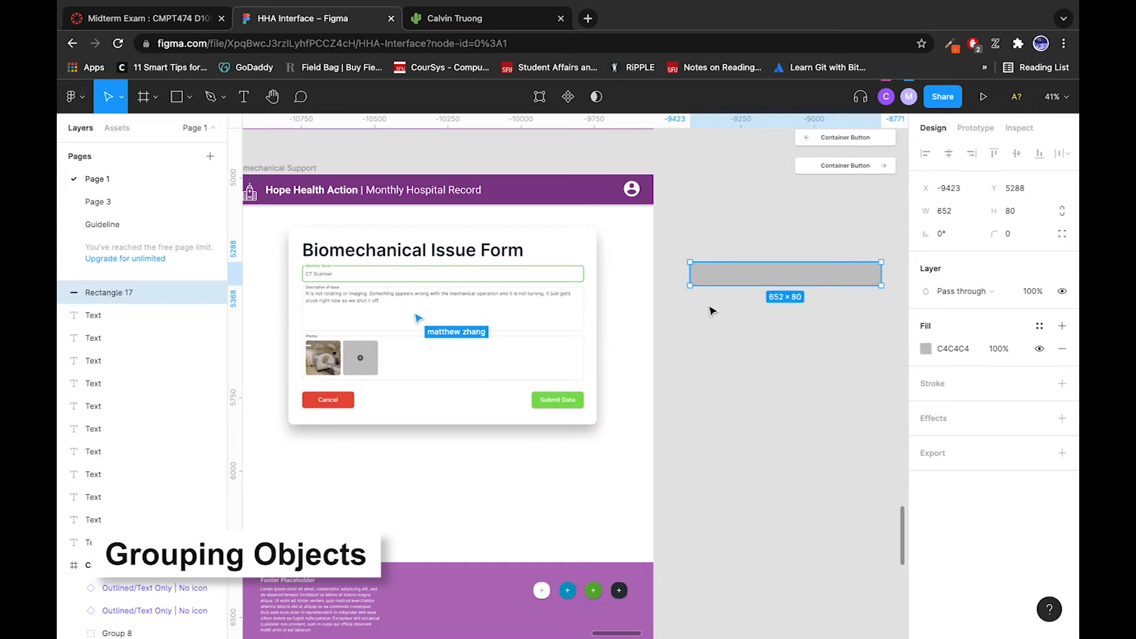
# Step: Add a taller rectangle of the same width below the first and two side-by-side 212 × 243 rectangles beneath it
pyautogui.click(707, 337)
pyautogui.keyDown('alt'); pyautogui.moveTo(714, 284); pyautogui.dragTo(723, 426); pyautogui.keyUp('alt')
pyautogui.click(740, 416)
pyautogui.moveTo(873, 429); pyautogui.dragTo(792, 414)
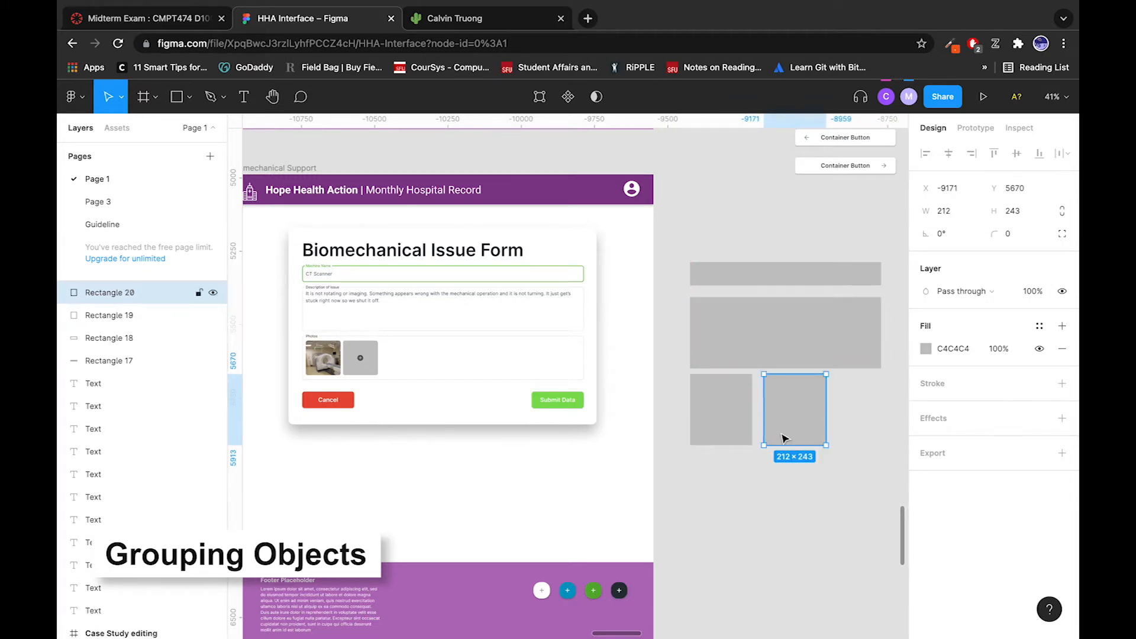
pyautogui.scroll(1, 717, 325)
pyautogui.hscroll(1, 717, 325)
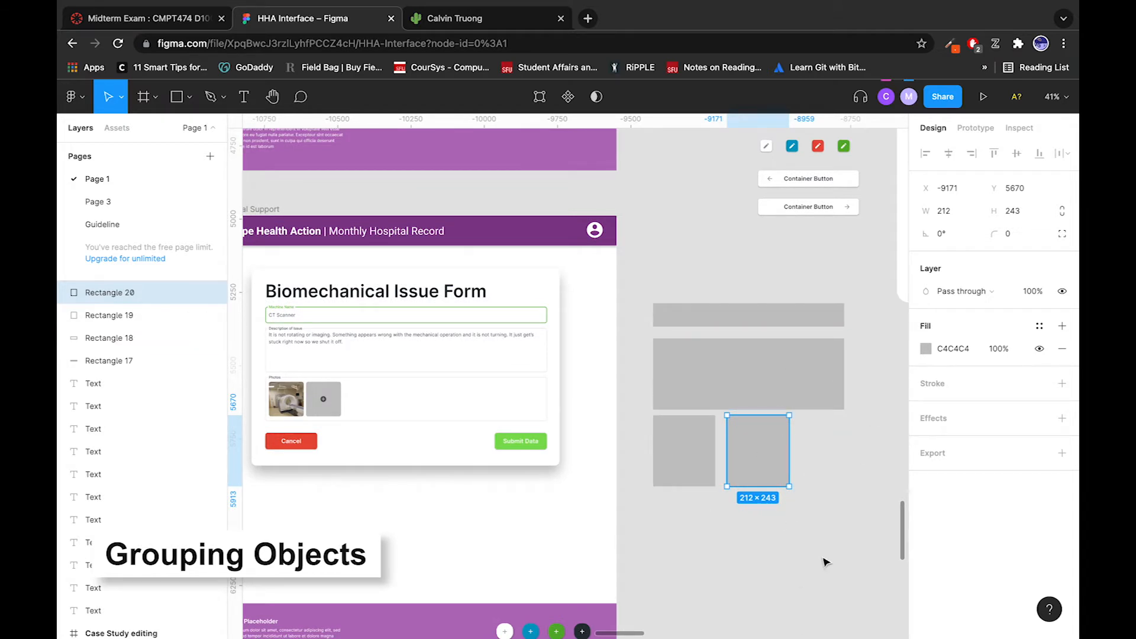
pyautogui.click(816, 439)
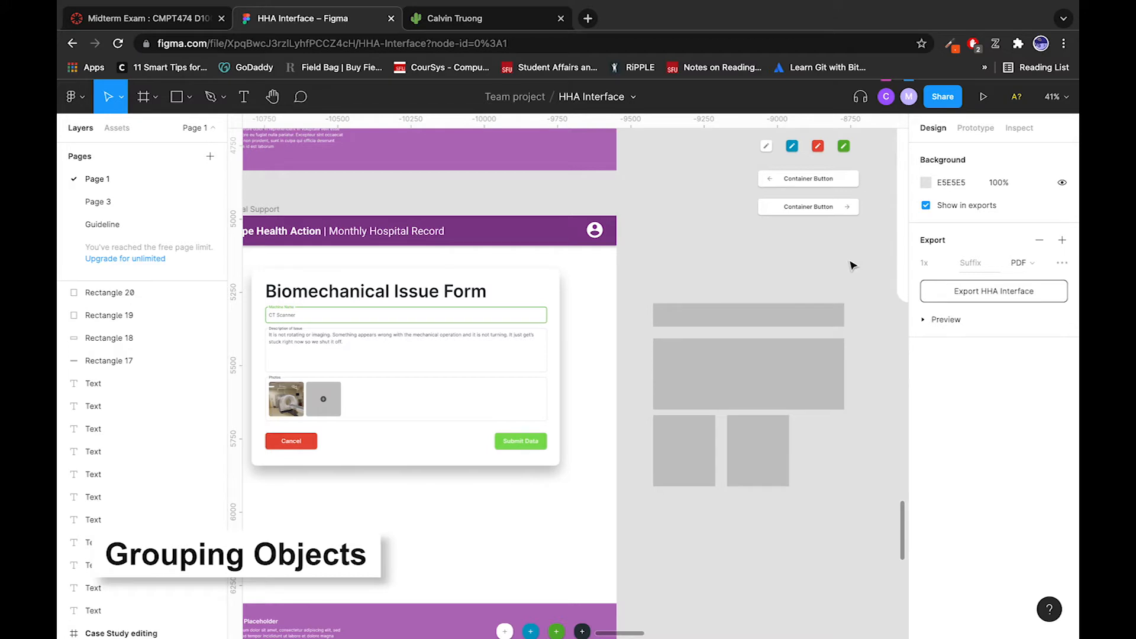
# Step: Even out the gaps above and below the large middle rectangle, undoing a trial move that pulls it away from the others
pyautogui.moveTo(850, 266); pyautogui.dragTo(653, 497)
pyautogui.click(818, 500)
pyautogui.click(779, 385)
pyautogui.moveTo(779, 385); pyautogui.dragTo(728, 221)
pyautogui.hotkey('ctrl', 'z')
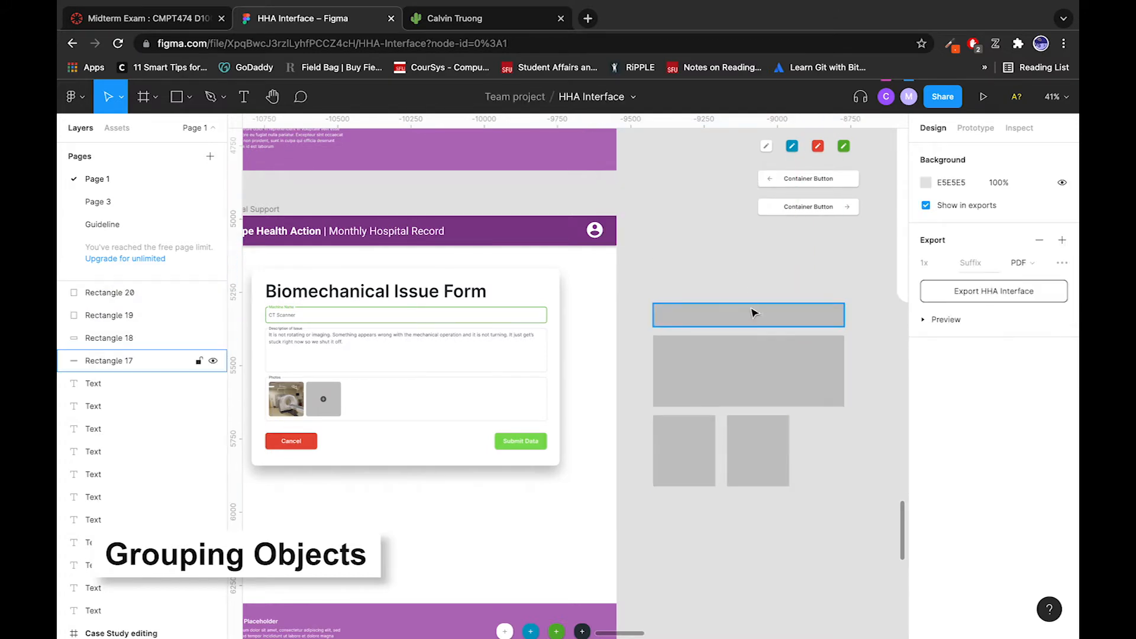
# Step: Select all four grey rectangles, deselect them, try moving only the top one upward, and undo that move
pyautogui.moveTo(843, 283); pyautogui.dragTo(674, 478)
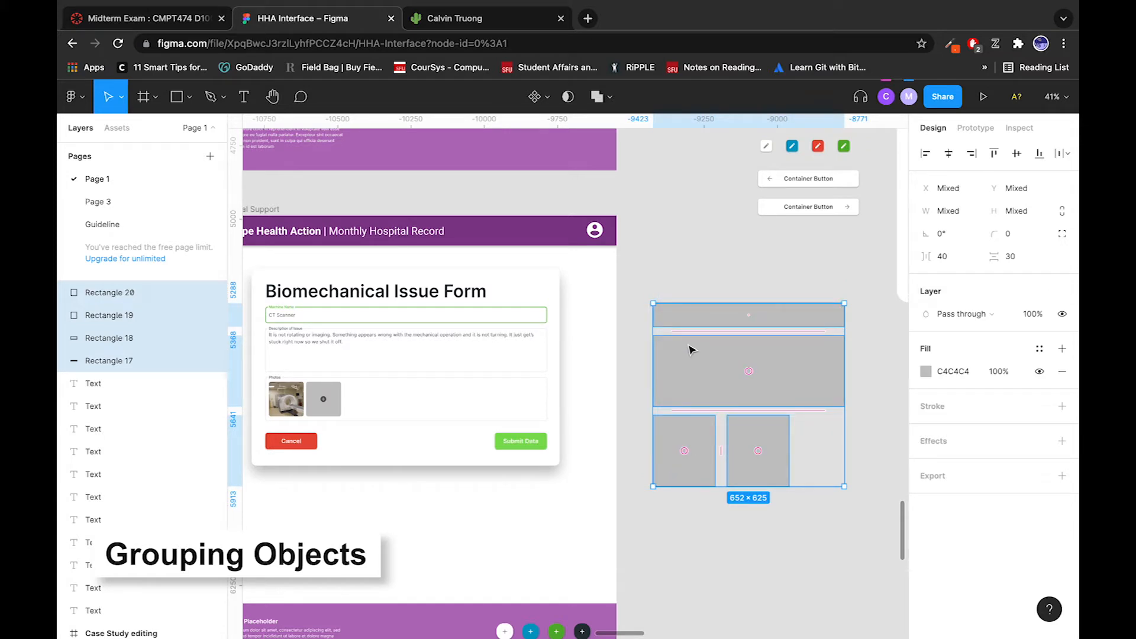
pyautogui.click(728, 283)
pyautogui.moveTo(705, 316); pyautogui.dragTo(706, 233)
pyautogui.press('super+z')
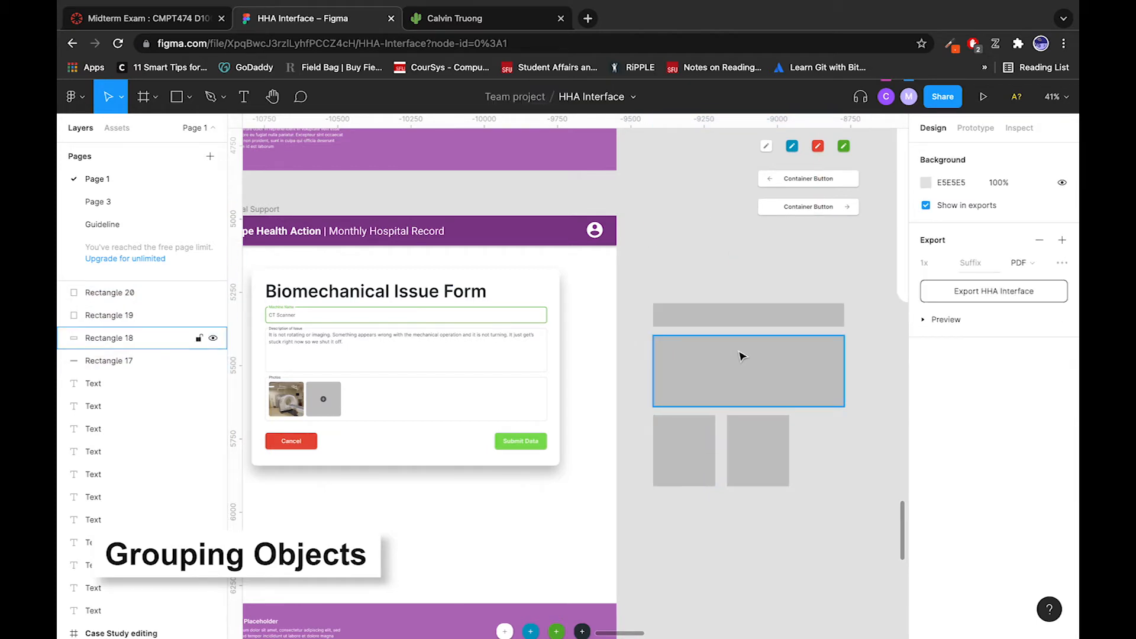
# Step: Group the four grey rectangles and move the group to about X -9009, Y 5235, beside the Form Controls frame
pyautogui.scroll(-3, 725, 383)
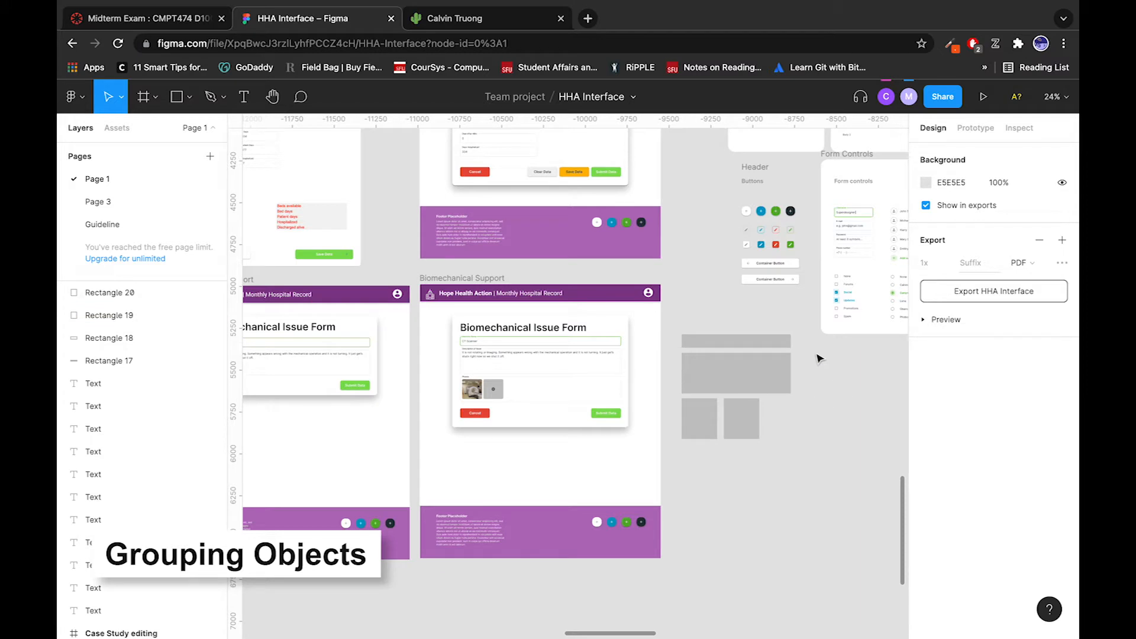
pyautogui.moveTo(800, 326); pyautogui.dragTo(670, 487)
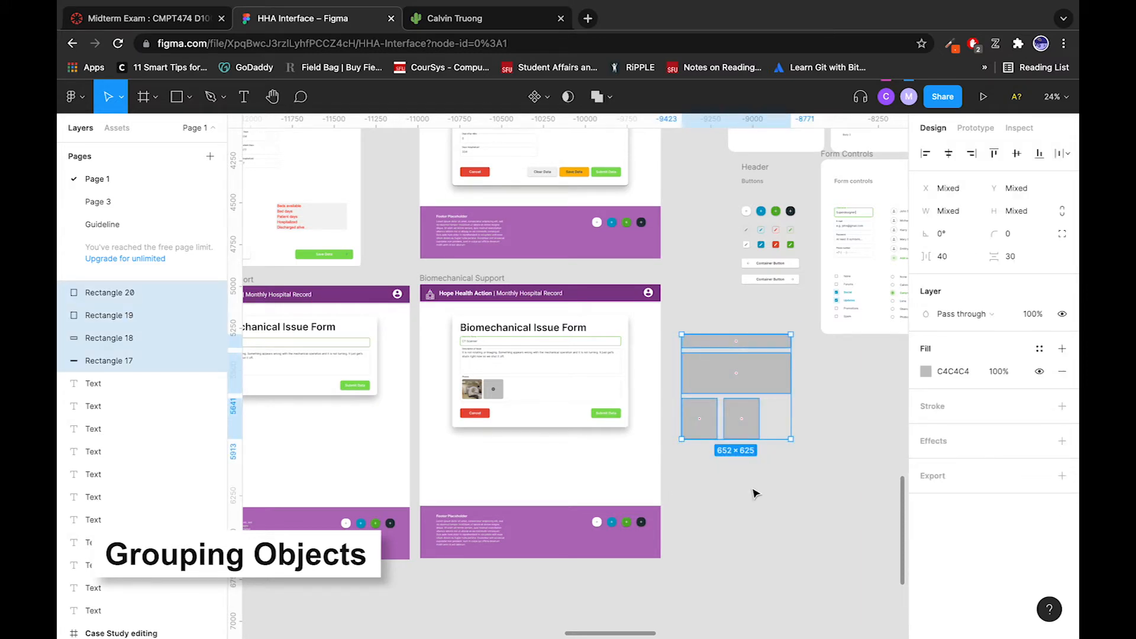
pyautogui.hotkey('ctrl', 'g')
pyautogui.moveTo(738, 384); pyautogui.dragTo(772, 374)
pyautogui.press('super+z')
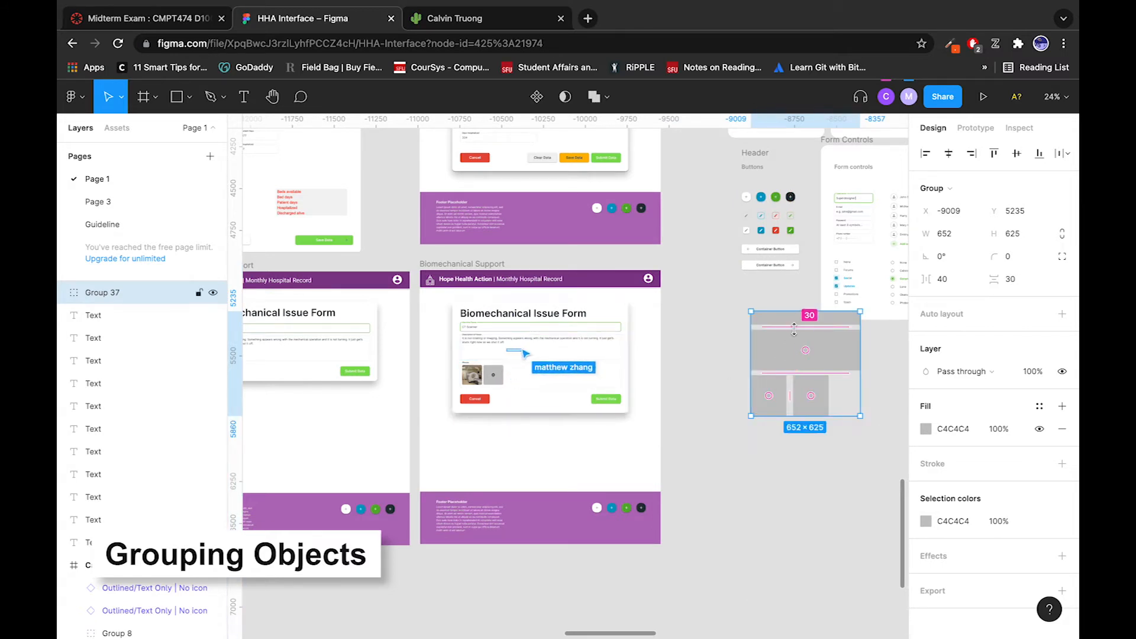
# Step: Move the group to about X -9358, Y 5468 after trying a vertical spacing of 225 between its rectangles and restoring 30
pyautogui.moveTo(786, 371)
pyautogui.mouseDown()
pyautogui.moveTo(796, 409)
pyautogui.moveTo(800, 331)
pyautogui.moveTo(803, 417)
pyautogui.moveTo(789, 367)
pyautogui.mouseUp()
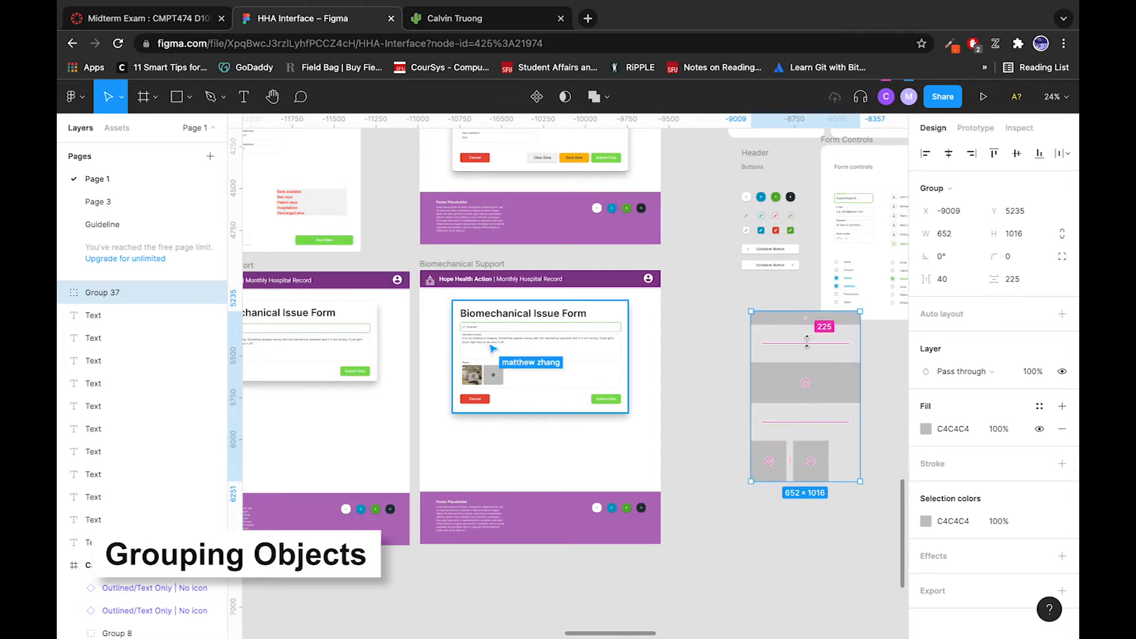
pyautogui.moveTo(790, 342); pyautogui.dragTo(734, 385)
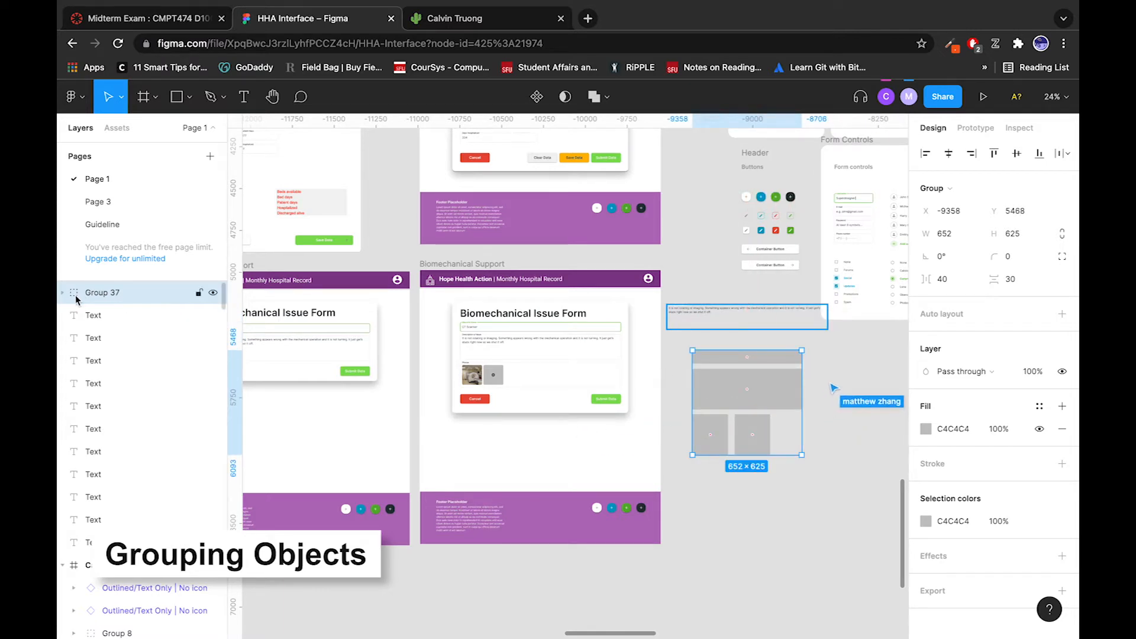
# Step: Open the new group's name for editing, leave it as is, and expand the group to list its layers
pyautogui.doubleClick(103, 293)
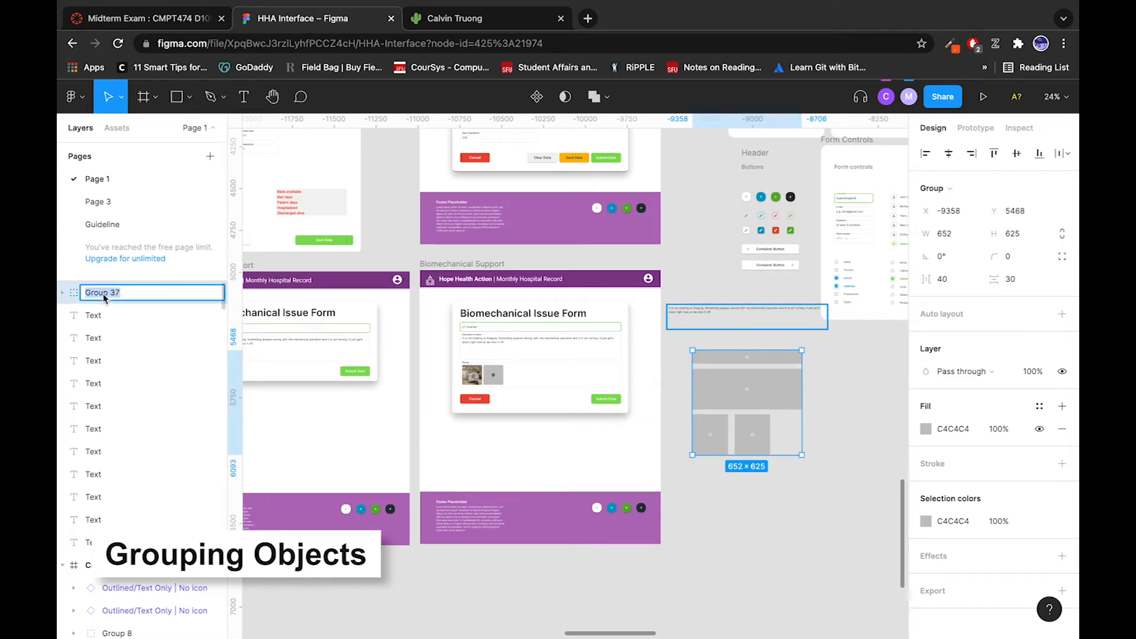
pyautogui.click(62, 293)
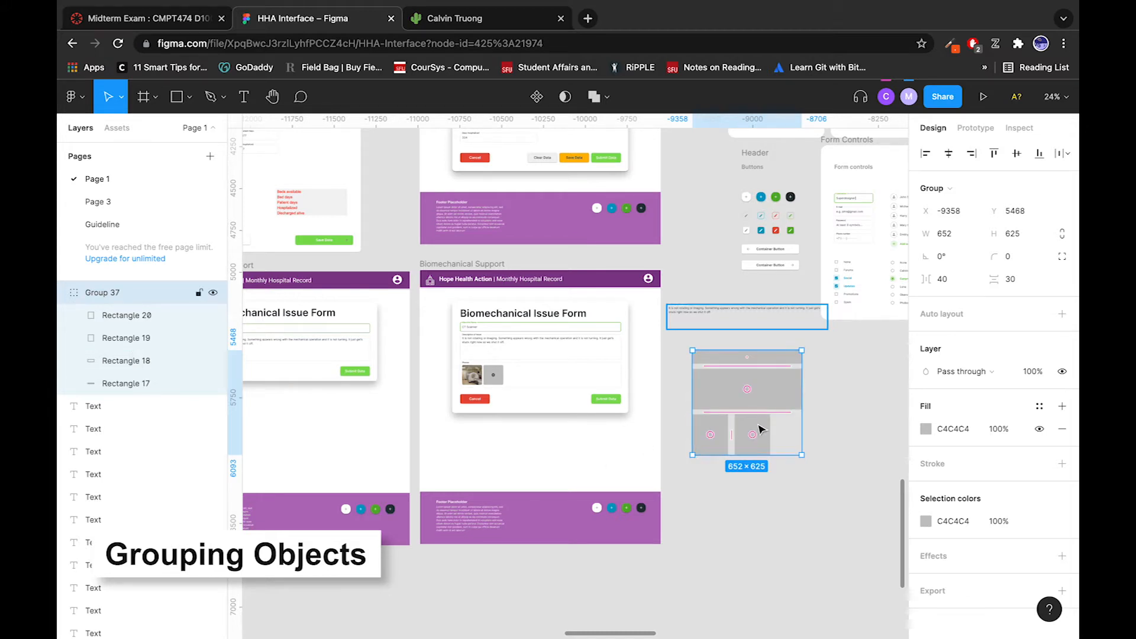
# Step: Ungroup the four grey rectangles beside the Biomechanical Support frame
pyautogui.click(764, 489)
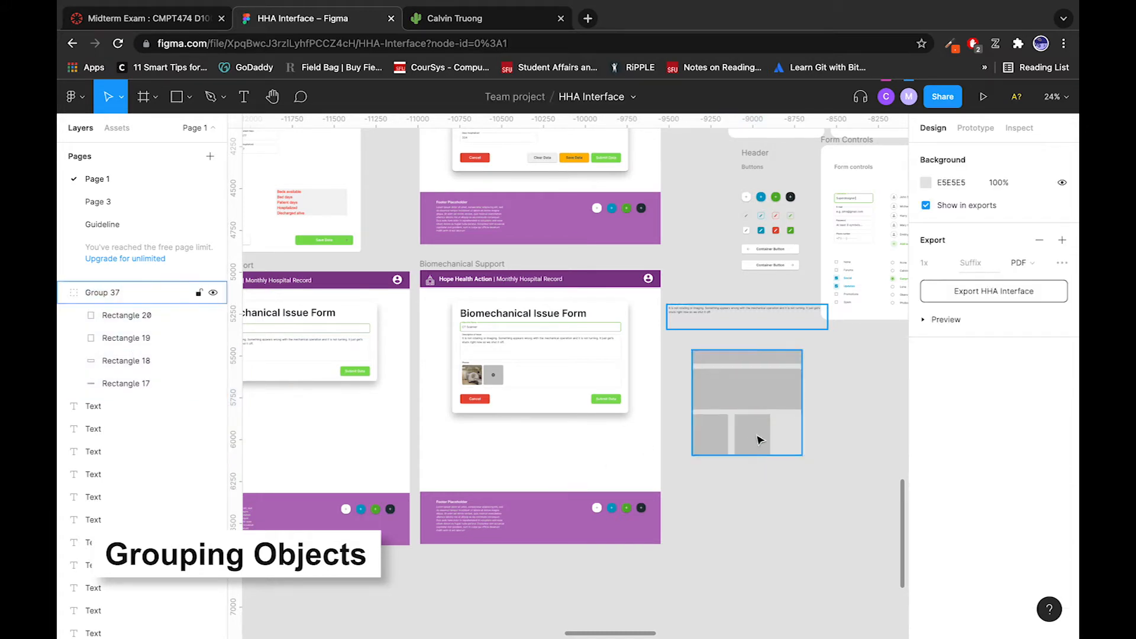
pyautogui.moveTo(824, 346); pyautogui.dragTo(663, 488)
pyautogui.press('shift+super+g')
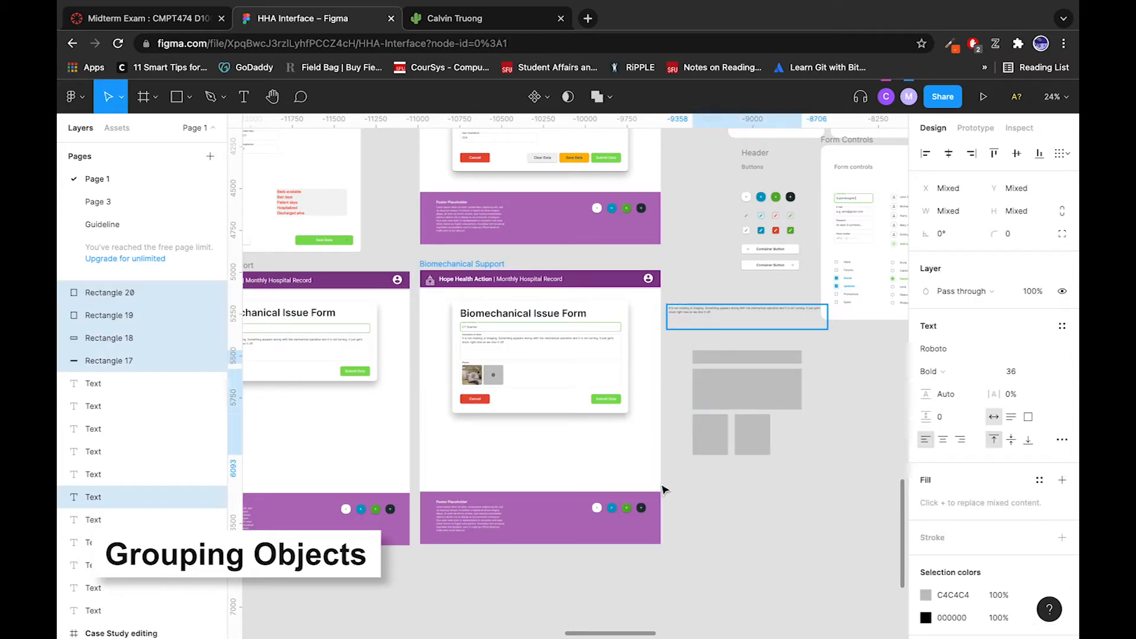
# Step: Try moving only the lower-right grey rectangle downward, undo the move, and reselect that rectangle
pyautogui.click(771, 487)
pyautogui.moveTo(754, 435); pyautogui.dragTo(772, 596)
pyautogui.press('super+z')
pyautogui.press('super+z')
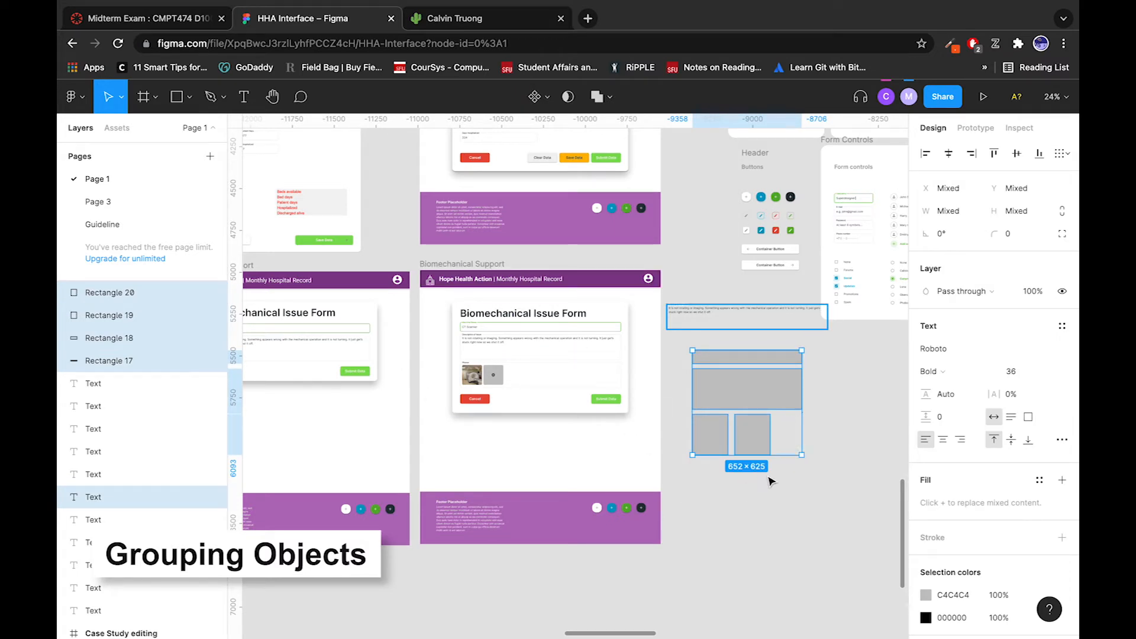
pyautogui.click(752, 436)
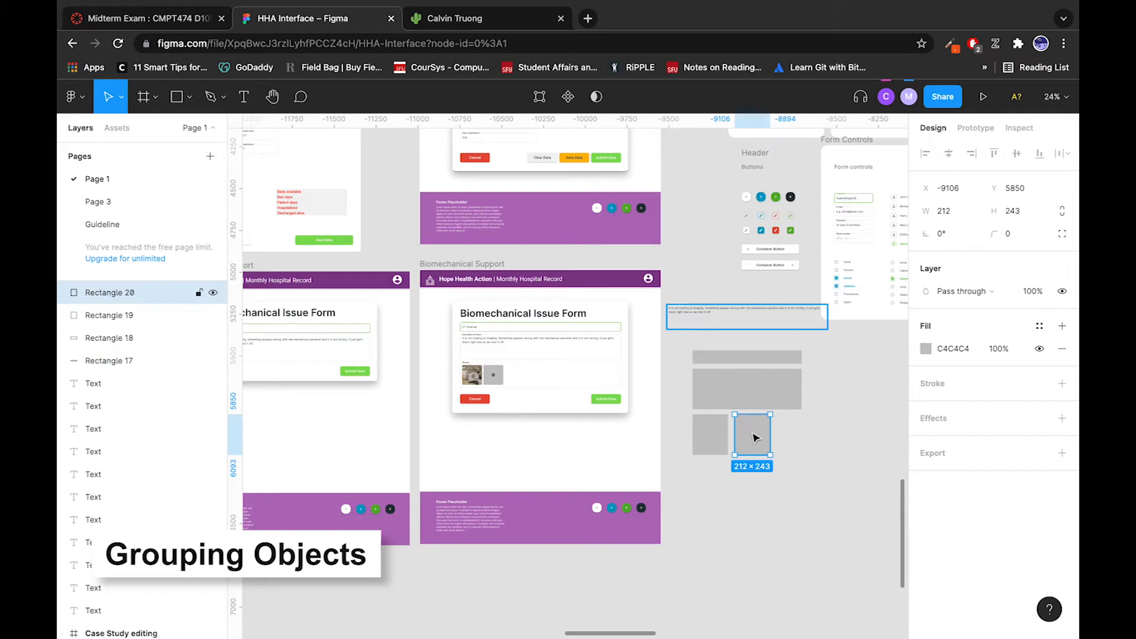
# Step: Select all four grey rectangles, group them again, and clear the selection
pyautogui.moveTo(845, 346); pyautogui.dragTo(665, 496)
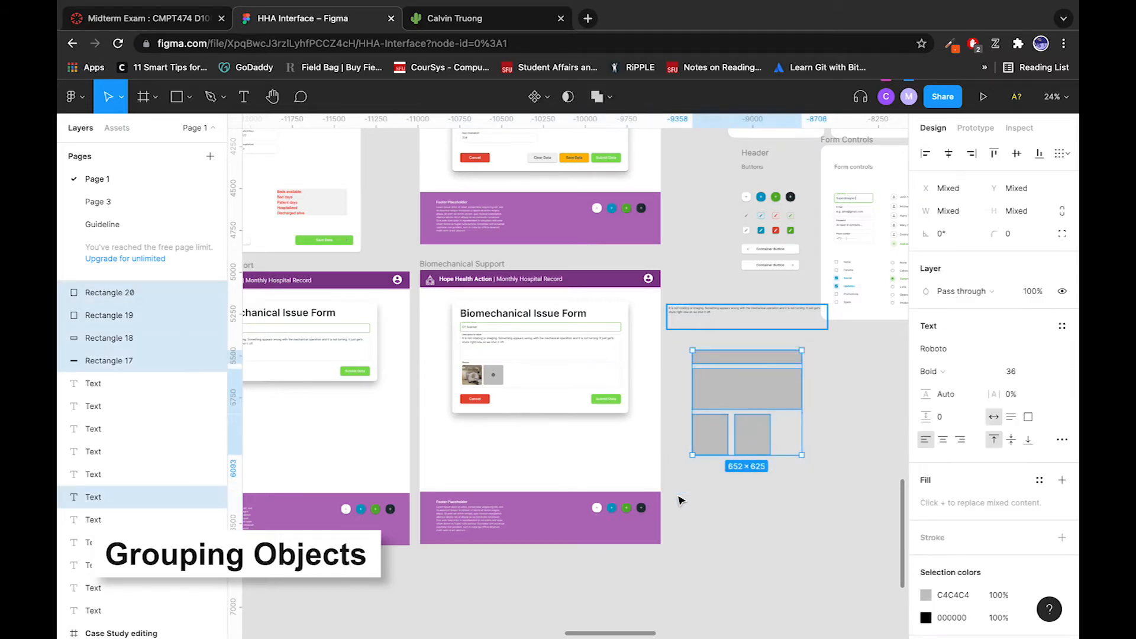
pyautogui.press('super+g')
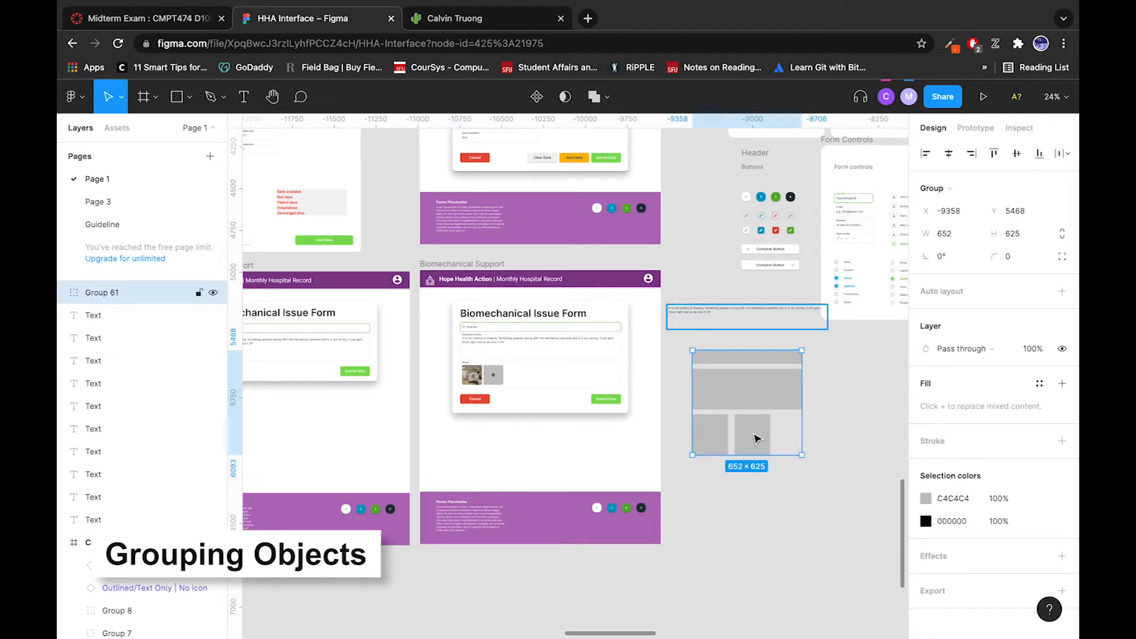
pyautogui.click(780, 496)
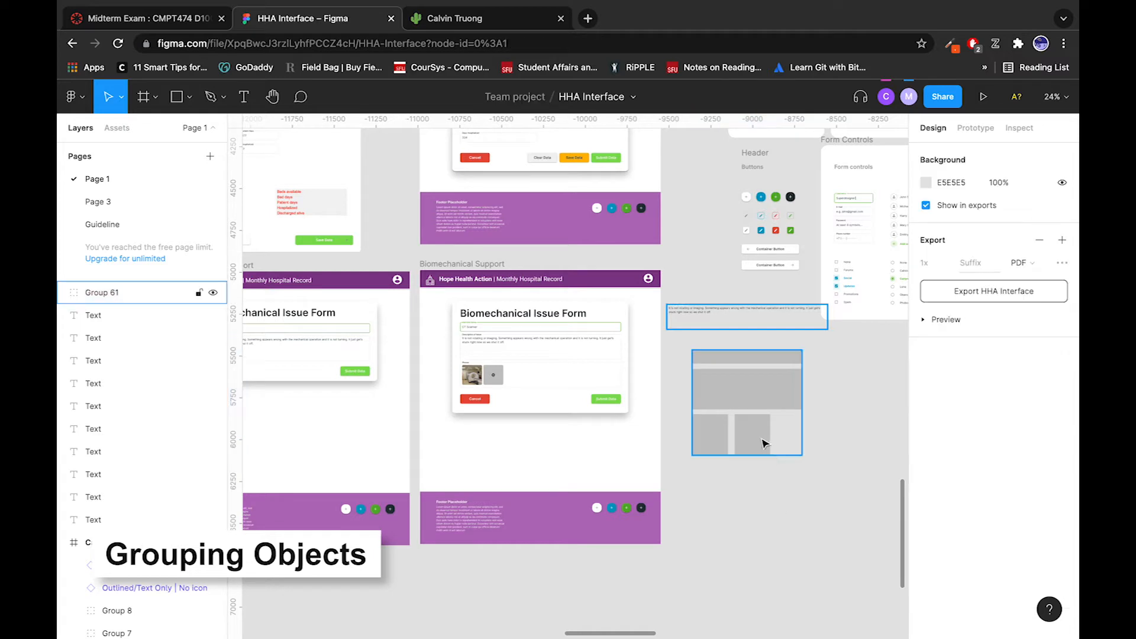
# Step: Move the lower-right rectangle inside the group to about X -8918, Y 5850, flush with the wide rectangles' right edge
pyautogui.doubleClick(761, 439)
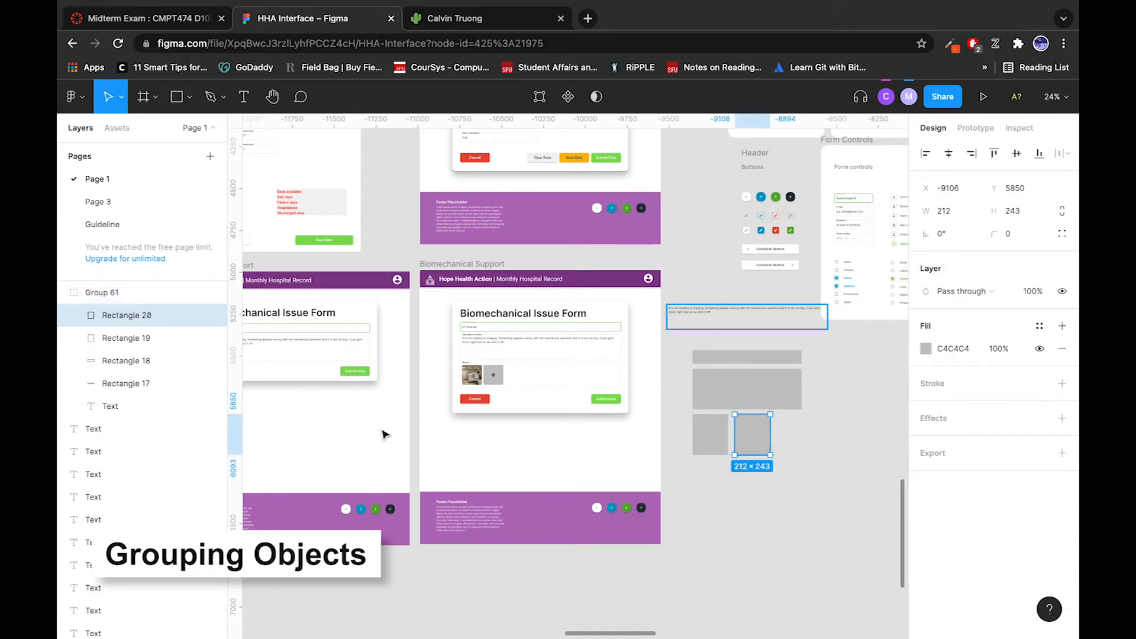
pyautogui.moveTo(757, 441); pyautogui.dragTo(789, 444)
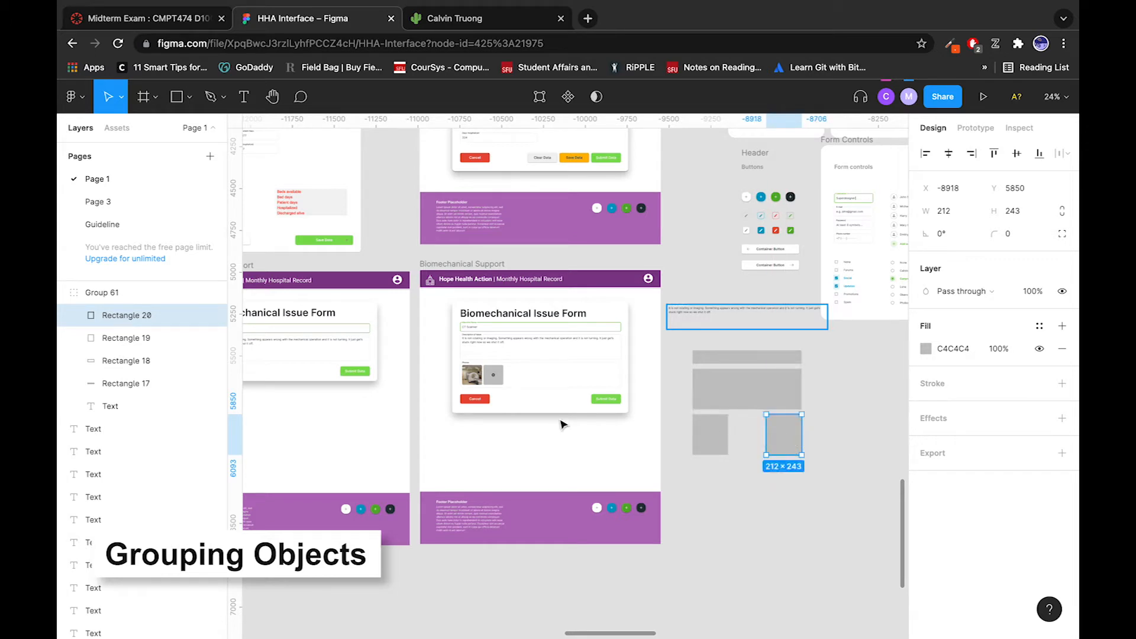
pyautogui.click(805, 531)
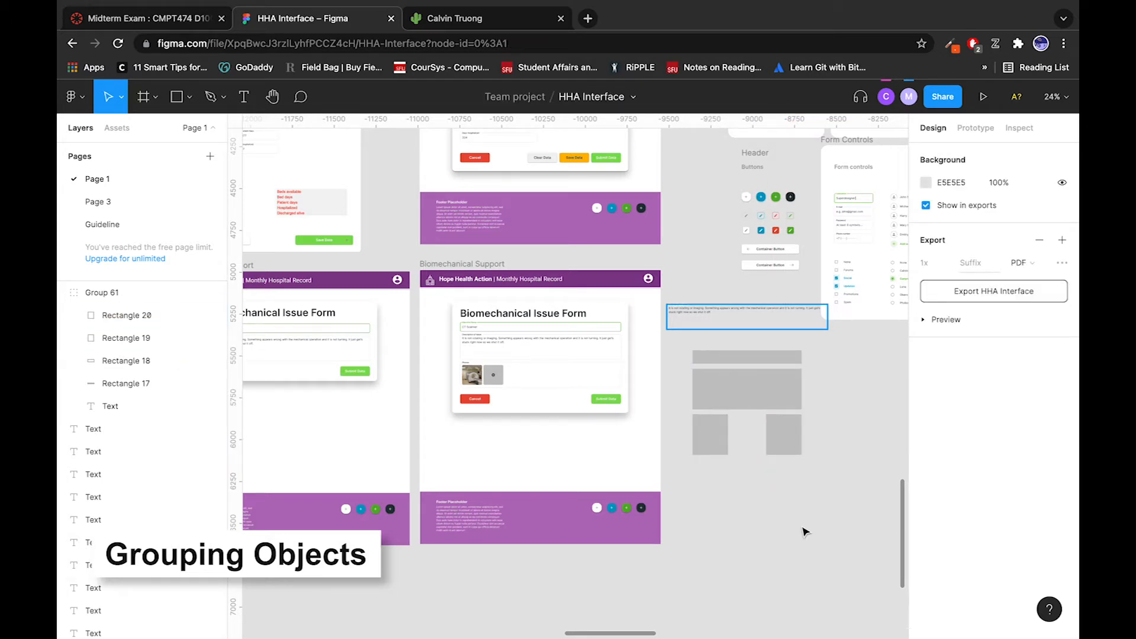
# Step: Move the whole group of grey rectangles to about X -9243, Y 5567
pyautogui.moveTo(725, 396)
pyautogui.mouseDown()
pyautogui.moveTo(797, 395)
pyautogui.moveTo(714, 391)
pyautogui.moveTo(766, 408)
pyautogui.moveTo(740, 395)
pyautogui.mouseUp()
pyautogui.press('super+z')
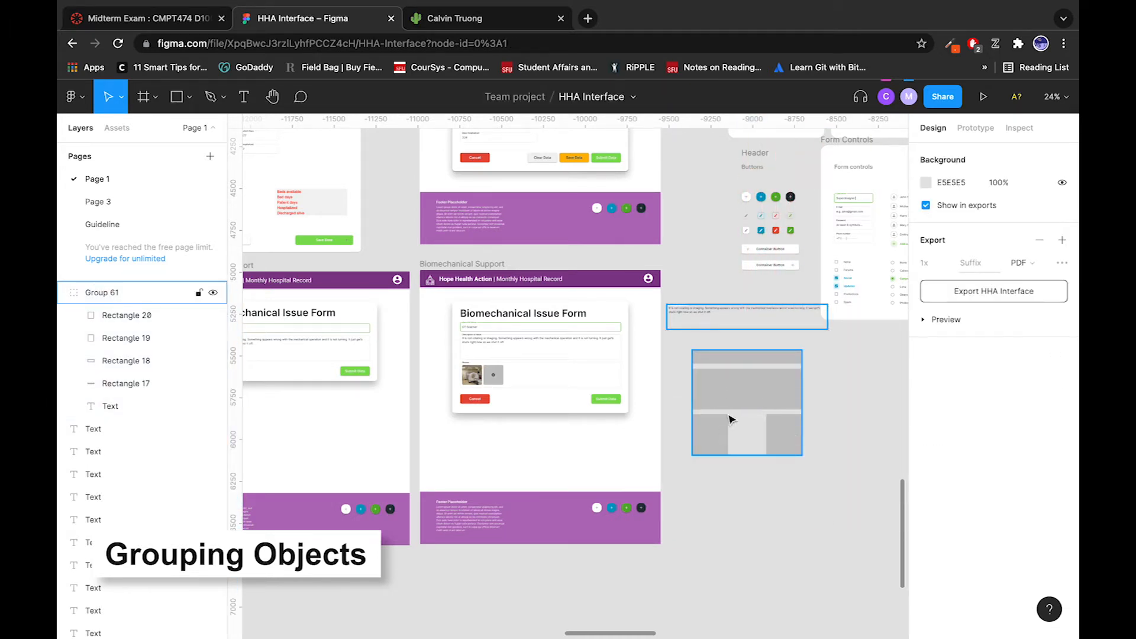
pyautogui.moveTo(783, 400)
pyautogui.mouseDown()
pyautogui.moveTo(779, 589)
pyautogui.moveTo(791, 417)
pyautogui.mouseUp()
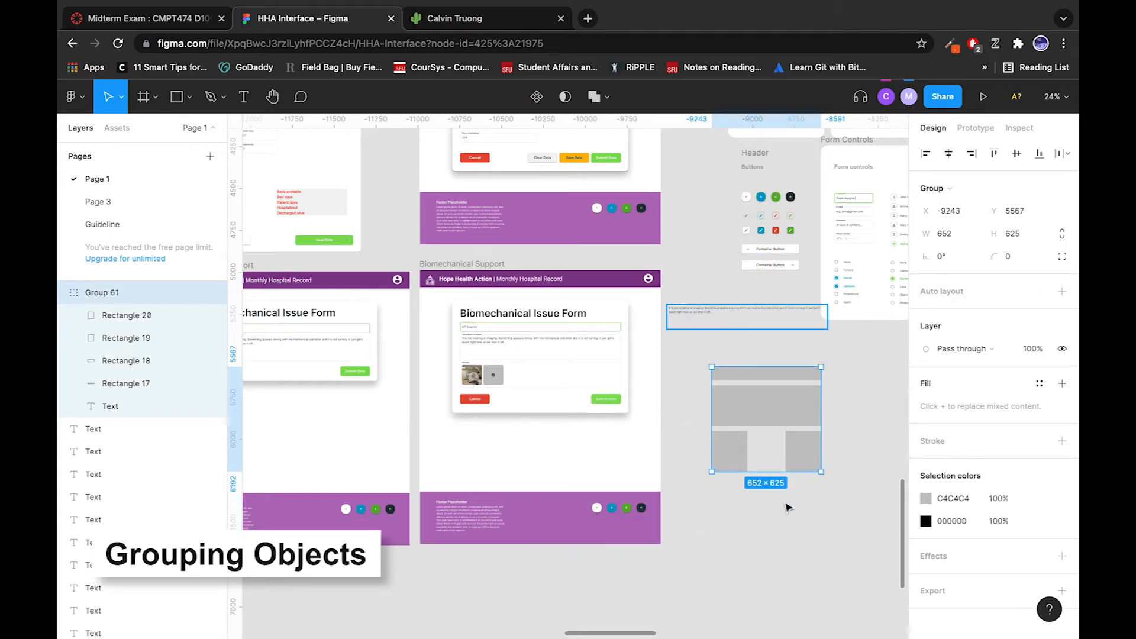
# Step: Try moving the Biomechanical Issue Form card with the photos down to about X 244, Y 482 in its frame, and undo the move
pyautogui.scroll(-5, 781, 472)
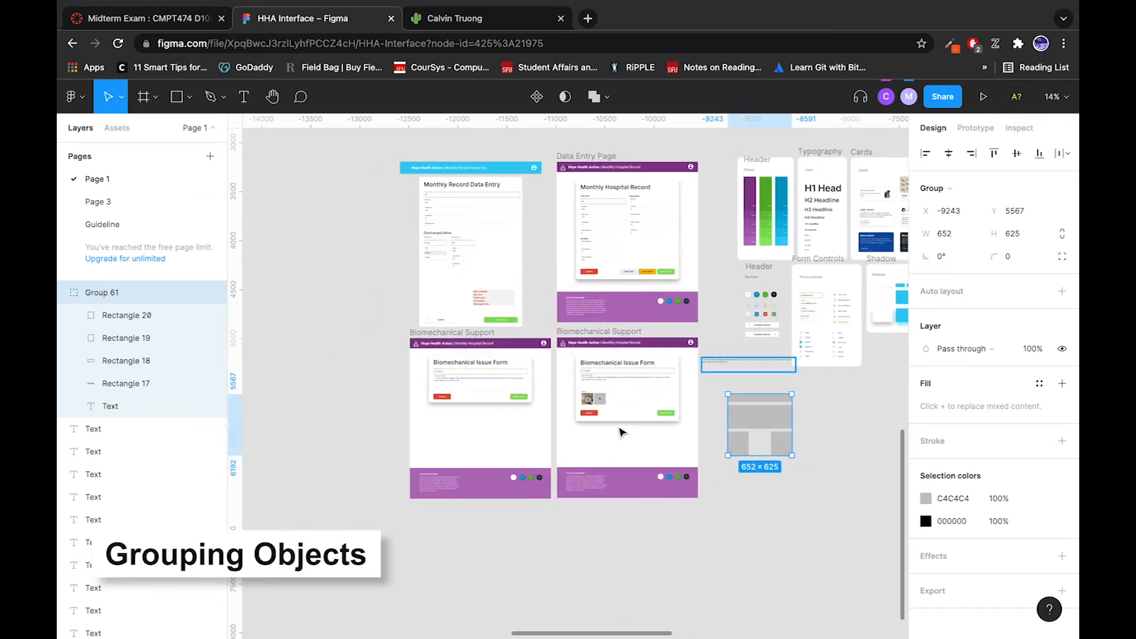
pyautogui.scroll(5, 621, 431)
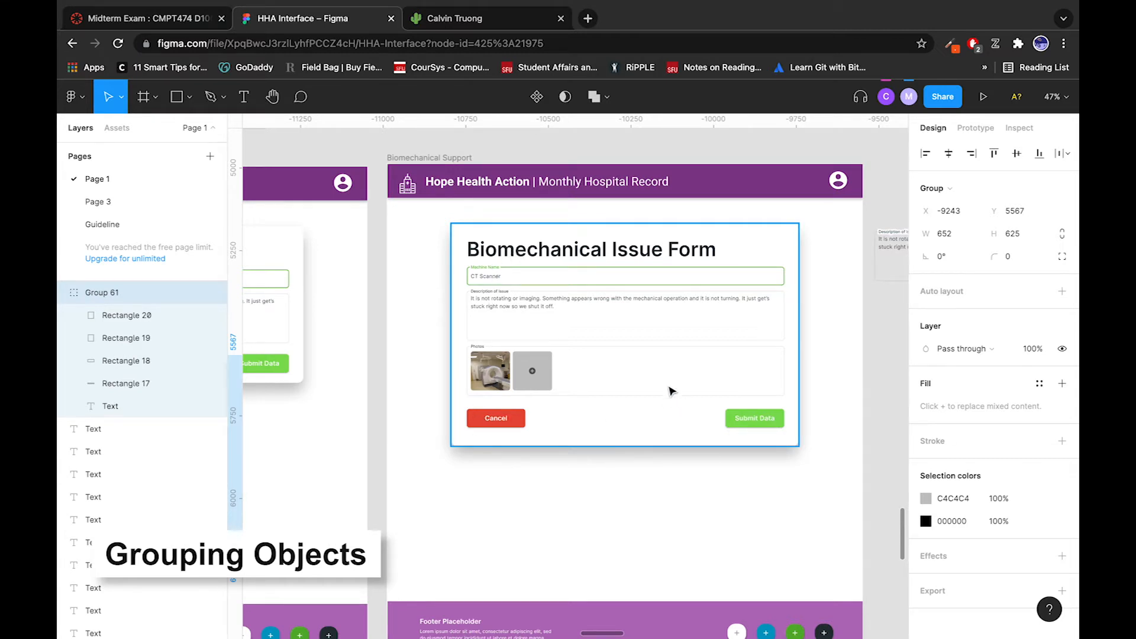
pyautogui.scroll(-4, 562, 489)
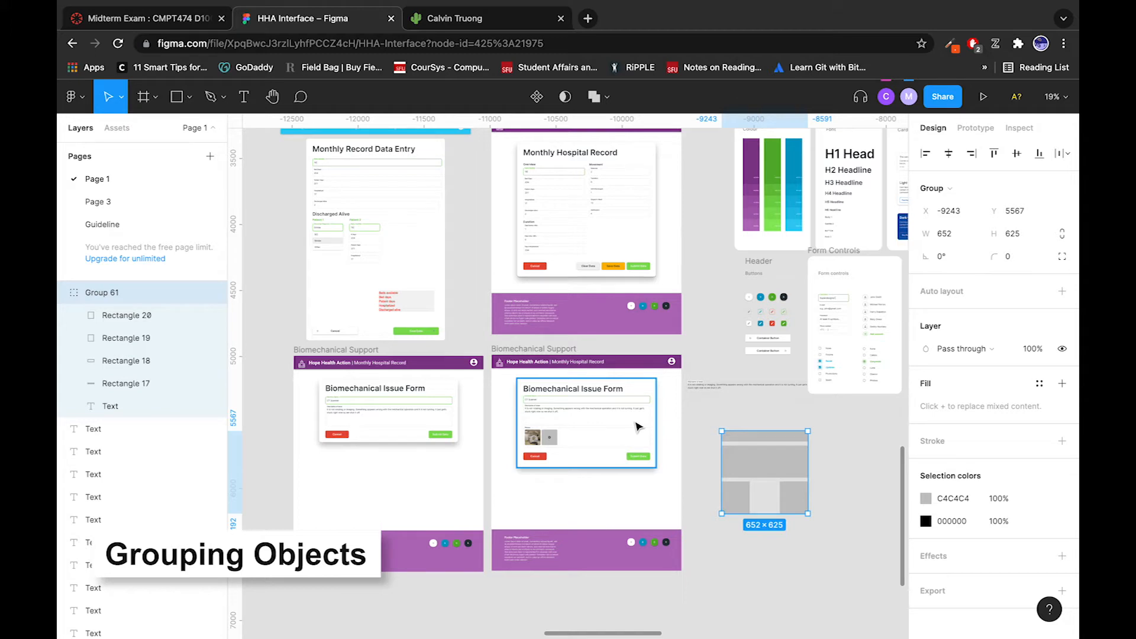
pyautogui.moveTo(592, 450); pyautogui.dragTo(599, 490)
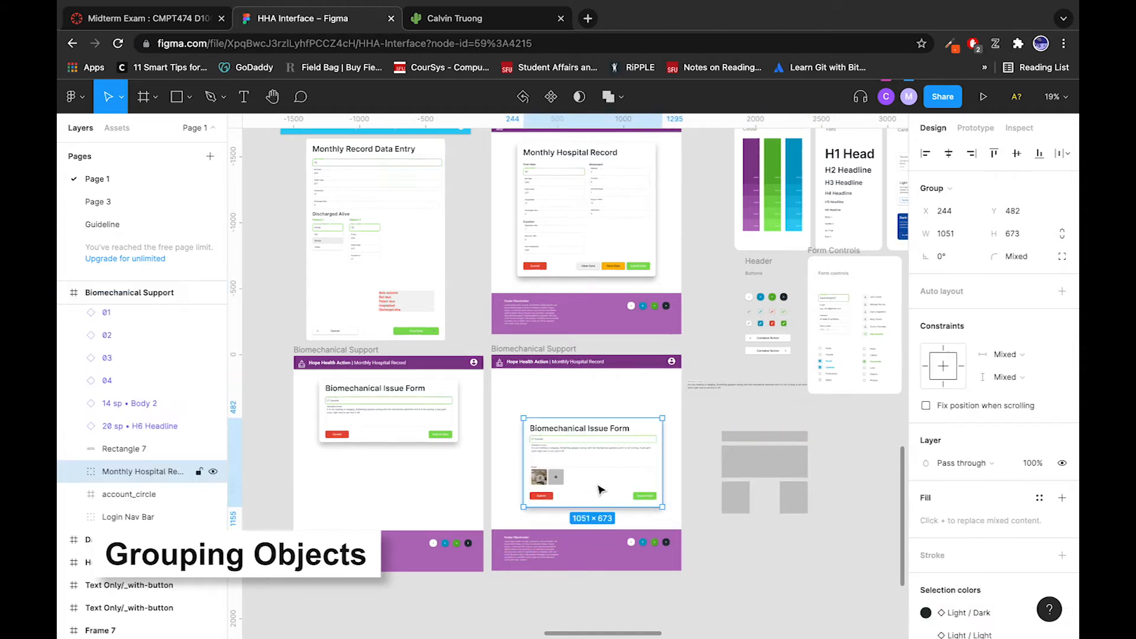
pyautogui.press('super+z')
pyautogui.click(844, 484)
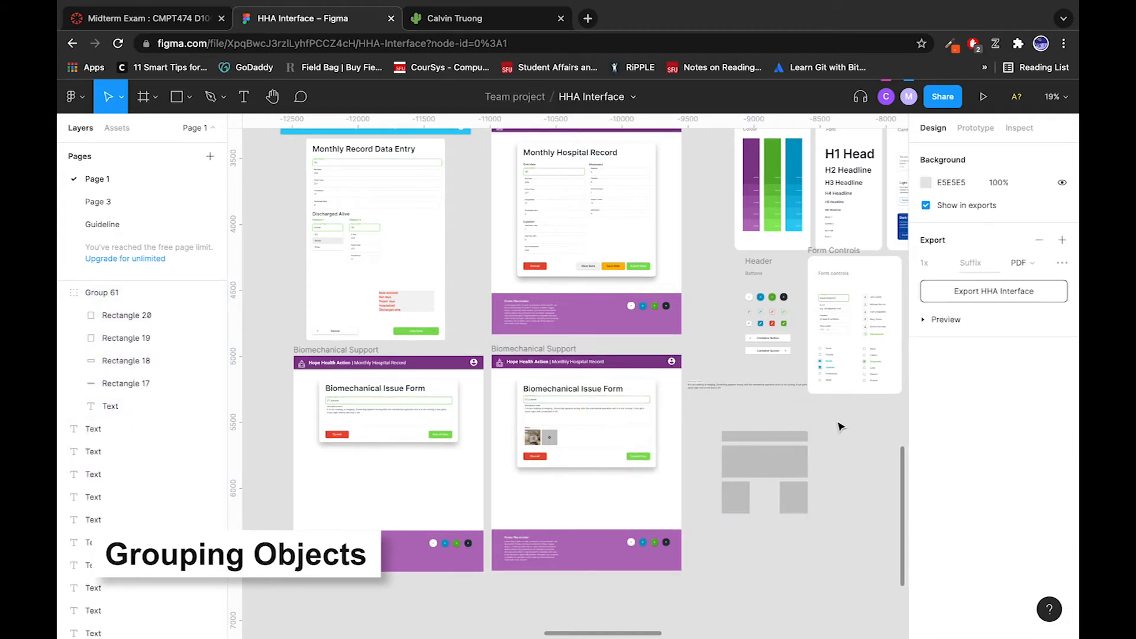
pyautogui.scroll(5, 562, 437)
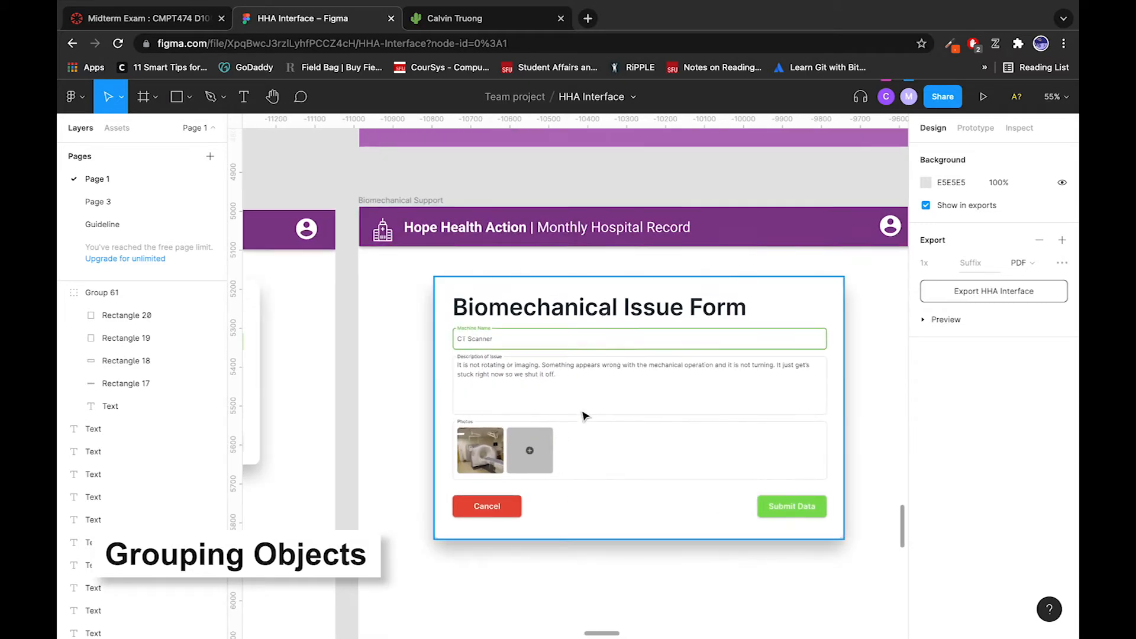
pyautogui.scroll(-5, 586, 416)
pyautogui.scroll(1, 680, 391)
pyautogui.scroll(2, 680, 391)
pyautogui.hscroll(1, 681, 390)
pyautogui.scroll(-3, 680, 391)
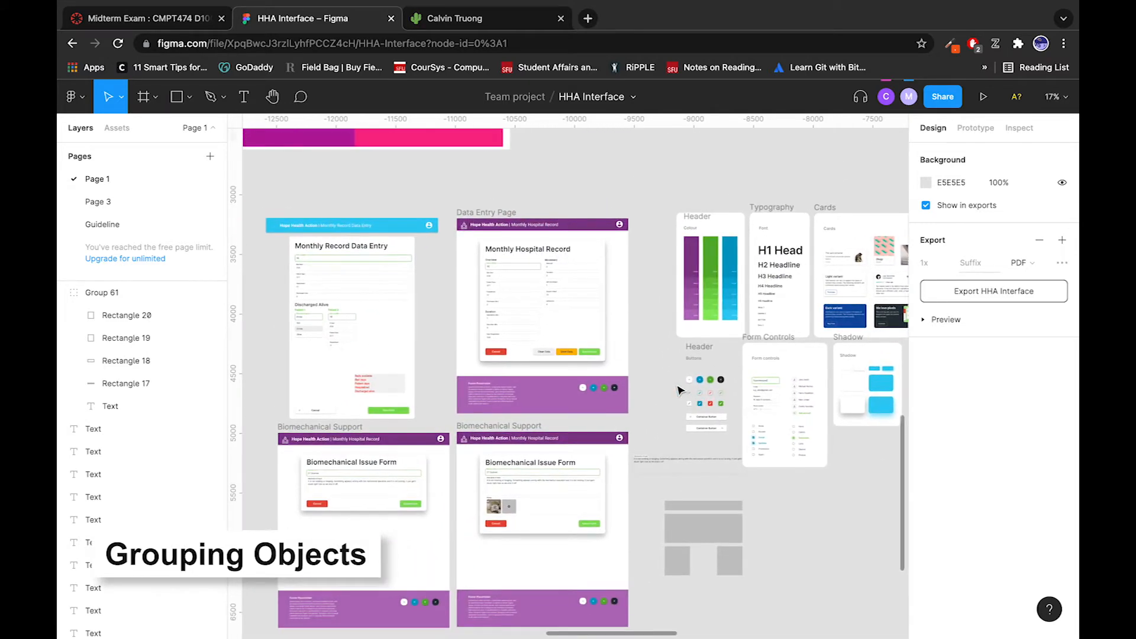
# Step: Select the group of grey rectangles, ungroup it, and clear the selection
pyautogui.click(681, 395)
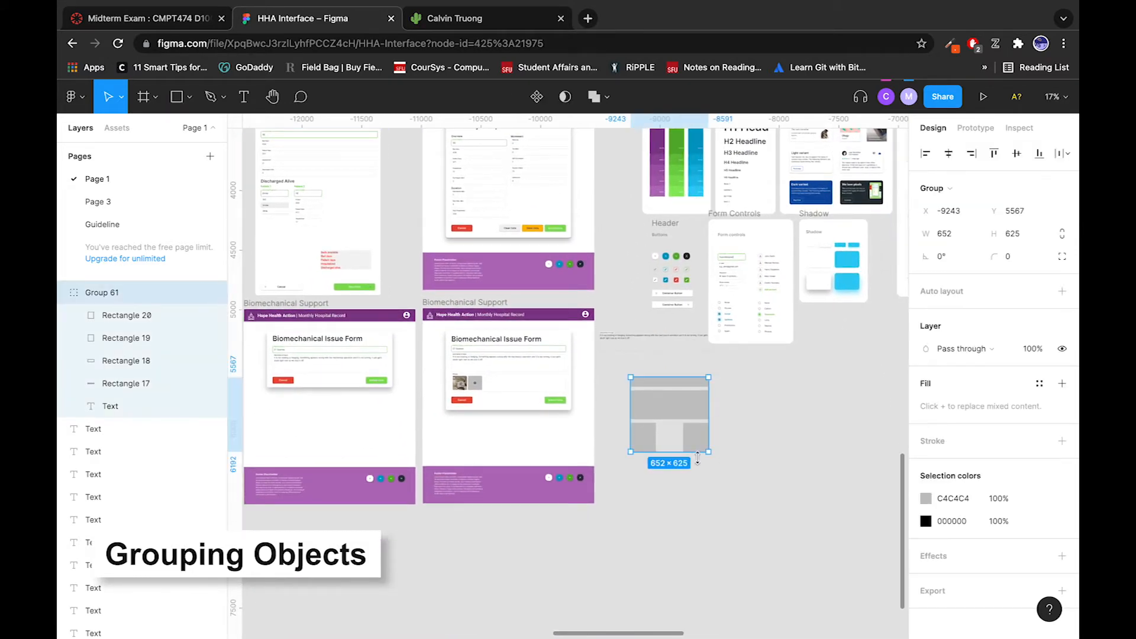
pyautogui.scroll(5, 697, 457)
pyautogui.scroll(1, 691, 465)
pyautogui.hscroll(-1, 691, 465)
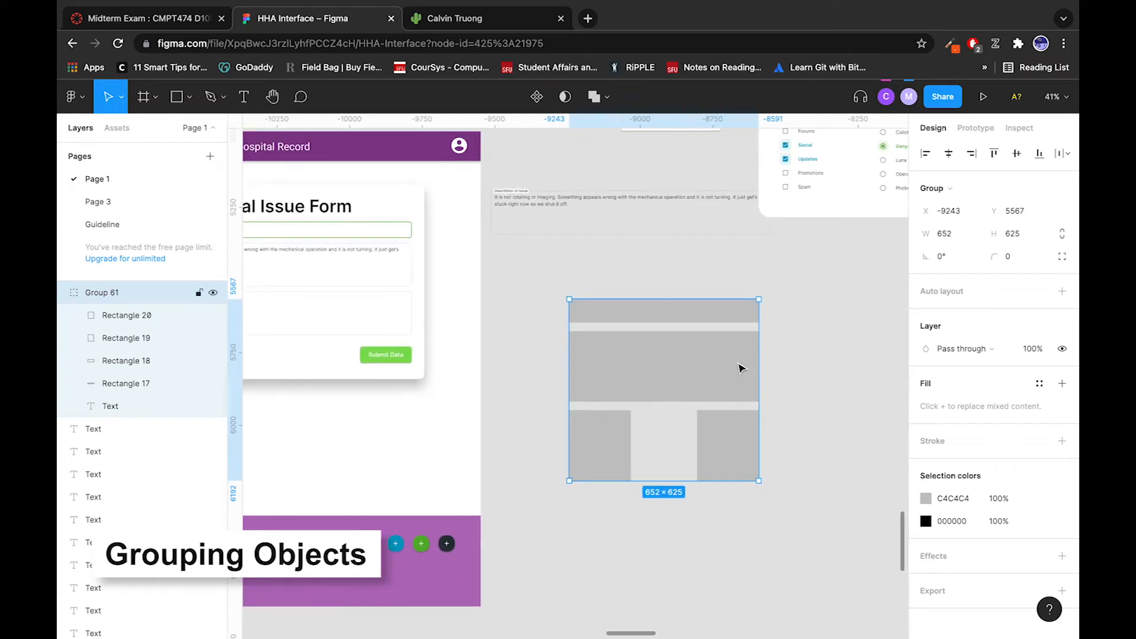
pyautogui.click(808, 378)
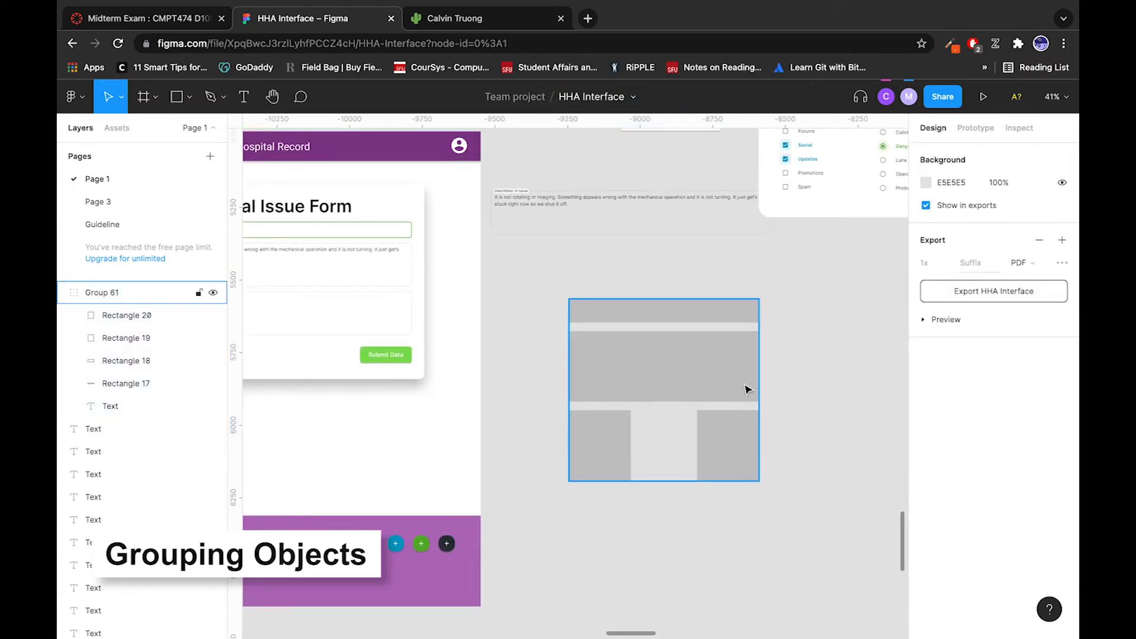
pyautogui.click(706, 374)
pyautogui.click(860, 399)
pyautogui.click(710, 375)
pyautogui.hotkey('ctrl', 'shift', 'g')
pyautogui.click(809, 459)
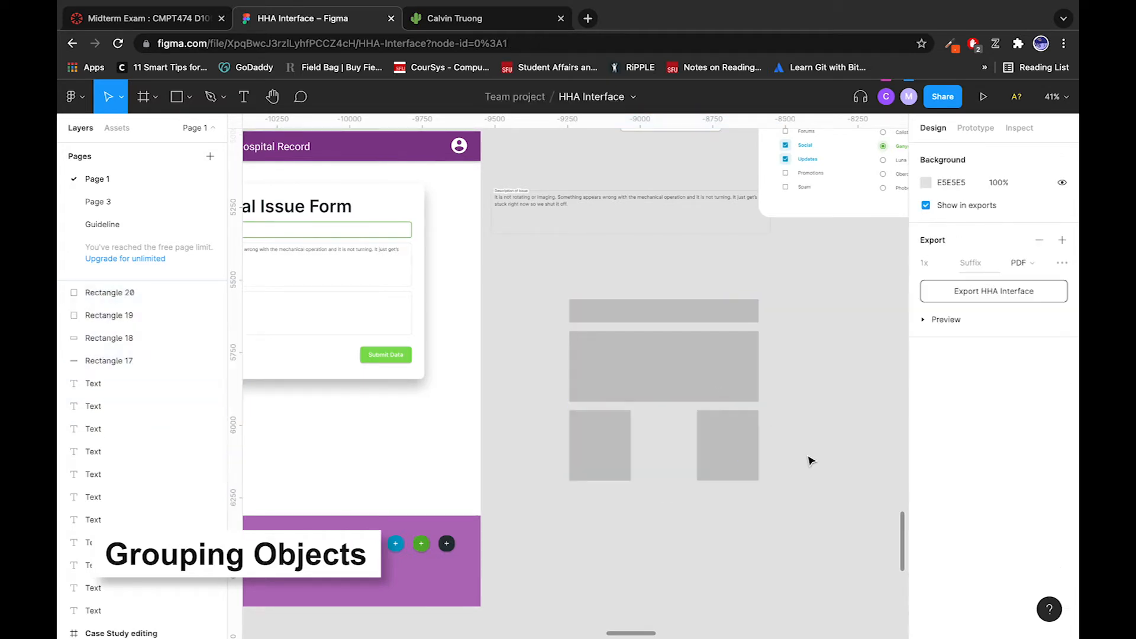
# Step: Select the two small lower rectangles and move them right together to about X -8481 and X -8041
pyautogui.scroll(1, 712, 517)
pyautogui.hscroll(-1, 712, 517)
pyautogui.hscroll(-1, 779, 545)
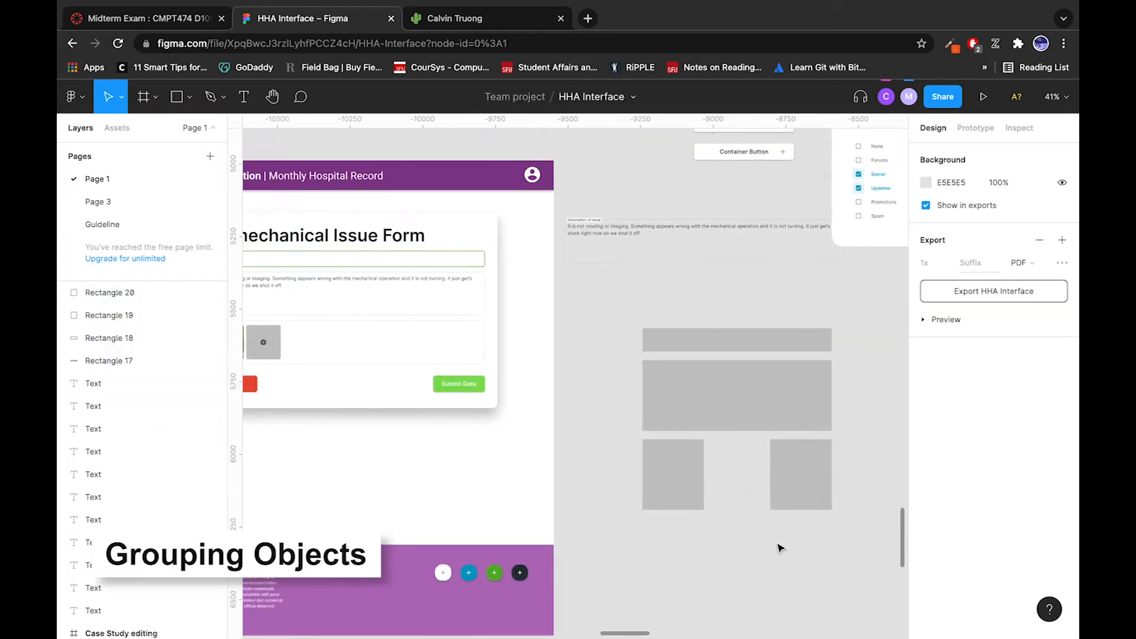
pyautogui.hscroll(4, 776, 545)
pyautogui.moveTo(776, 545); pyautogui.dragTo(692, 484)
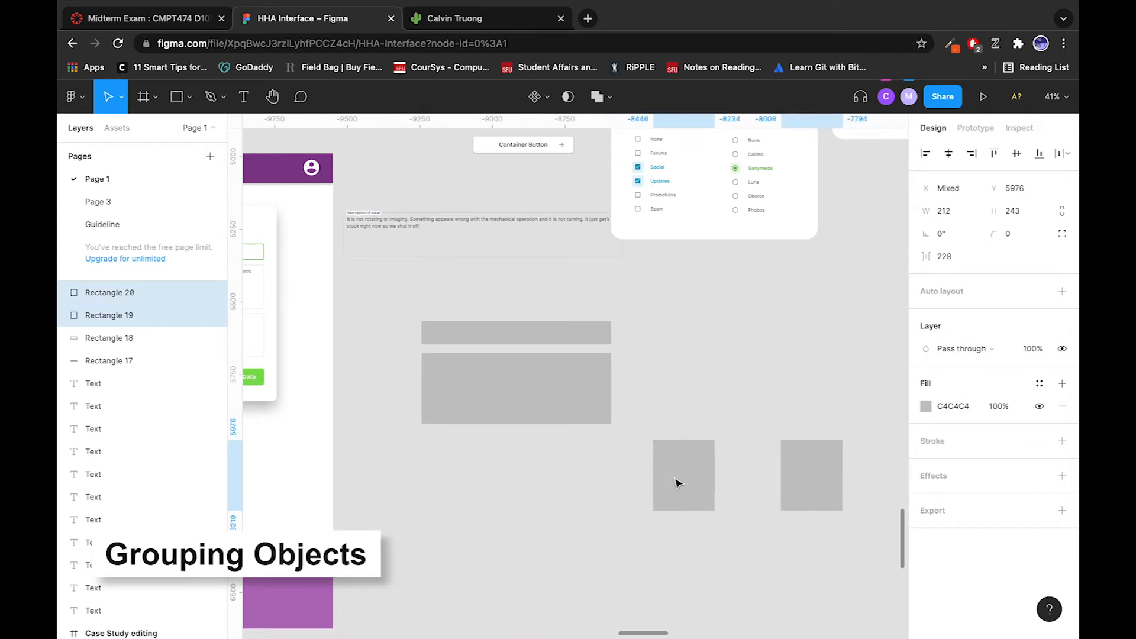
# Step: Move the large grey rectangle right, past the small ones, to about X -7767, Y 5684
pyautogui.moveTo(545, 409); pyautogui.dragTo(846, 406)
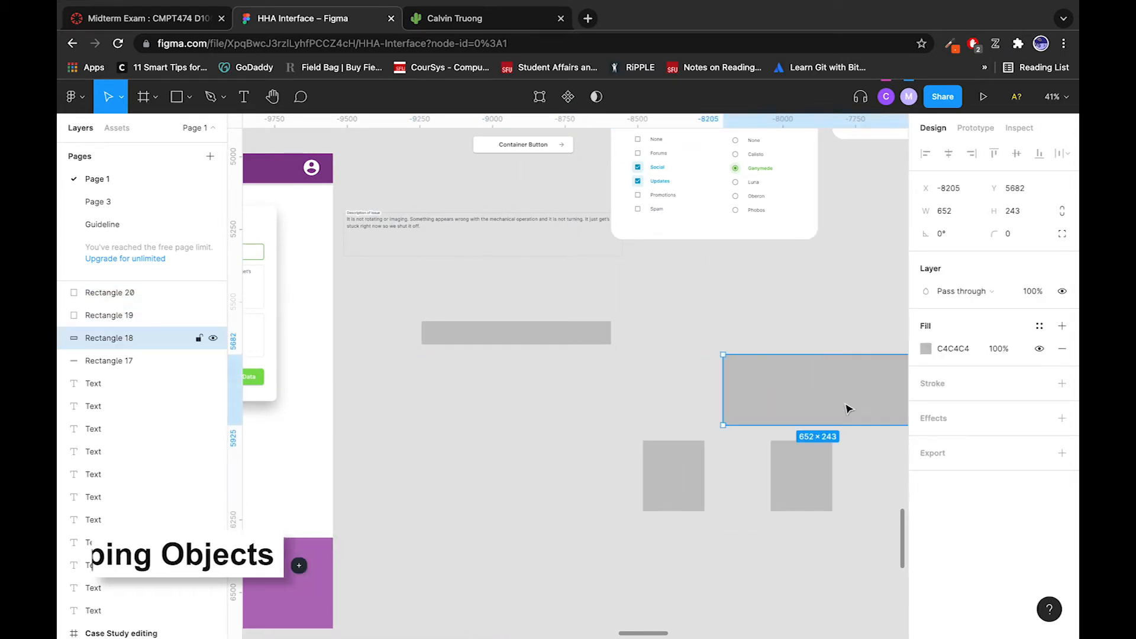
pyautogui.hscroll(3, 847, 406)
pyautogui.moveTo(745, 420); pyautogui.dragTo(871, 421)
pyautogui.scroll(-2, 736, 467)
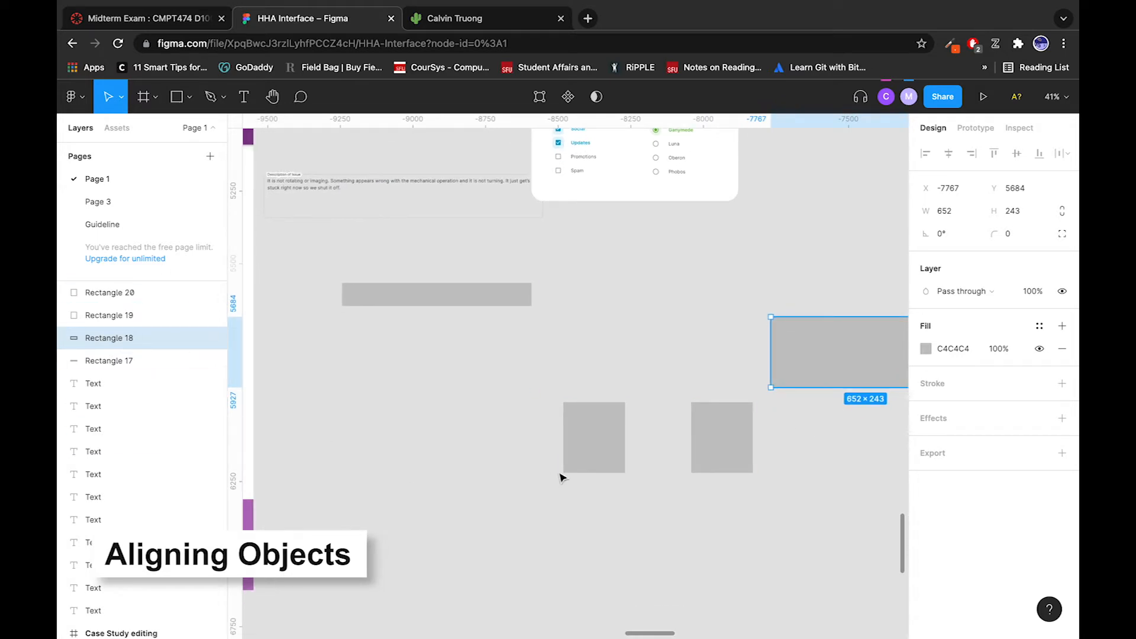
# Step: Select all four scattered grey rectangles, align their top edges, and undo the alignment
pyautogui.click(561, 477)
pyautogui.moveTo(825, 254); pyautogui.dragTo(496, 527)
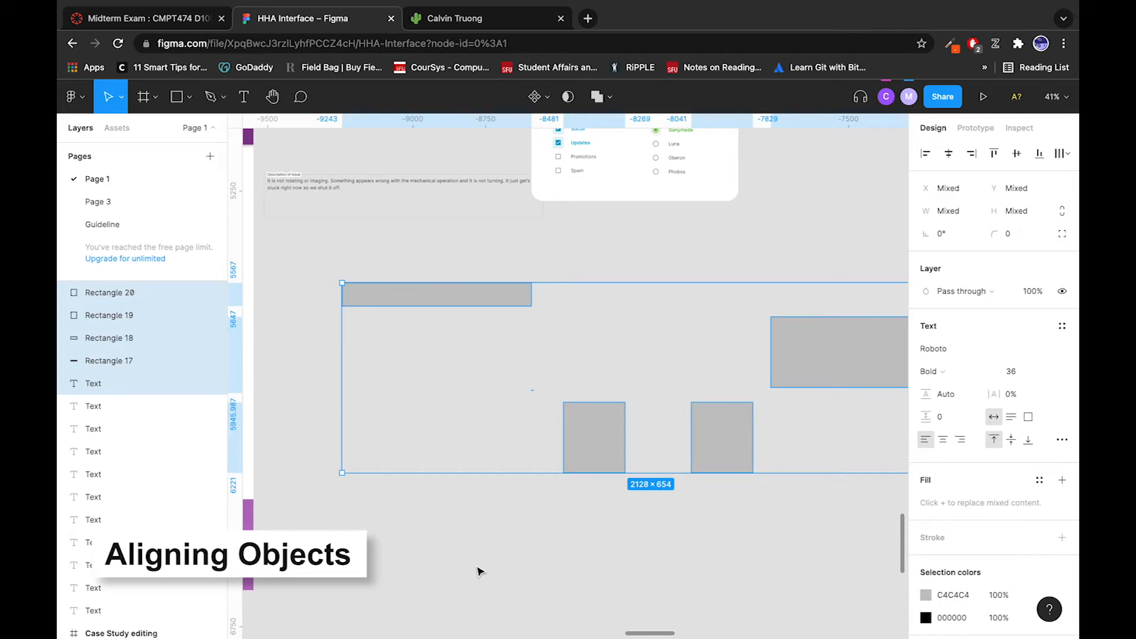
pyautogui.hscroll(4, 507, 553)
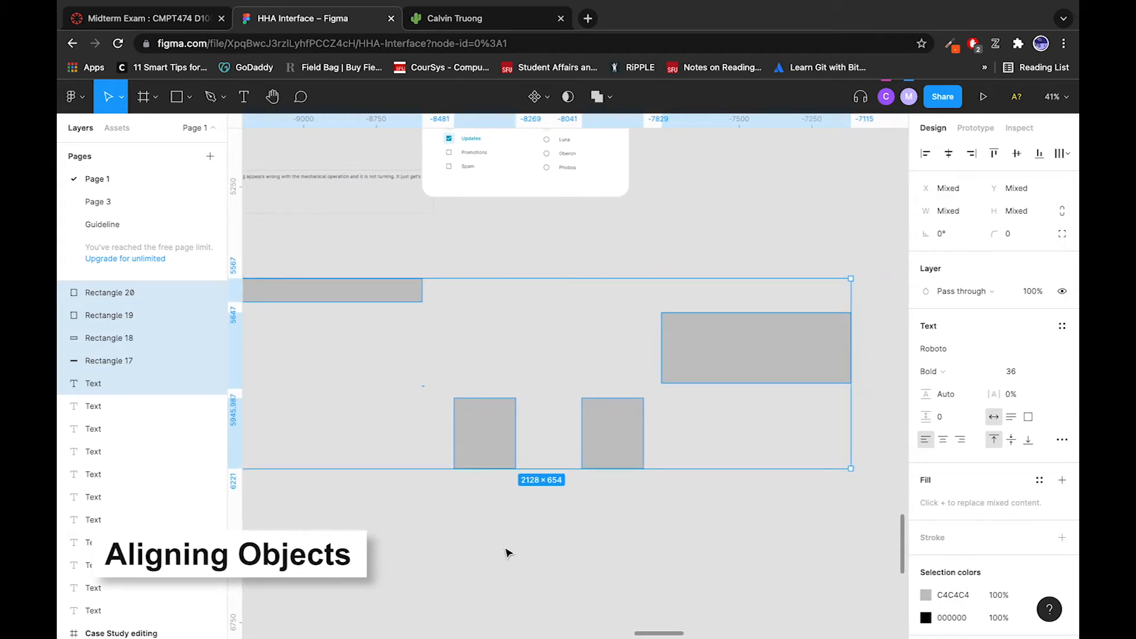
pyautogui.click(993, 161)
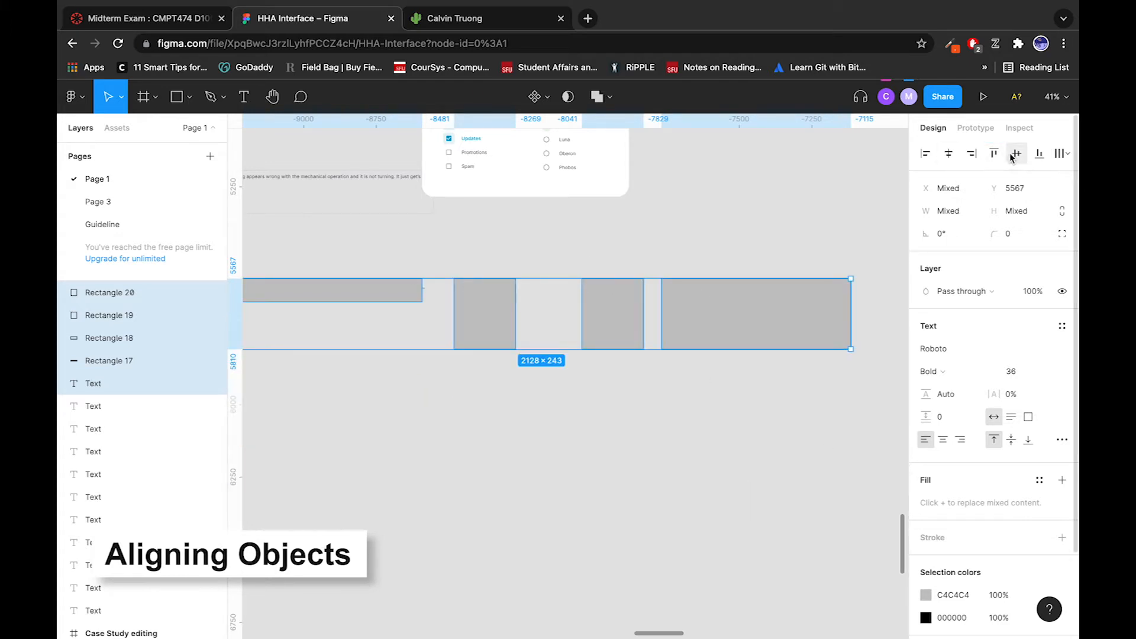
pyautogui.click(677, 467)
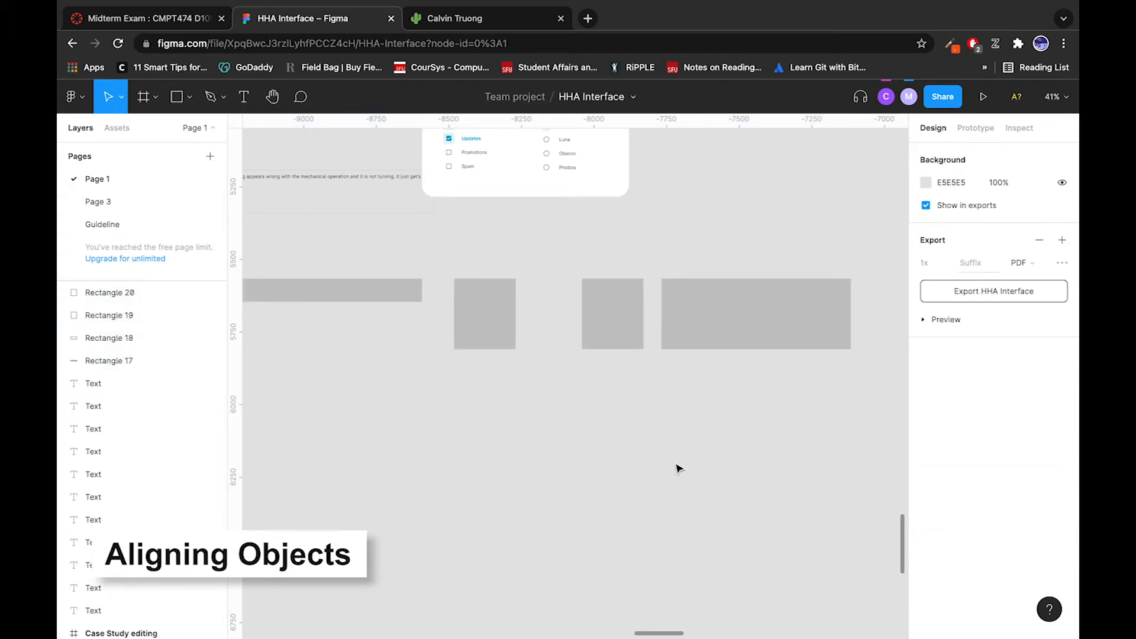
pyautogui.hotkey('ctrl', 'z')
pyautogui.click(636, 573)
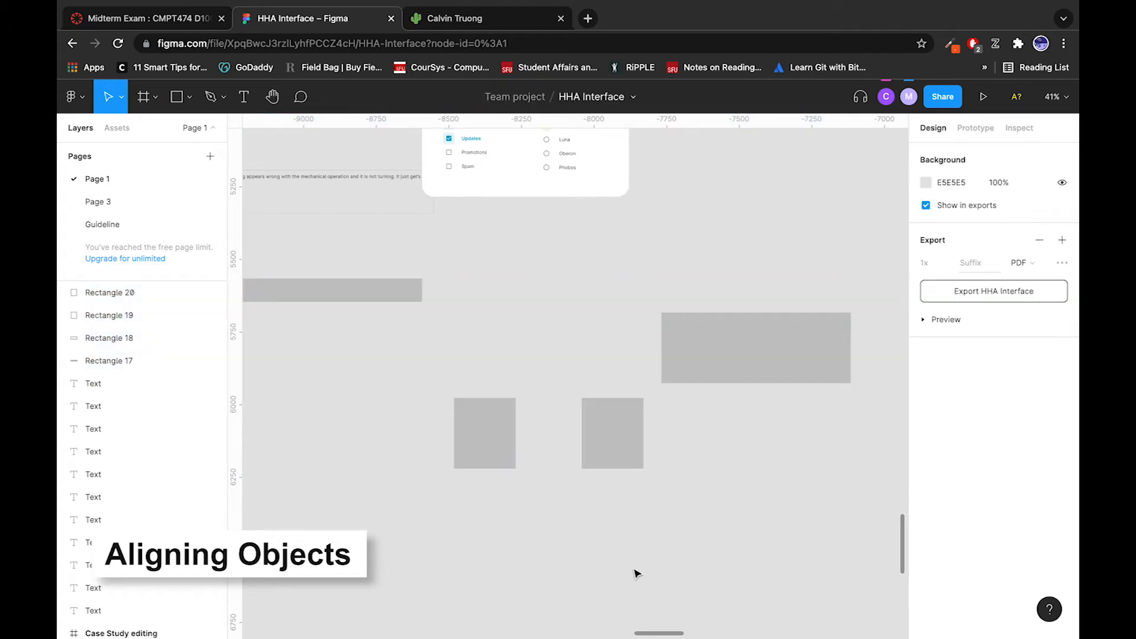
# Step: Move the right small rectangle up level with the thin bar at Y 5567 and the left one sideways to about X -8551
pyautogui.moveTo(608, 461); pyautogui.dragTo(605, 331)
pyautogui.moveTo(488, 463)
pyautogui.mouseDown()
pyautogui.moveTo(491, 439)
pyautogui.moveTo(487, 525)
pyautogui.moveTo(482, 489)
pyautogui.moveTo(513, 426)
pyautogui.moveTo(495, 497)
pyautogui.moveTo(487, 384)
pyautogui.moveTo(459, 408)
pyautogui.moveTo(466, 525)
pyautogui.moveTo(480, 320)
pyautogui.moveTo(495, 558)
pyautogui.moveTo(486, 388)
pyautogui.moveTo(466, 472)
pyautogui.moveTo(680, 485)
pyautogui.moveTo(626, 456)
pyautogui.moveTo(615, 469)
pyautogui.moveTo(393, 460)
pyautogui.moveTo(489, 460)
pyautogui.moveTo(526, 443)
pyautogui.moveTo(436, 467)
pyautogui.moveTo(601, 482)
pyautogui.moveTo(488, 484)
pyautogui.moveTo(471, 449)
pyautogui.mouseUp()
pyautogui.press('super+z')
pyautogui.click(581, 419)
pyautogui.click(485, 450)
pyautogui.click(589, 446)
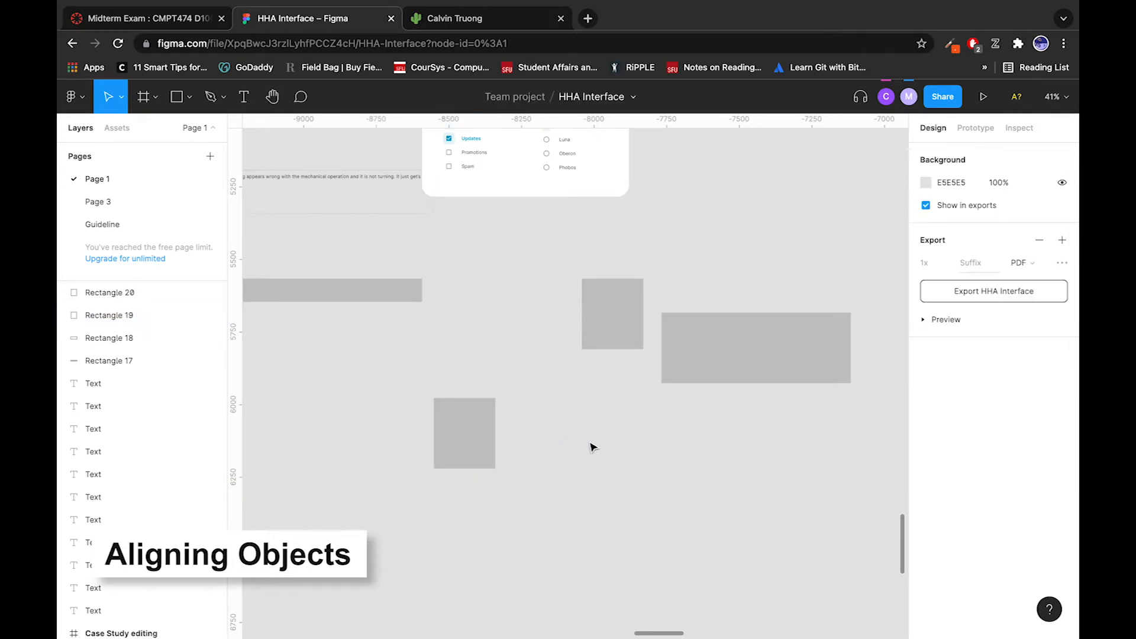
# Step: Align the top edges of all four rearranged grey rectangles, clear the selection, and undo the alignment
pyautogui.moveTo(775, 228); pyautogui.dragTo(389, 516)
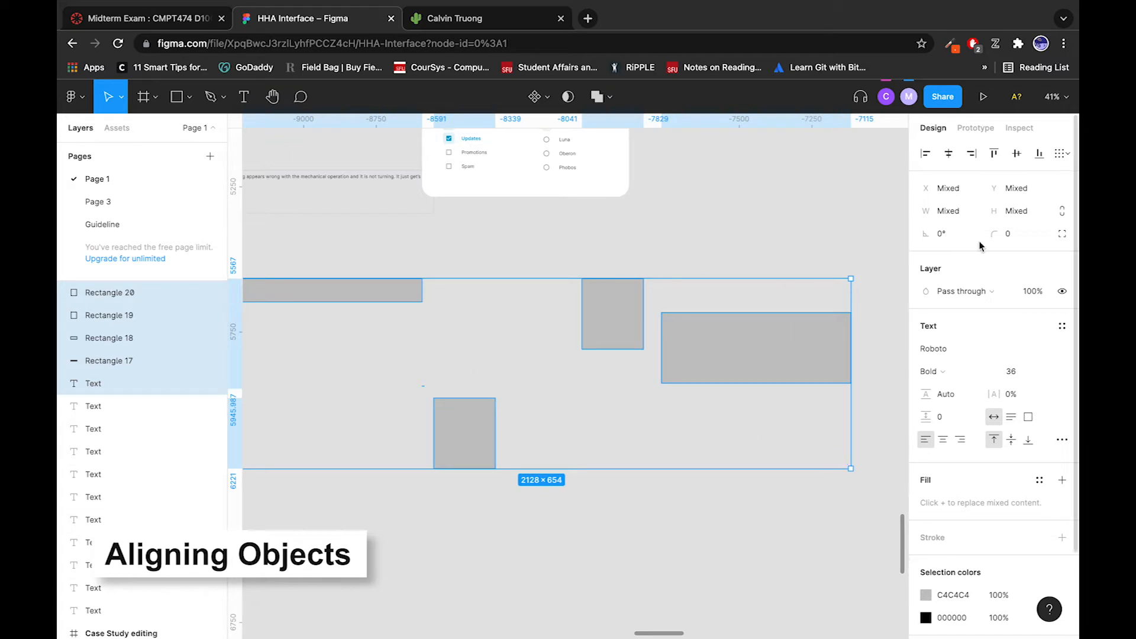
pyautogui.click(995, 159)
pyautogui.click(629, 487)
pyautogui.press('super+z')
pyautogui.press('super+z')
# Step: Move the large rectangle up level with the thin bar and the left small rectangle up to about X -8497, Y 5607
pyautogui.click(710, 353)
pyautogui.moveTo(710, 352); pyautogui.dragTo(708, 319)
pyautogui.moveTo(471, 457); pyautogui.dragTo(469, 318)
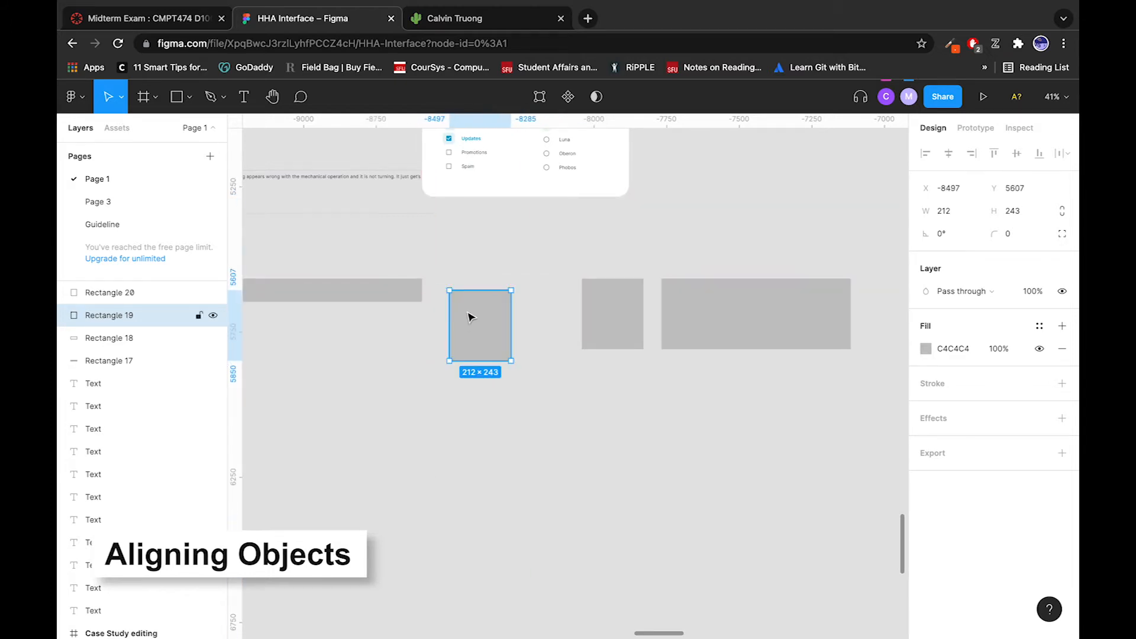
# Step: Undo the last move of the left small grey rectangle and clear the selection
pyautogui.press('super+z')
pyautogui.click(577, 426)
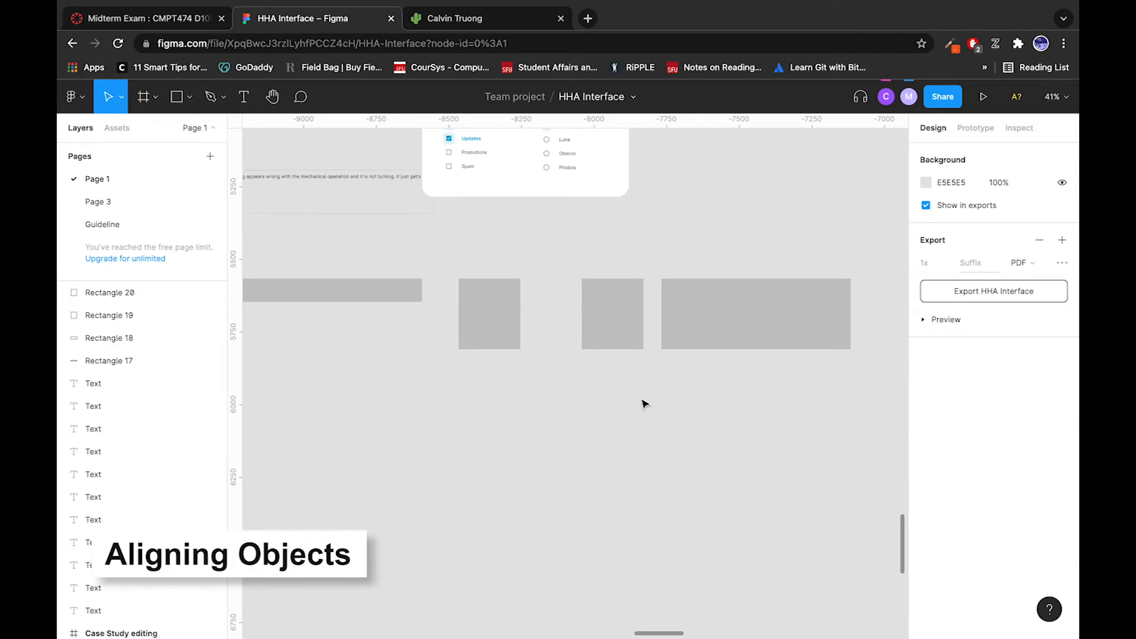
pyautogui.scroll(-3, 542, 545)
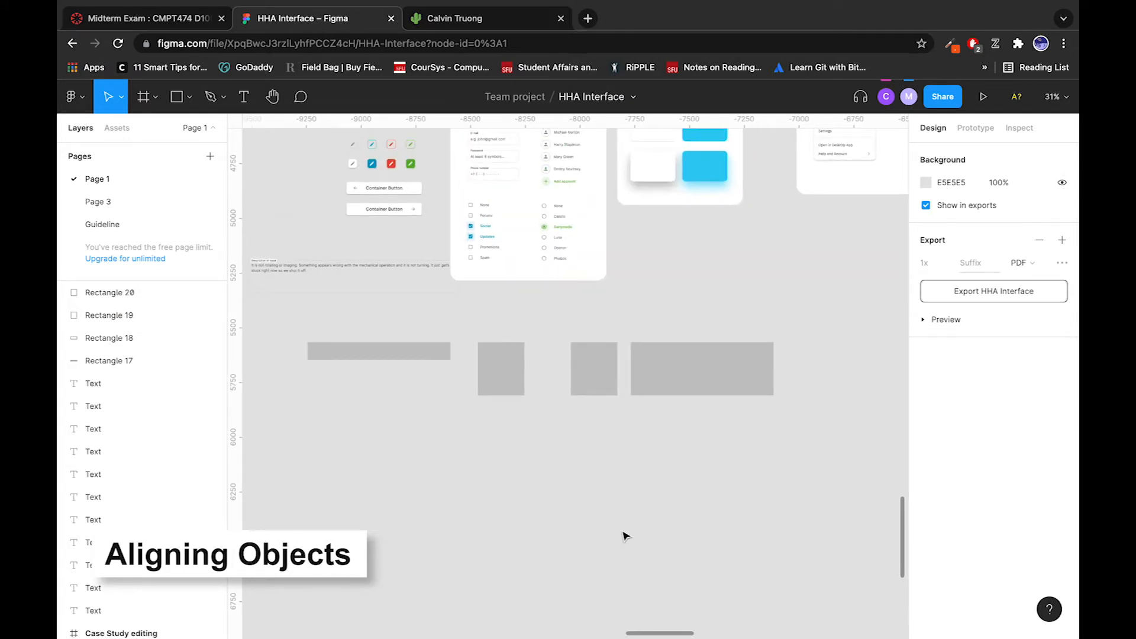
pyautogui.hscroll(-5, 595, 468)
pyautogui.hscroll(5, 595, 468)
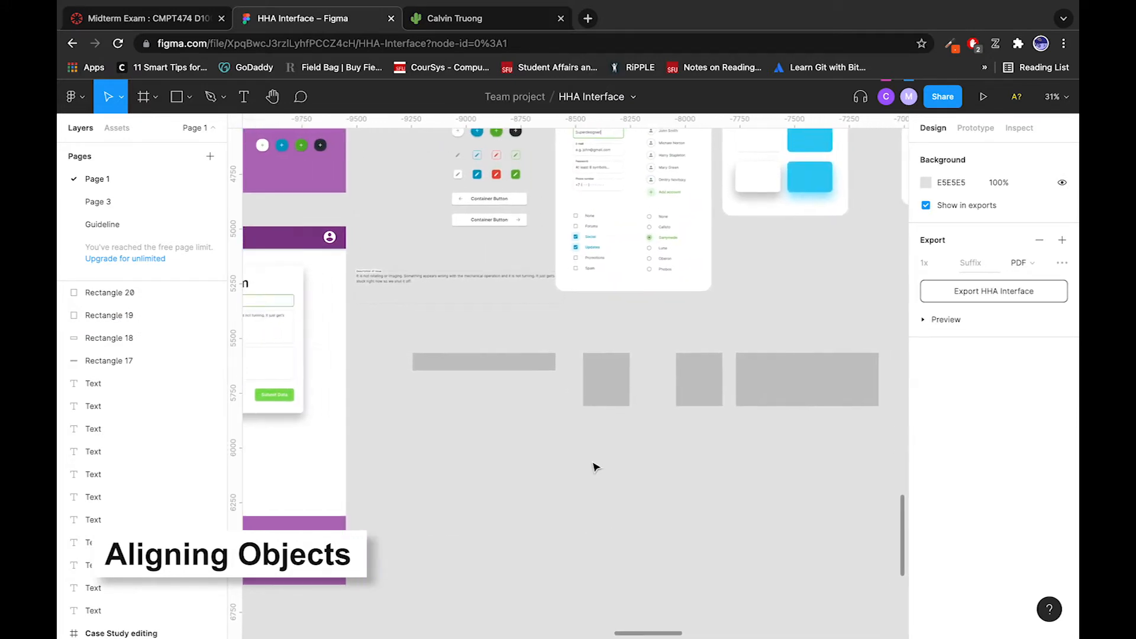
# Step: Align the horizontal centers of all four grey rectangles, and undo the alignment
pyautogui.moveTo(695, 331); pyautogui.dragTo(412, 399)
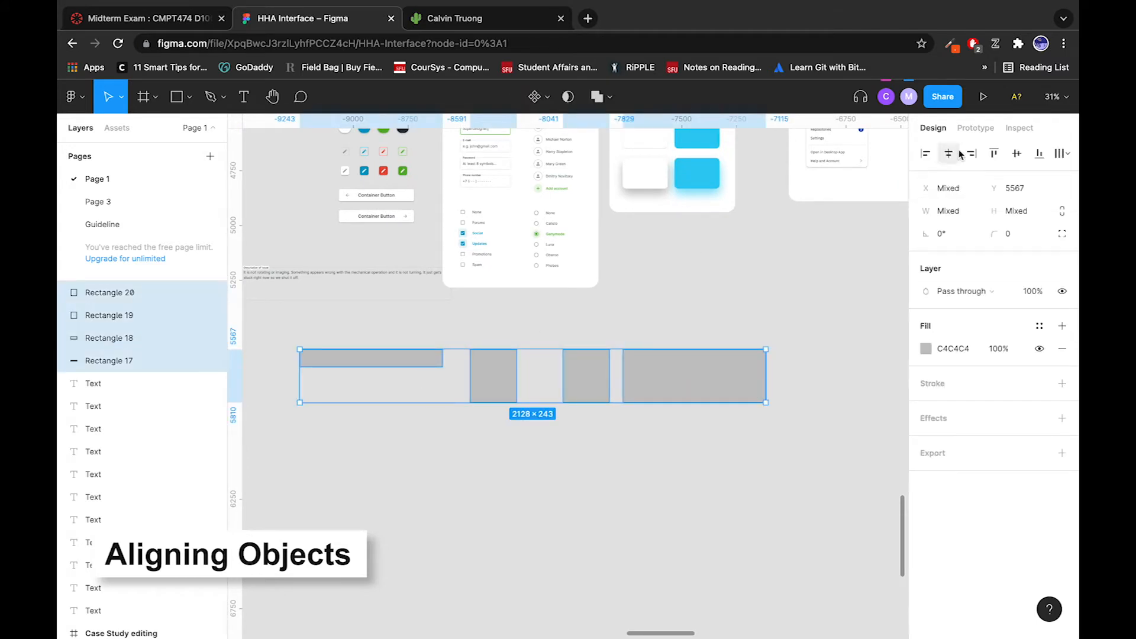
pyautogui.click(1068, 155)
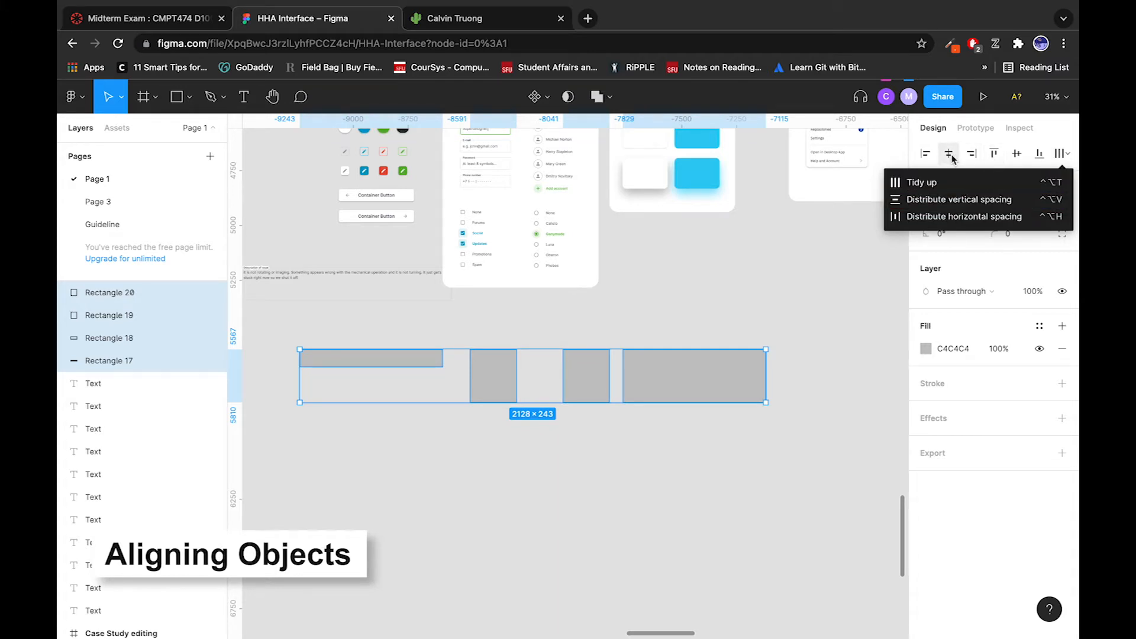
pyautogui.click(965, 135)
pyautogui.click(938, 131)
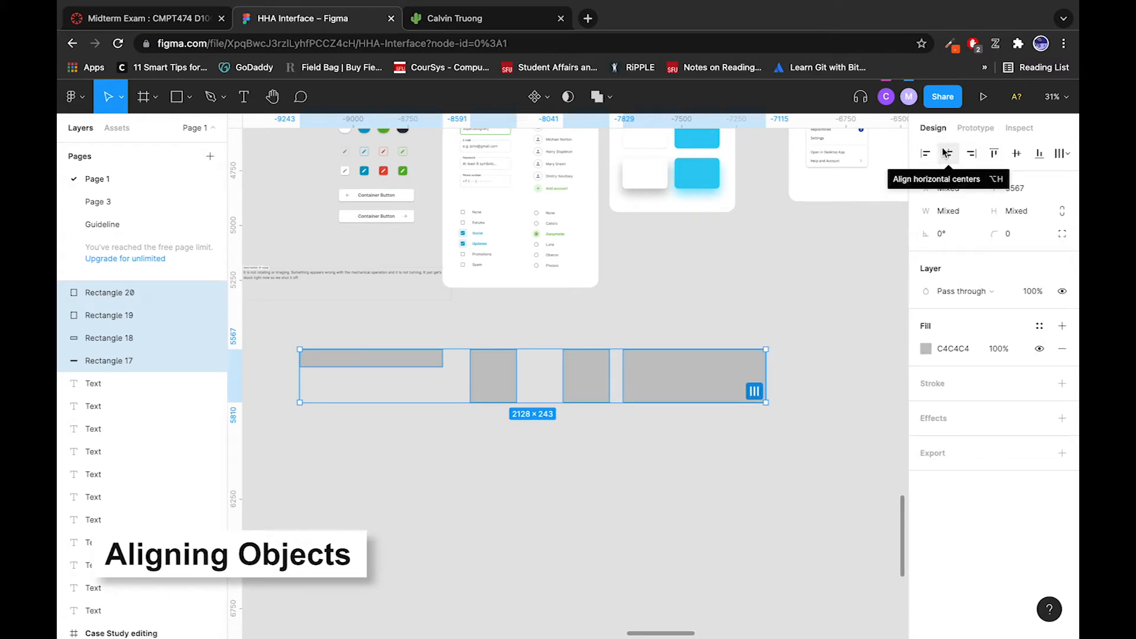
pyautogui.click(950, 154)
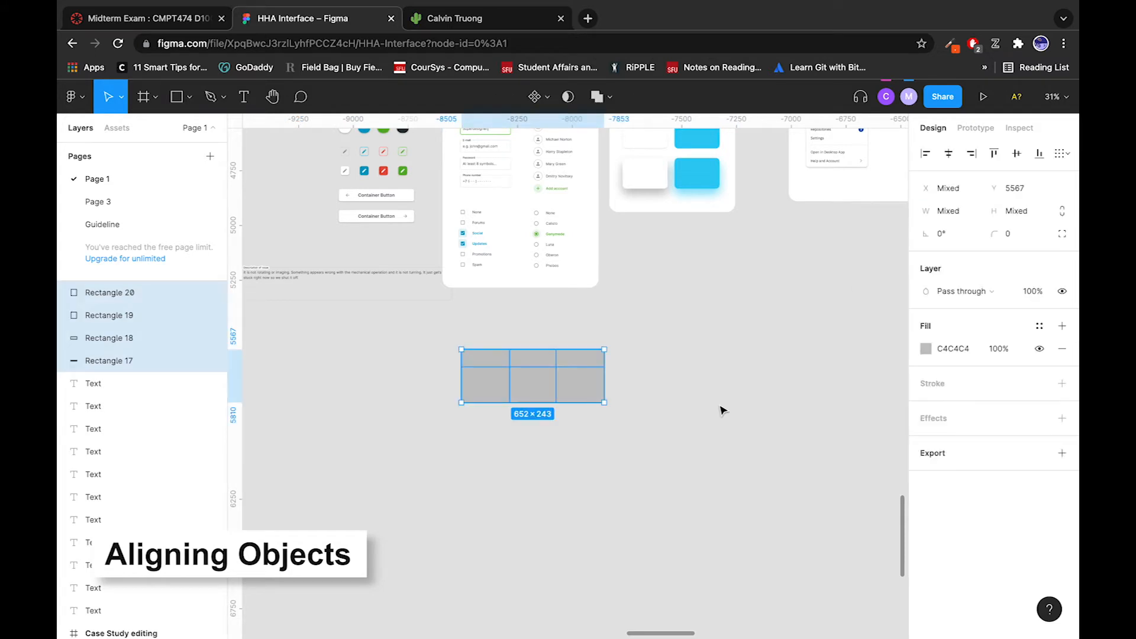
pyautogui.press('super+z')
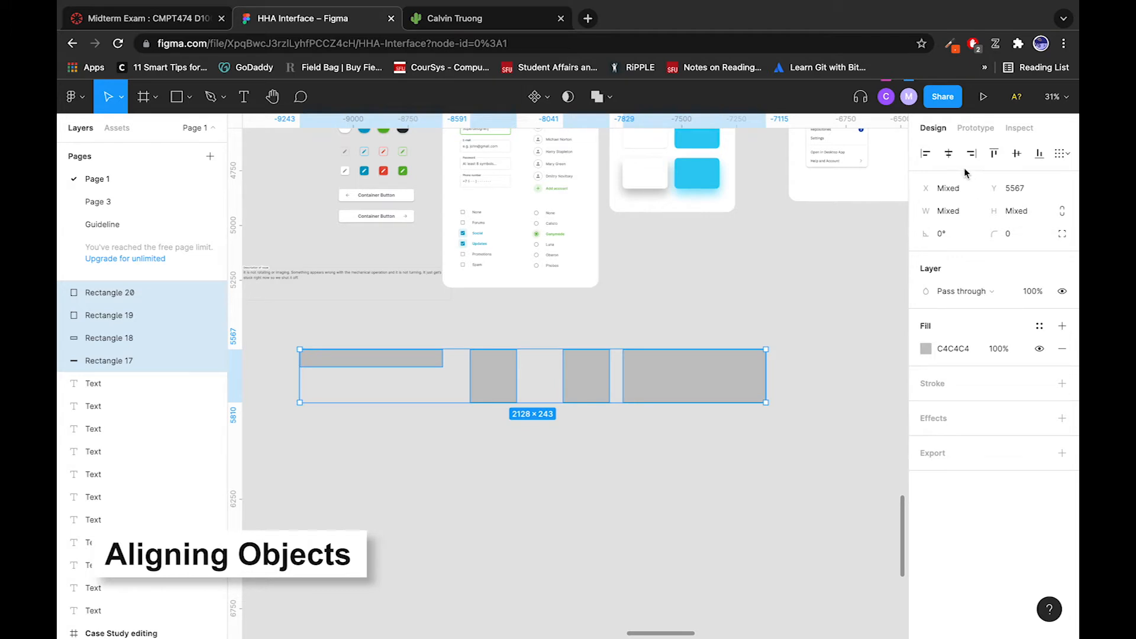
# Step: Change the large rectangle's fill to red FF0000
pyautogui.click(773, 525)
pyautogui.click(717, 396)
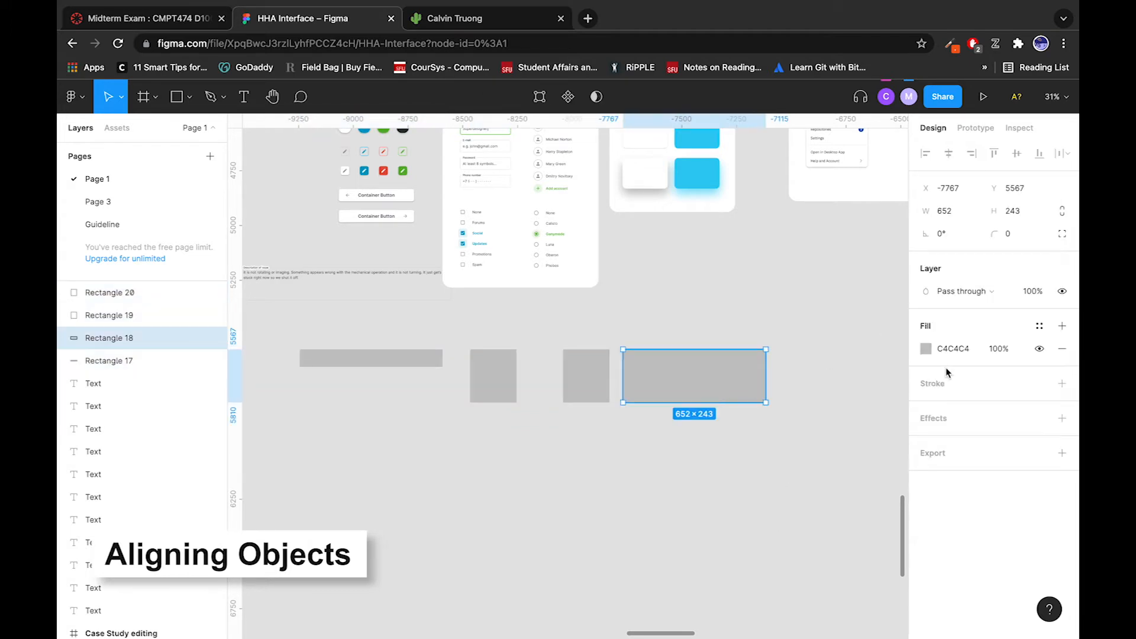
pyautogui.click(925, 349)
pyautogui.click(822, 337)
pyautogui.click(895, 278)
# Step: Change the thin bar's fill to blue 1400FF
pyautogui.click(422, 367)
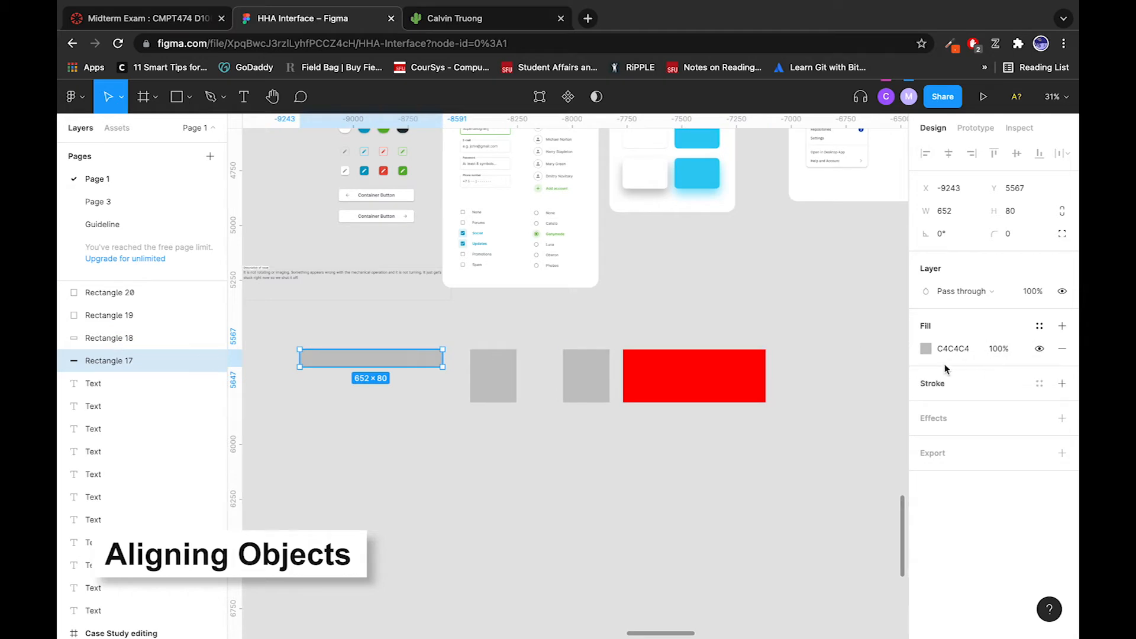
pyautogui.click(926, 349)
pyautogui.moveTo(841, 472); pyautogui.dragTo(857, 468)
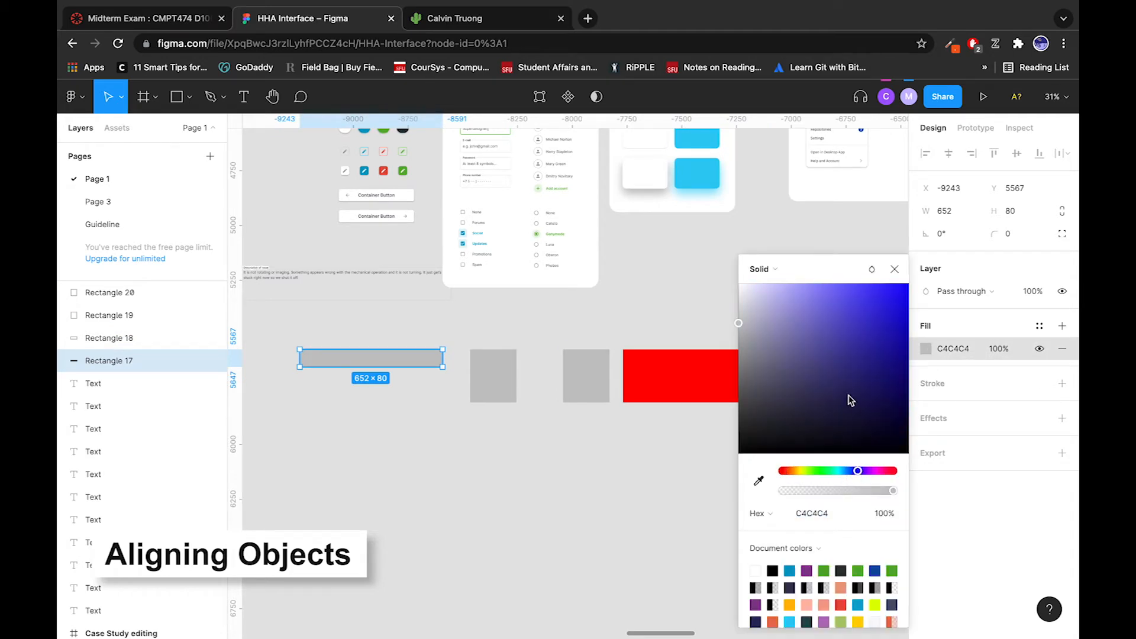
pyautogui.moveTo(850, 399); pyautogui.dragTo(1034, 132)
# Step: Change the fill of the small rectangle beside the red one to black 000000
pyautogui.click(588, 459)
pyautogui.click(585, 391)
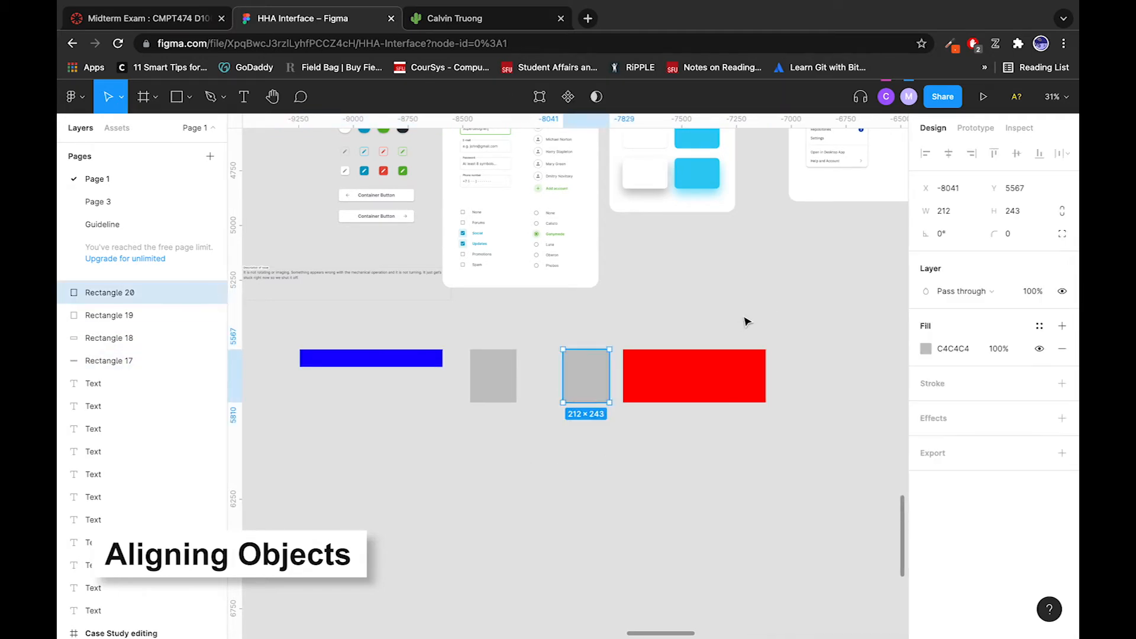
pyautogui.click(926, 348)
pyautogui.moveTo(895, 363); pyautogui.dragTo(804, 510)
pyautogui.click(685, 520)
# Step: Stretch the black rectangle downward to a height of about 632
pyautogui.moveTo(760, 320); pyautogui.dragTo(325, 414)
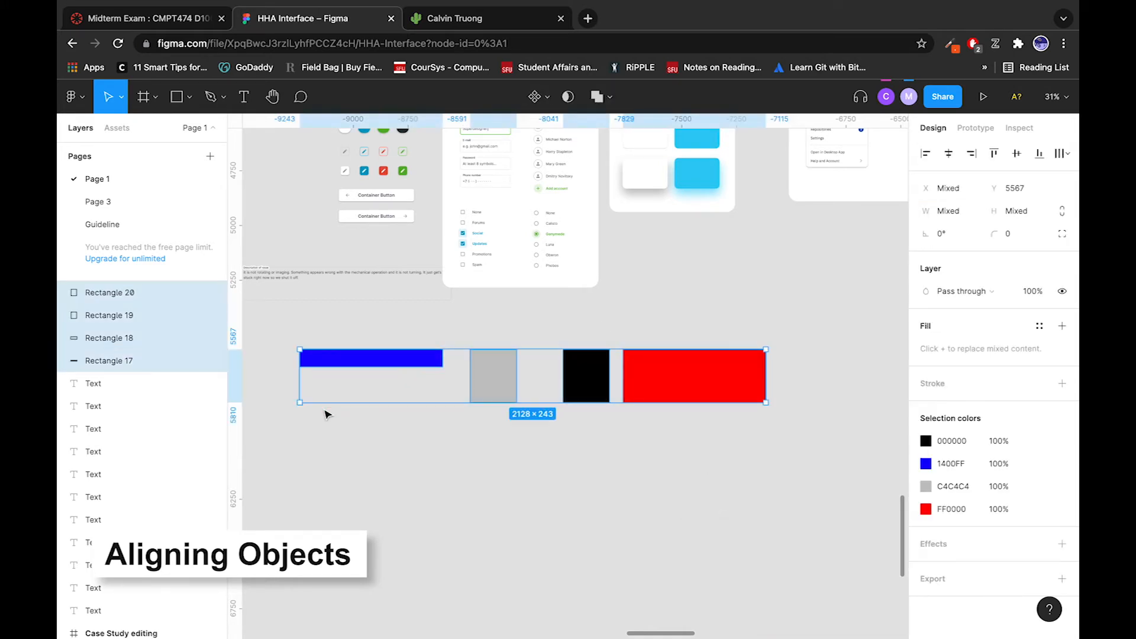
pyautogui.click(598, 443)
pyautogui.click(591, 385)
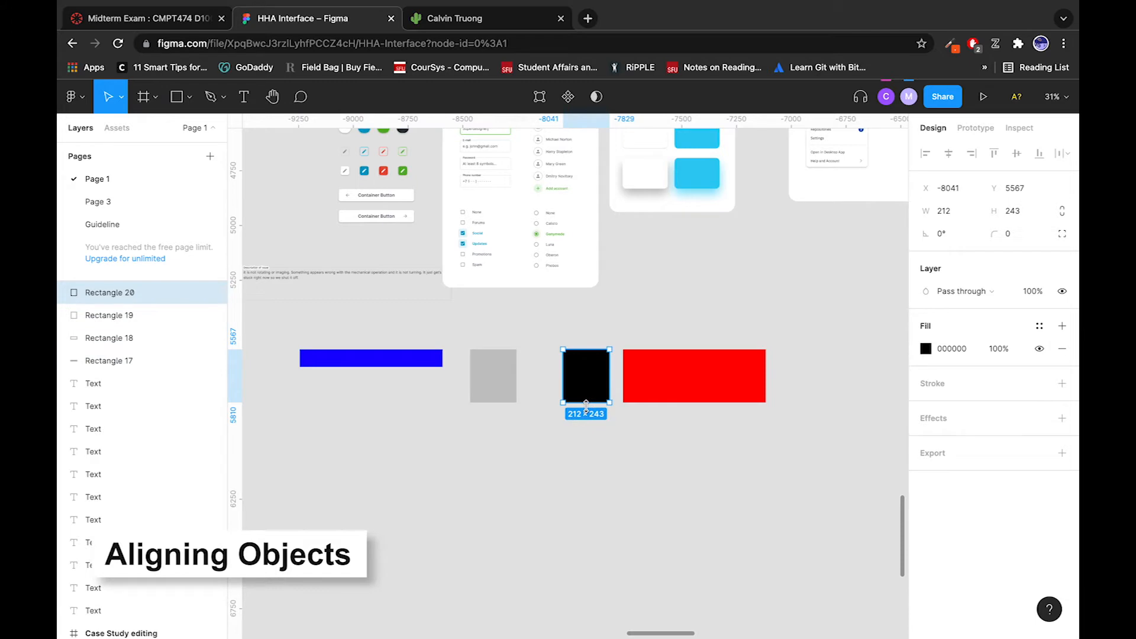
pyautogui.moveTo(586, 403); pyautogui.dragTo(586, 486)
pyautogui.click(713, 481)
# Step: Select all four rectangles and align their horizontal centers
pyautogui.moveTo(713, 327); pyautogui.dragTo(407, 441)
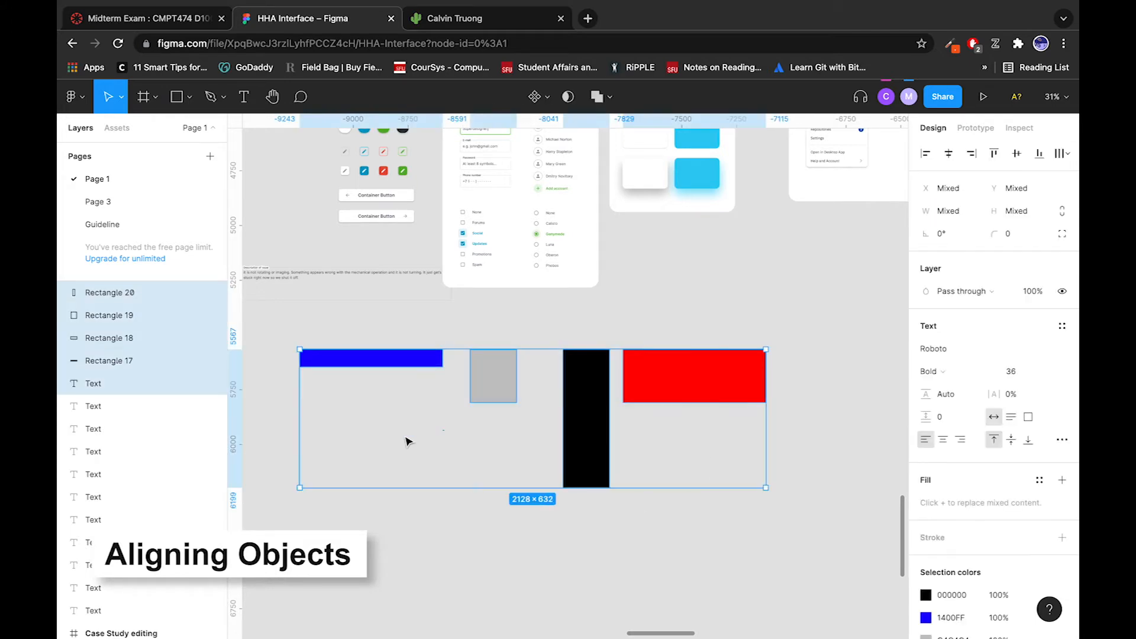
pyautogui.click(948, 154)
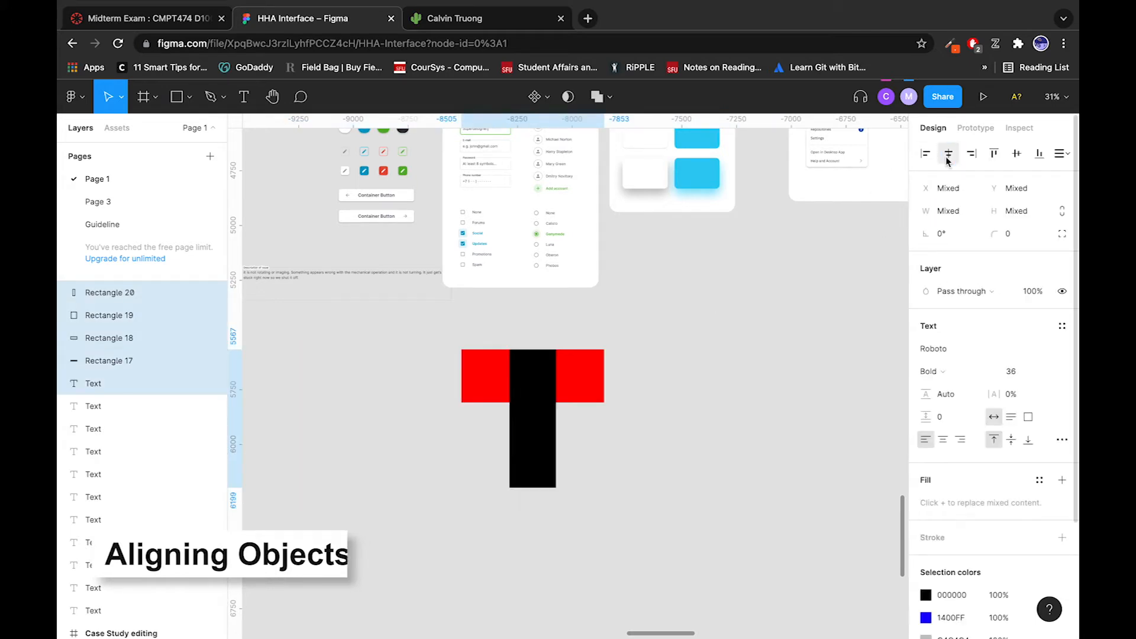
# Step: Bring the red rectangle forward in the layer order until it sits in front of the black one
pyautogui.click(203, 294)
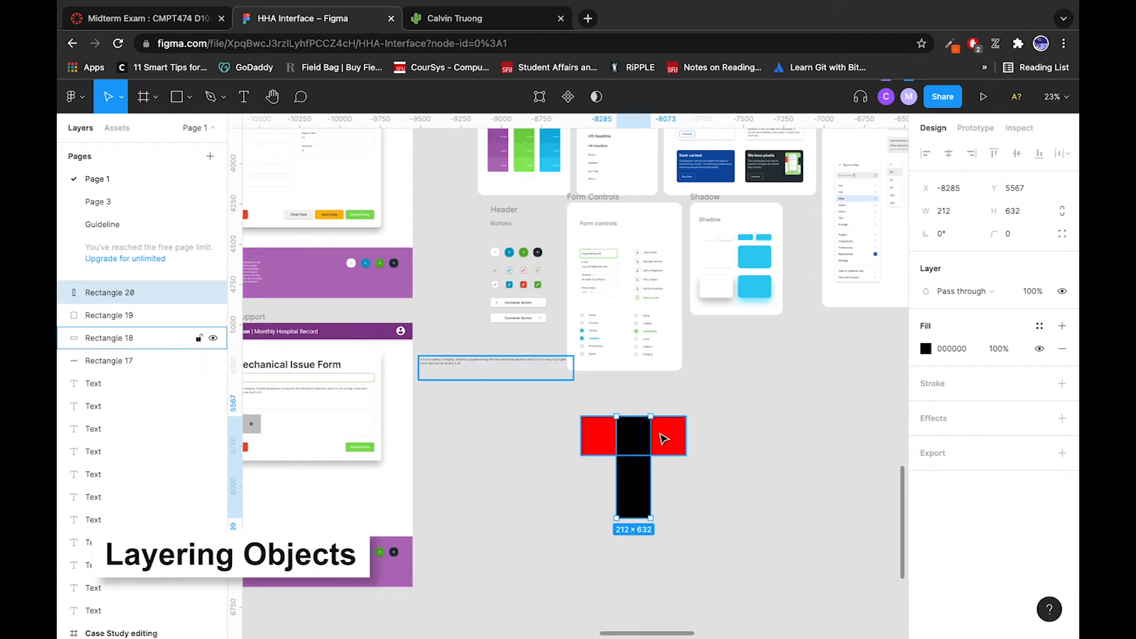
pyautogui.click(681, 448)
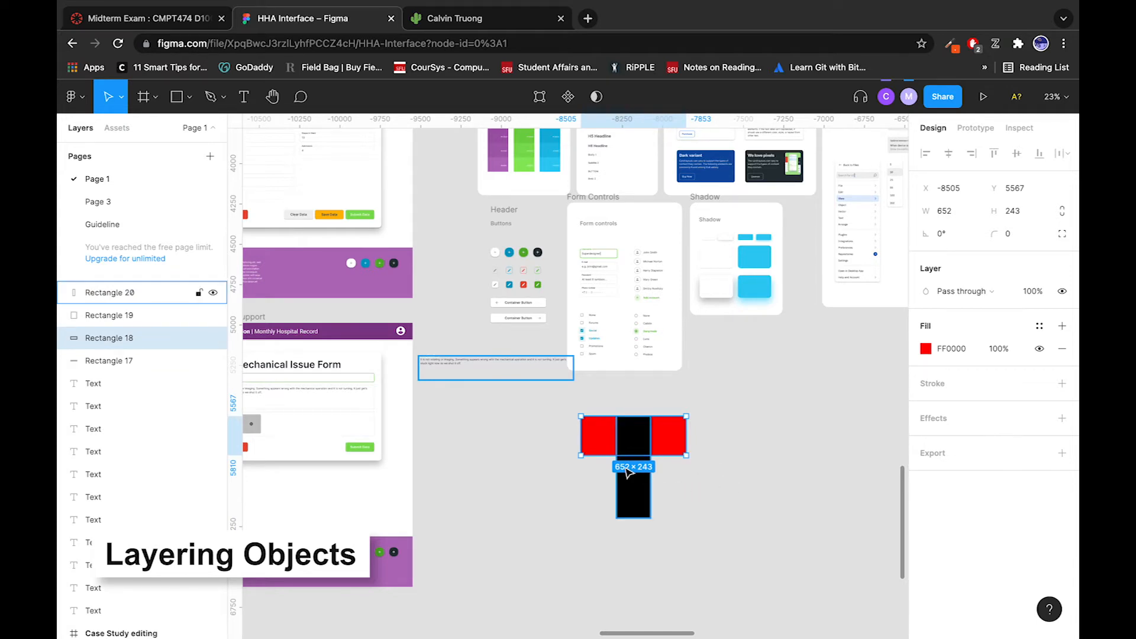
pyautogui.scroll(5, 626, 469)
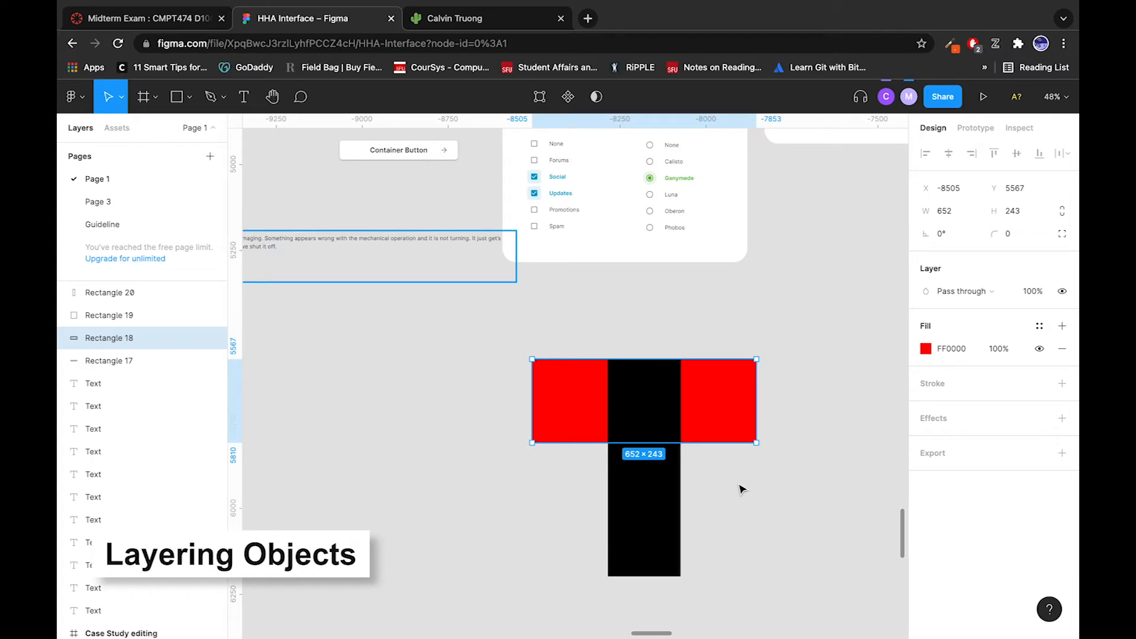
pyautogui.click(747, 494)
pyautogui.click(731, 413)
pyautogui.hotkey('ctrl', ']')
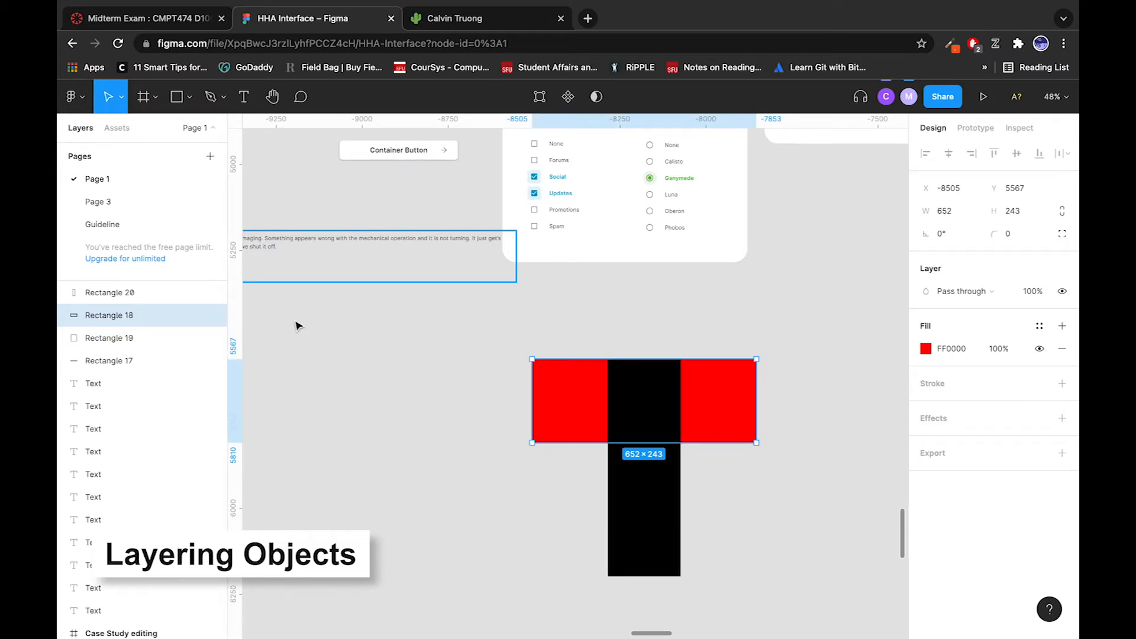
pyautogui.hotkey('ctrl', '[')
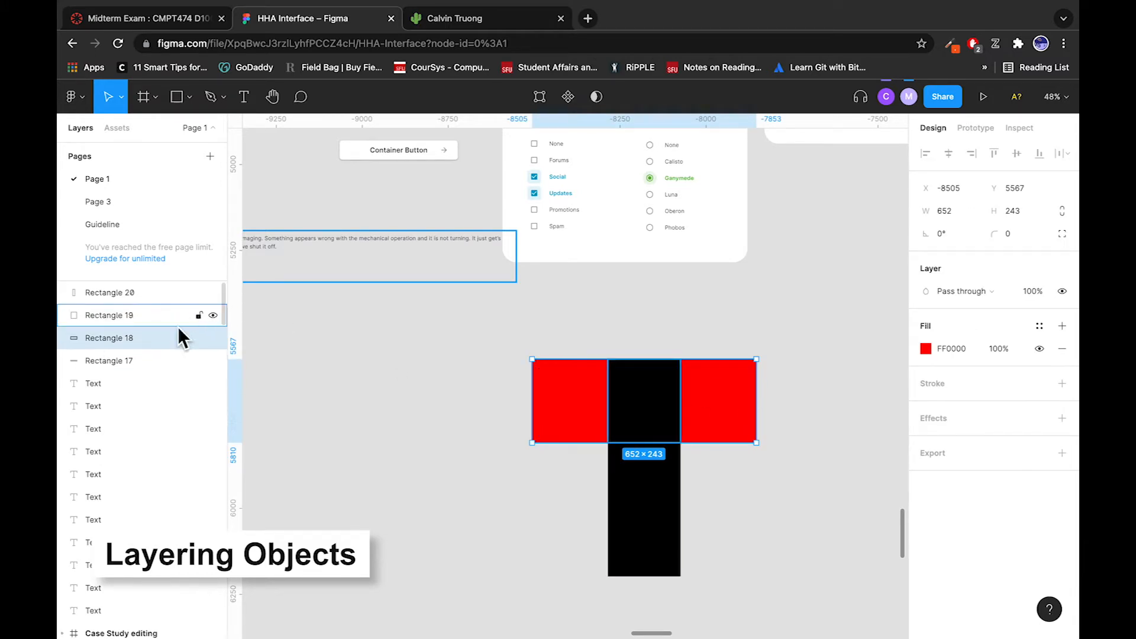
pyautogui.hotkey('ctrl', ']')
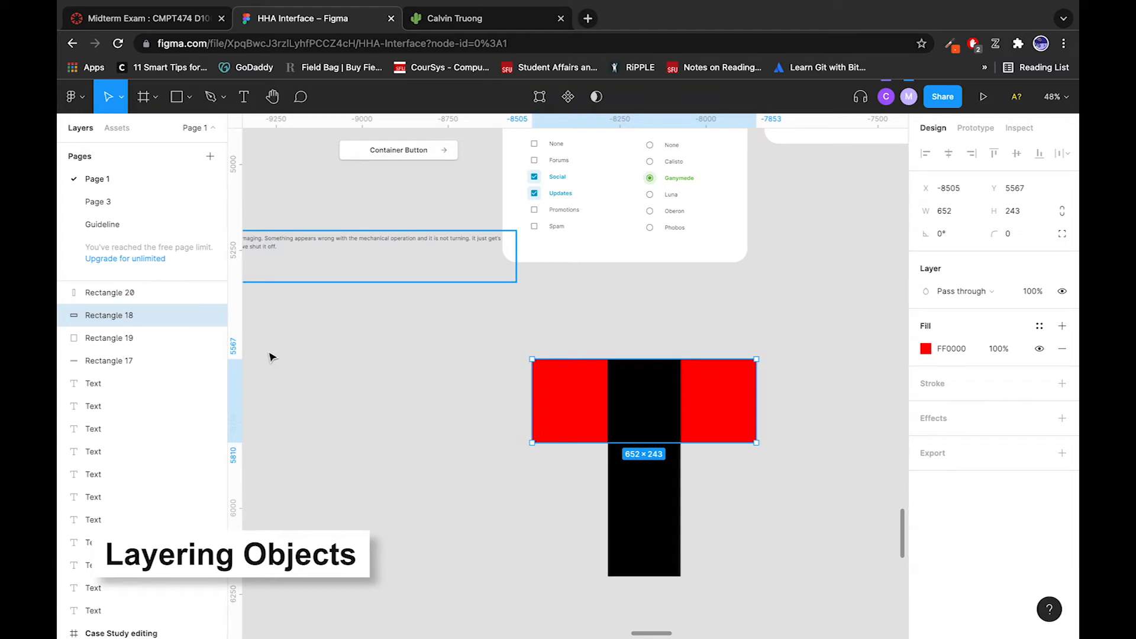
pyautogui.hotkey('ctrl', ']')
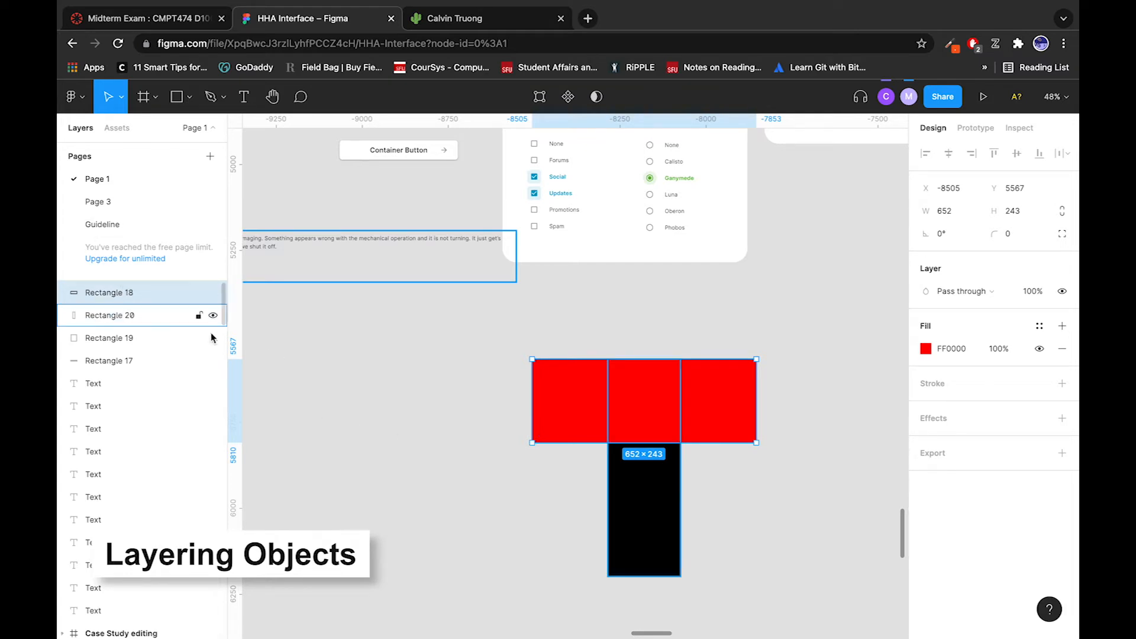
pyautogui.click(490, 502)
# Step: Move the red, black and grey rectangles apart around the blue bar, and widen the grey one to about 417
pyautogui.moveTo(701, 431); pyautogui.dragTo(913, 436)
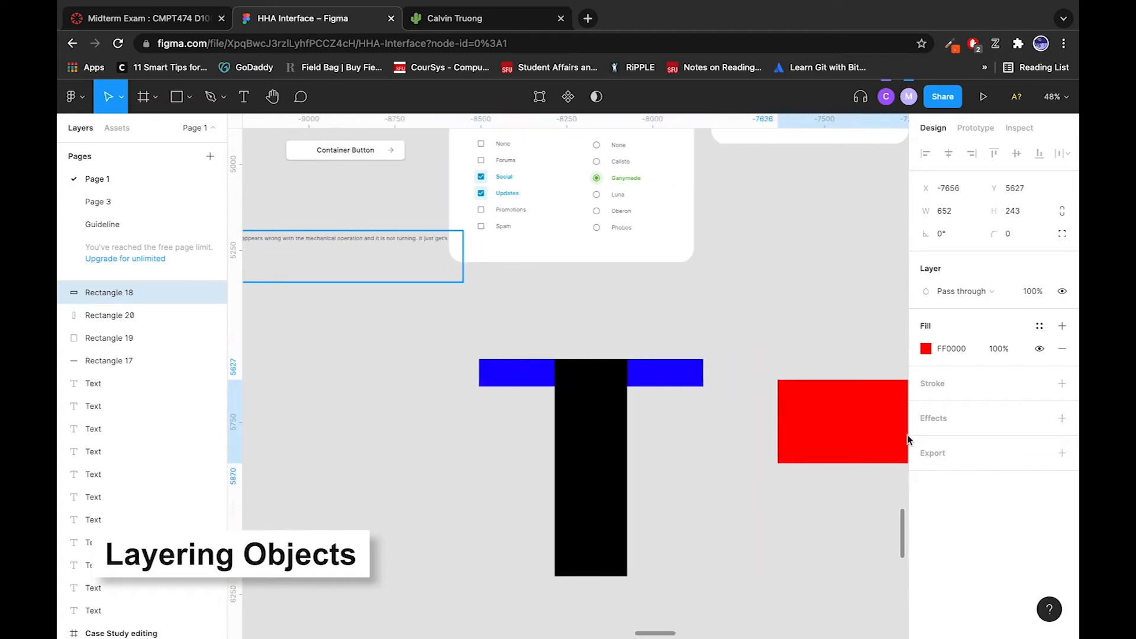
pyautogui.moveTo(619, 487); pyautogui.dragTo(436, 515)
pyautogui.click(560, 432)
pyautogui.moveTo(561, 432); pyautogui.dragTo(690, 477)
# Step: Select all four rectangles, align their top edges and horizontal centers, and clear the selection
pyautogui.click(824, 347)
pyautogui.moveTo(824, 347); pyautogui.dragTo(331, 577)
pyautogui.scroll(-5, 708, 412)
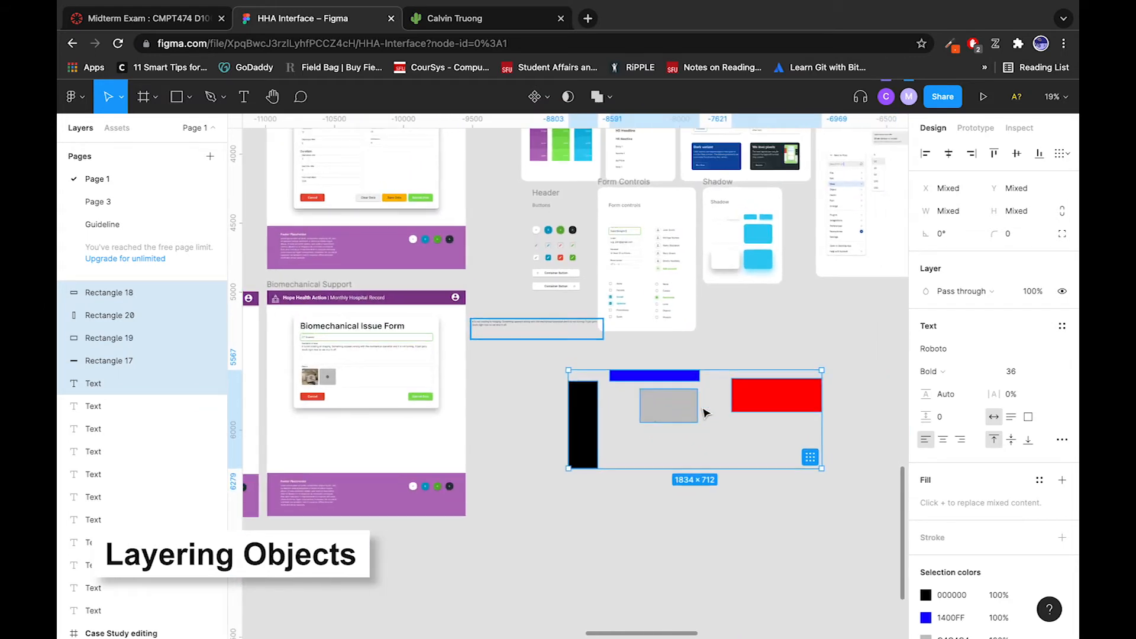
pyautogui.click(994, 154)
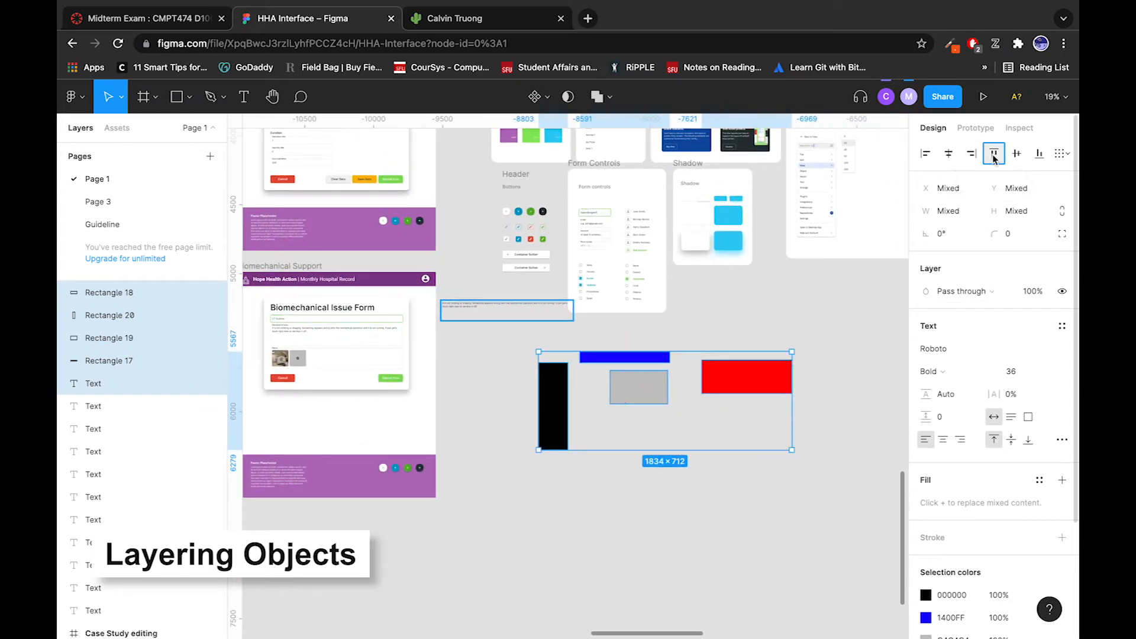
pyautogui.click(949, 153)
pyautogui.click(784, 464)
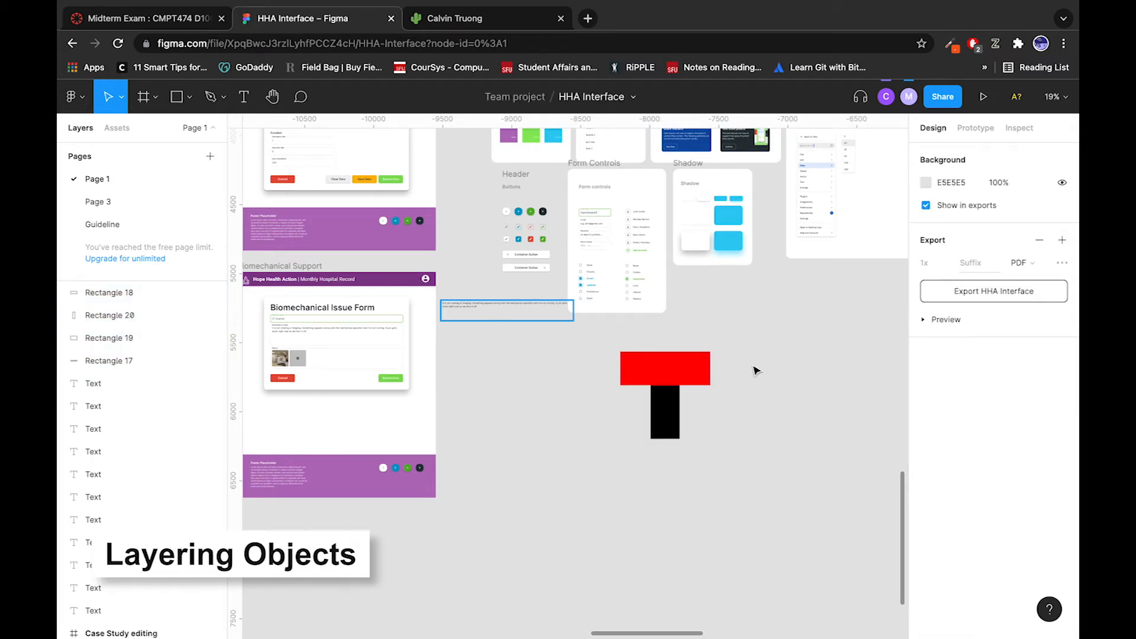
pyautogui.moveTo(770, 342); pyautogui.dragTo(547, 509)
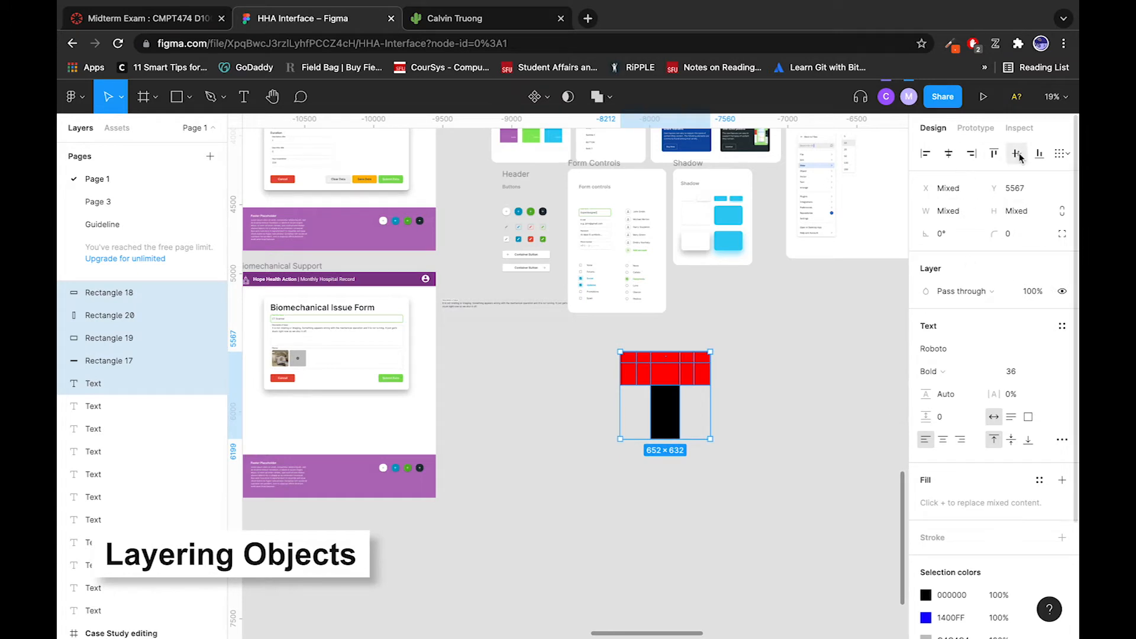
pyautogui.click(1063, 154)
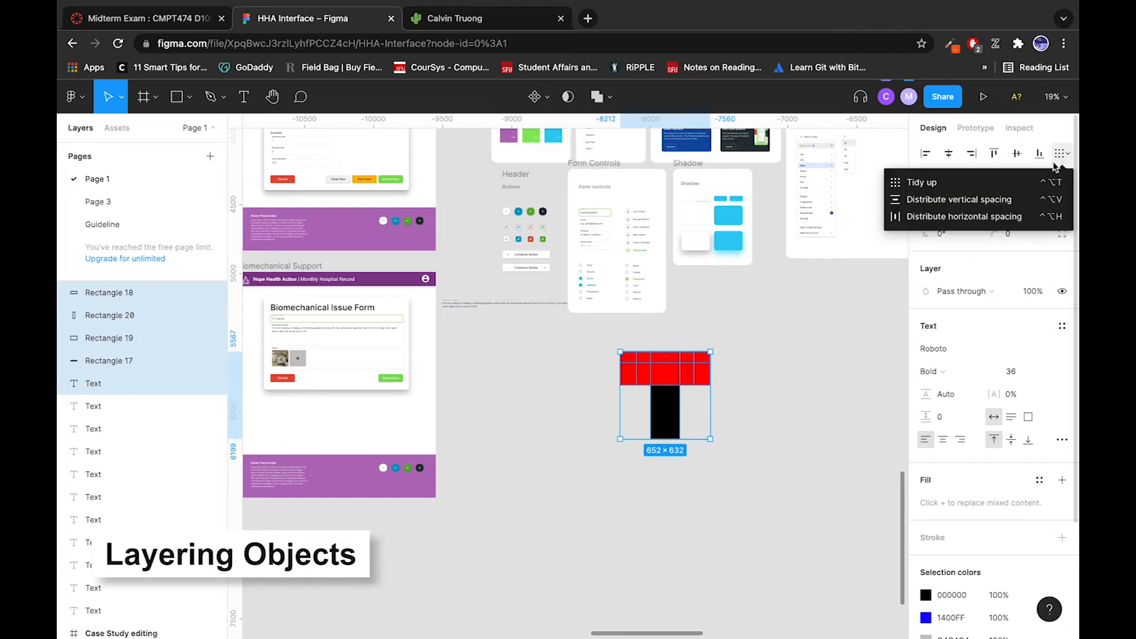
pyautogui.click(786, 464)
# Step: Spread the black, grey, red and blue rectangles out in a rough row, with the blue bar at about X -6951, Y 6116
pyautogui.moveTo(668, 408); pyautogui.dragTo(584, 418)
pyautogui.moveTo(696, 364); pyautogui.dragTo(767, 418)
pyautogui.moveTo(662, 370); pyautogui.dragTo(648, 436)
pyautogui.click(665, 359)
pyautogui.moveTo(666, 359); pyautogui.dragTo(839, 435)
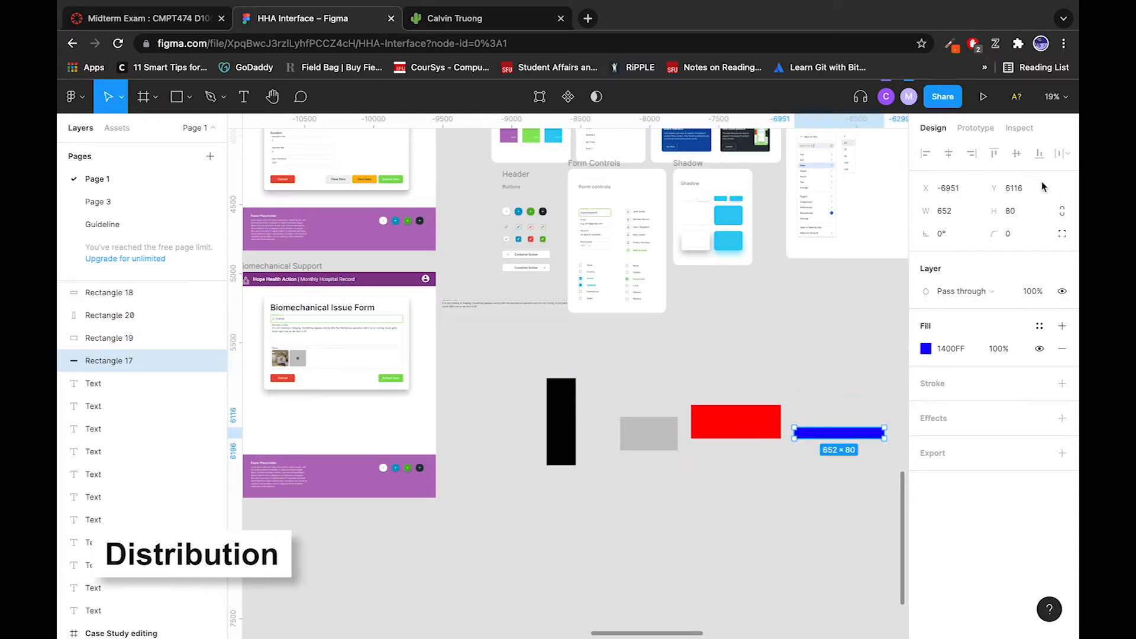
# Step: Distribute the vertical spacing of all four spread-out rectangles and clear the selection
pyautogui.moveTo(829, 385); pyautogui.dragTo(577, 510)
pyautogui.click(1066, 156)
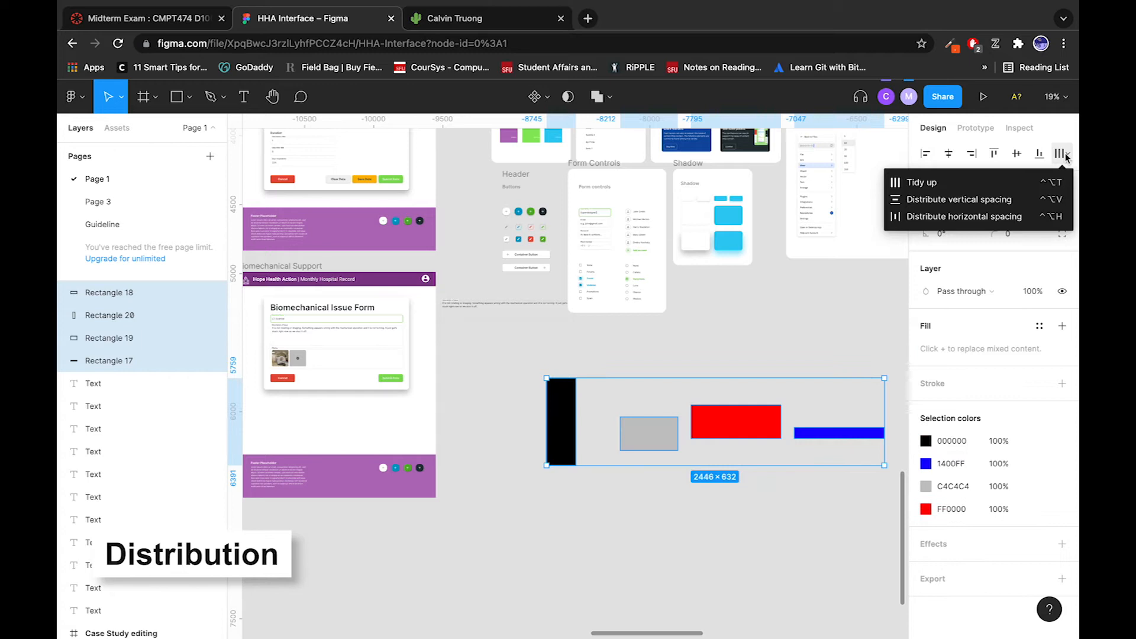
pyautogui.click(1009, 207)
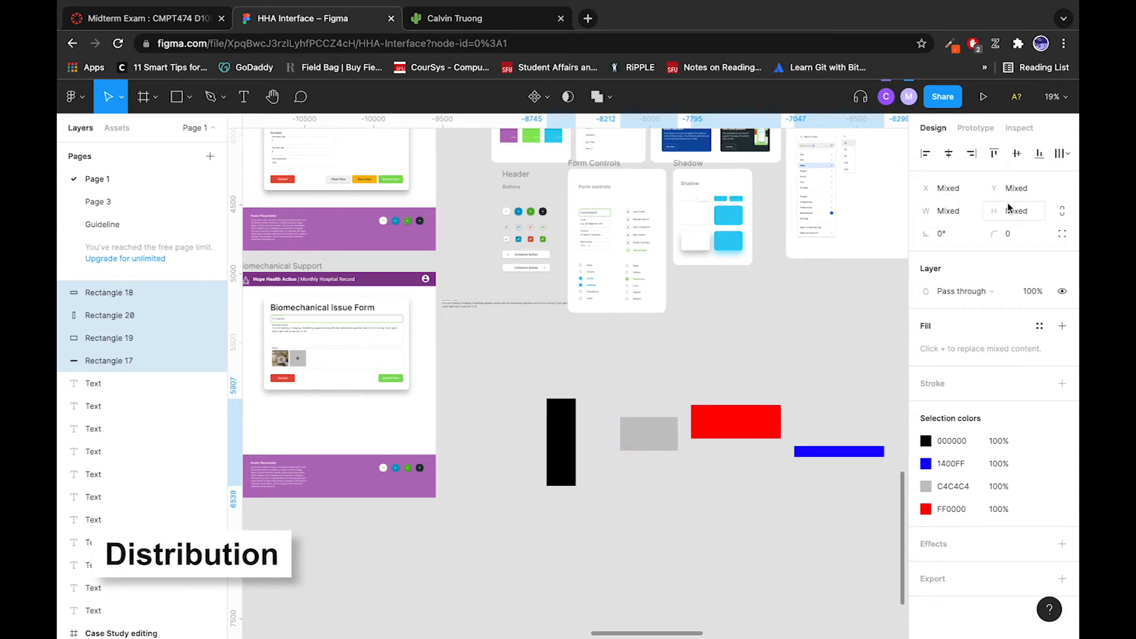
pyautogui.click(1063, 154)
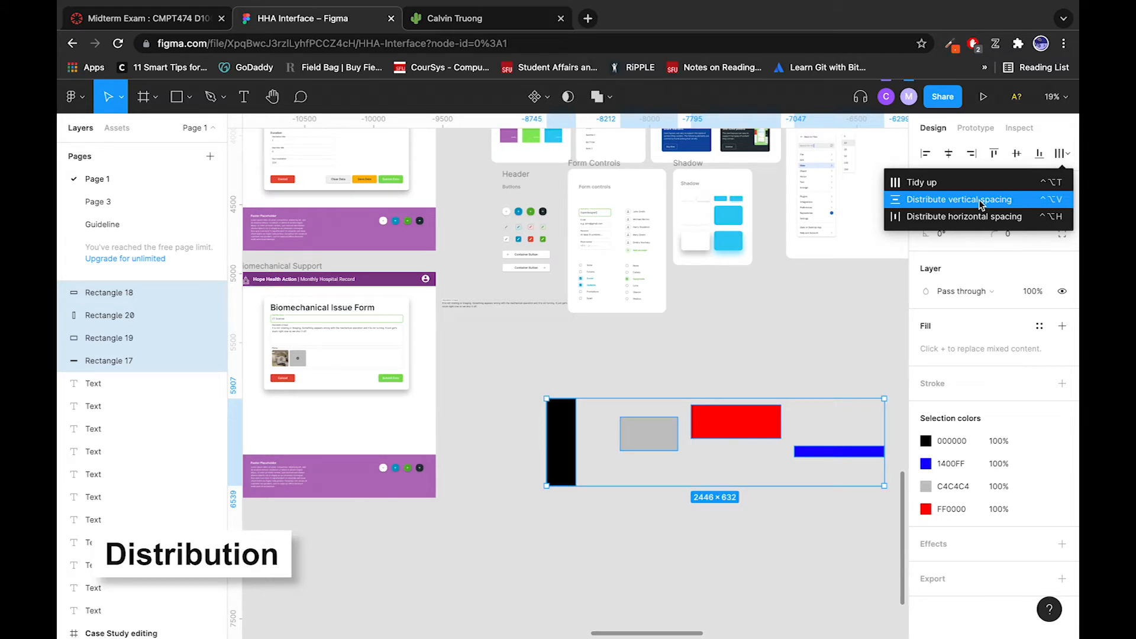
pyautogui.click(840, 352)
# Step: Move the red rectangle and the blue bar together so they sit beneath the black and grey rectangles
pyautogui.scroll(-1, 739, 458)
pyautogui.scroll(-2, 741, 461)
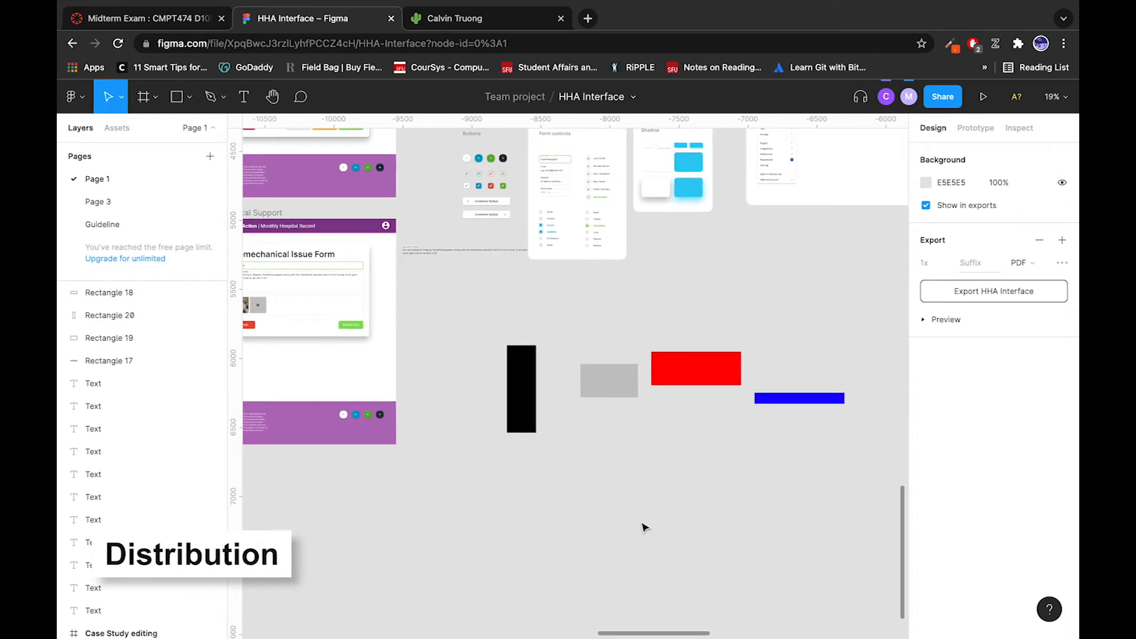
pyautogui.moveTo(812, 428); pyautogui.dragTo(520, 444)
pyautogui.click(616, 445)
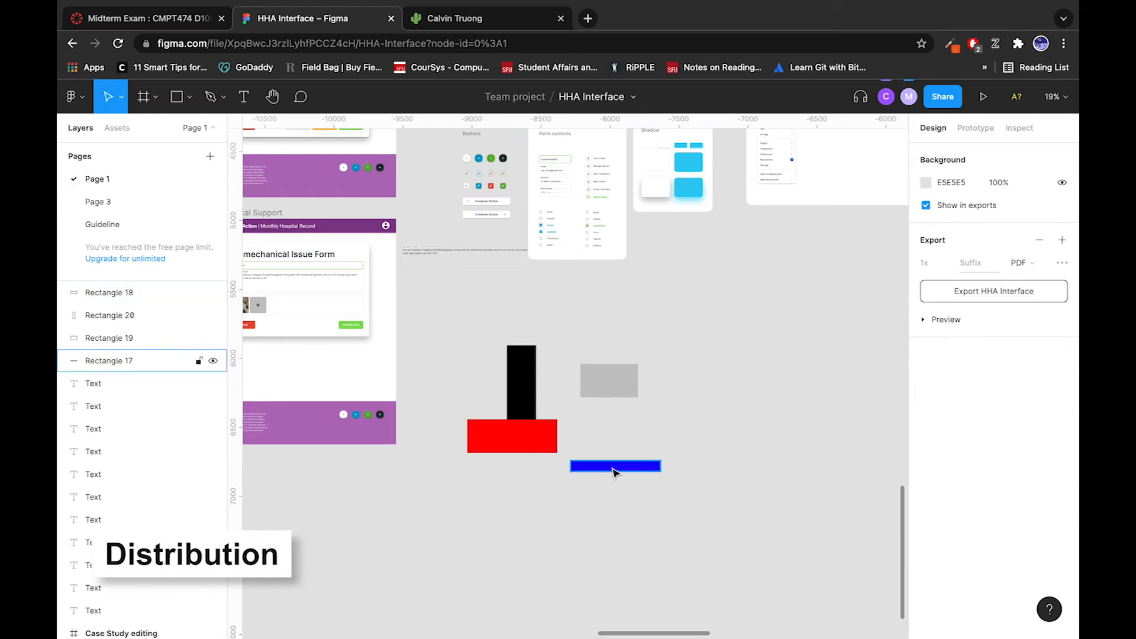
# Step: Place the blue bar behind the black rectangle above the red one, and duplicate the grey rectangle into a loosely spaced column of four
pyautogui.moveTo(584, 467); pyautogui.dragTo(476, 385)
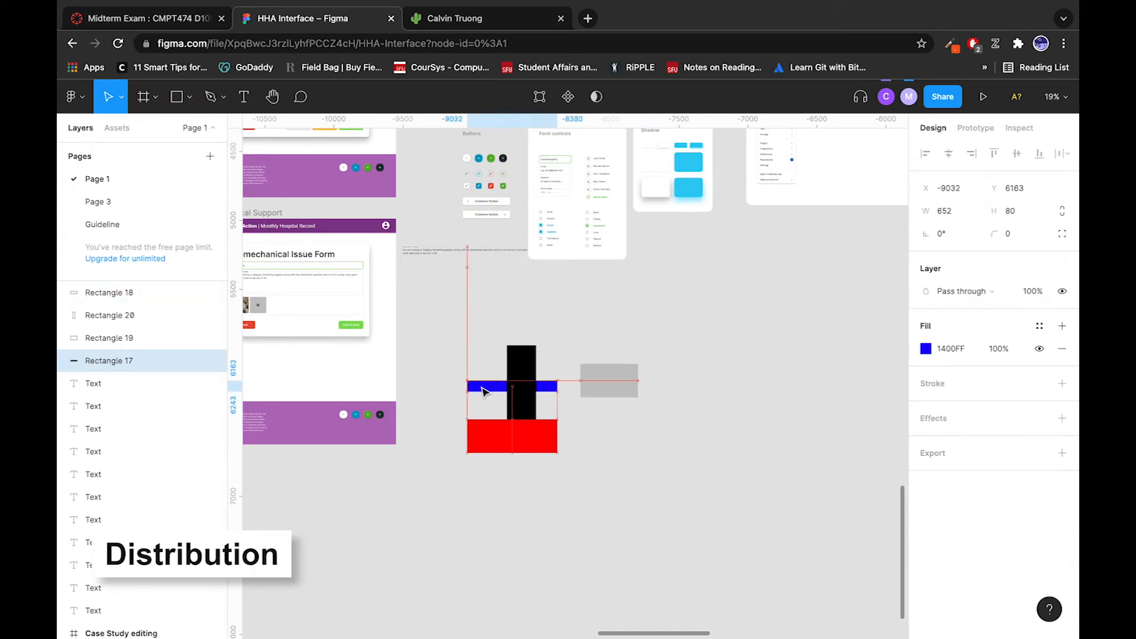
pyautogui.moveTo(592, 381); pyautogui.dragTo(727, 567)
pyautogui.moveTo(793, 415); pyautogui.dragTo(730, 423)
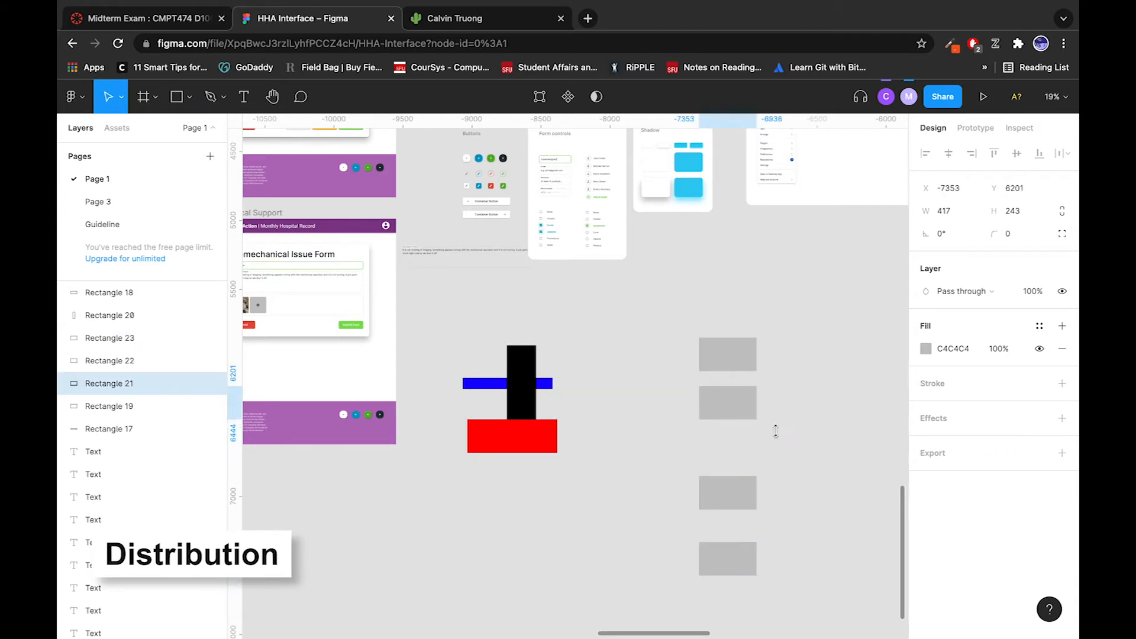
pyautogui.click(734, 449)
pyautogui.moveTo(798, 271); pyautogui.dragTo(852, 415)
# Step: Select the four grey rectangles in the column, distribute their vertical spacing evenly, and clear the selection
pyautogui.click(753, 350)
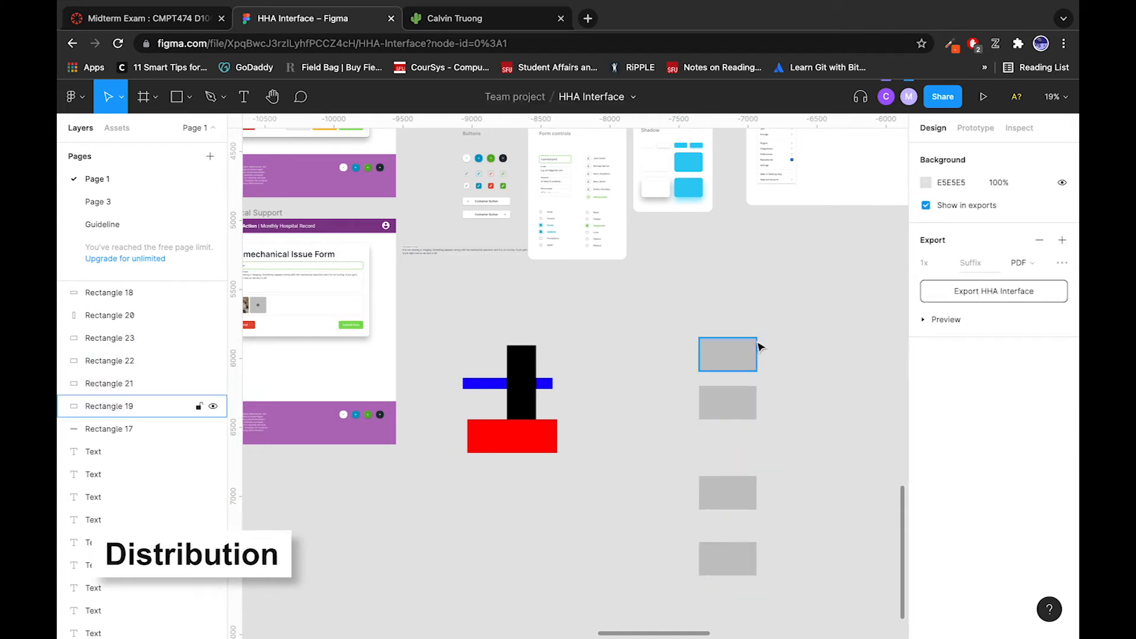
pyautogui.keyDown('shift'); pyautogui.click(734, 568); pyautogui.keyUp('shift')
pyautogui.scroll(-2, 798, 340)
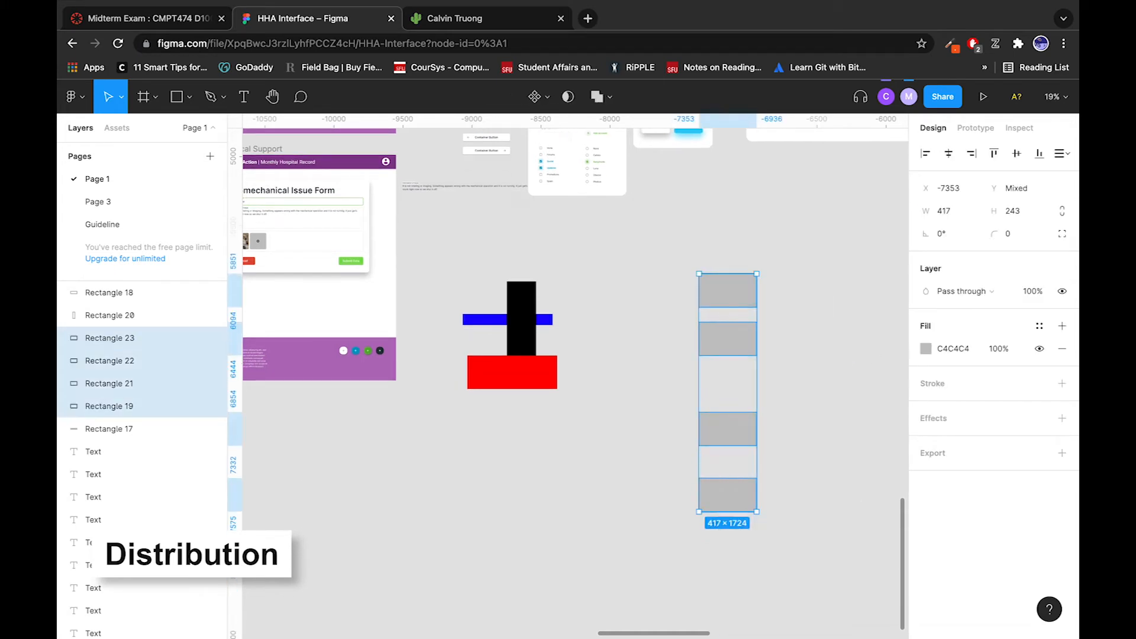
pyautogui.click(1062, 153)
pyautogui.click(963, 204)
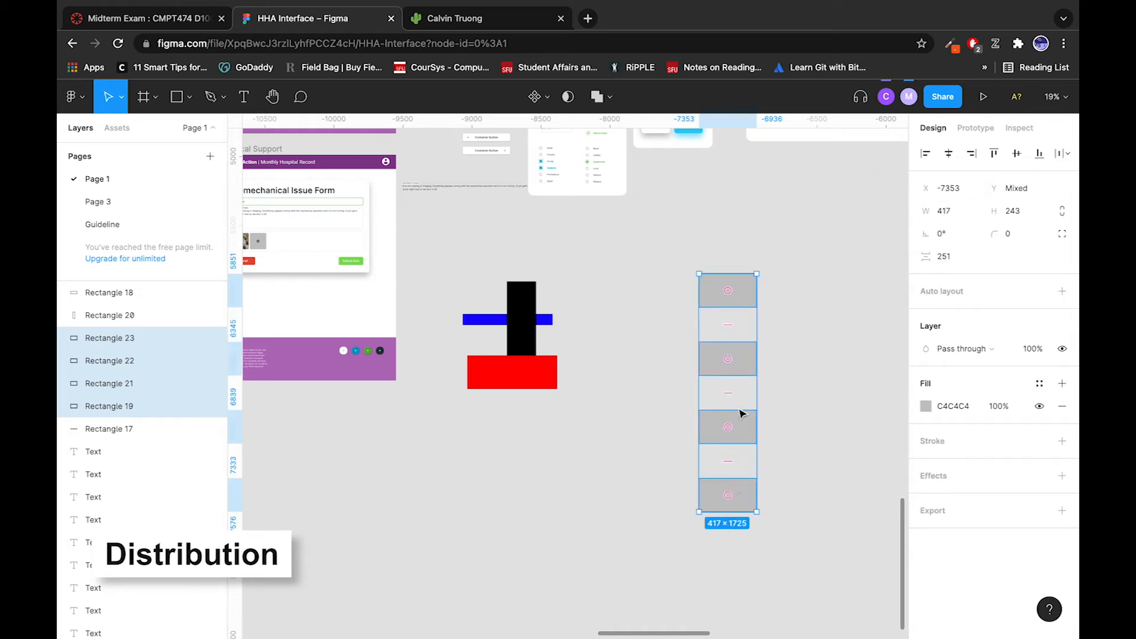
pyautogui.scroll(-5, 740, 391)
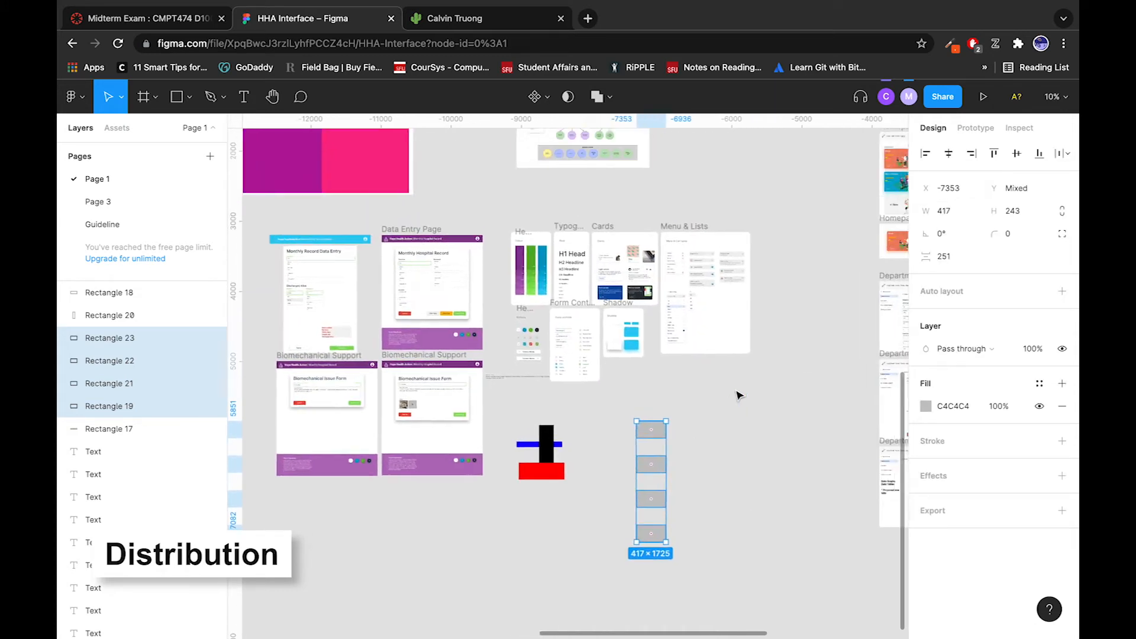
pyautogui.scroll(-3, 809, 407)
pyautogui.hscroll(-2, 809, 406)
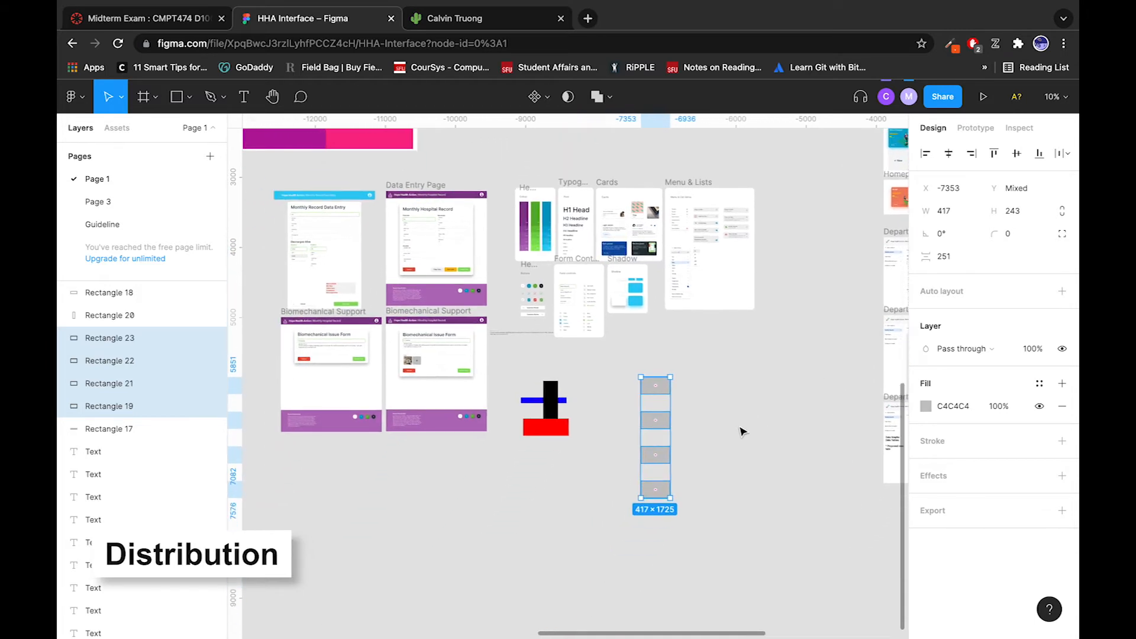
pyautogui.click(742, 431)
# Step: Scatter the three lower grey rectangles into an uneven row, two beyond the first and one before it at about X -7965, Y 6323
pyautogui.scroll(5, 679, 459)
pyautogui.moveTo(713, 325); pyautogui.dragTo(595, 359)
pyautogui.scroll(-3, 651, 438)
pyautogui.click(723, 329)
pyautogui.click(645, 276)
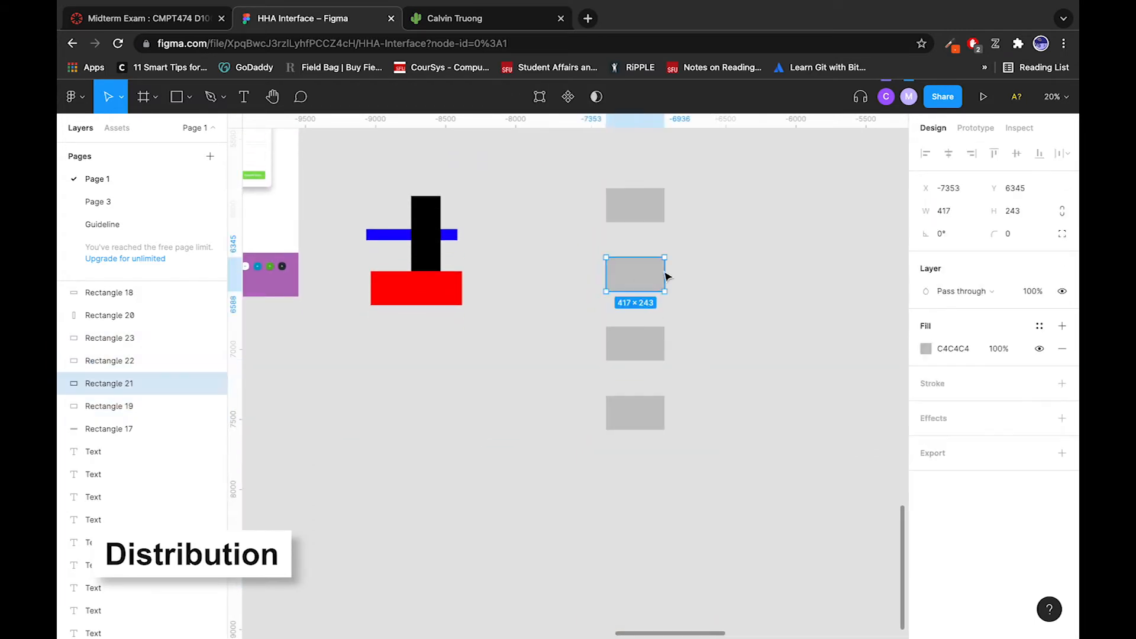
pyautogui.moveTo(645, 277); pyautogui.dragTo(763, 237)
pyautogui.moveTo(638, 357); pyautogui.dragTo(833, 259)
pyautogui.moveTo(658, 429); pyautogui.dragTo(573, 287)
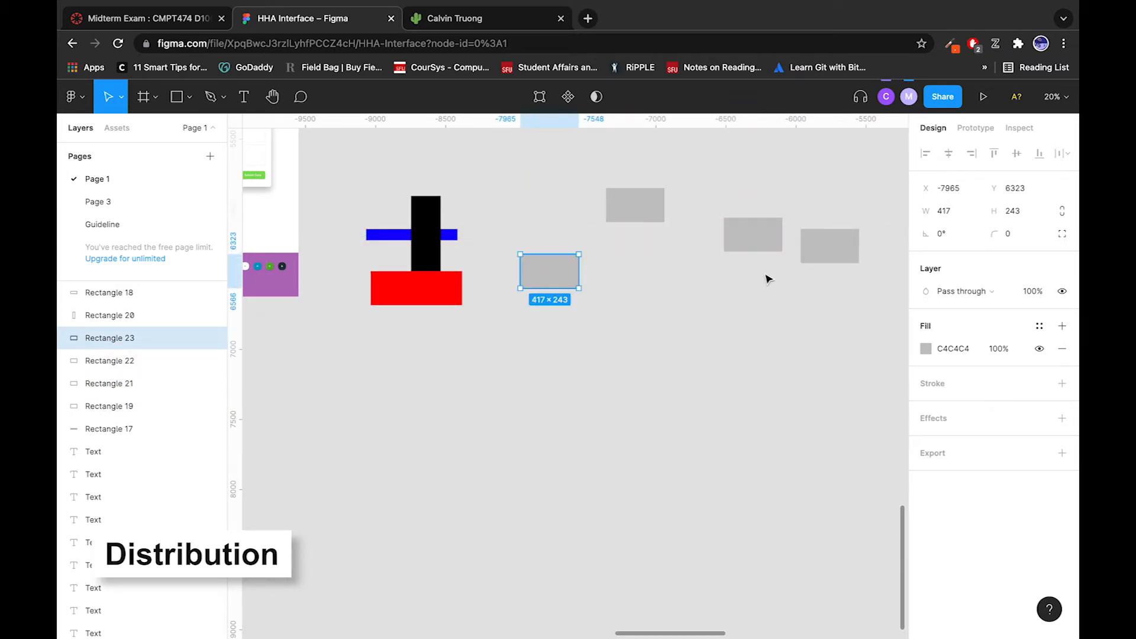
# Step: Select the four scattered grey rectangles and distribute their horizontal spacing
pyautogui.click(857, 185)
pyautogui.moveTo(857, 185); pyautogui.dragTo(553, 365)
pyautogui.click(1062, 154)
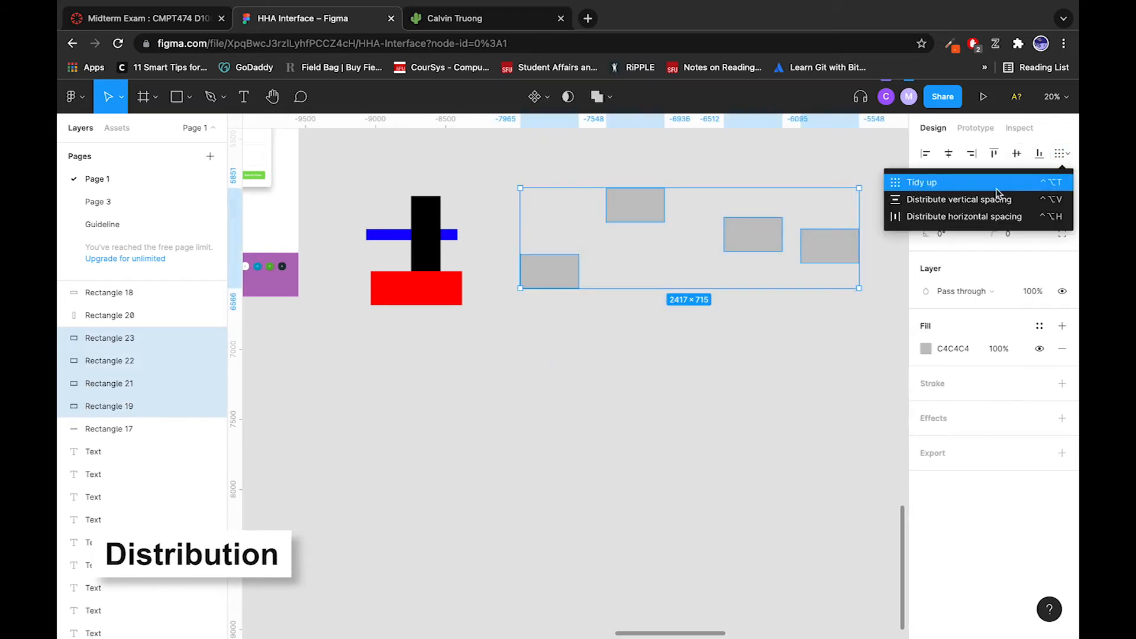
pyautogui.click(994, 215)
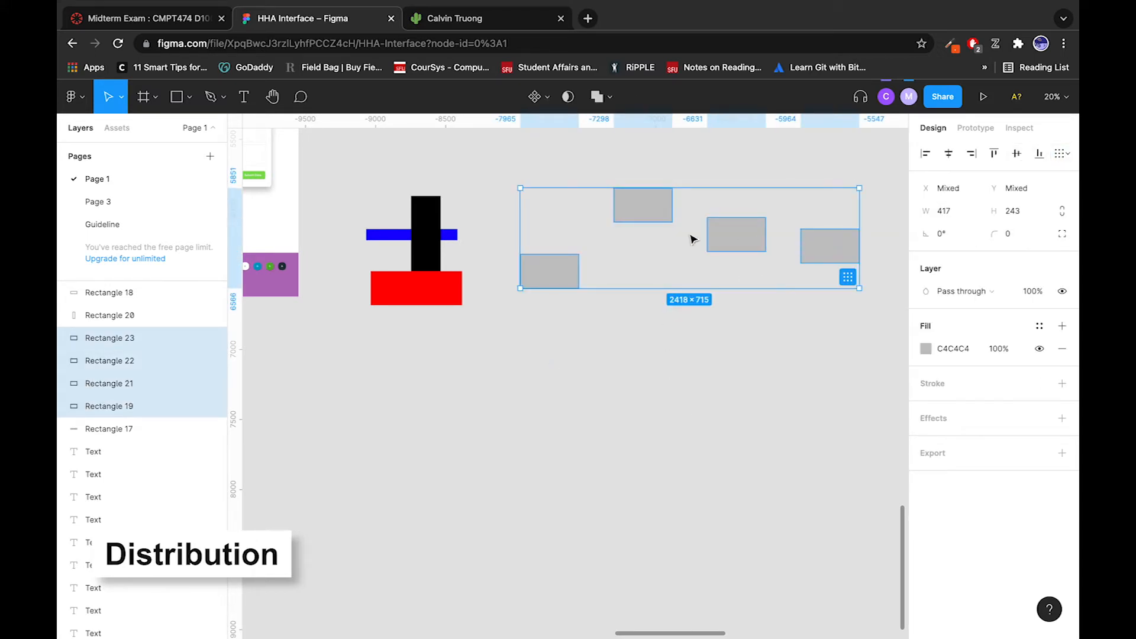
# Step: Align the four grey rectangles along their bottom edges and clear the selection
pyautogui.click(1062, 154)
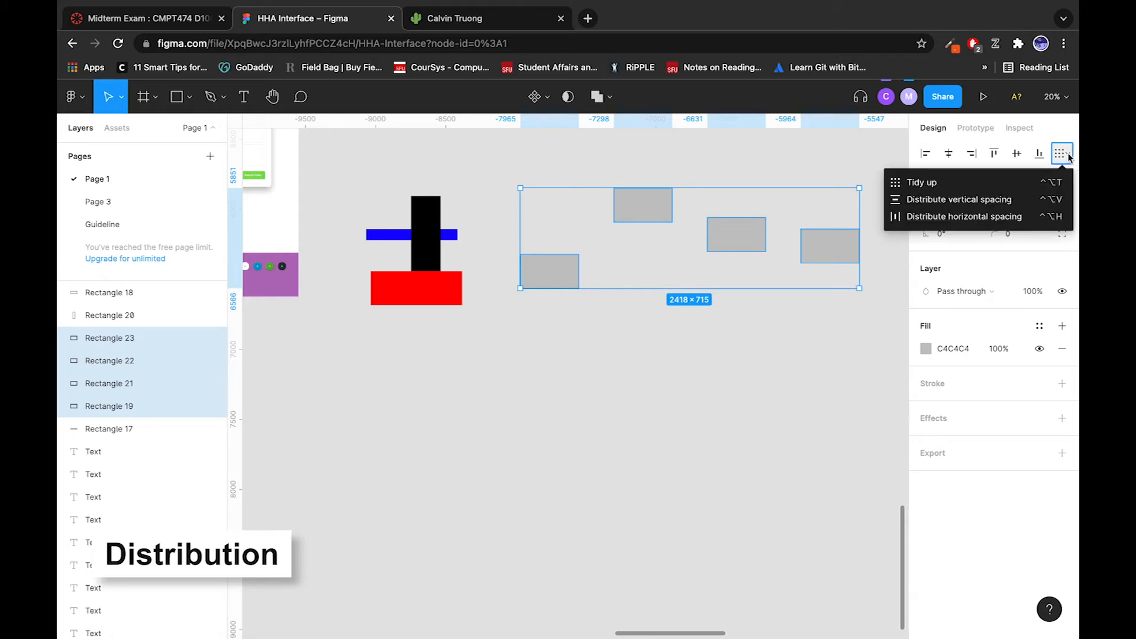
pyautogui.click(1037, 155)
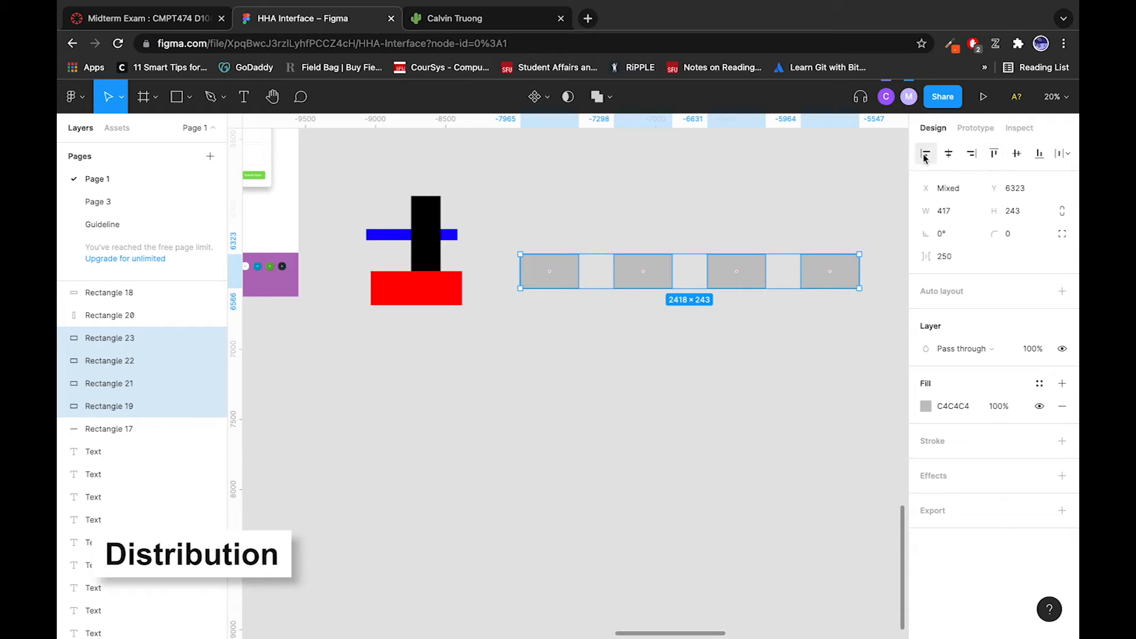
pyautogui.click(1063, 154)
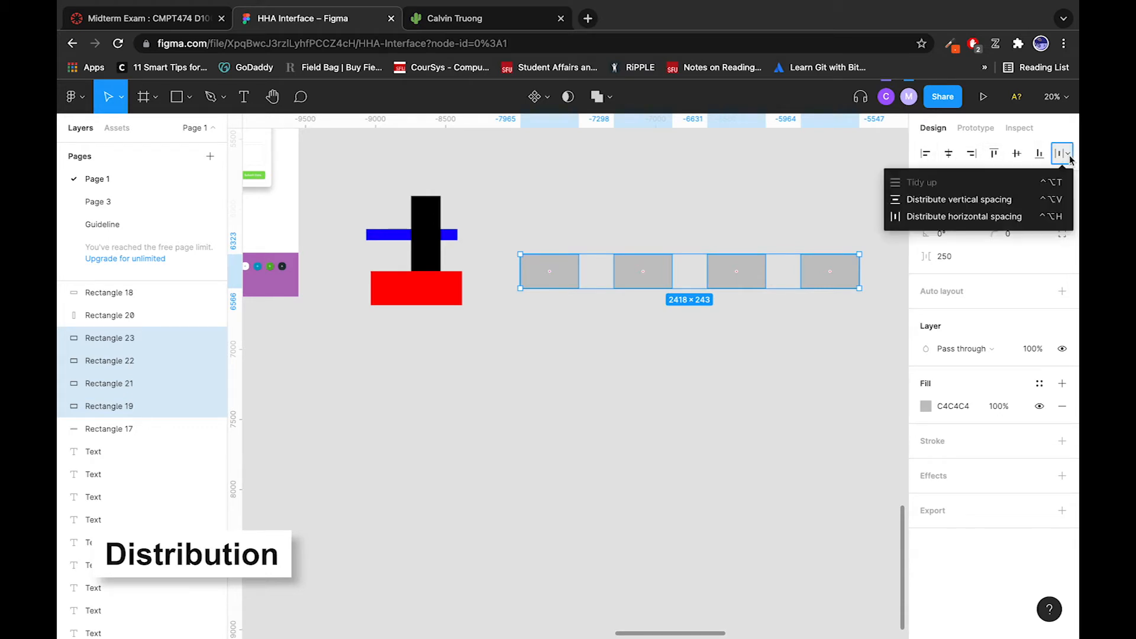
pyautogui.click(707, 446)
pyautogui.scroll(-5, 701, 449)
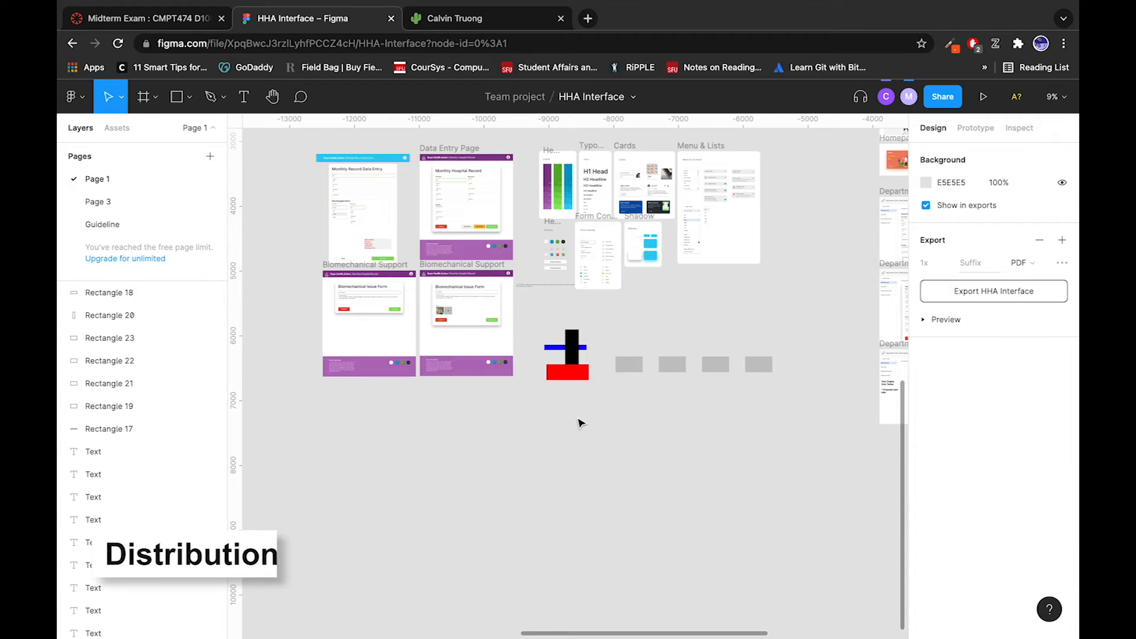
# Step: Move the red and black rectangles into open canvas below the grey row so that they overlap, and clear the selection
pyautogui.scroll(10, 578, 421)
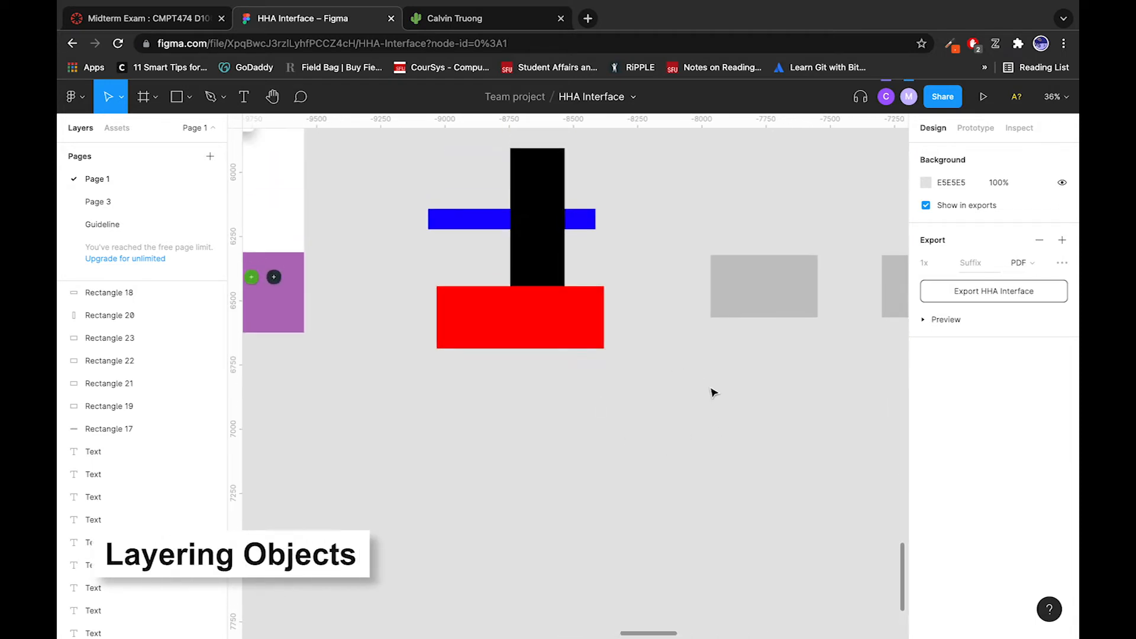
pyautogui.scroll(2, 713, 392)
pyautogui.hscroll(2, 713, 392)
pyautogui.moveTo(472, 311); pyautogui.dragTo(680, 545)
pyautogui.click(493, 439)
pyautogui.moveTo(495, 378); pyautogui.dragTo(649, 493)
pyautogui.click(816, 496)
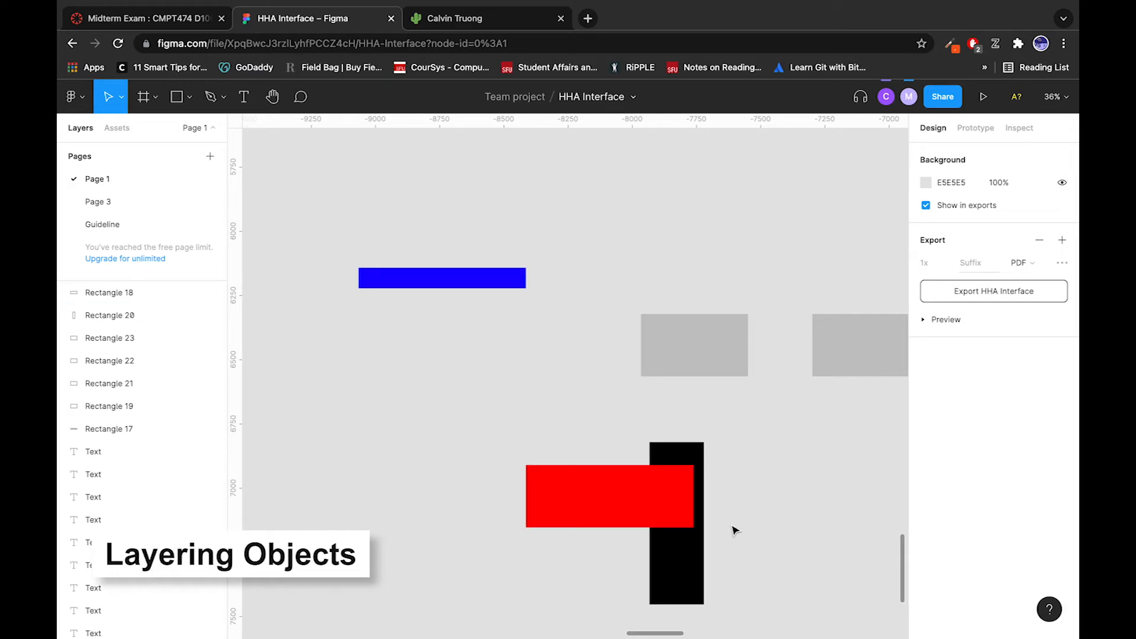
# Step: Select the red and black rectangles in turn and examine their stacking order in the layer list
pyautogui.click(687, 548)
pyautogui.click(621, 509)
pyautogui.click(689, 548)
pyautogui.click(622, 507)
pyautogui.click(686, 570)
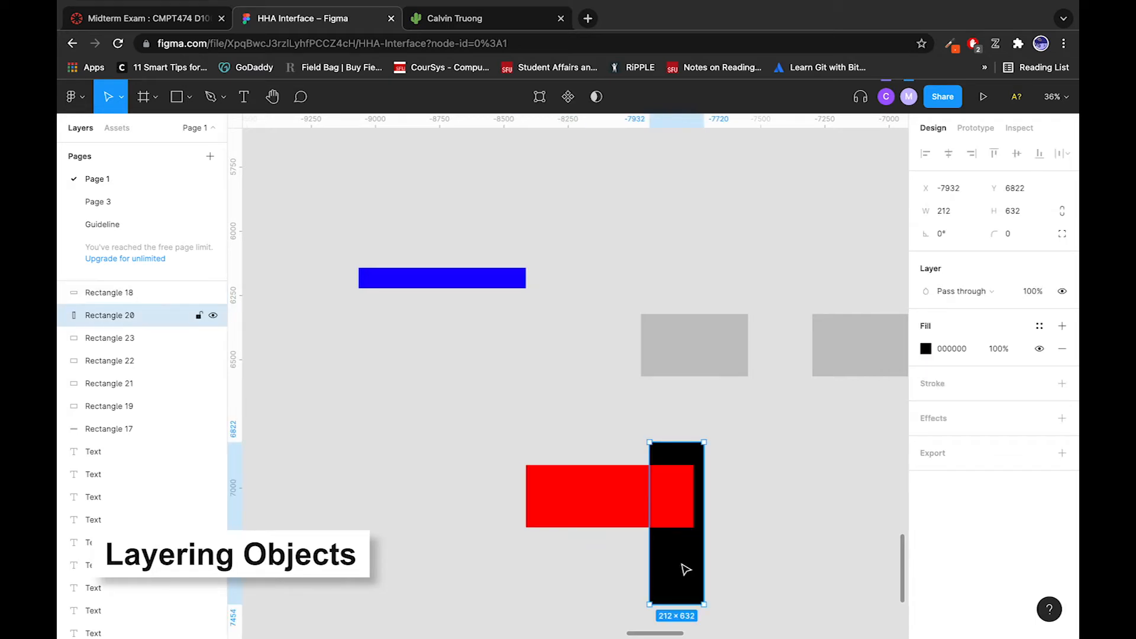
pyautogui.click(713, 556)
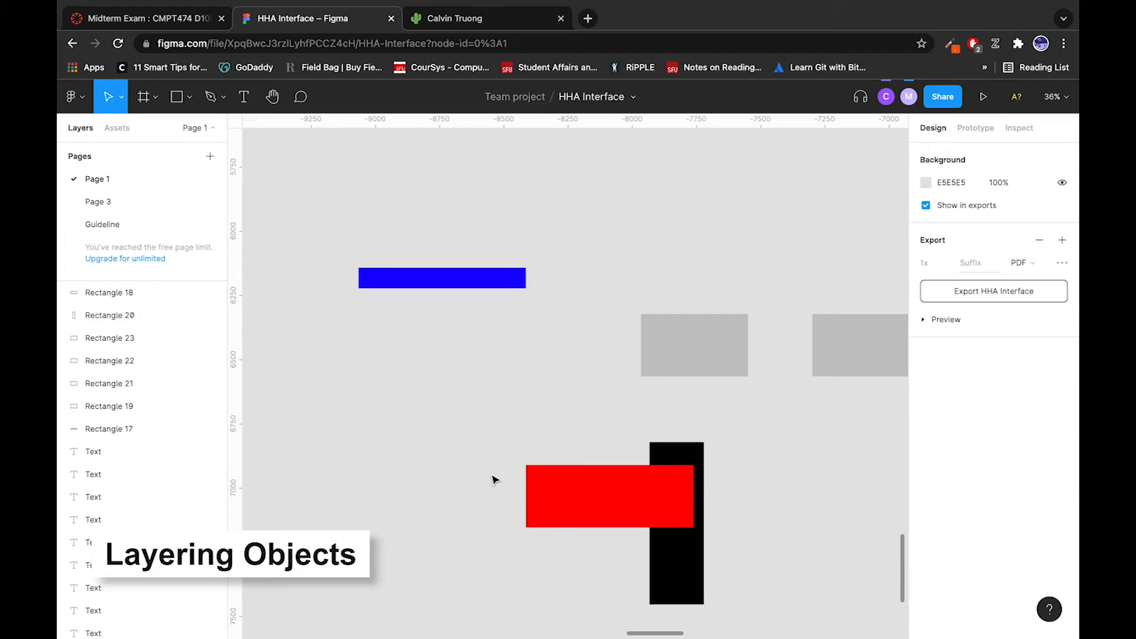
pyautogui.click(563, 498)
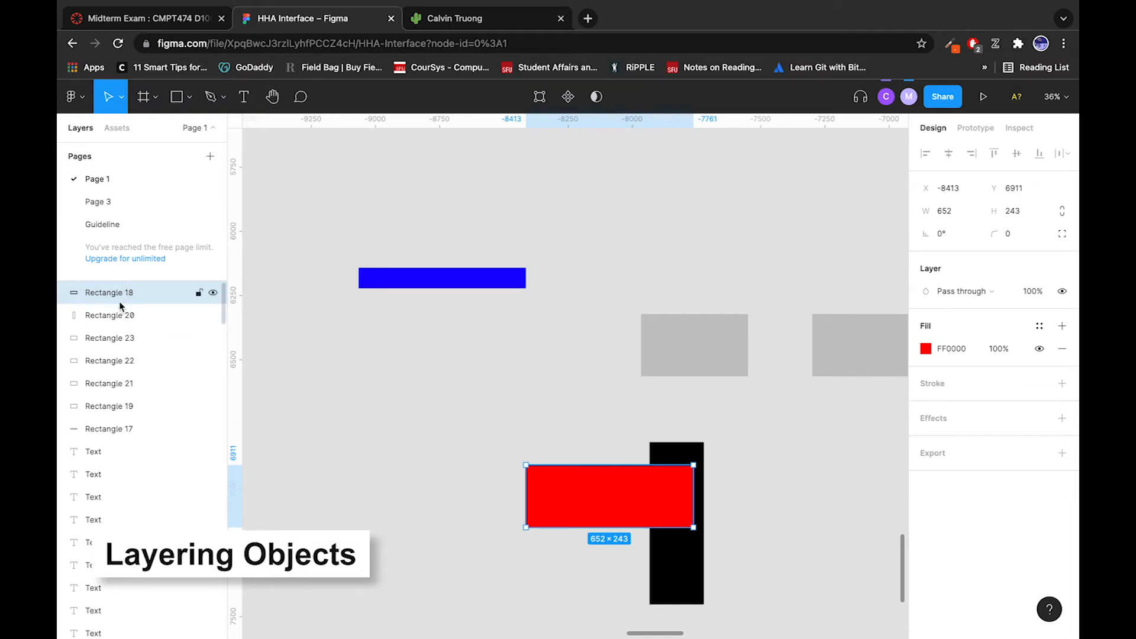
pyautogui.scroll(-5, 105, 343)
pyautogui.scroll(5, 104, 343)
# Step: Move the black Rectangle 20 above the red Rectangle 18 in the layer order, and return Rectangle 18 to the top
pyautogui.click(678, 564)
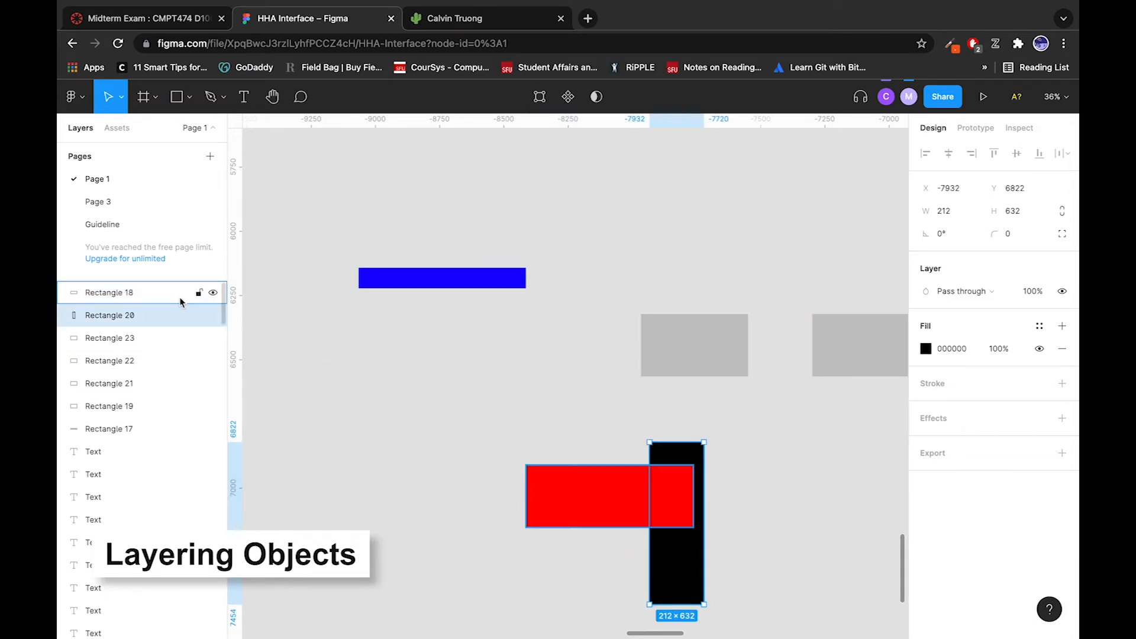
pyautogui.click(111, 330)
pyautogui.moveTo(114, 313); pyautogui.dragTo(112, 290)
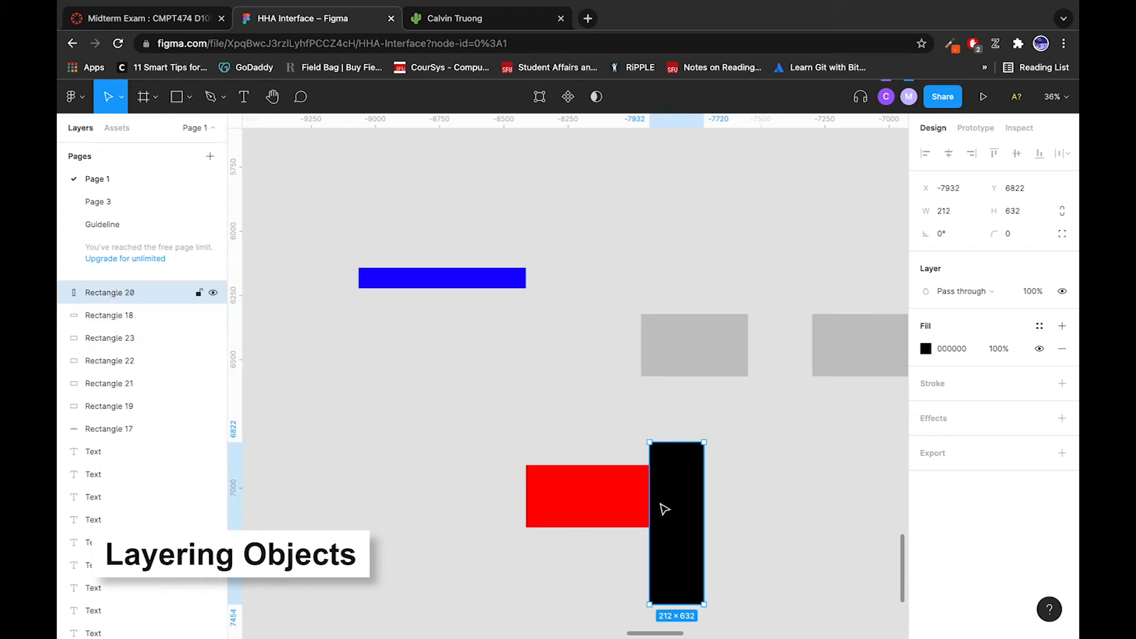
pyautogui.moveTo(147, 322); pyautogui.dragTo(139, 290)
pyautogui.click(540, 406)
# Step: Bring the black rectangle in front of the red one and send it backward repeatedly, ending behind the red among the text layers
pyautogui.click(668, 555)
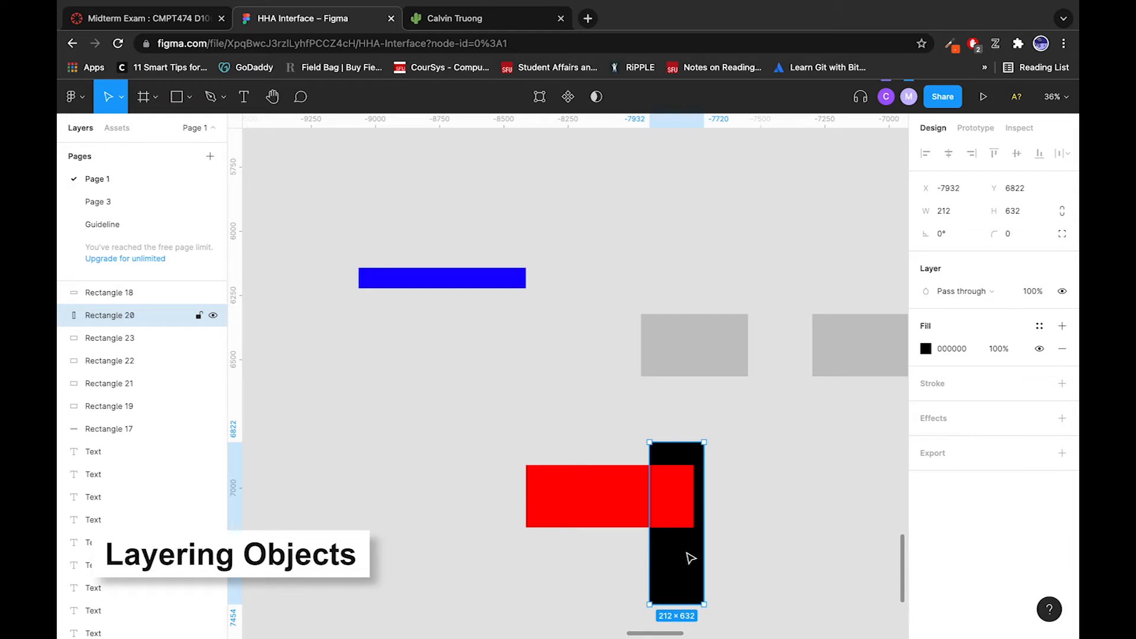
pyautogui.press('super+bracketright')
pyautogui.press('super+bracketleft')
pyautogui.press('super+bracketright')
pyautogui.press('super+bracketleft')
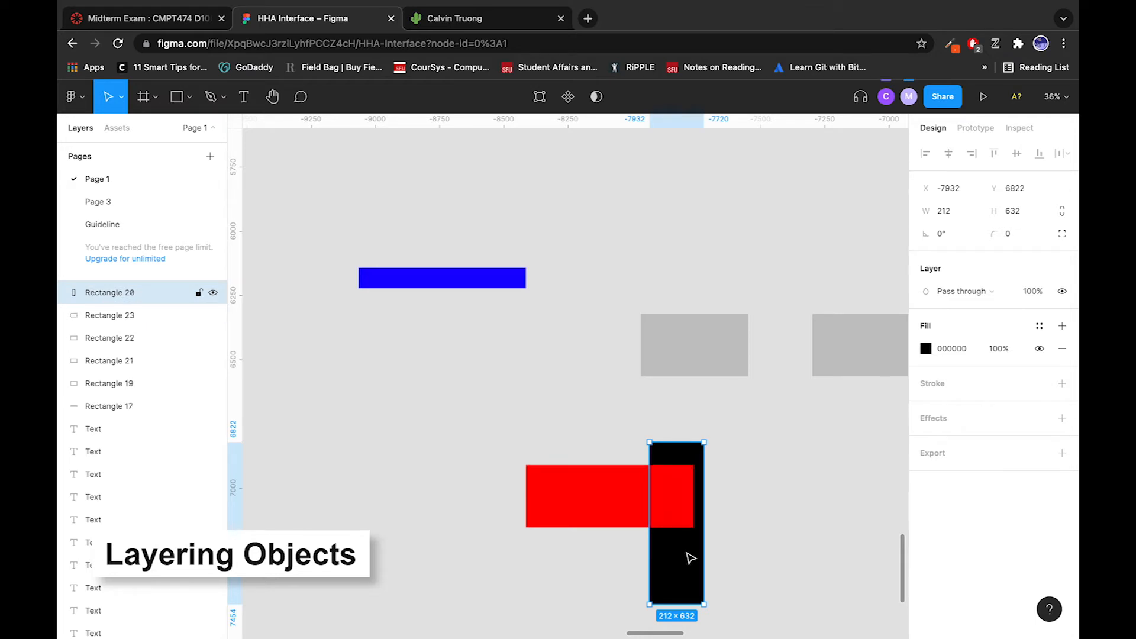
pyautogui.press('super+bracketright')
pyautogui.press('super+bracketleft')
pyautogui.press('super+bracketright')
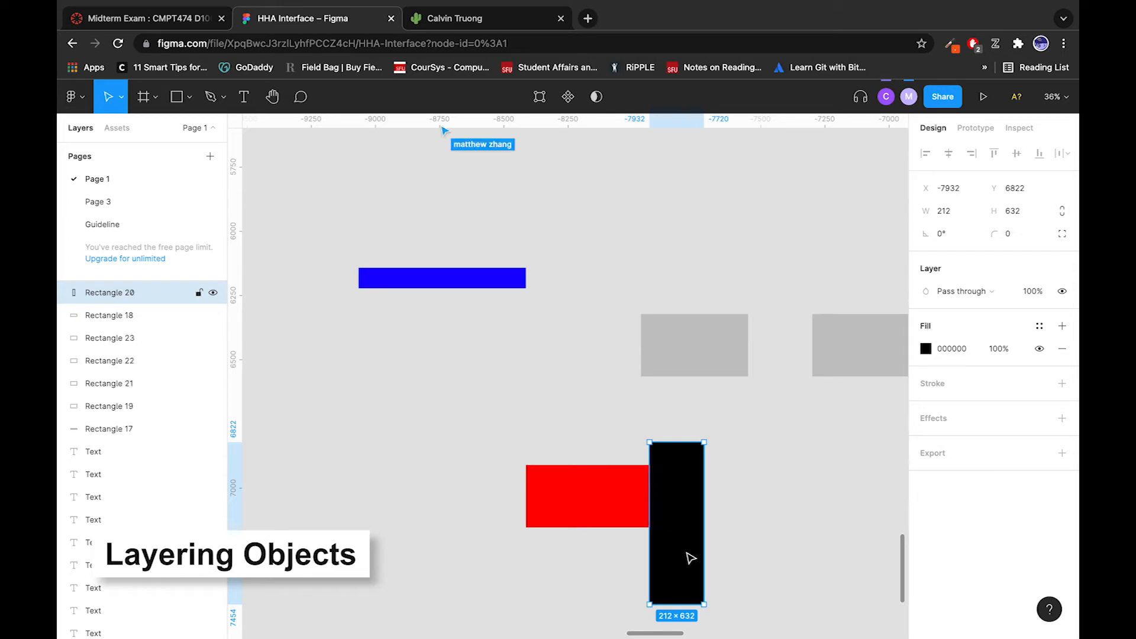
pyautogui.press('super+bracketleft')
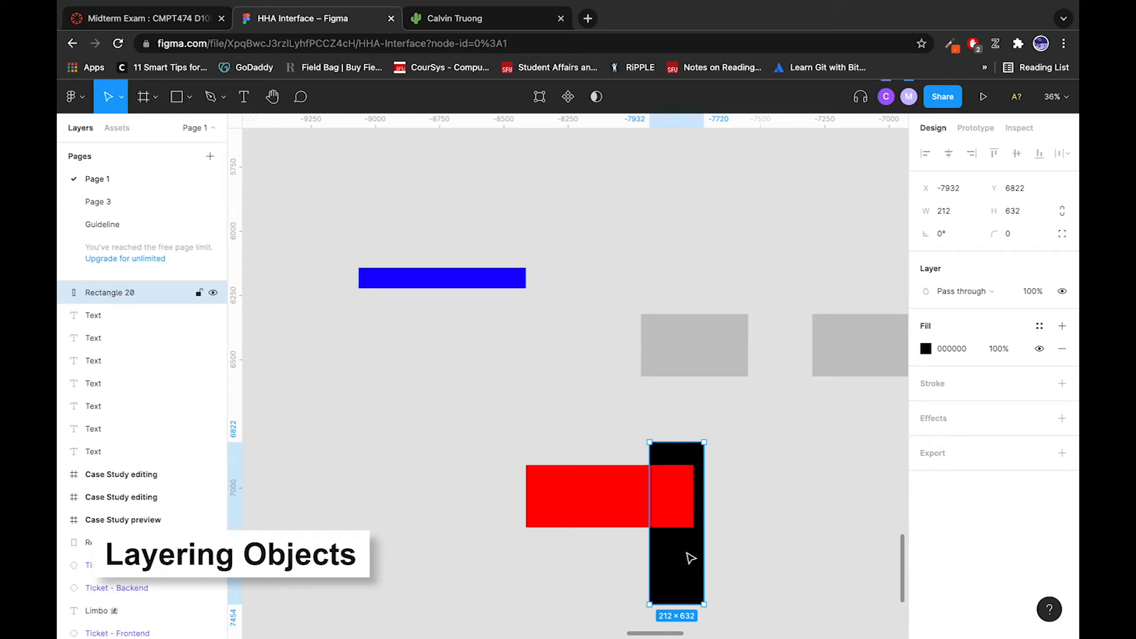
# Step: Examine the black rectangle's place in the layer list and the surrounding frames on the canvas
pyautogui.scroll(-5, 109, 449)
pyautogui.scroll(5, 110, 449)
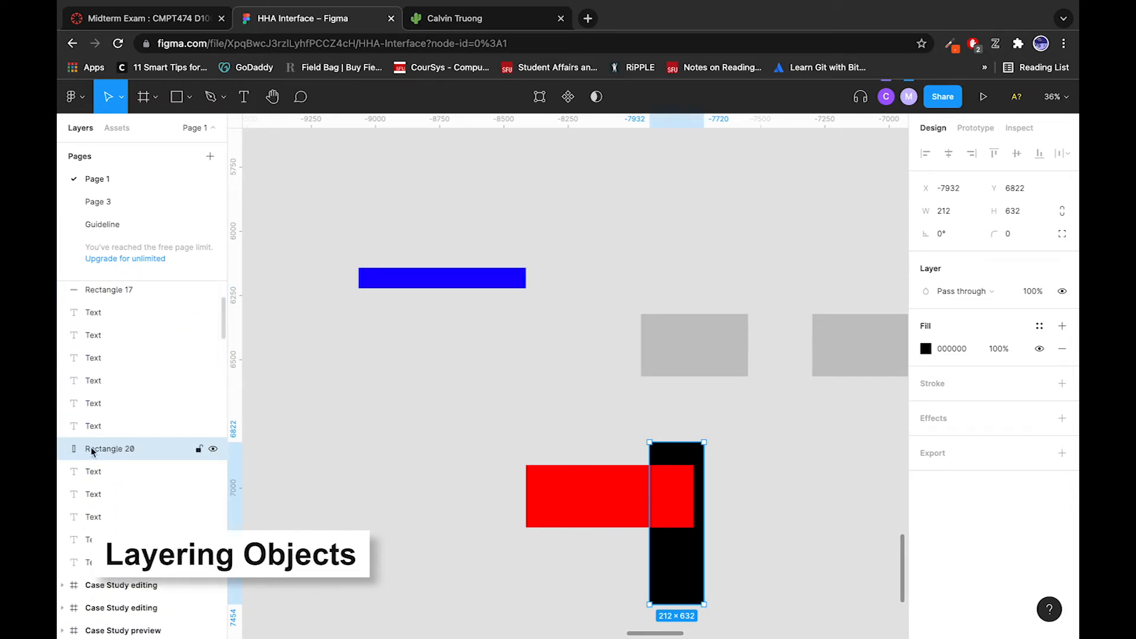
pyautogui.scroll(-5, 646, 489)
pyautogui.scroll(-10, 832, 222)
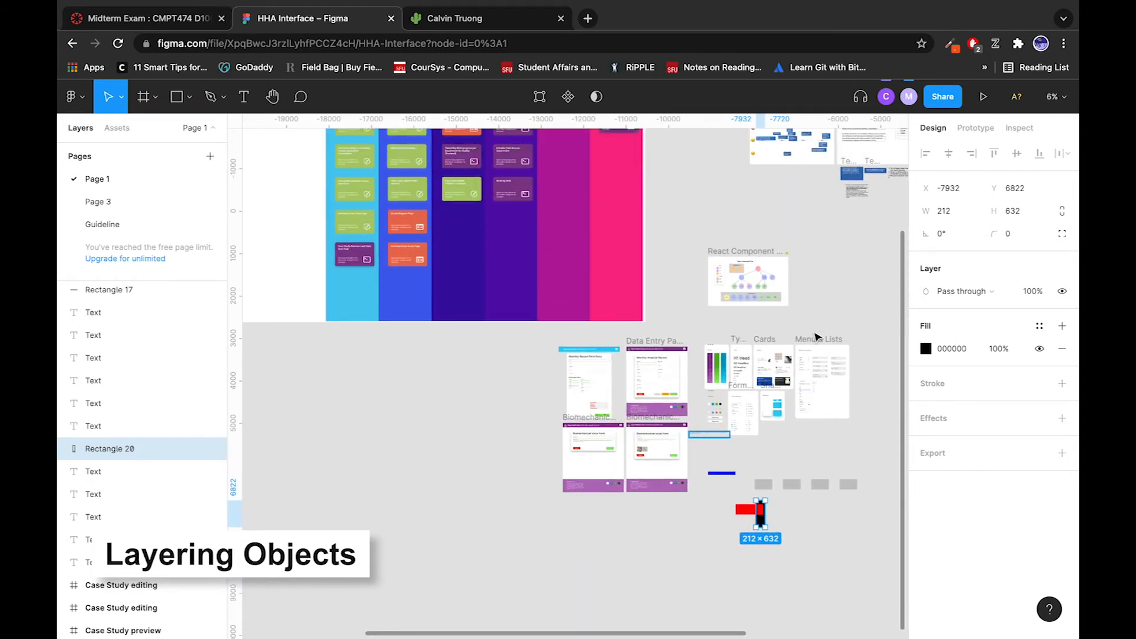
pyautogui.scroll(3, 816, 337)
pyautogui.hscroll(3, 815, 337)
pyautogui.scroll(-5, 634, 528)
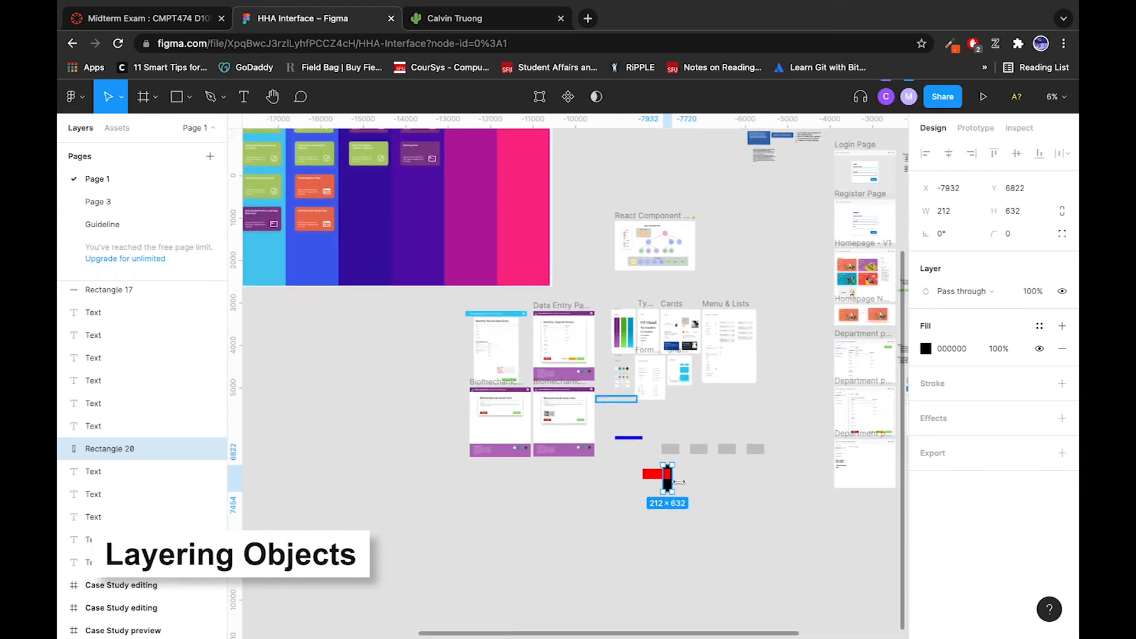
pyautogui.scroll(5, 790, 408)
pyautogui.hscroll(2, 790, 408)
pyautogui.scroll(-3, 790, 408)
pyautogui.hscroll(-2, 790, 408)
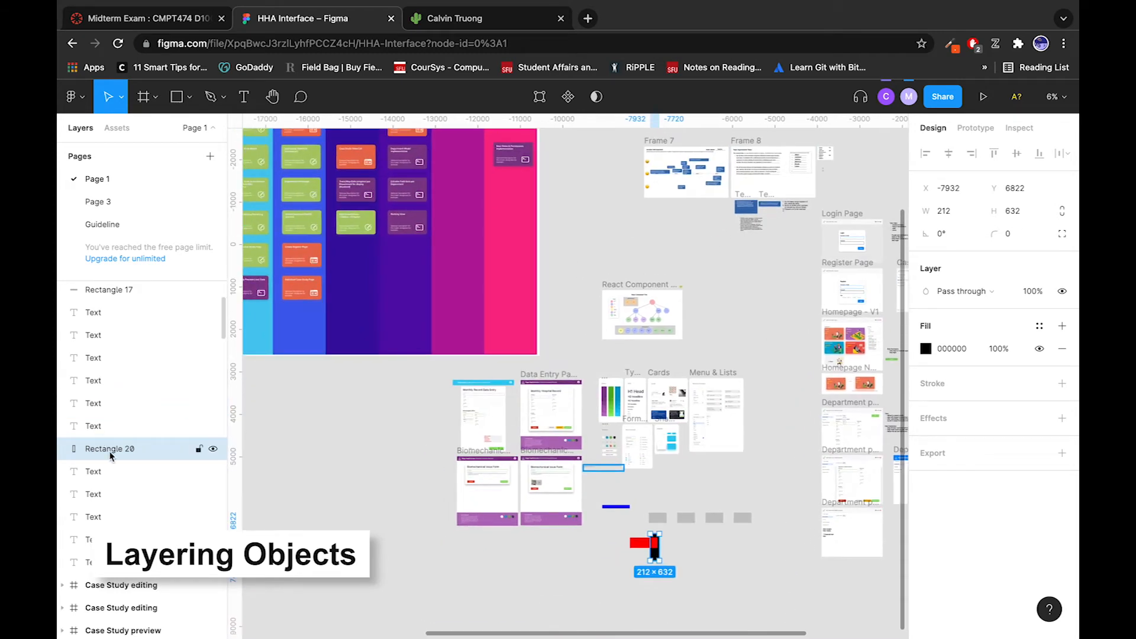
# Step: Send the black rectangle backward step by step, past the Case Study frames and Rectangle 16, to just below two Ticket - Backend layers
pyautogui.hotkey('ctrl', '[')
pyautogui.hotkey('ctrl', '[')
pyautogui.hotkey('ctrl', '[')
pyautogui.hotkey('ctrl', '[')
pyautogui.hotkey('ctrl', '[')
pyautogui.hotkey('ctrl', '[')
pyautogui.hotkey('ctrl', '[')
pyautogui.hotkey('ctrl', '[')
pyautogui.hotkey('ctrl', '[')
pyautogui.hotkey('ctrl', '[')
pyautogui.hotkey('ctrl', '[')
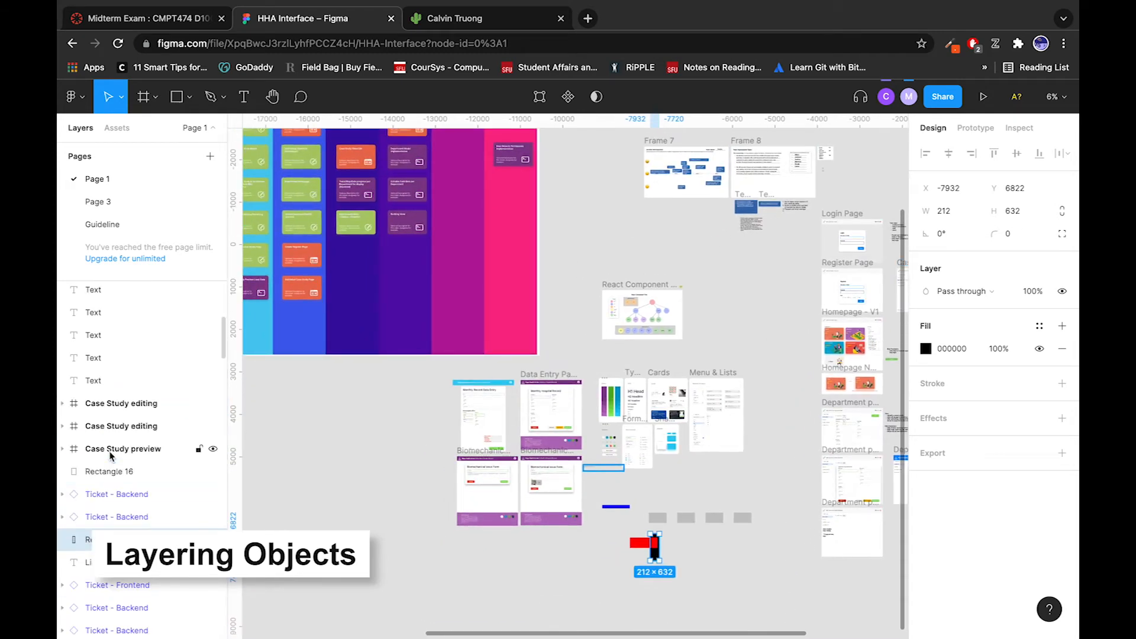
# Step: Move the black rectangle to about X -7793, Y 6595, so it only slightly overlaps the red rectangle's end
pyautogui.scroll(5, 623, 531)
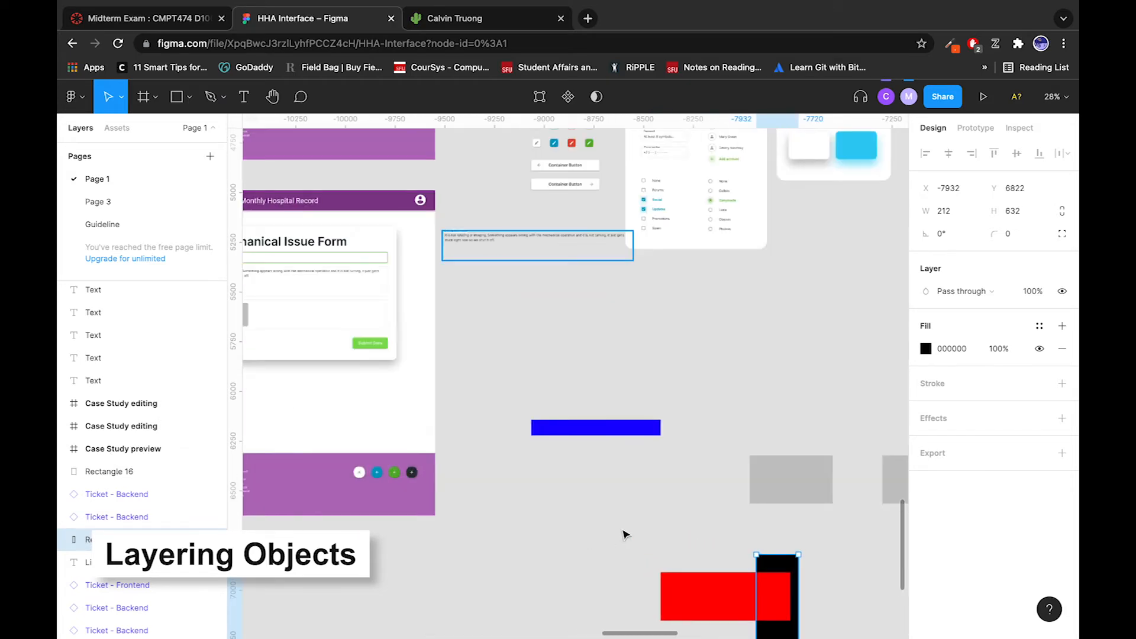
pyautogui.scroll(-3, 623, 532)
pyautogui.hscroll(3, 623, 532)
pyautogui.scroll(5, 609, 477)
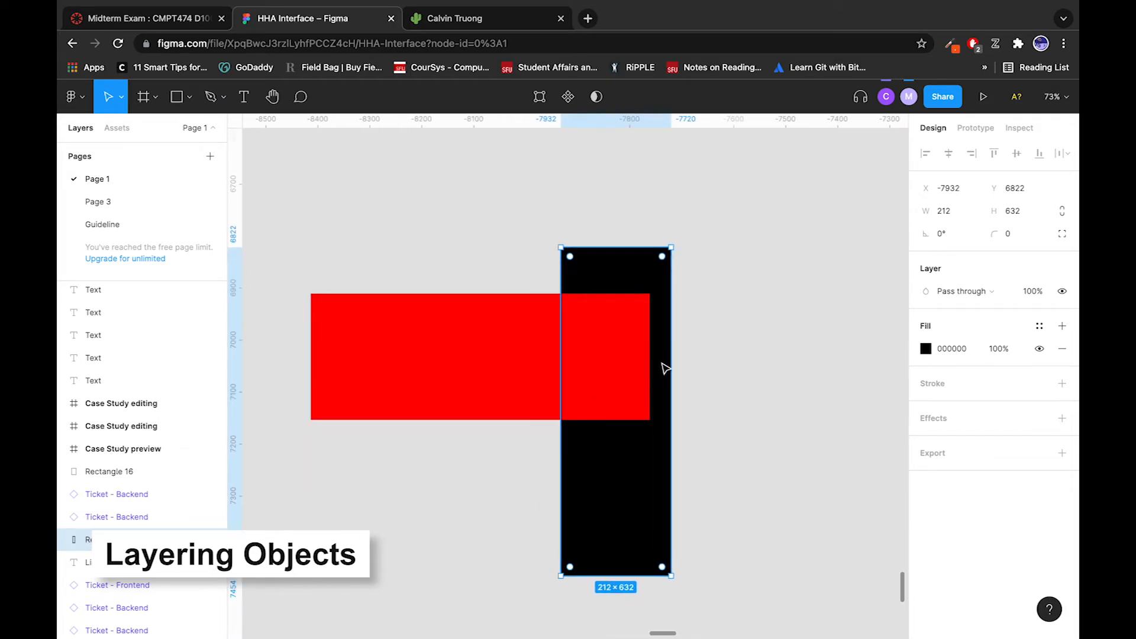
pyautogui.click(750, 406)
pyautogui.moveTo(607, 460); pyautogui.dragTo(685, 349)
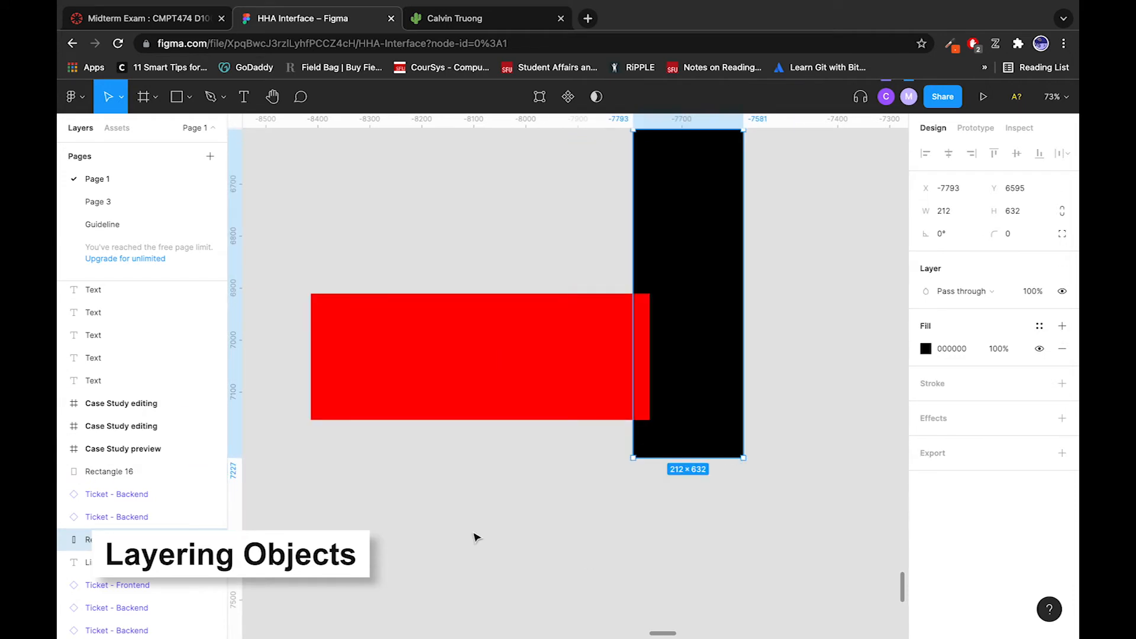
pyautogui.scroll(-5, 476, 537)
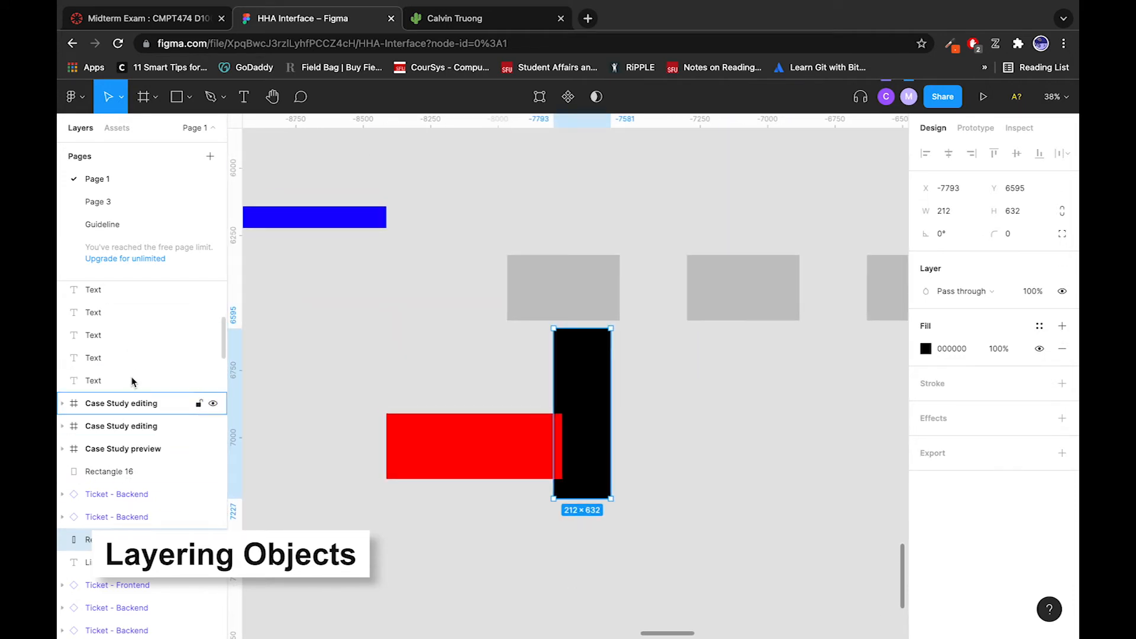
# Step: Move the black rectangle down and toward the red one so it crosses behind the red rectangle's end, and deselect it
pyautogui.click(688, 504)
pyautogui.moveTo(609, 454); pyautogui.dragTo(581, 492)
pyautogui.click(679, 457)
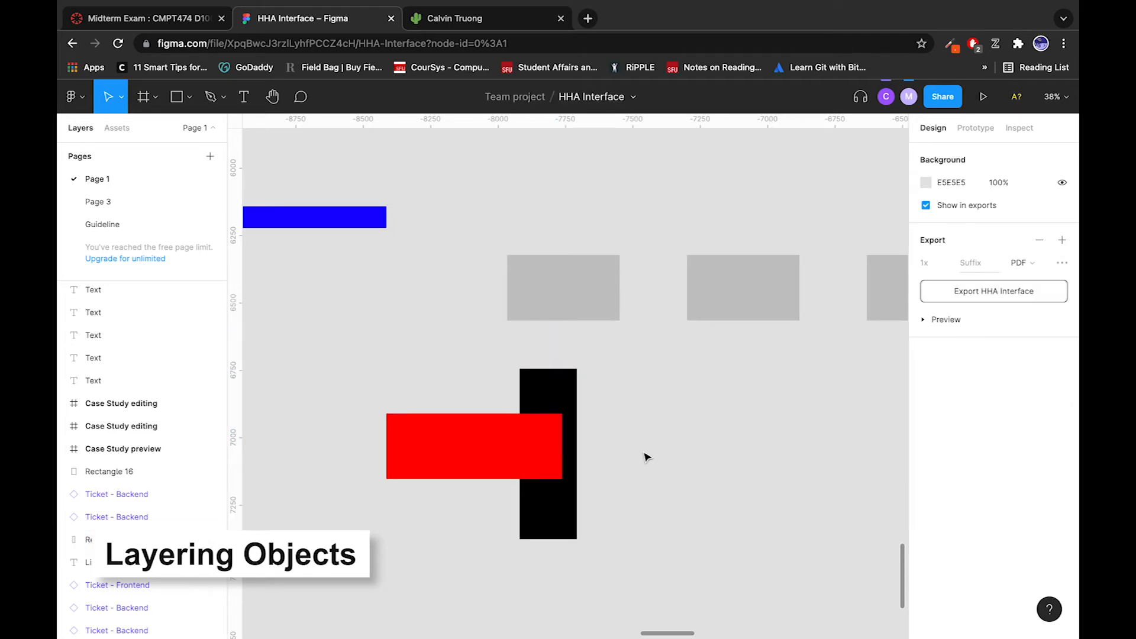
# Step: Examine the overlapping red and black rectangles and the surrounding frames on the canvas at several zoom levels
pyautogui.scroll(-3, 647, 457)
pyautogui.hscroll(-2, 647, 457)
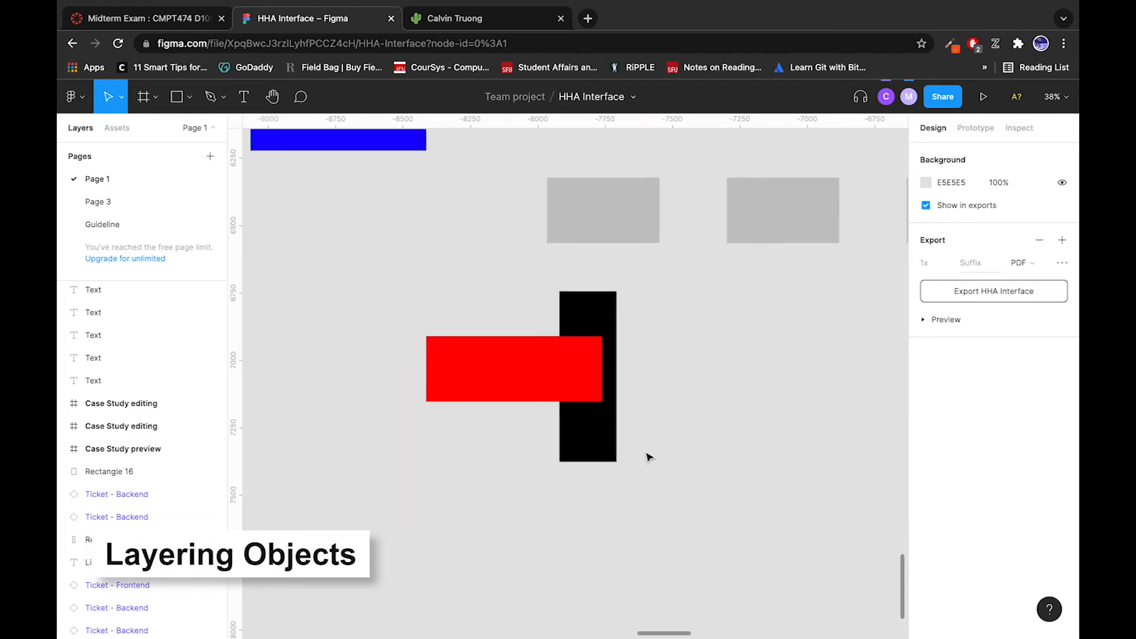
pyautogui.scroll(-1, 648, 457)
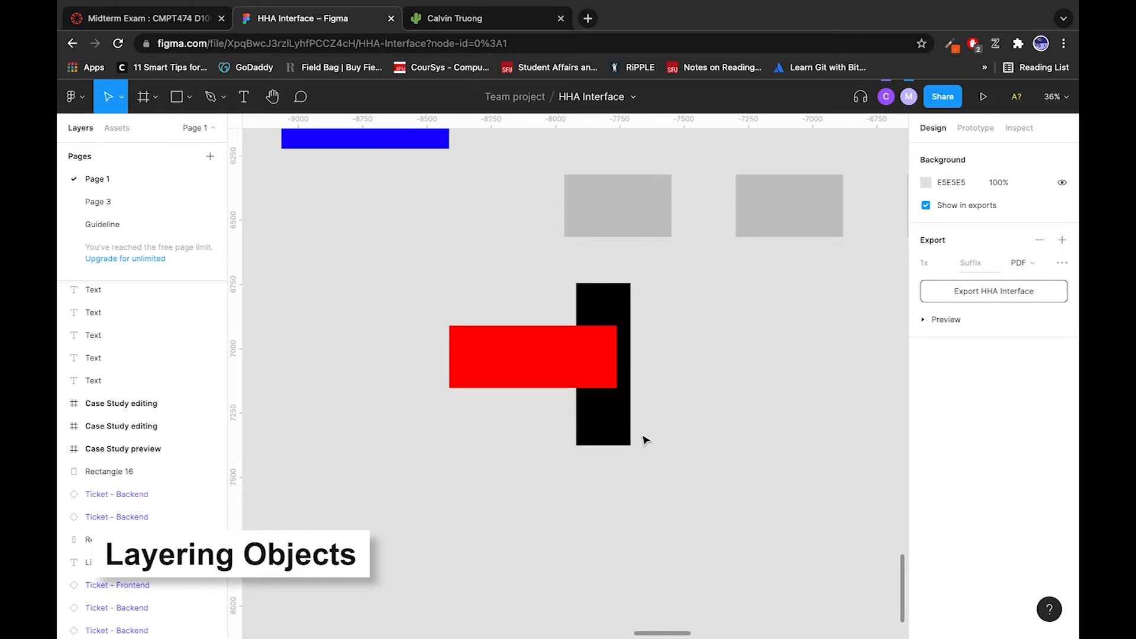
pyautogui.scroll(-6, 683, 402)
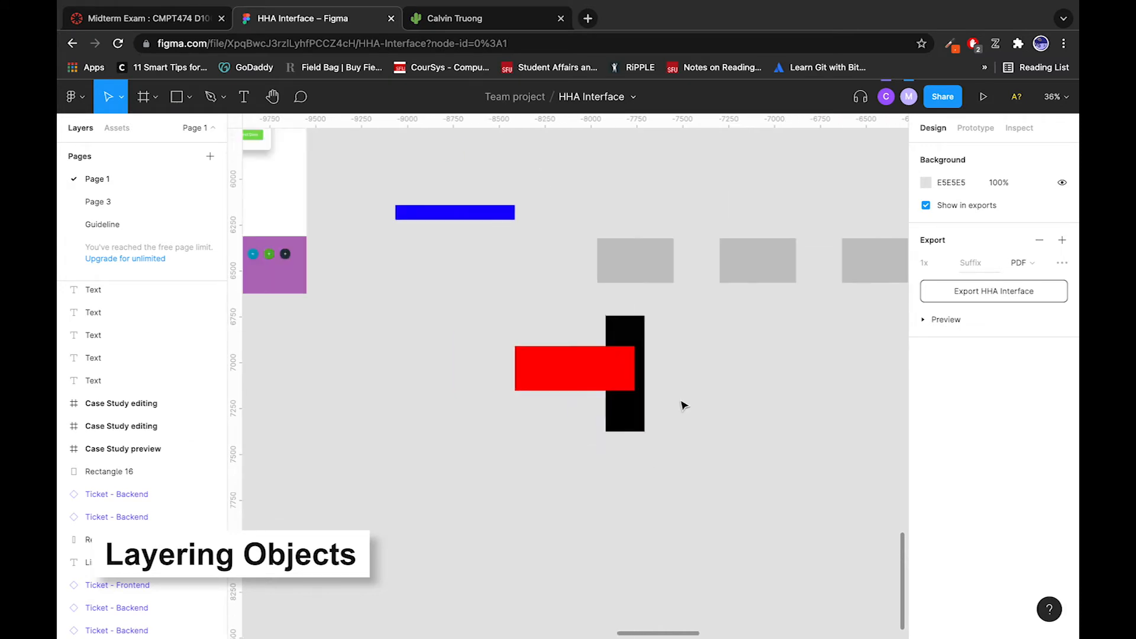
pyautogui.scroll(-4, 745, 396)
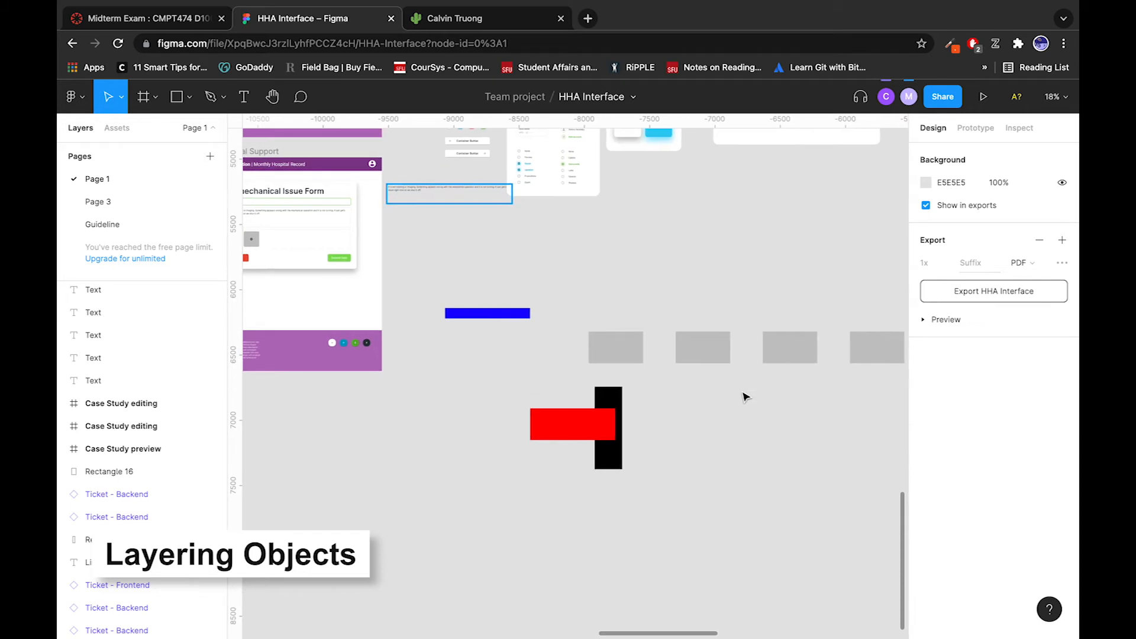
pyautogui.hscroll(5, 745, 397)
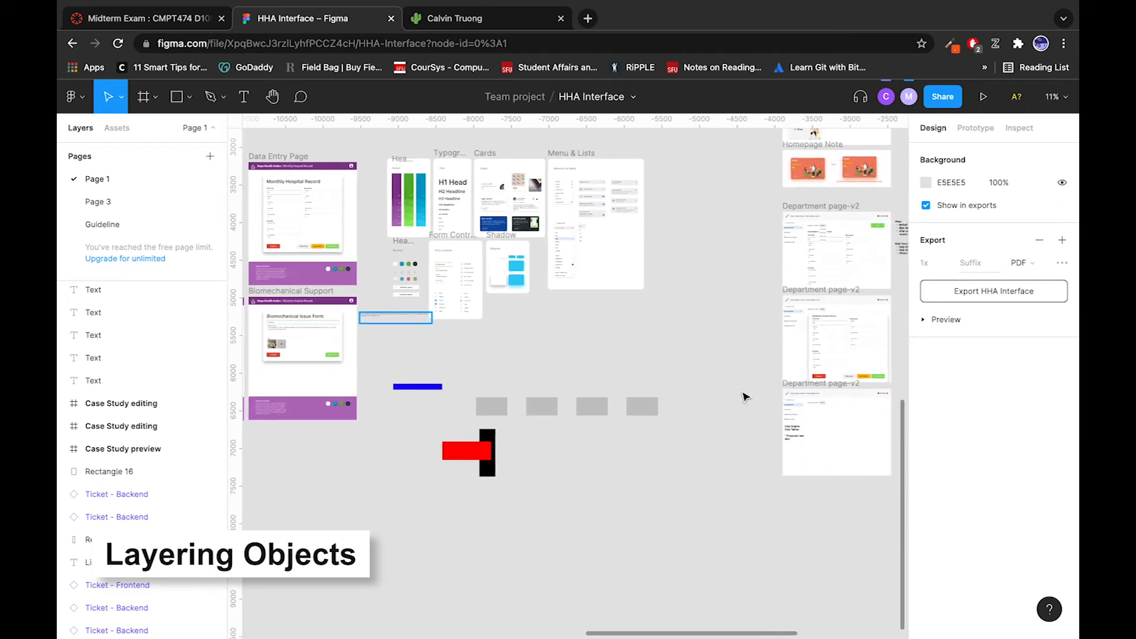
pyautogui.scroll(-3, 746, 397)
pyautogui.scroll(3, 746, 397)
pyautogui.hscroll(-8, 746, 397)
pyautogui.scroll(-4, 745, 396)
pyautogui.hscroll(4, 744, 397)
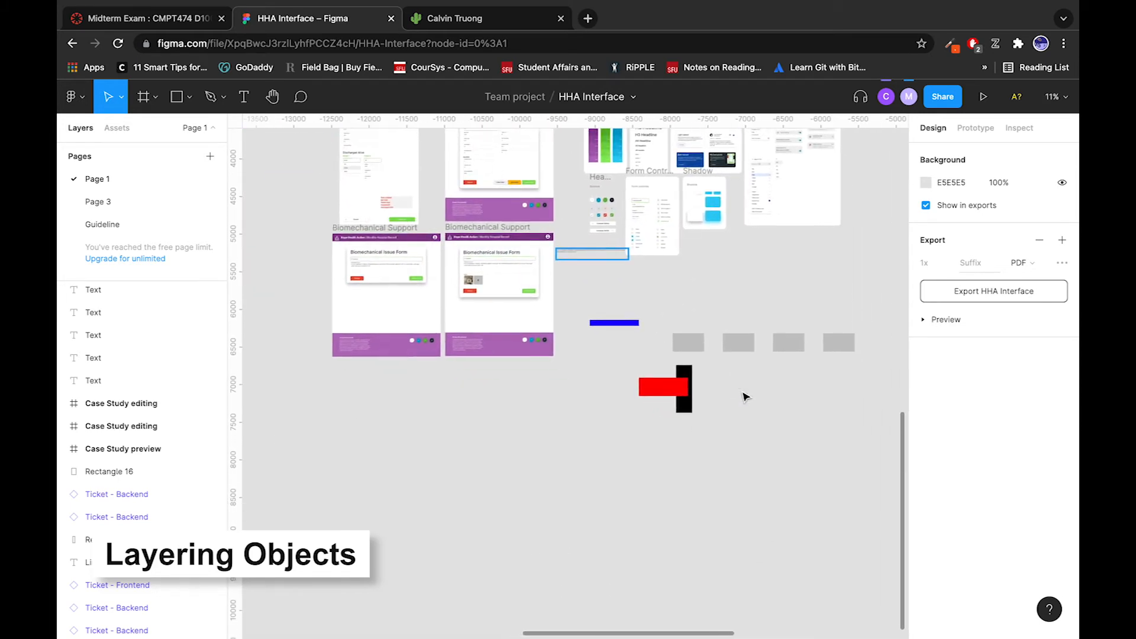
pyautogui.scroll(5, 753, 358)
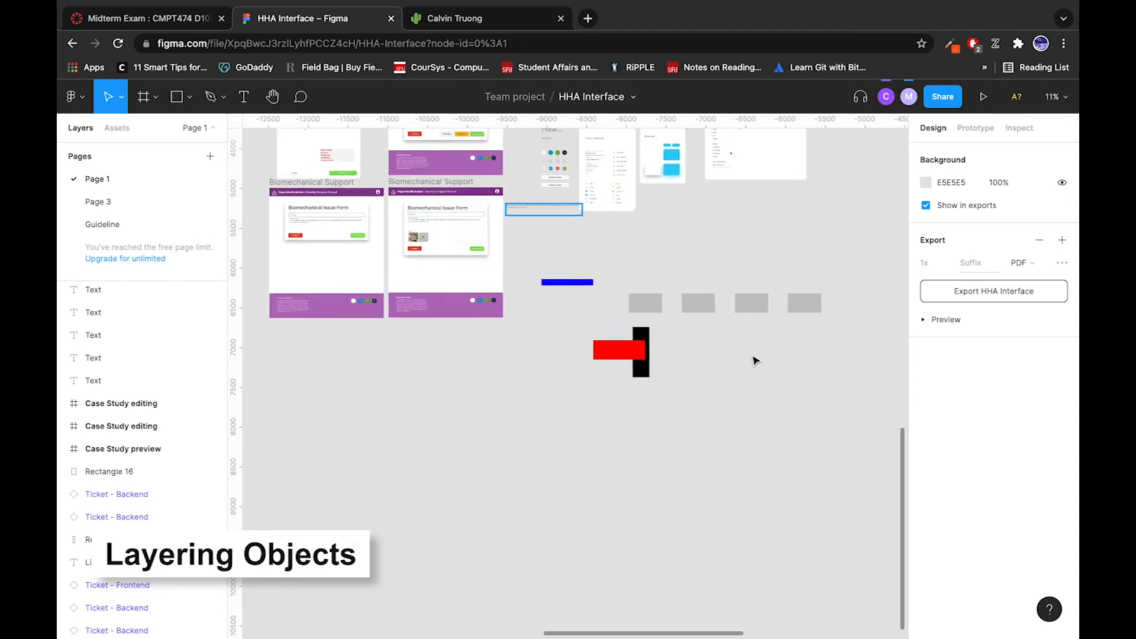
pyautogui.scroll(2, 755, 359)
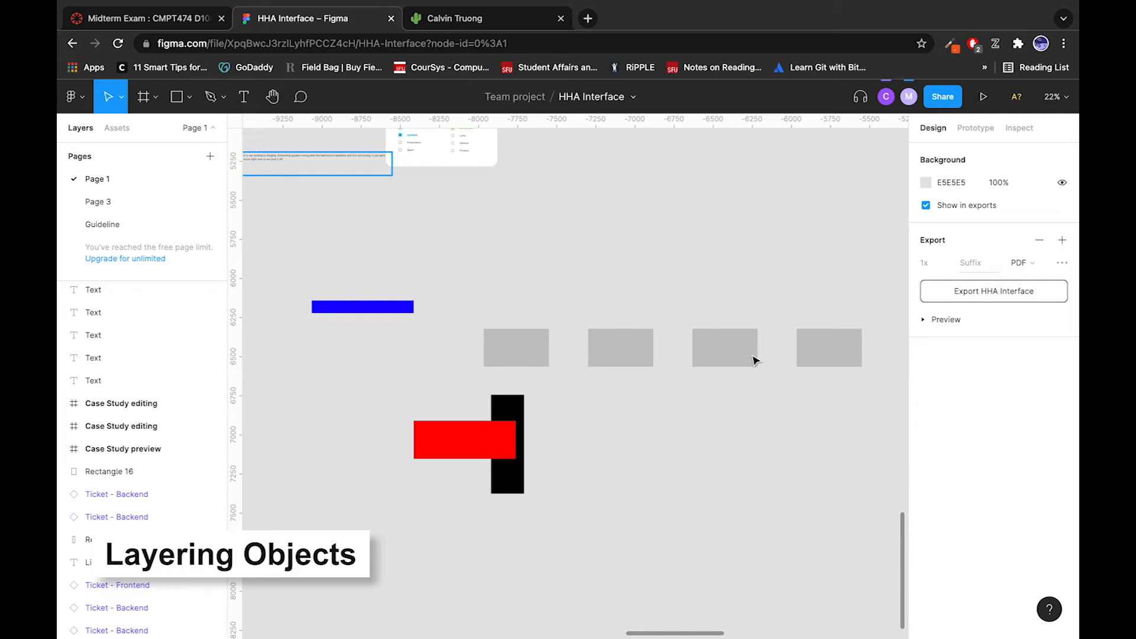
# Step: Duplicate all objects on the page, place the copies below the originals, and undo the duplication
pyautogui.scroll(-15, 629, 424)
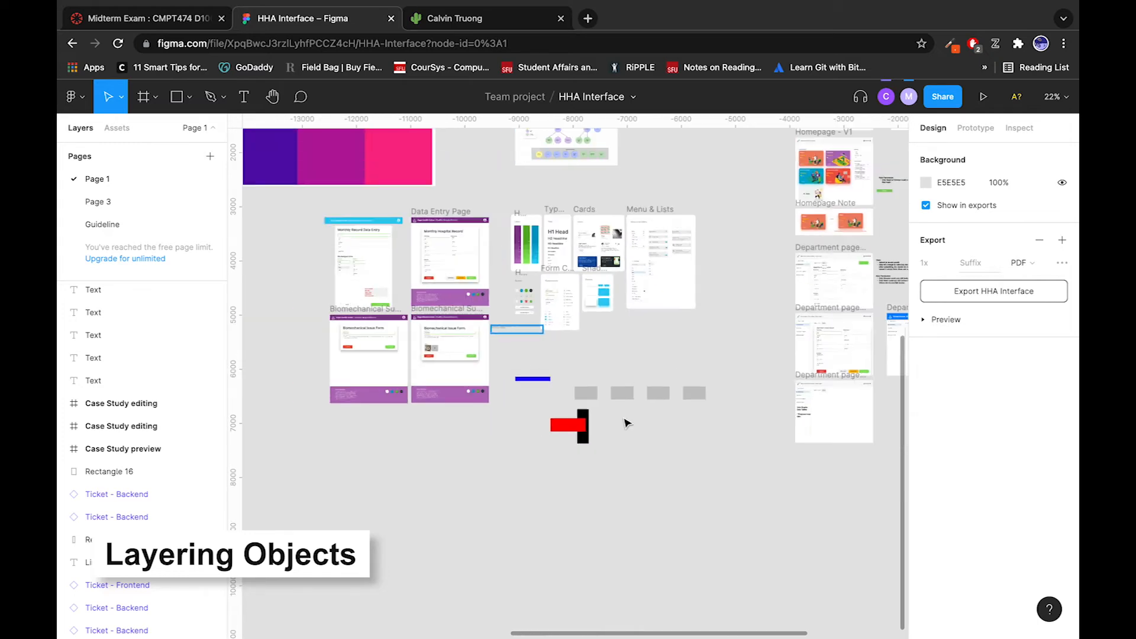
pyautogui.moveTo(798, 192); pyautogui.dragTo(347, 509)
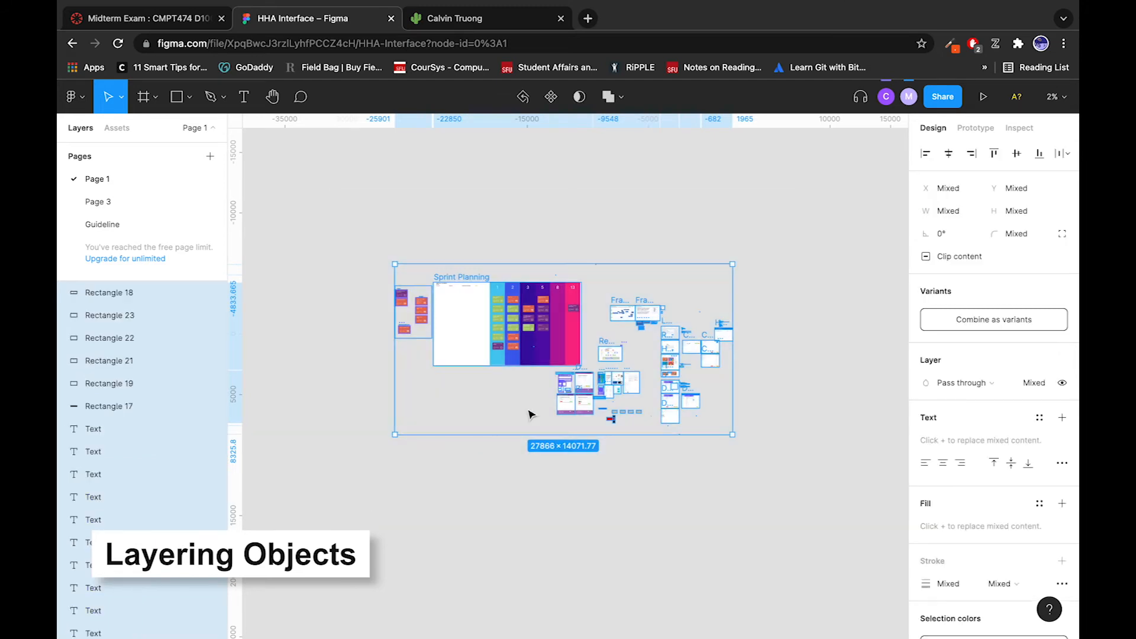
pyautogui.moveTo(524, 367); pyautogui.dragTo(444, 553)
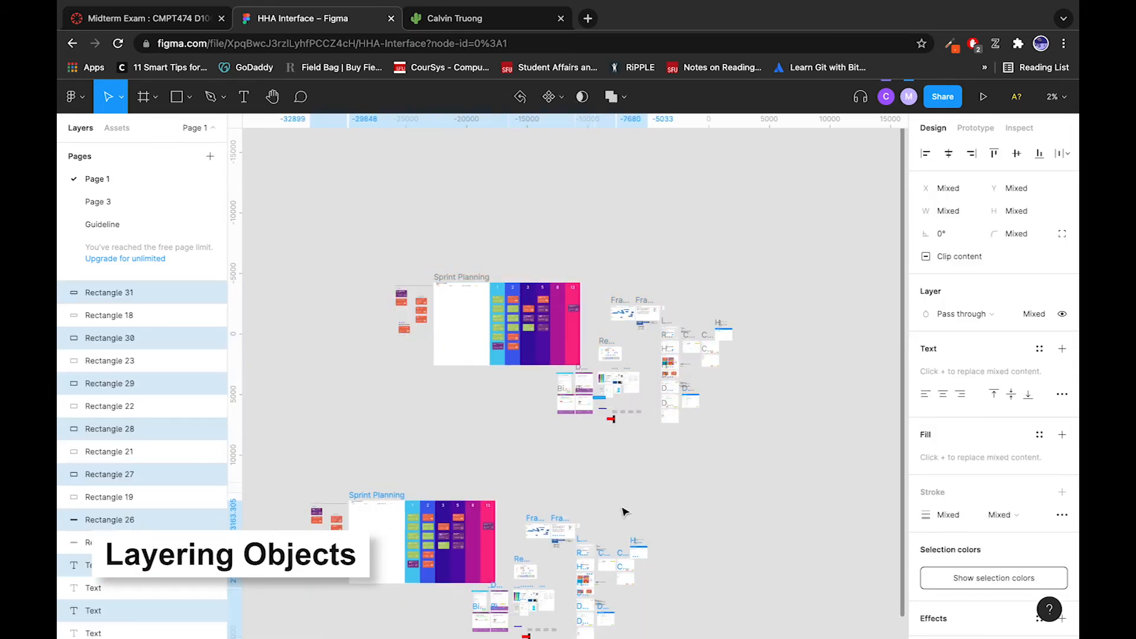
pyautogui.hotkey('ctrl', 'z')
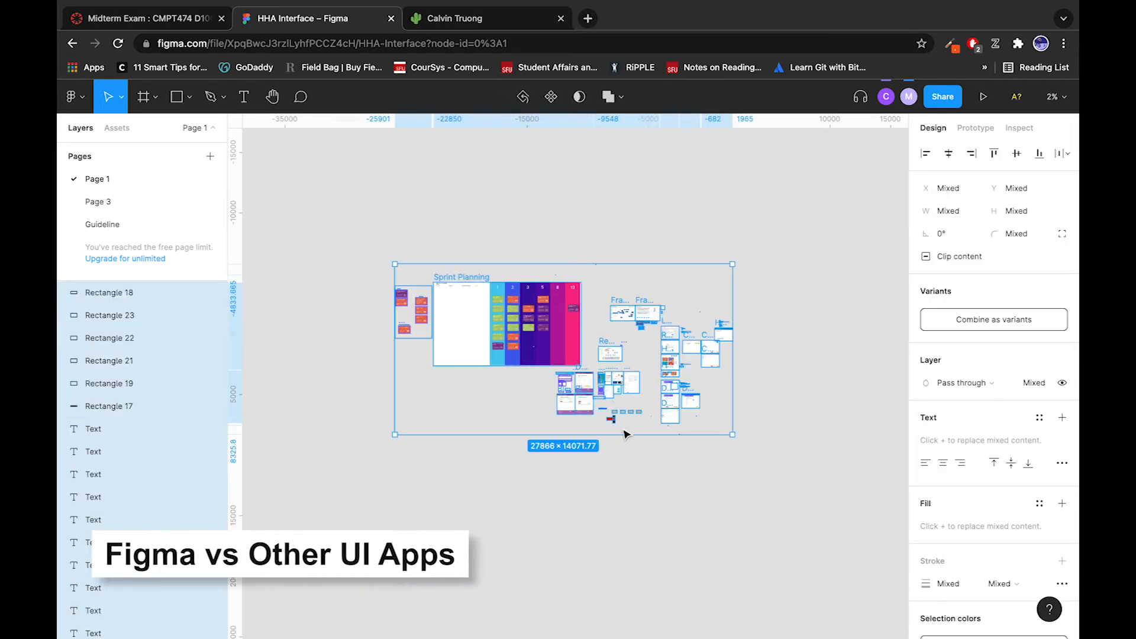
# Step: Make another offset copy of the whole page's contents and delete the copied objects
pyautogui.scroll(3, 622, 428)
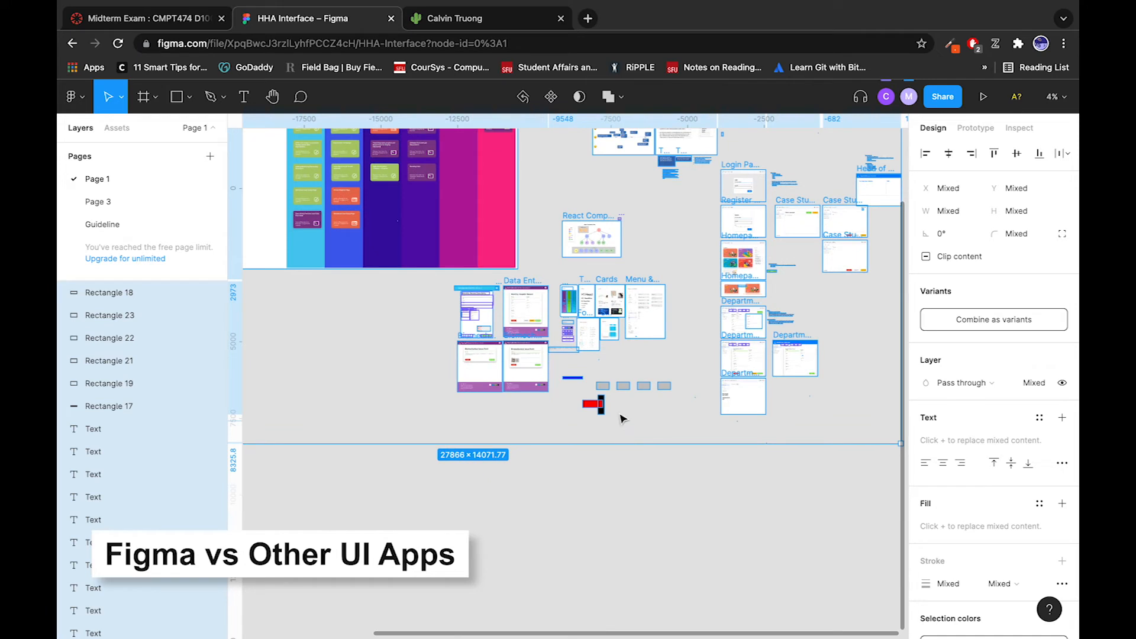
pyautogui.scroll(-4, 619, 417)
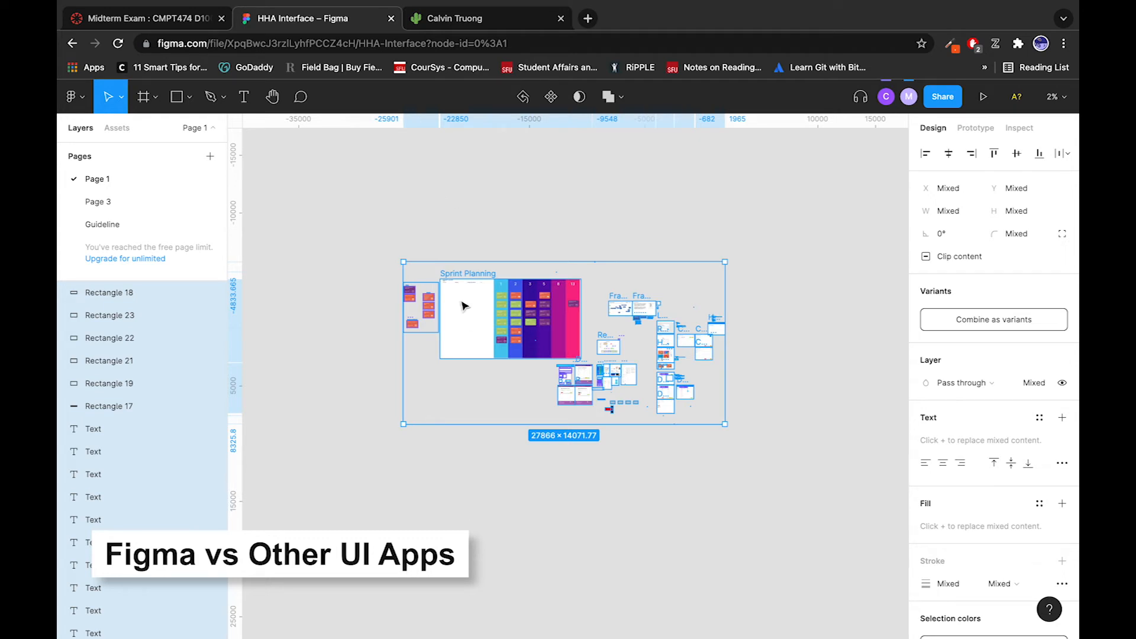
pyautogui.moveTo(559, 330); pyautogui.dragTo(472, 478)
pyautogui.press('Delete')
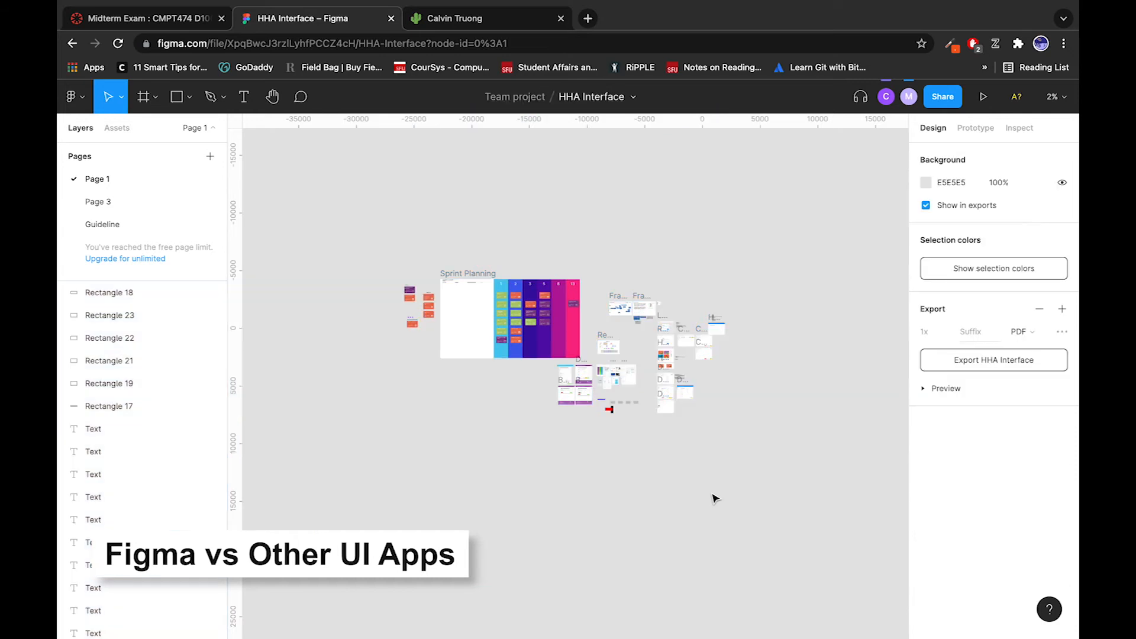
pyautogui.scroll(10, 621, 429)
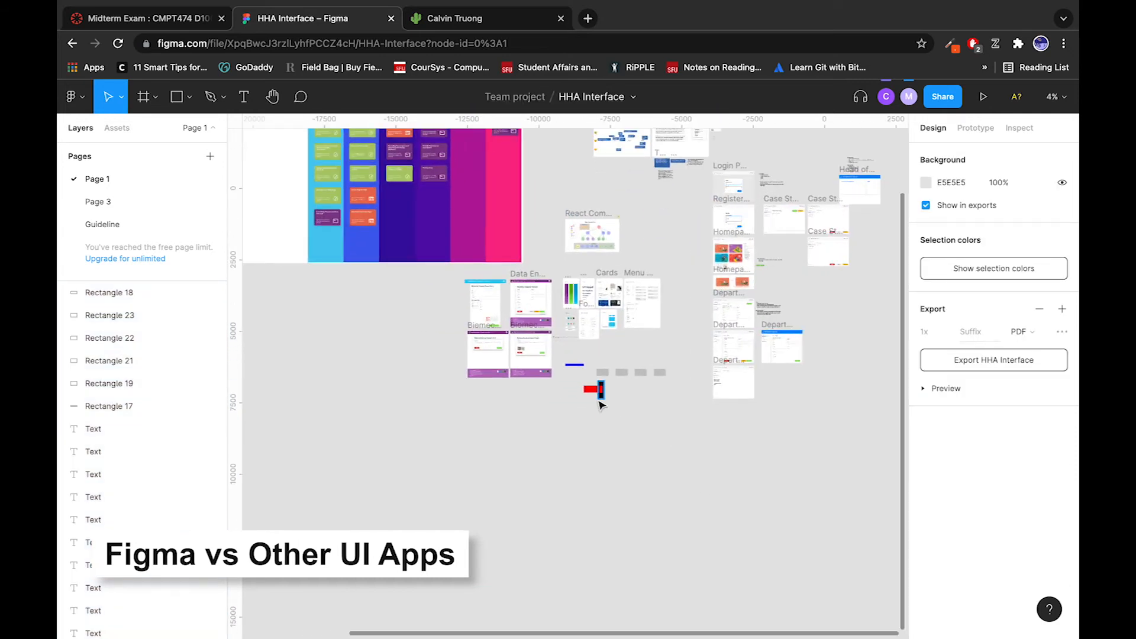
pyautogui.scroll(5, 601, 406)
pyautogui.scroll(-5, 601, 402)
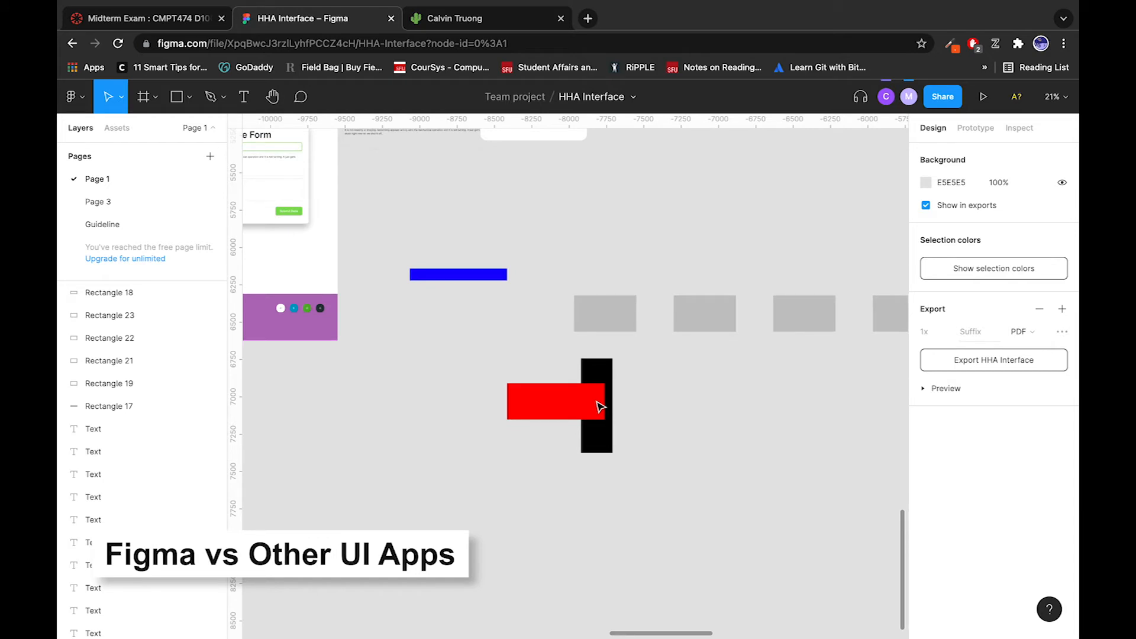
pyautogui.scroll(-5, 584, 443)
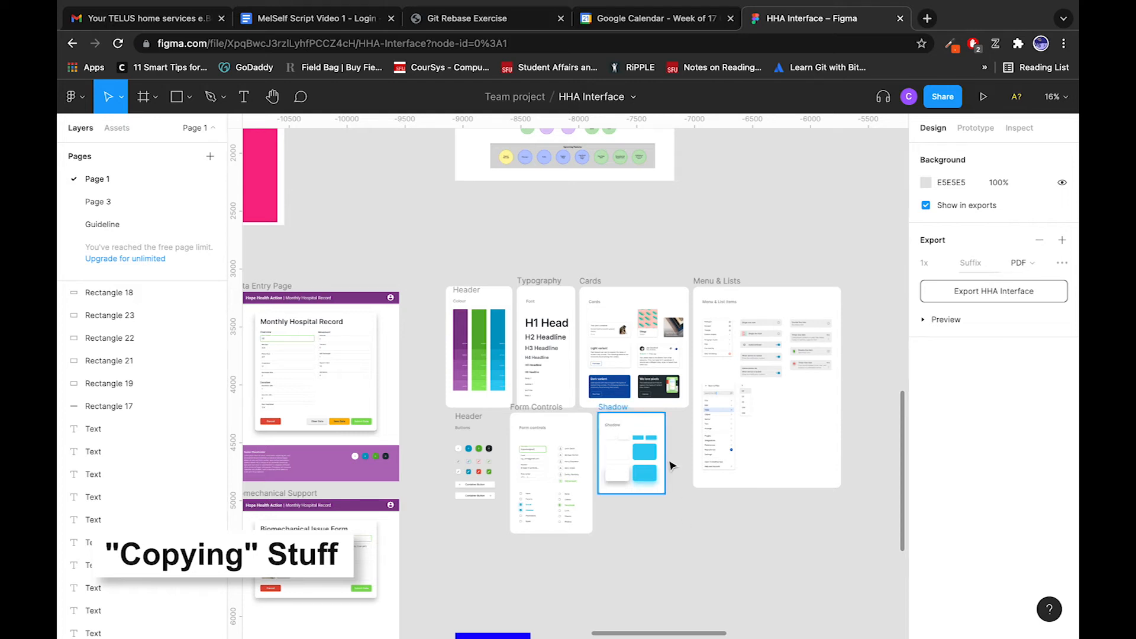
# Step: Duplicate the review card in the Cards frame to about X 237, Y 58 near the frame's heading, and delete the copy
pyautogui.scroll(3, 669, 467)
pyautogui.scroll(-2, 680, 459)
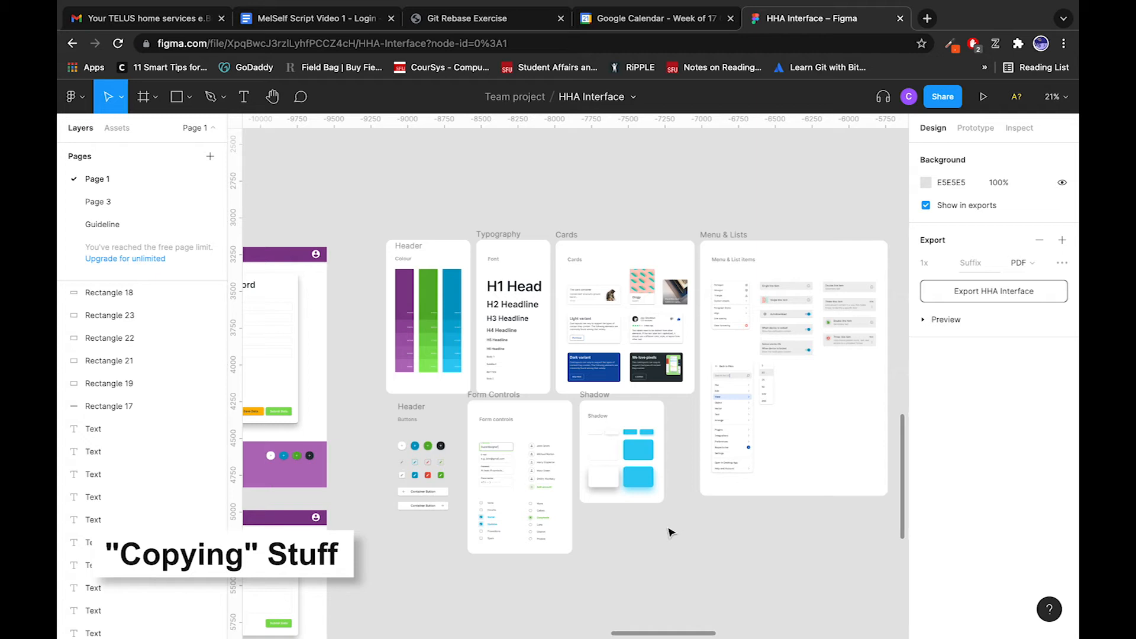
pyautogui.scroll(3, 660, 361)
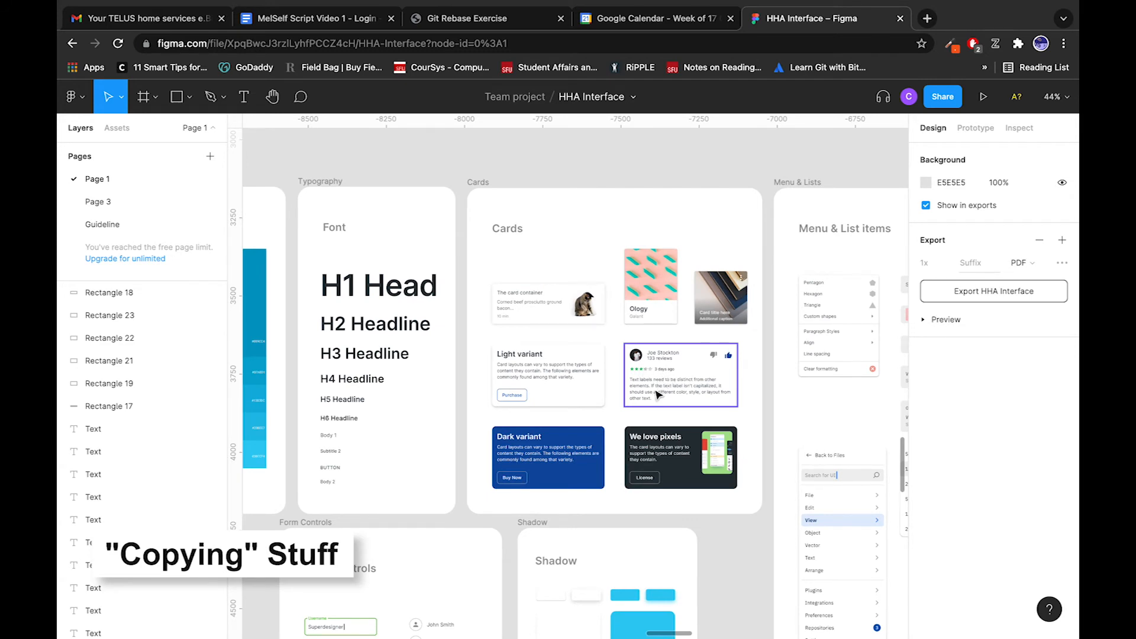
pyautogui.scroll(3, 659, 394)
pyautogui.moveTo(679, 389); pyautogui.dragTo(550, 170)
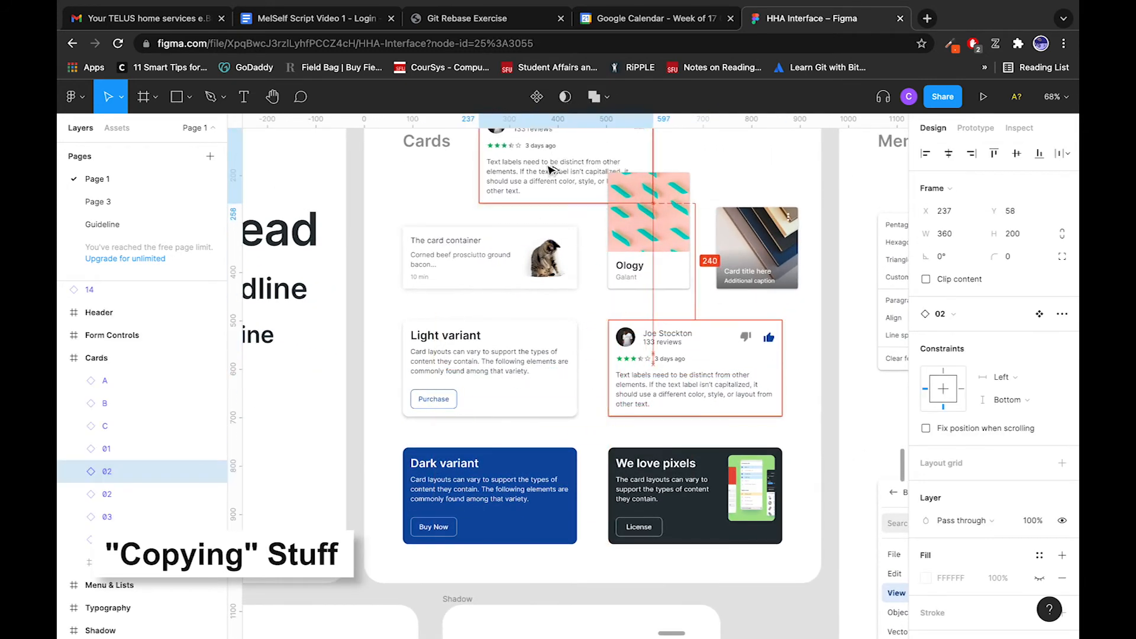
pyautogui.scroll(3, 552, 337)
pyautogui.press('BackSpace')
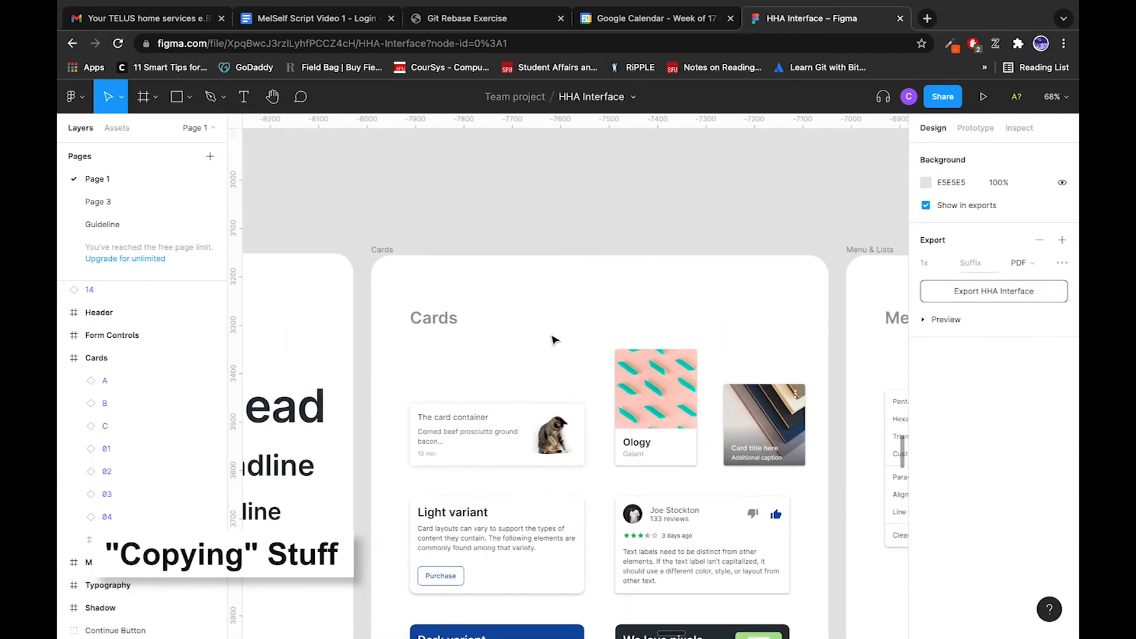
# Step: Examine the style guide frames: Header, Typography, Cards, Menu & Lists, Form Controls and Shadow
pyautogui.scroll(-10, 553, 339)
pyautogui.scroll(2, 566, 311)
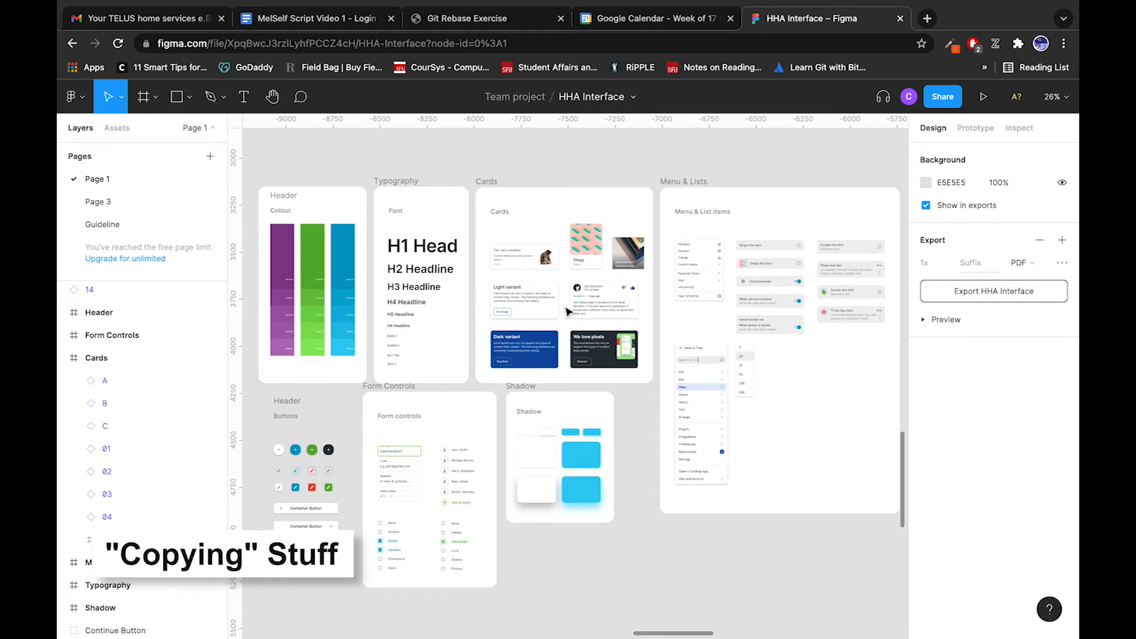
pyautogui.scroll(-2, 566, 311)
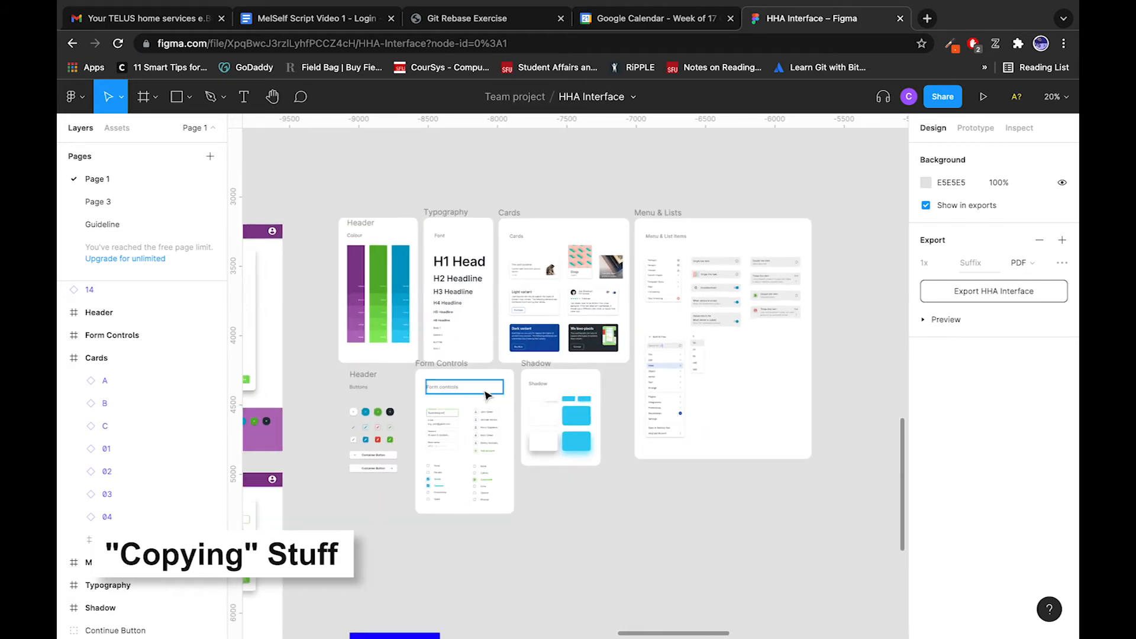
pyautogui.scroll(-5, 486, 394)
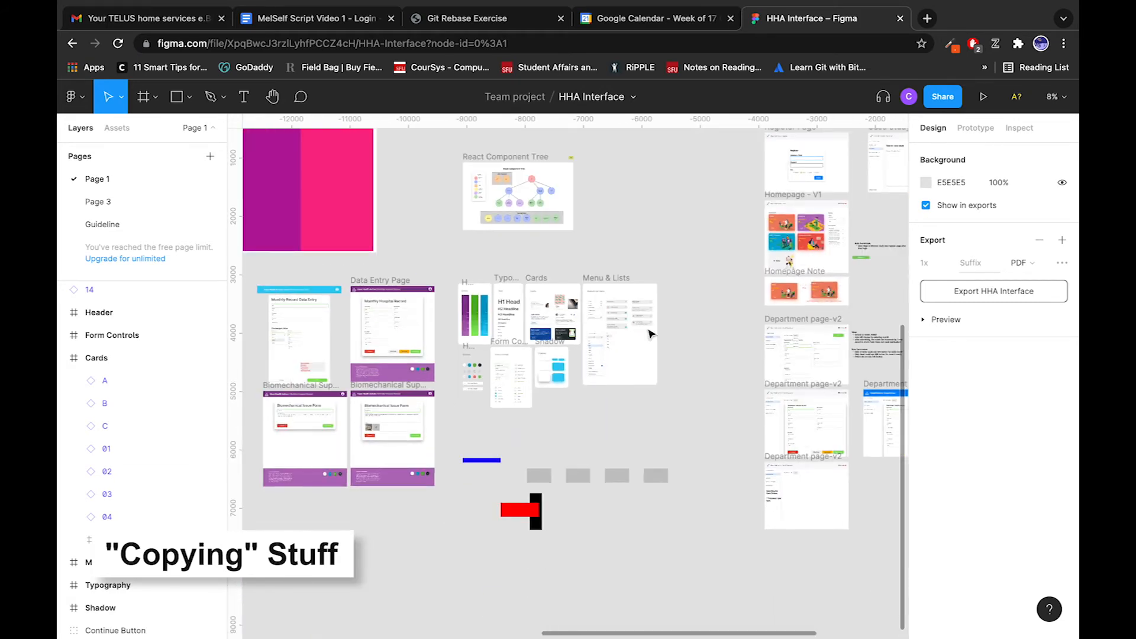
pyautogui.scroll(5, 525, 352)
pyautogui.scroll(2, 524, 352)
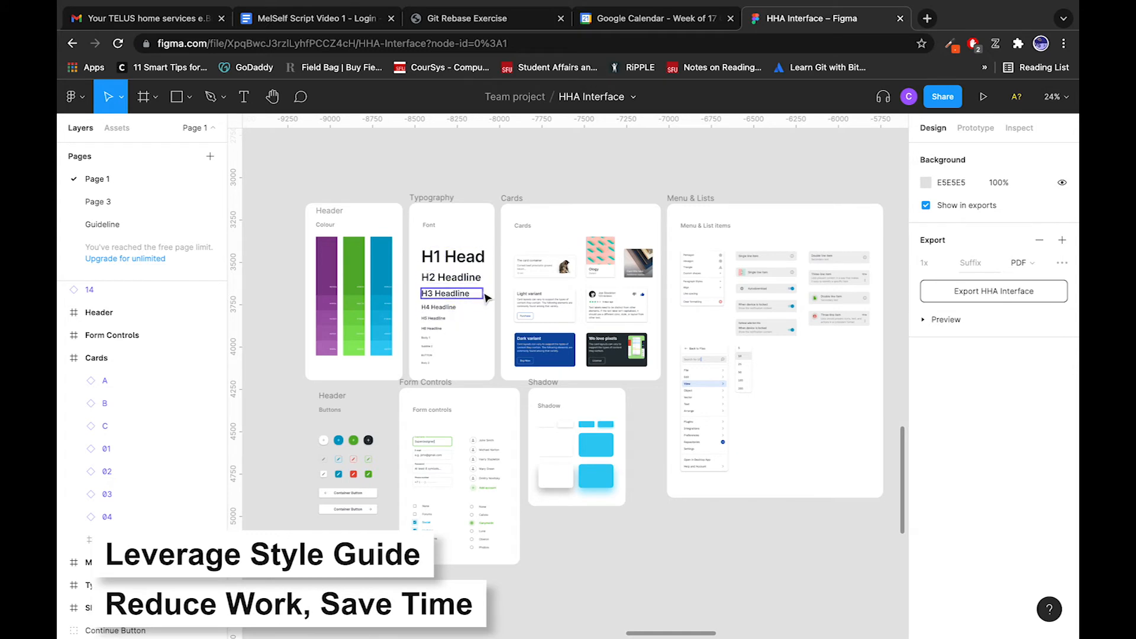
pyautogui.scroll(-5, 459, 314)
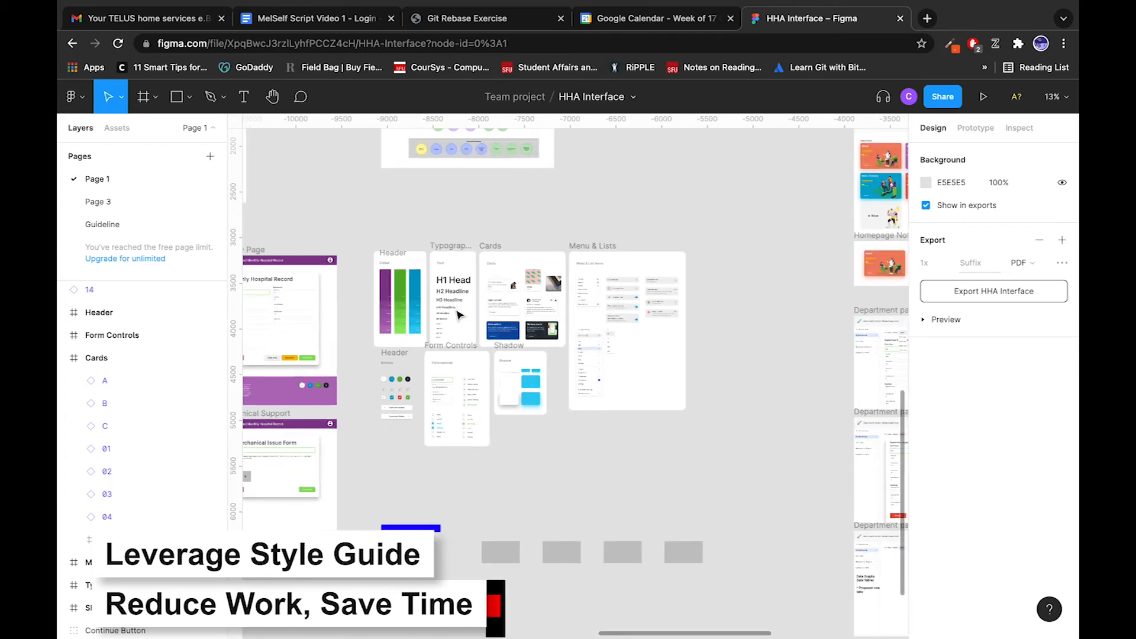
# Step: Copy the H1 Head text from the Typography frame to about X -4398, Y 2066 beside Homepage - V1, and delete the copy
pyautogui.scroll(2, 455, 316)
pyautogui.hscroll(2, 455, 316)
pyautogui.moveTo(422, 327); pyautogui.dragTo(792, 207)
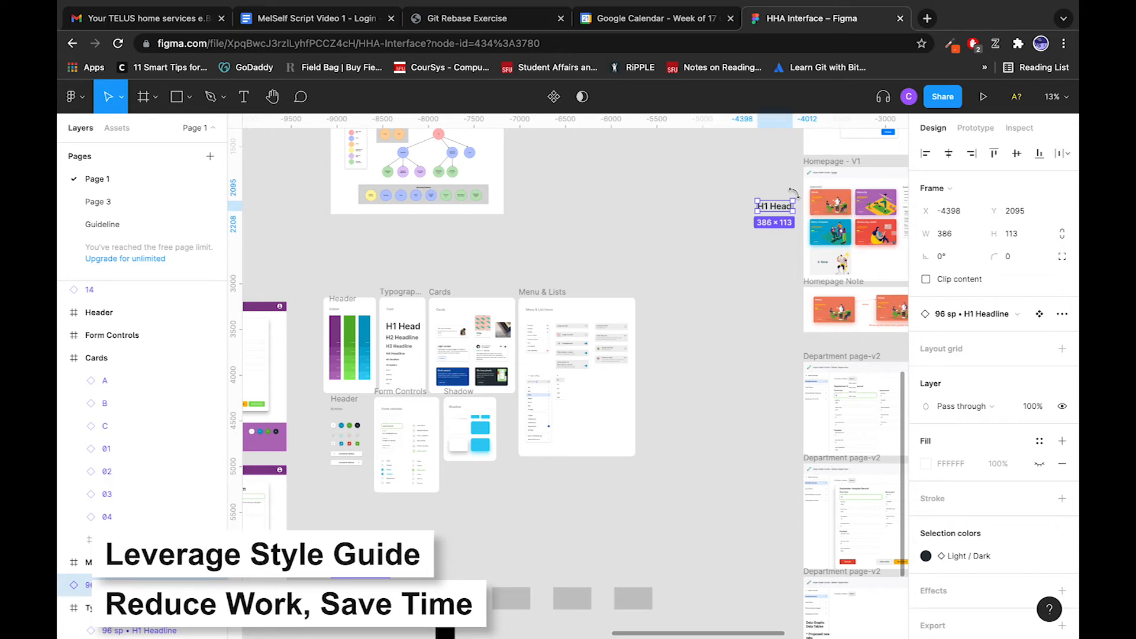
pyautogui.moveTo(780, 210)
pyautogui.mouseDown()
pyautogui.moveTo(795, 213)
pyautogui.moveTo(780, 207)
pyautogui.mouseUp()
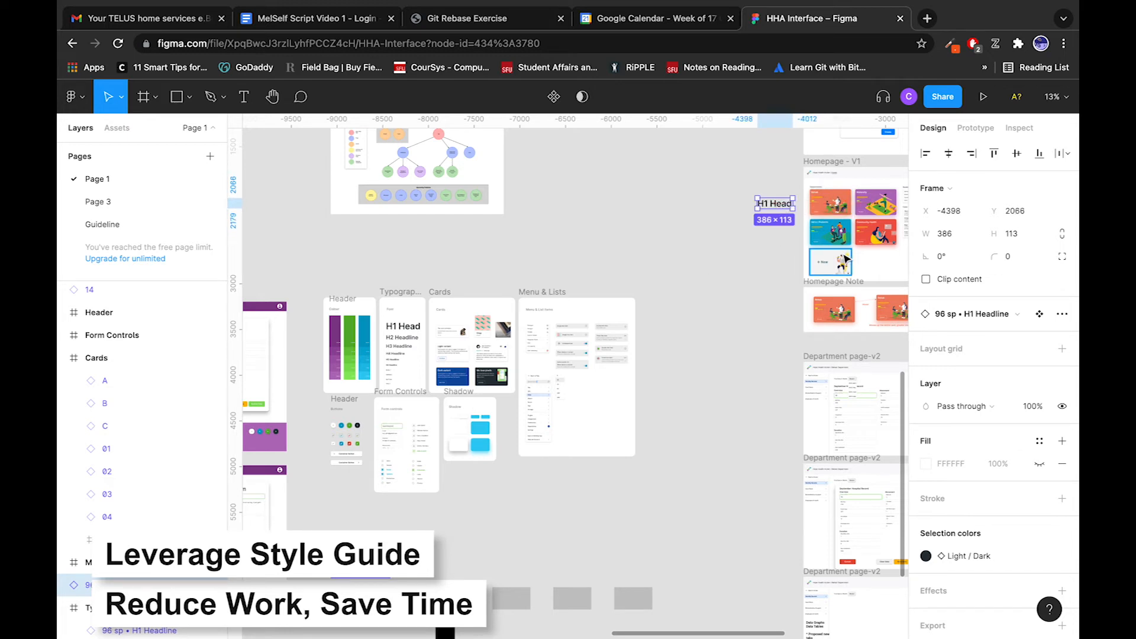
pyautogui.hscroll(4, 828, 254)
pyautogui.scroll(2, 828, 254)
pyautogui.click(570, 305)
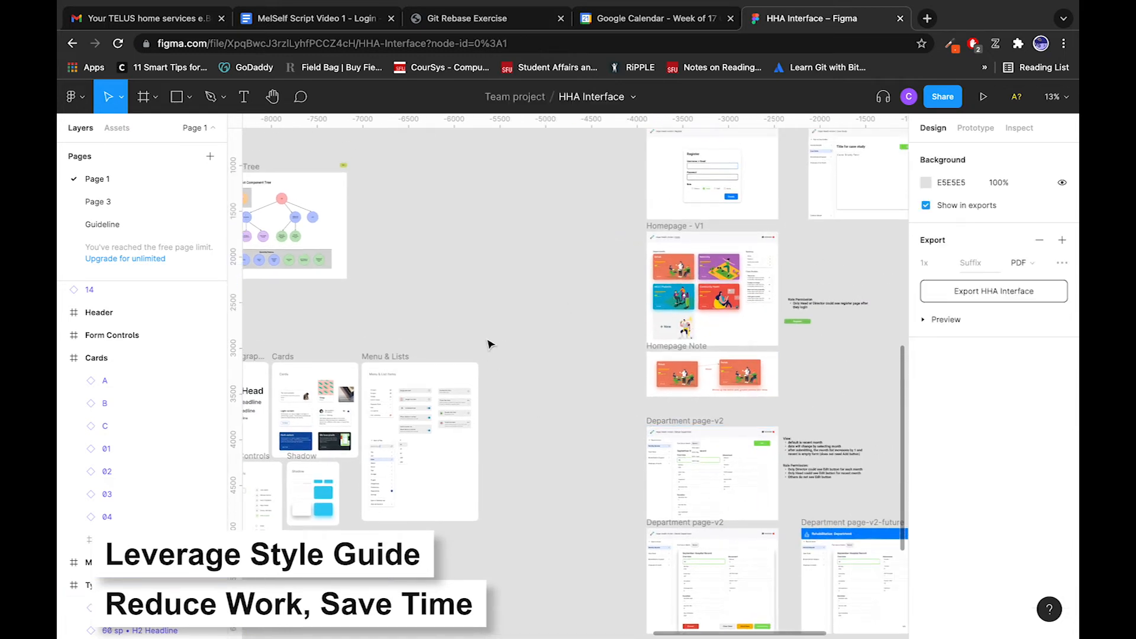
# Step: Drill into the first Department page-v2 frame and select the 60 sp heading frame with the September title in its Monthly Hospital Record group
pyautogui.hscroll(-5, 497, 332)
pyautogui.scroll(-2, 497, 331)
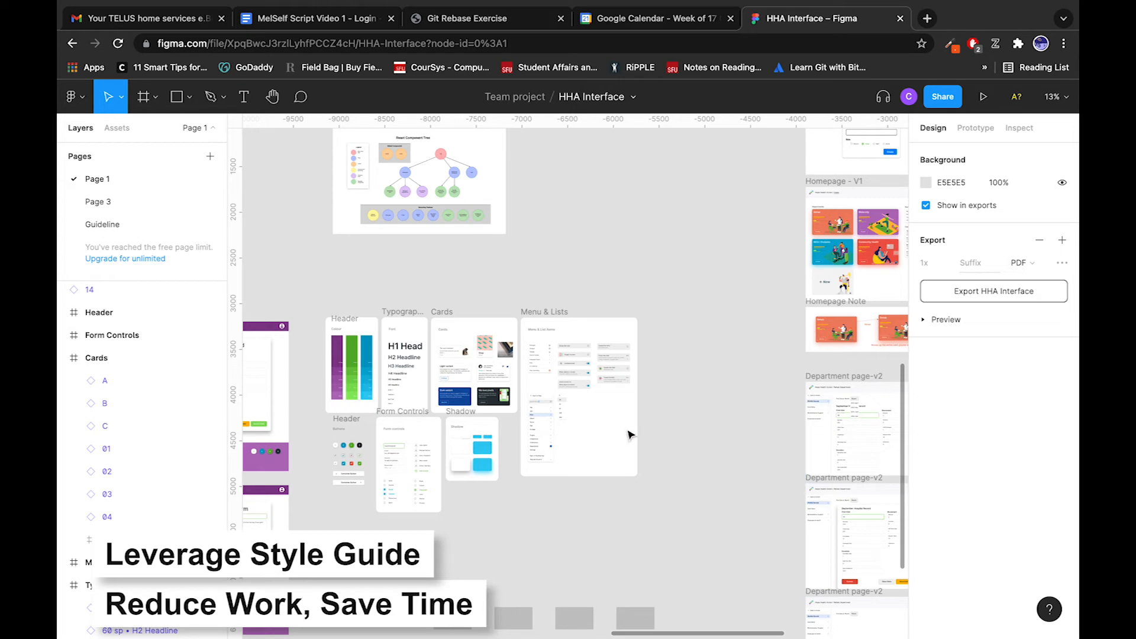
pyautogui.click(822, 408)
pyautogui.scroll(5, 823, 410)
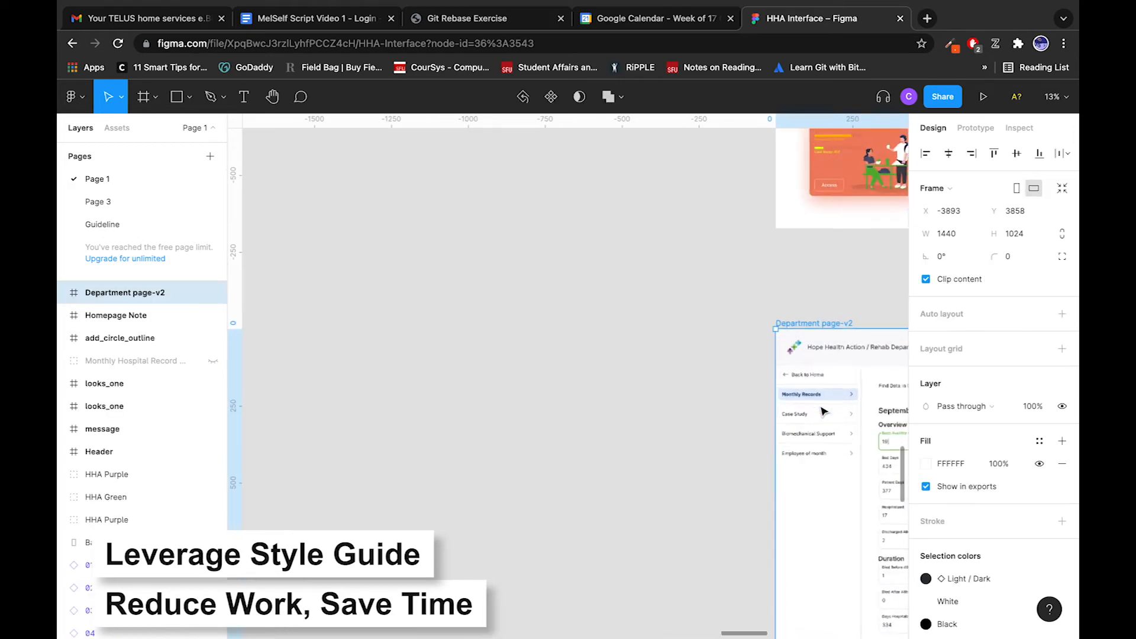
pyautogui.click(824, 363)
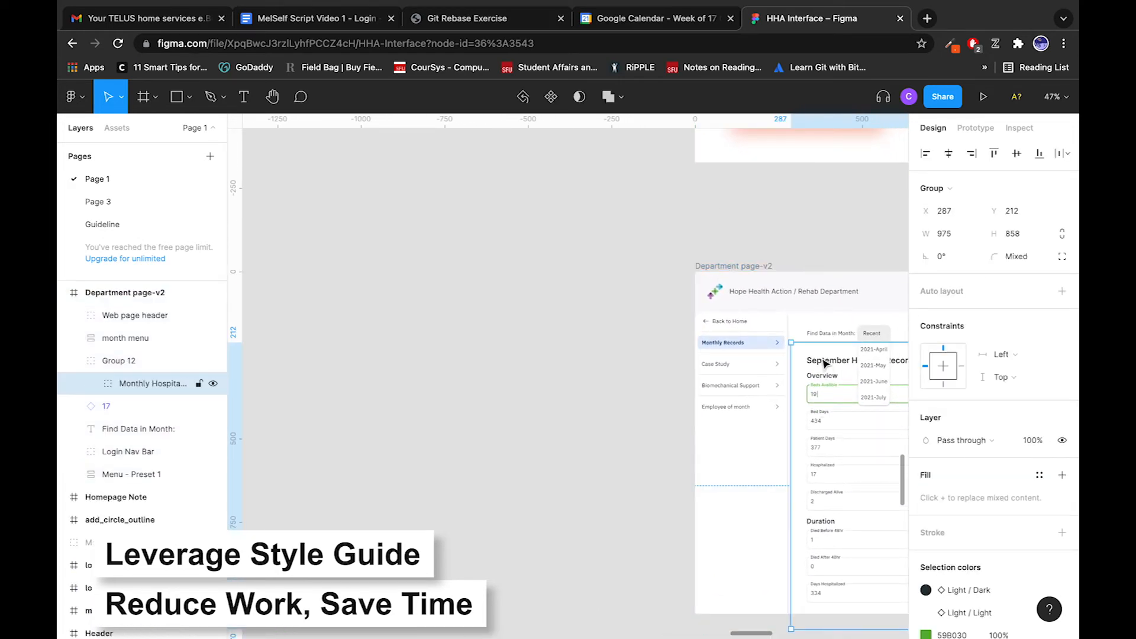
pyautogui.scroll(3, 824, 362)
pyautogui.scroll(4, 824, 362)
pyautogui.click(820, 373)
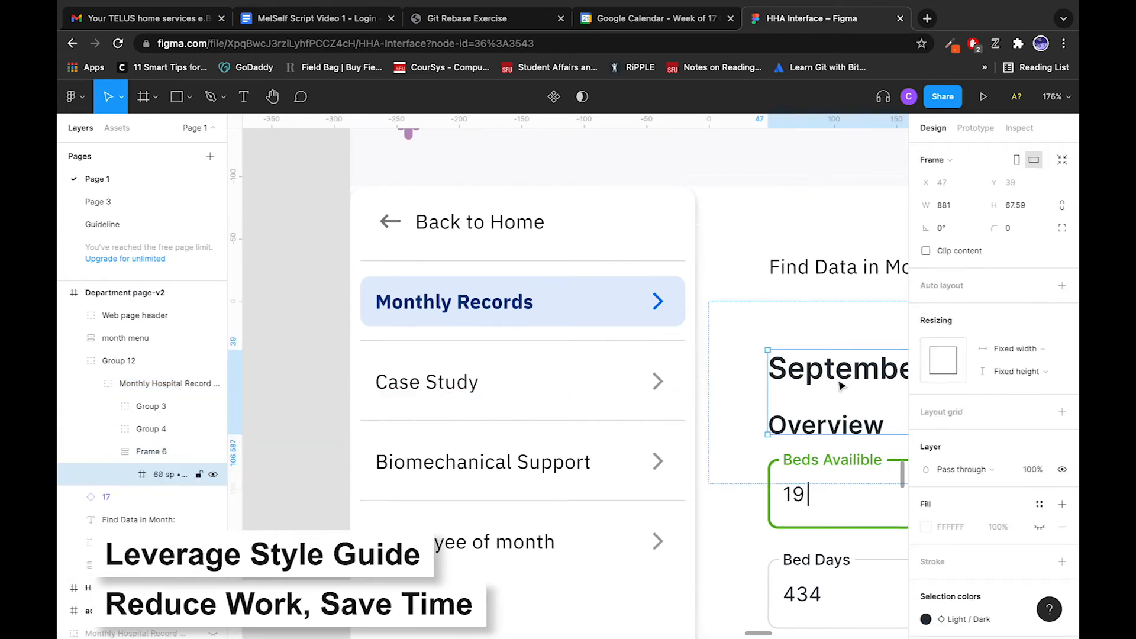
# Step: Select the September title's H2 Headline text in the first Department page-v2 frame and inspect its font style and size
pyautogui.click(832, 385)
pyautogui.doubleClick(837, 376)
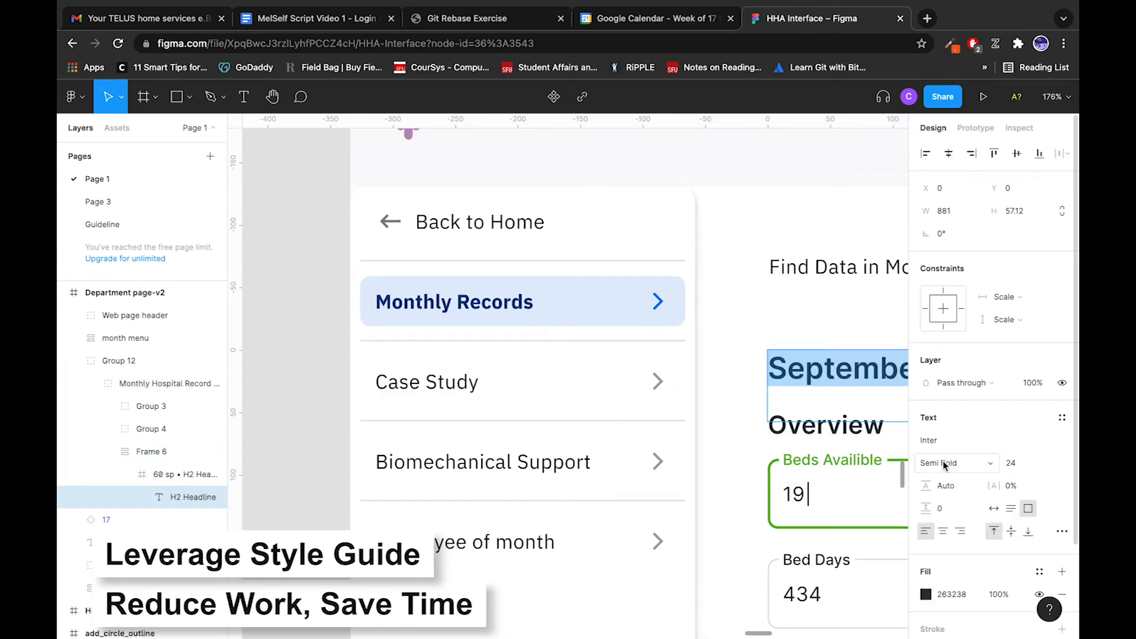
pyautogui.scroll(-10, 720, 398)
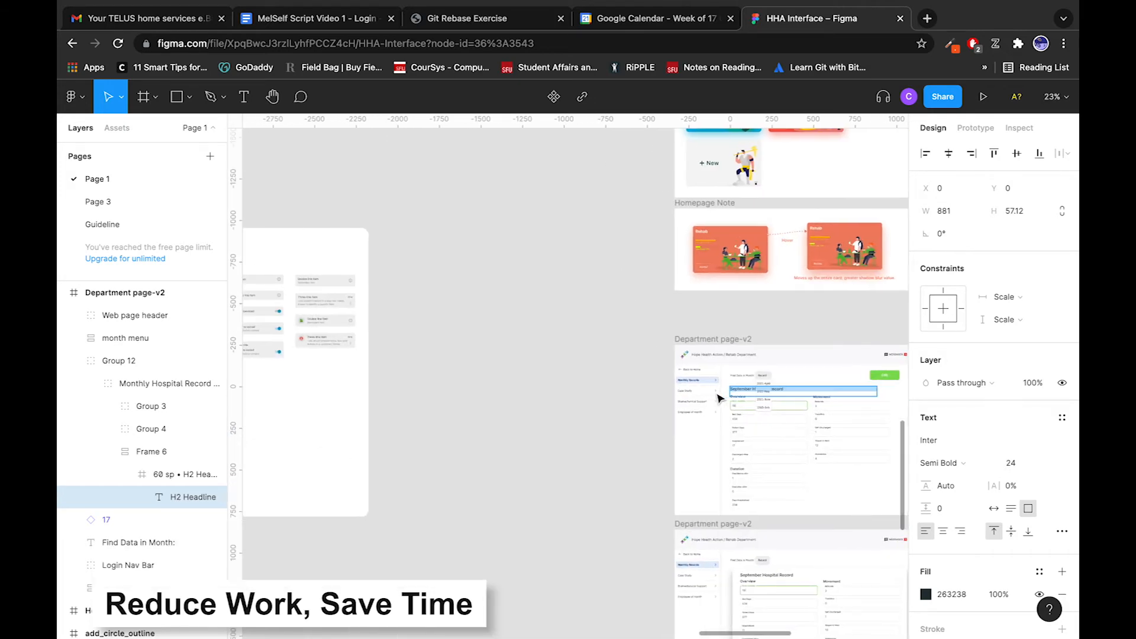
# Step: Check the font sizes of the H4 Headline and H5 Headline texts in the Typography frame for comparison with the page title
pyautogui.hscroll(-10, 720, 398)
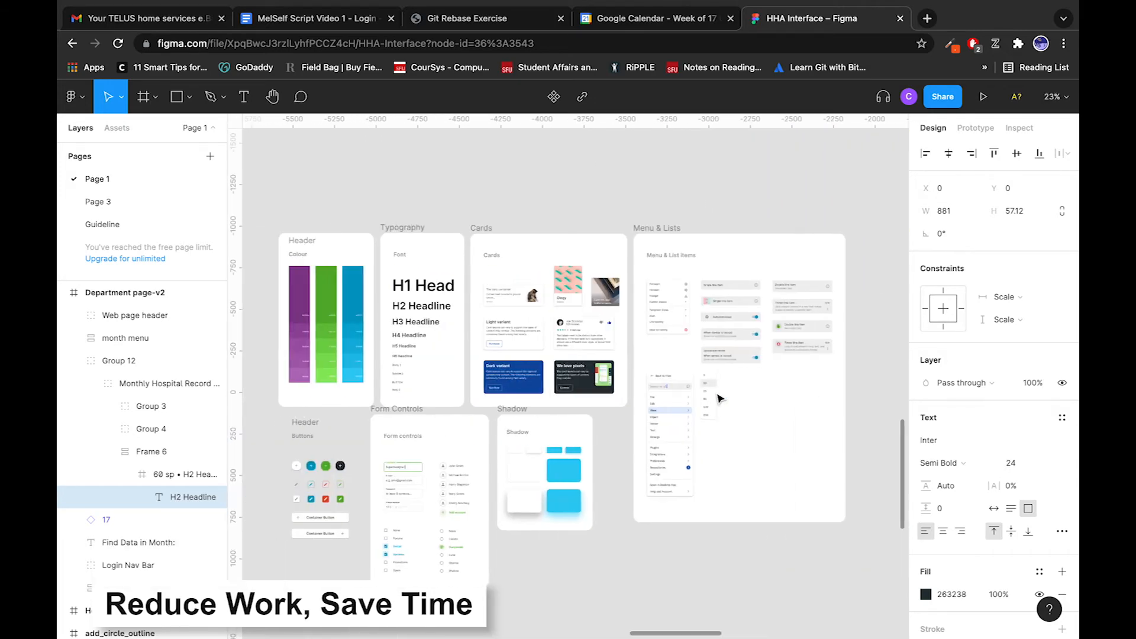
pyautogui.click(411, 337)
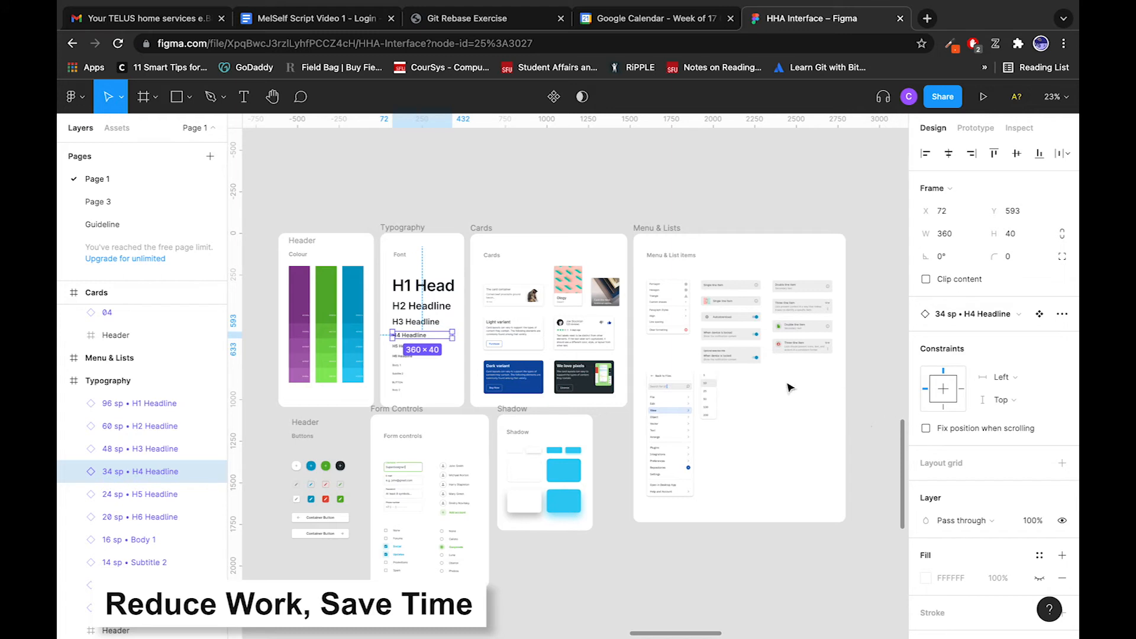
pyautogui.doubleClick(417, 337)
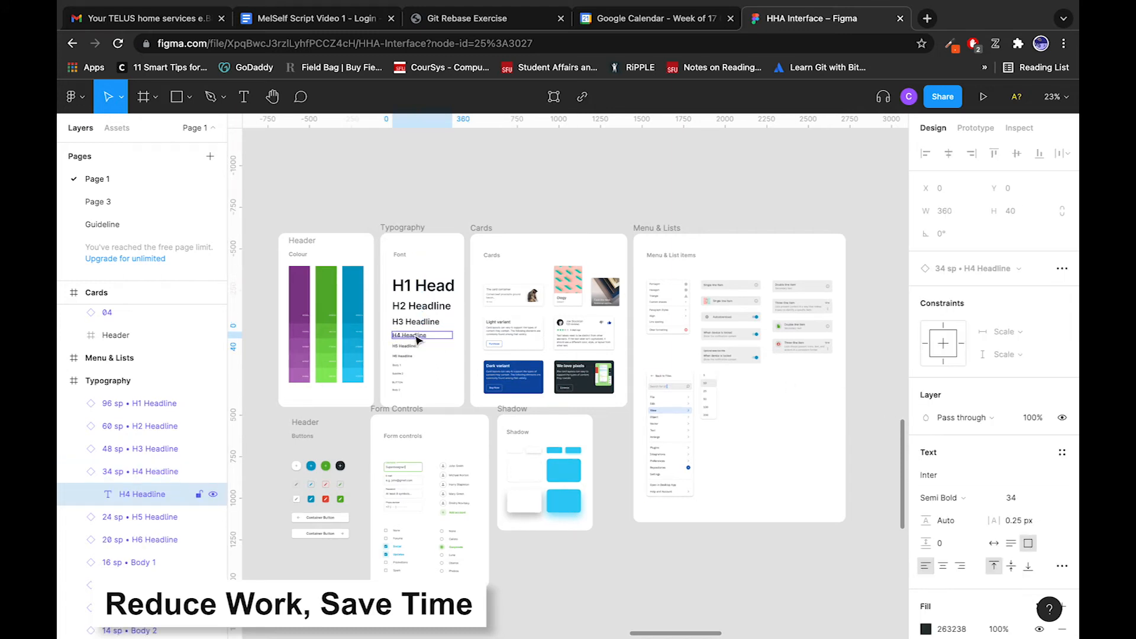
pyautogui.click(408, 347)
pyautogui.doubleClick(408, 348)
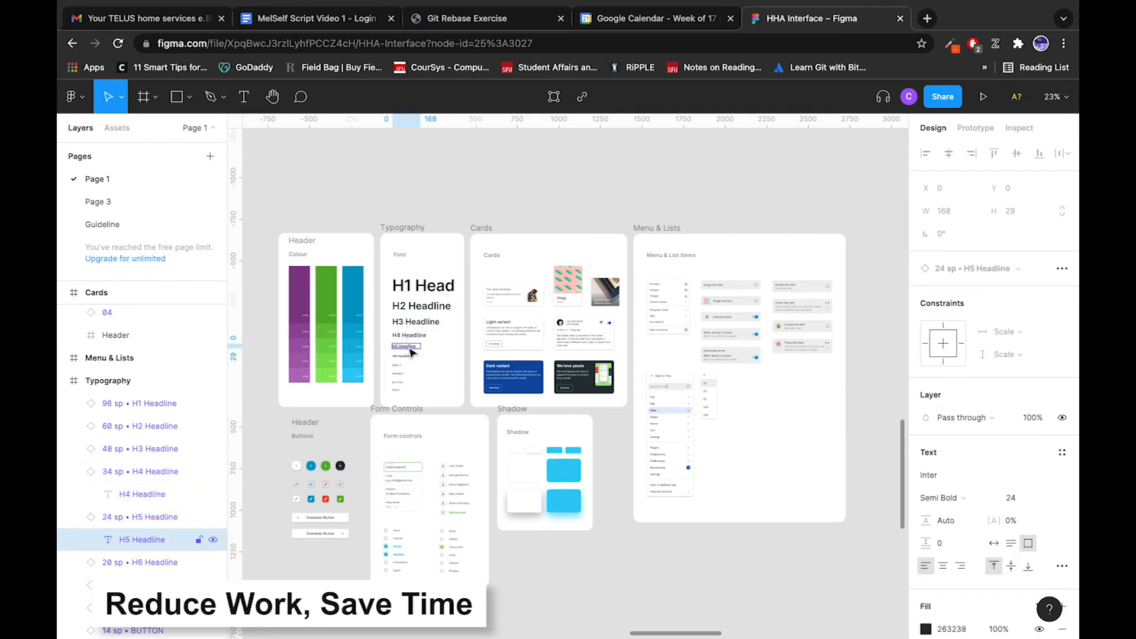
pyautogui.click(472, 204)
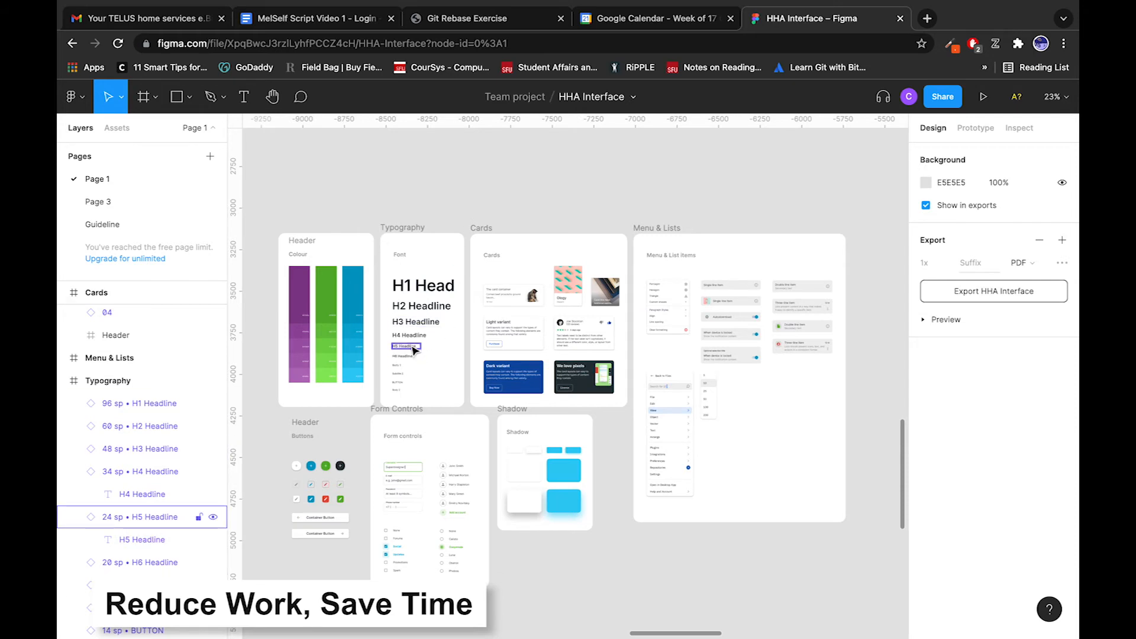
# Step: Try to move a small headline sample out above the Typography frame, and undo the move
pyautogui.scroll(-10, 450, 367)
pyautogui.hscroll(-10, 450, 367)
pyautogui.hscroll(-15, 467, 375)
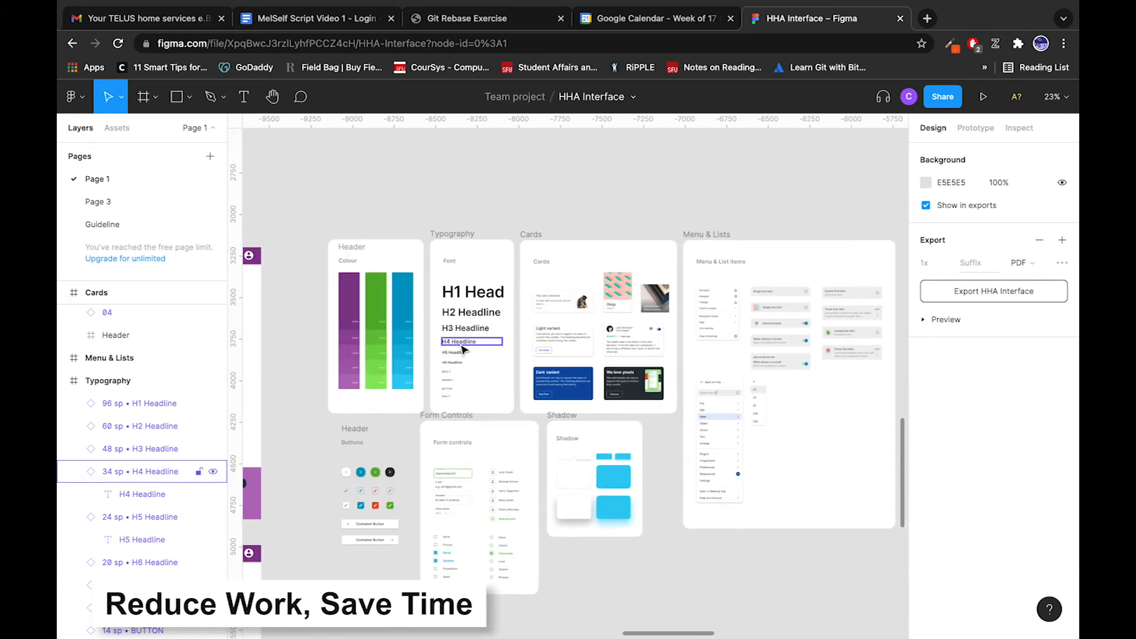
pyautogui.moveTo(461, 358); pyautogui.dragTo(484, 214)
pyautogui.press('super+z')
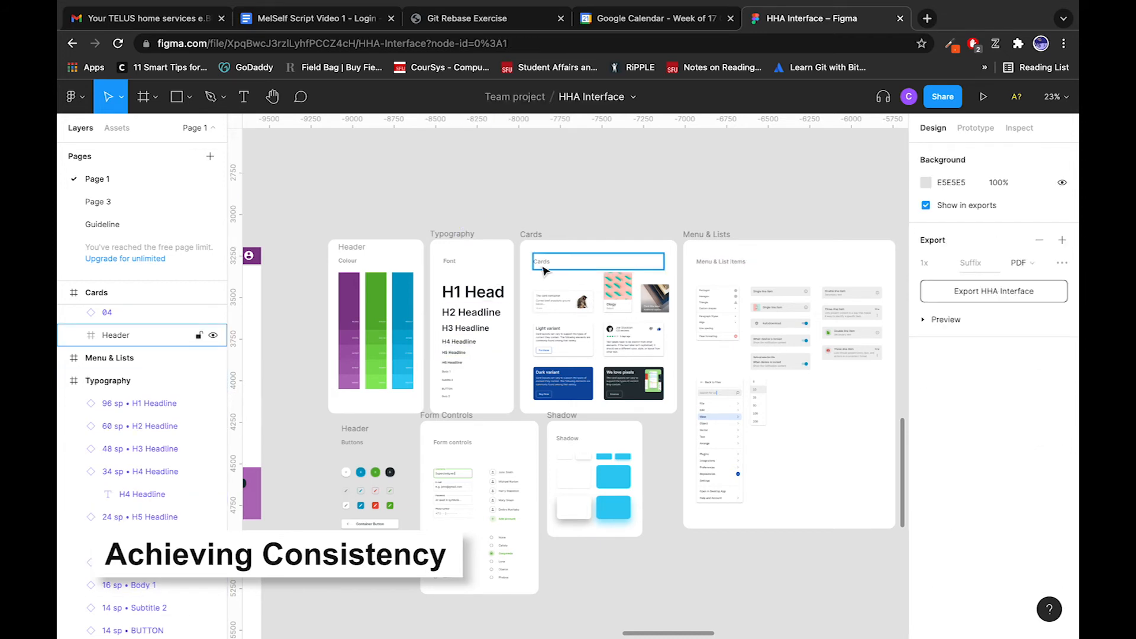
# Step: Copy the text input group from the Form Controls frame to X -7659, Y 5097 below the Shadow frame
pyautogui.scroll(3, 545, 272)
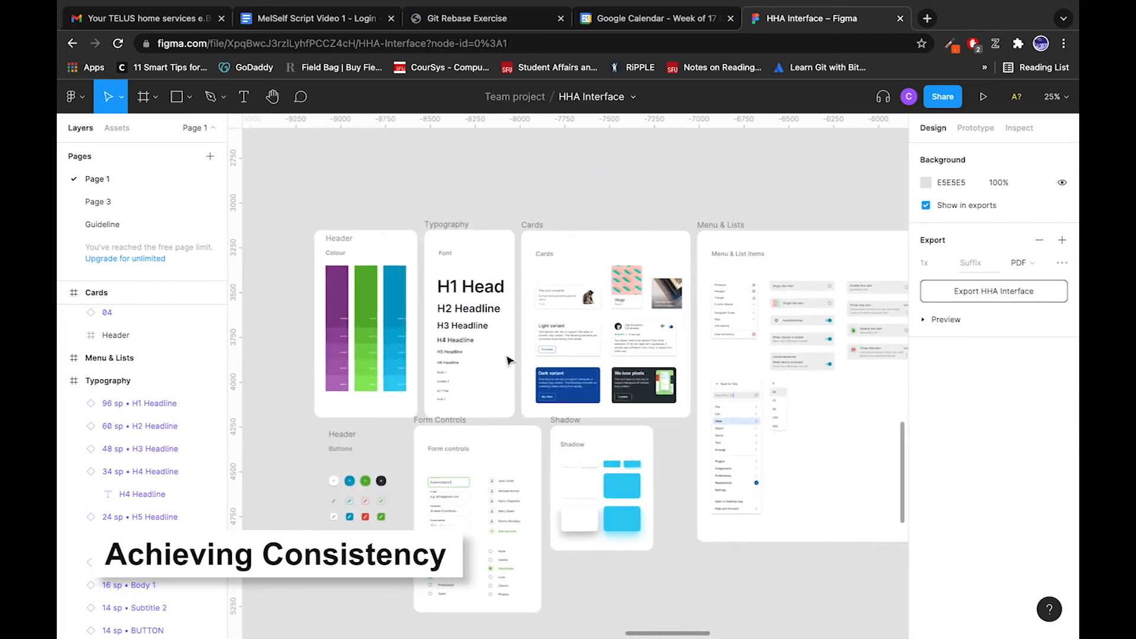
pyautogui.scroll(-2, 508, 360)
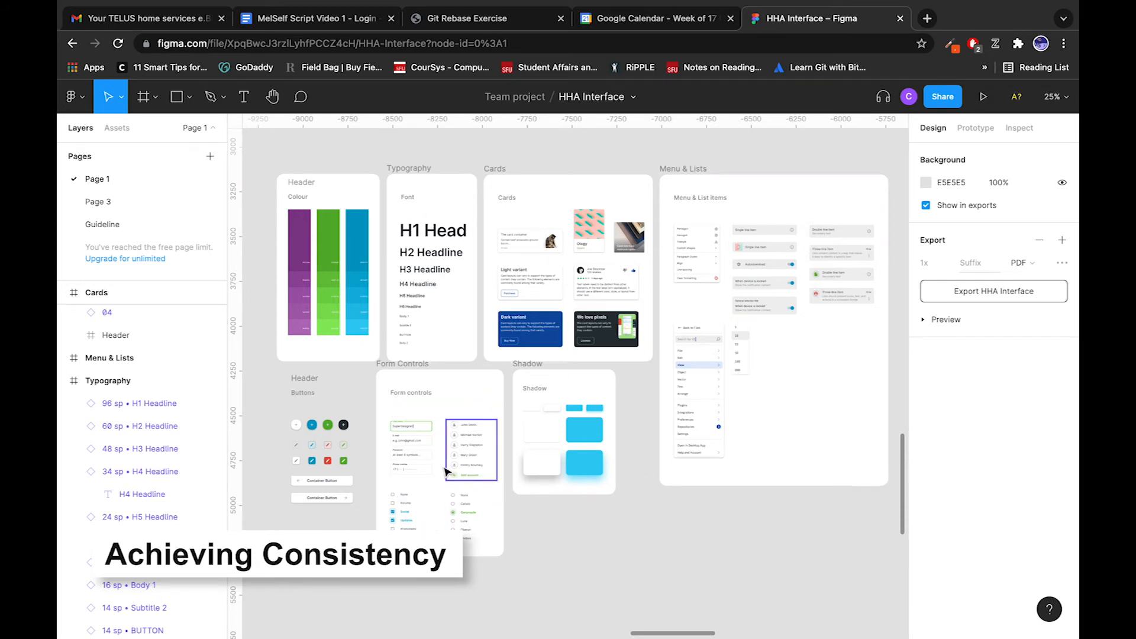
pyautogui.moveTo(402, 435); pyautogui.dragTo(565, 537)
pyautogui.scroll(5, 572, 549)
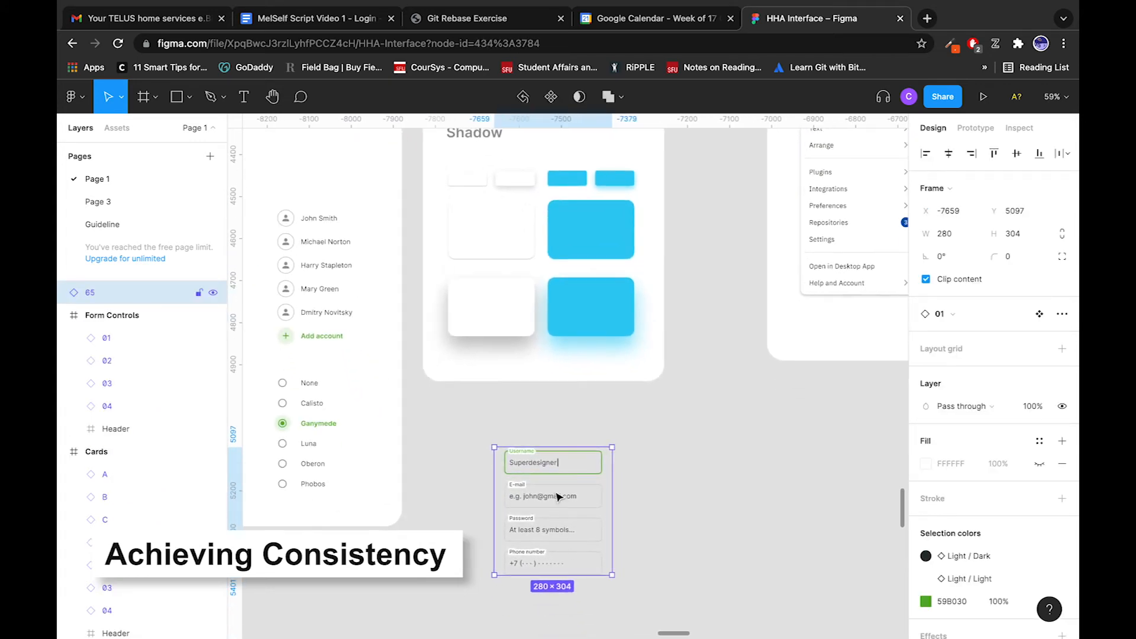
pyautogui.scroll(-2, 545, 479)
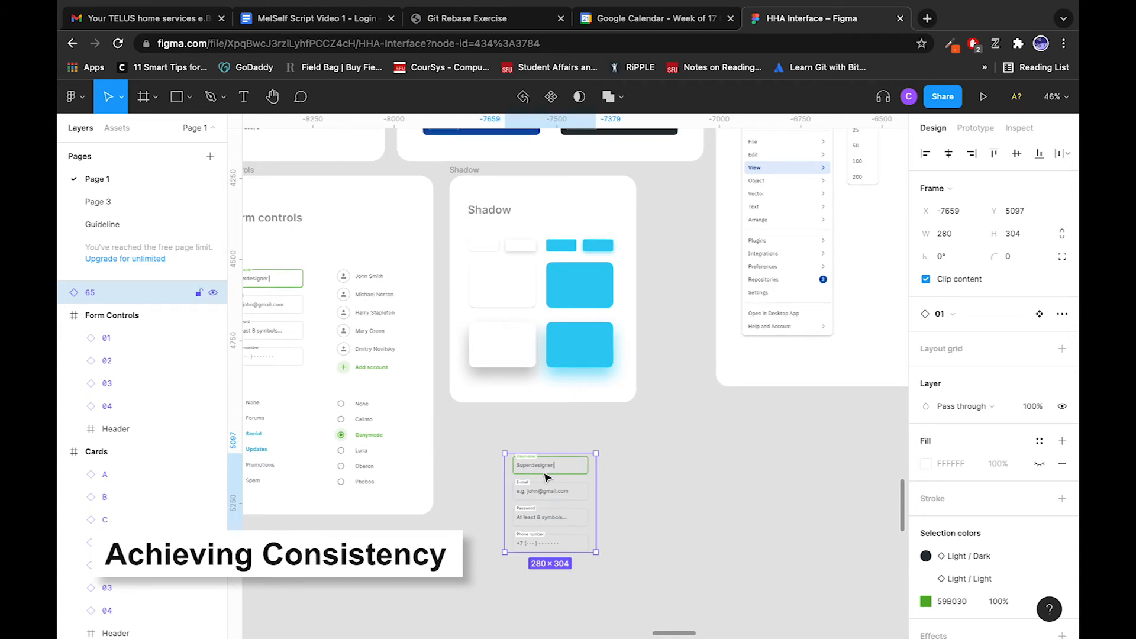
# Step: Duplicate the copied input group to X -7187 and X -6879 at Y 5075, and recolor the second duplicate's green to blue 2144FF
pyautogui.moveTo(548, 482); pyautogui.dragTo(799, 476)
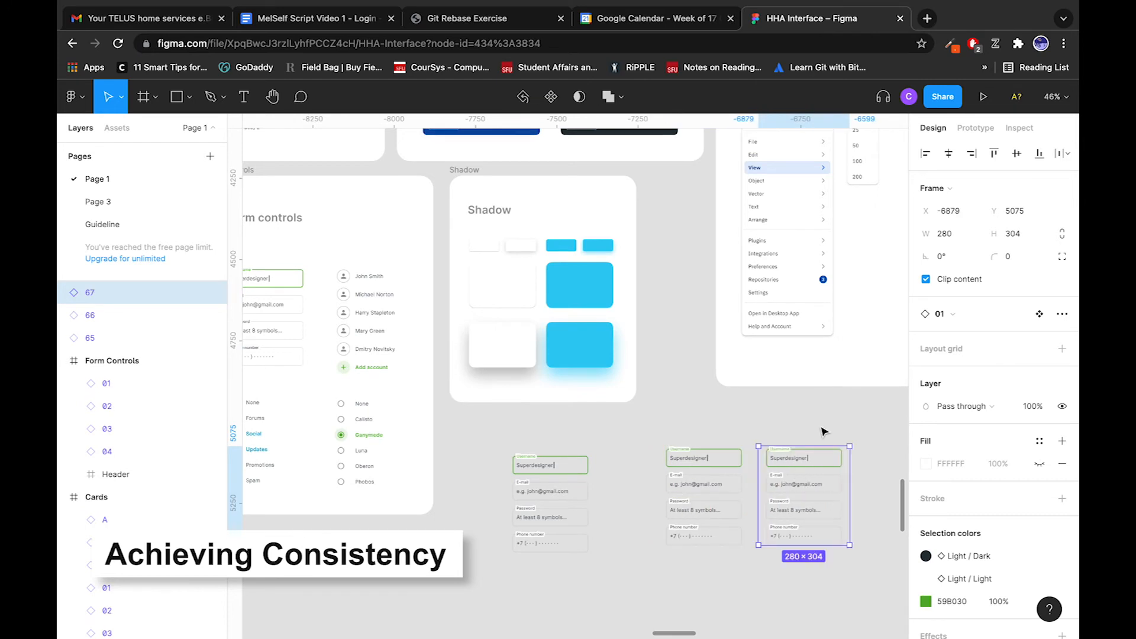
pyautogui.click(926, 601)
pyautogui.moveTo(822, 427); pyautogui.dragTo(687, 342)
pyautogui.click(854, 471)
pyautogui.click(838, 365)
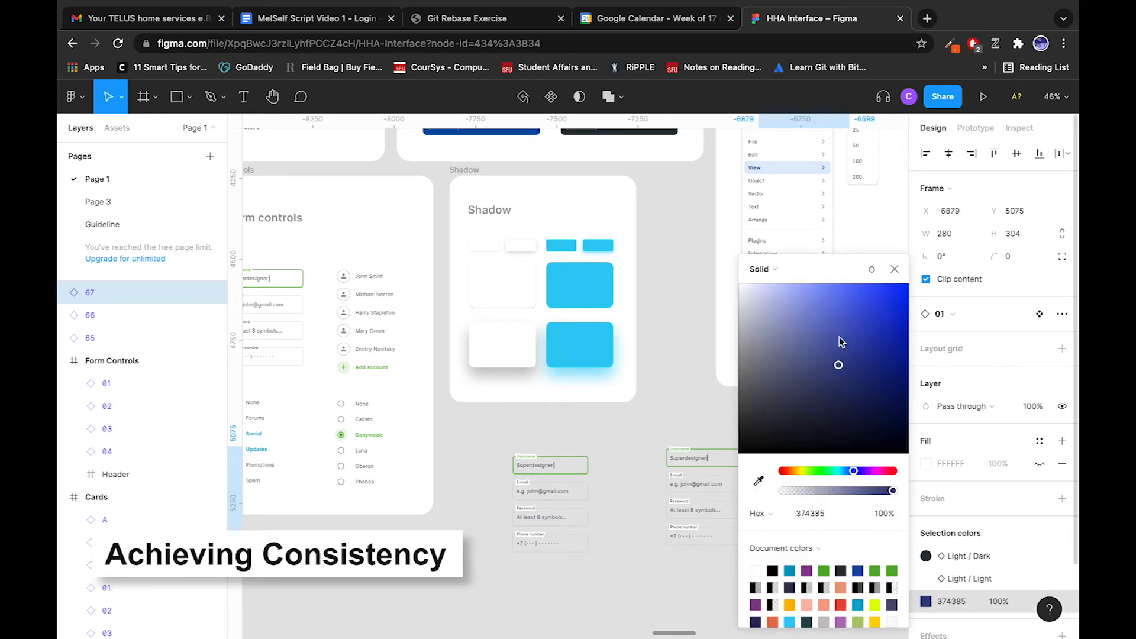
pyautogui.click(697, 411)
# Step: Recolor the green in the middle input group at X -7187 to red B03030
pyautogui.click(716, 473)
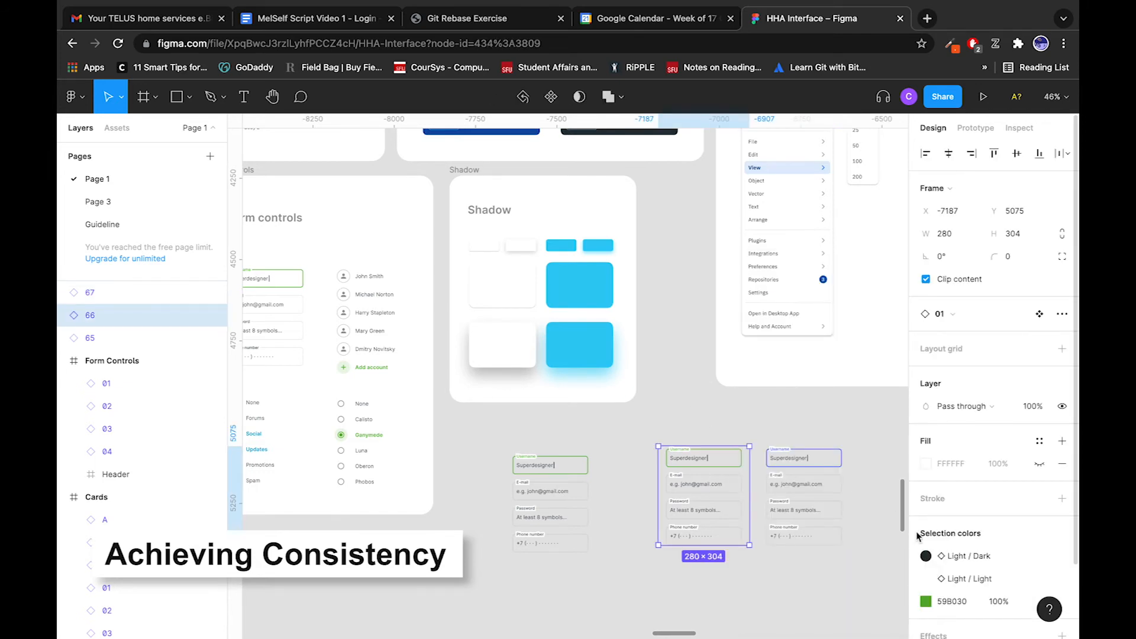
pyautogui.click(932, 607)
pyautogui.moveTo(815, 471); pyautogui.dragTo(775, 479)
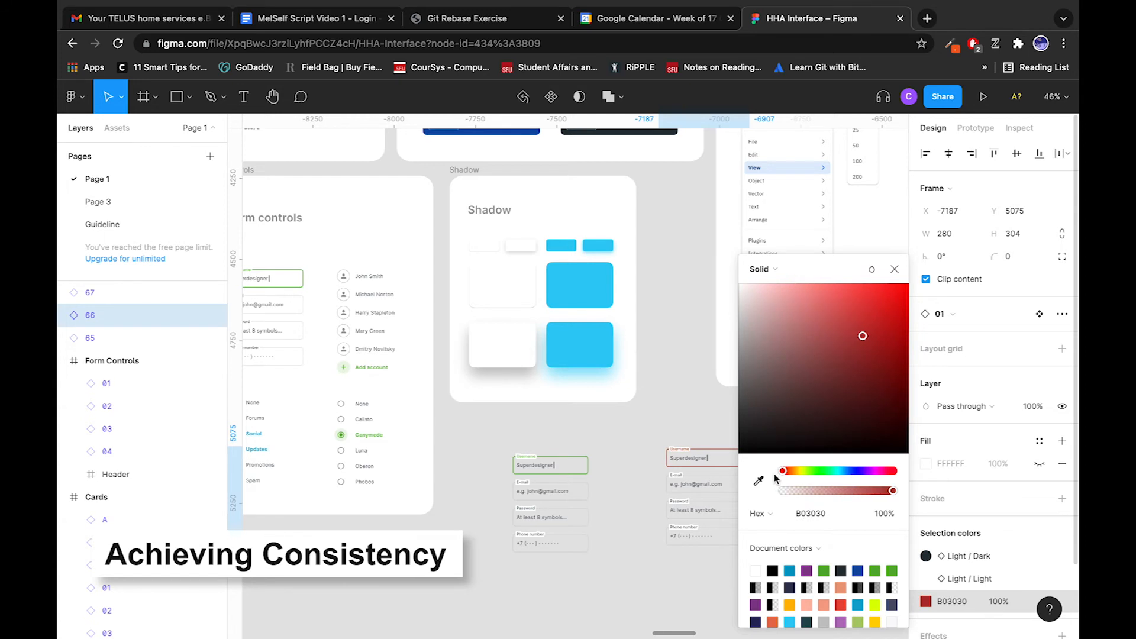
pyautogui.click(593, 404)
# Step: Line up the red input group at X -7327 and the blue one at X -7034, both at Y 5097, beside the green group
pyautogui.click(802, 473)
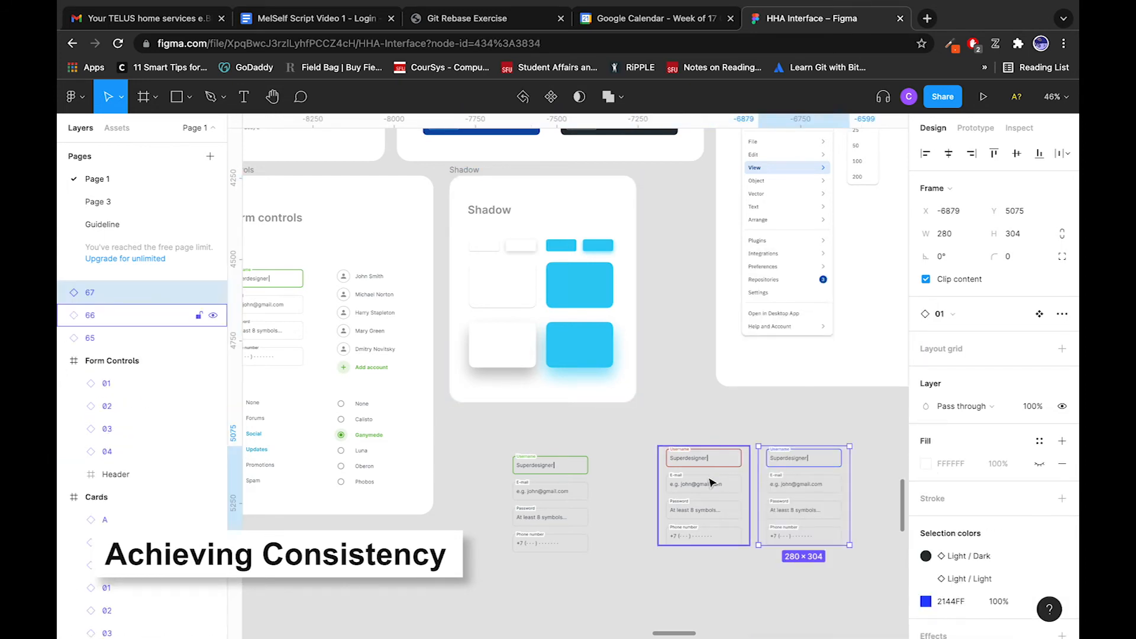
pyautogui.press('Tab')
pyautogui.press('Tab')
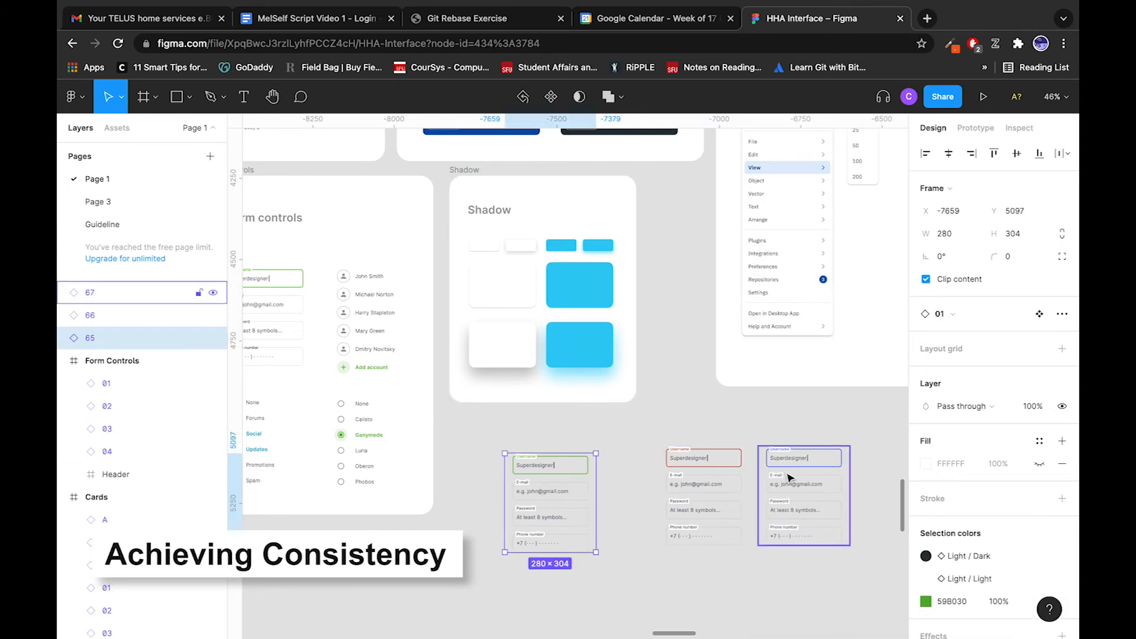
pyautogui.hotkey('shift', 'Tab')
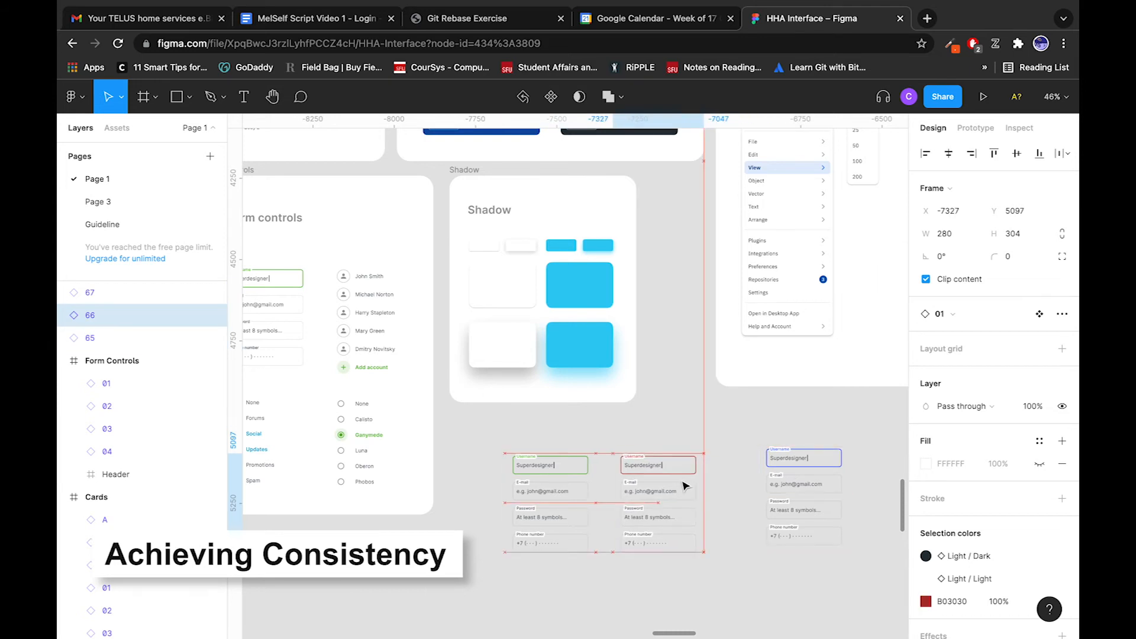
pyautogui.click(802, 475)
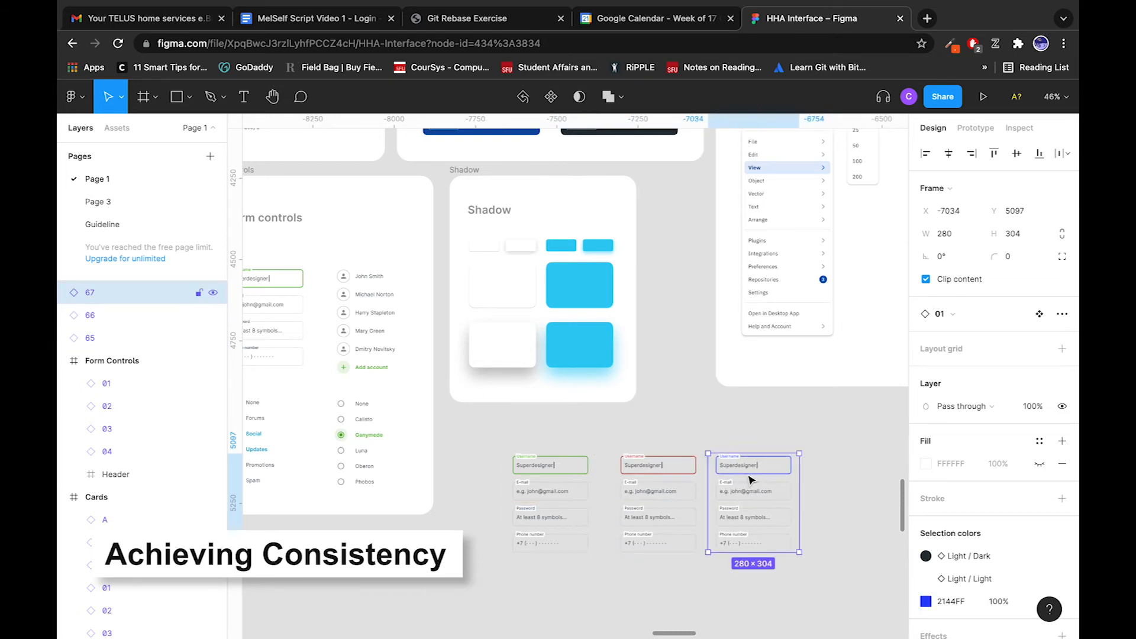
# Step: Select the red and blue input groups below the Shadow frame together and delete them
pyautogui.scroll(-5, 751, 479)
pyautogui.hscroll(10, 749, 479)
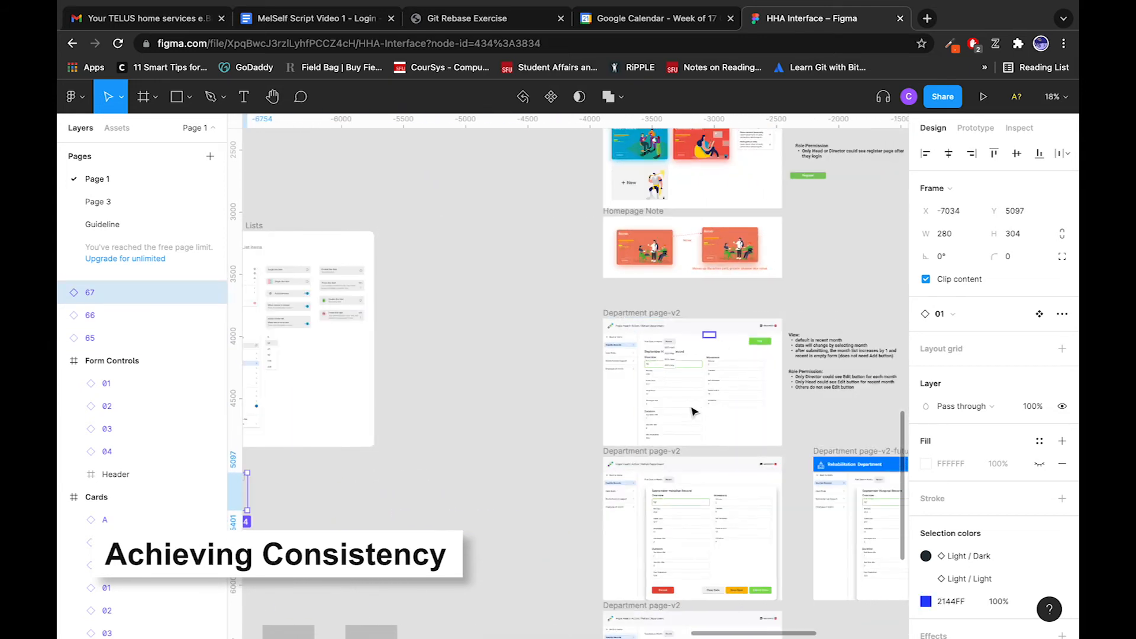
pyautogui.hscroll(-4, 592, 463)
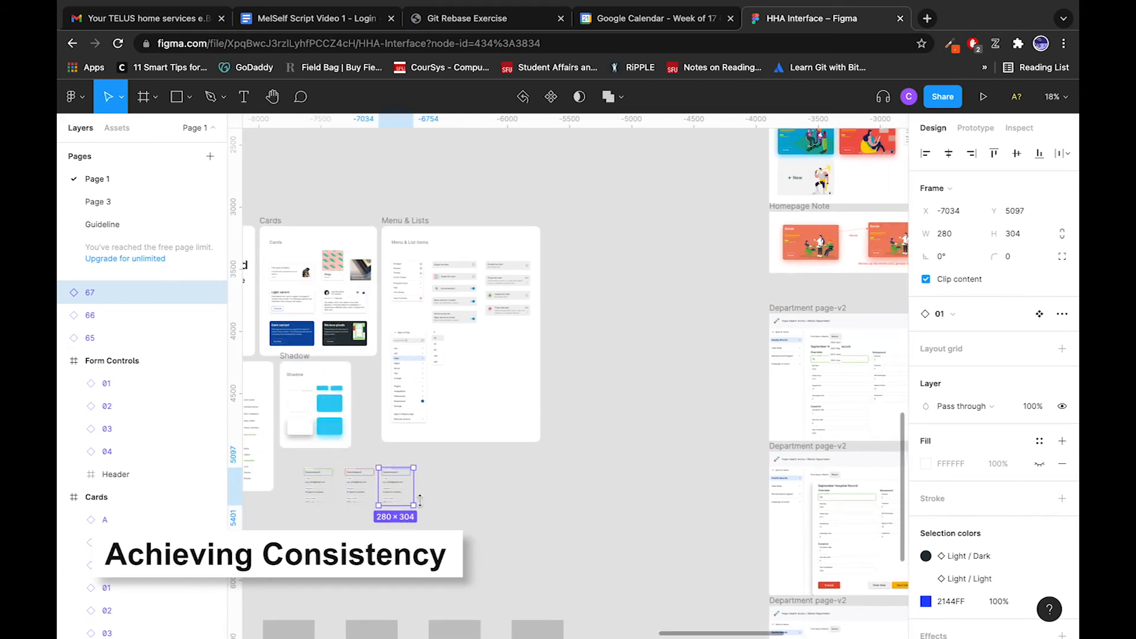
pyautogui.scroll(1, 592, 463)
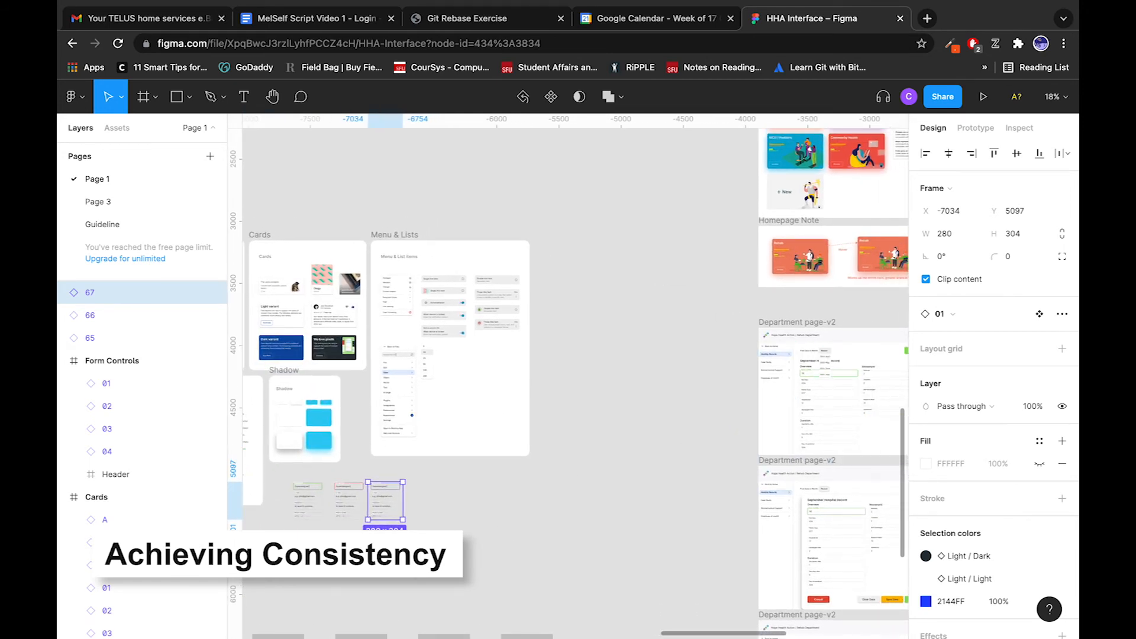
pyautogui.moveTo(440, 500); pyautogui.dragTo(360, 505)
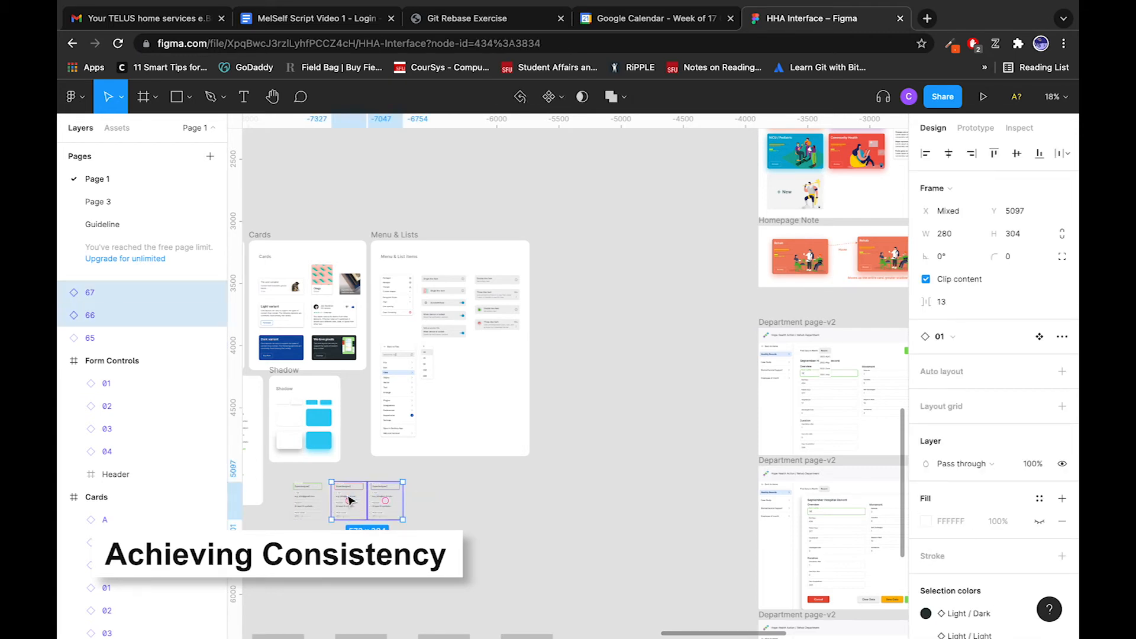
pyautogui.press('Delete')
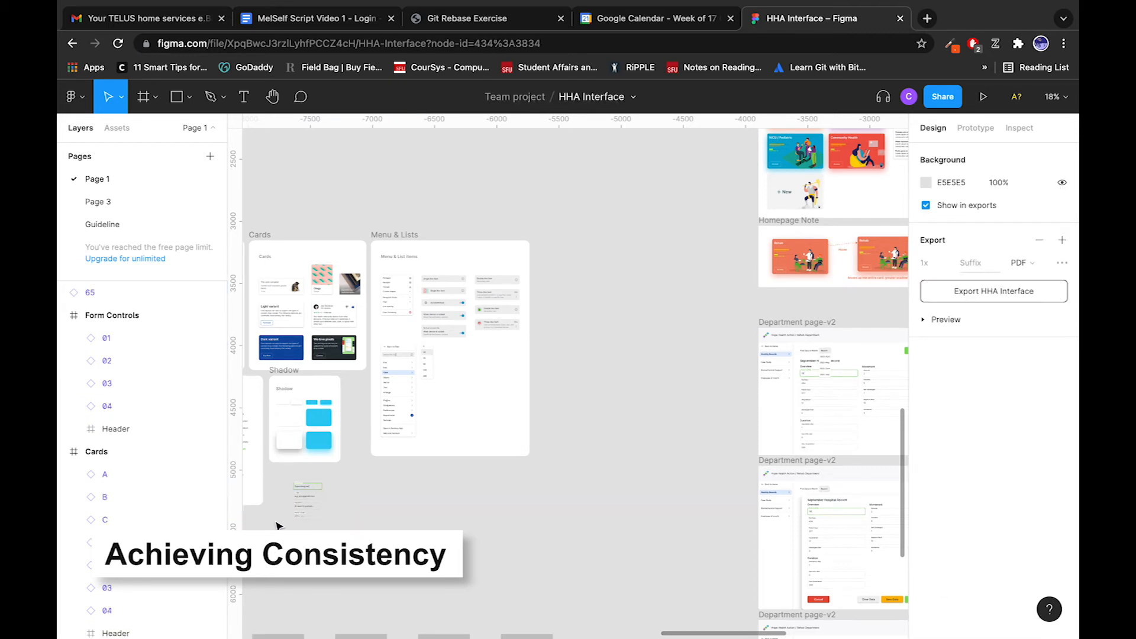
# Step: Examine the remaining green input group, the style guide frames, and the matching form fields in the second Department page-v2 frame
pyautogui.scroll(5, 276, 526)
pyautogui.scroll(3, 286, 525)
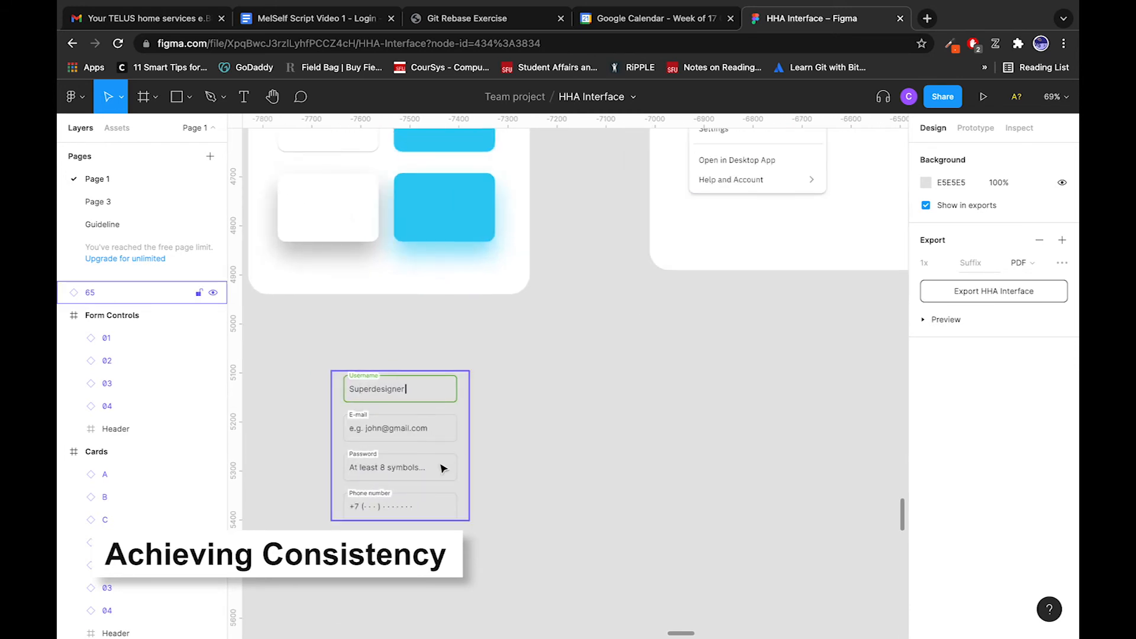
pyautogui.scroll(-4, 444, 467)
pyautogui.hscroll(5, 450, 477)
pyautogui.hscroll(-4, 449, 477)
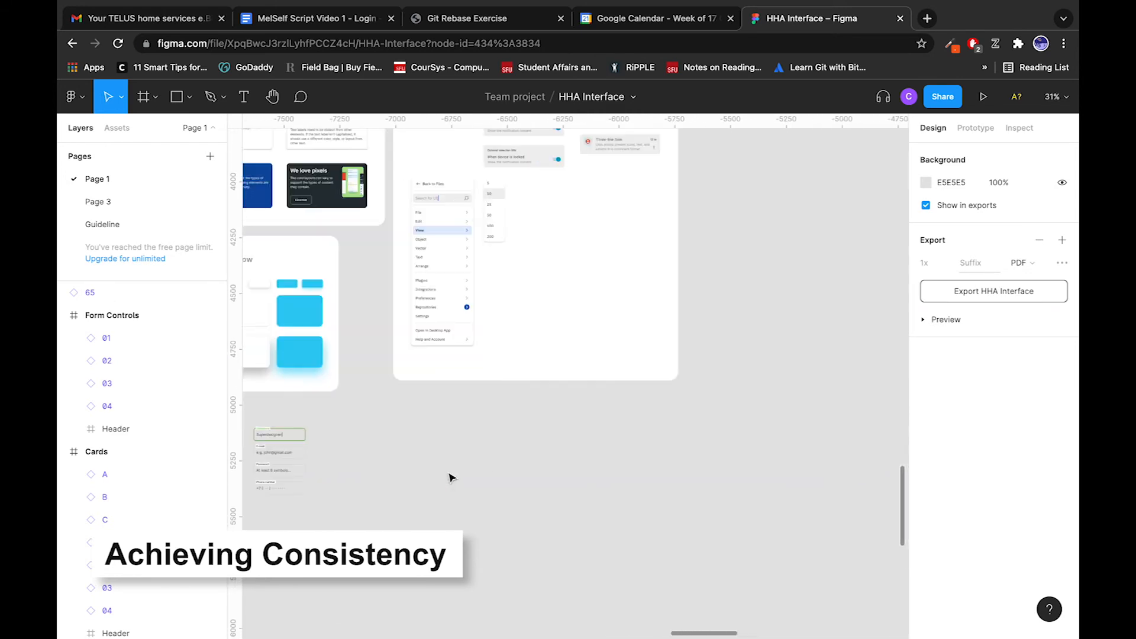
pyautogui.hscroll(-3, 335, 468)
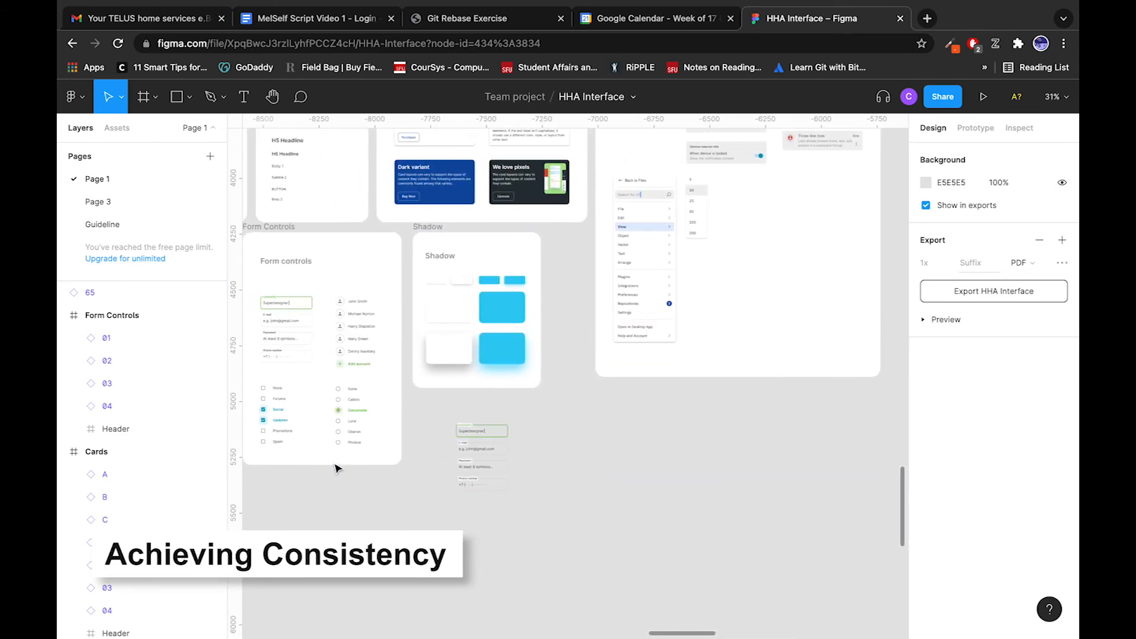
pyautogui.scroll(-4, 404, 443)
pyautogui.hscroll(10, 404, 444)
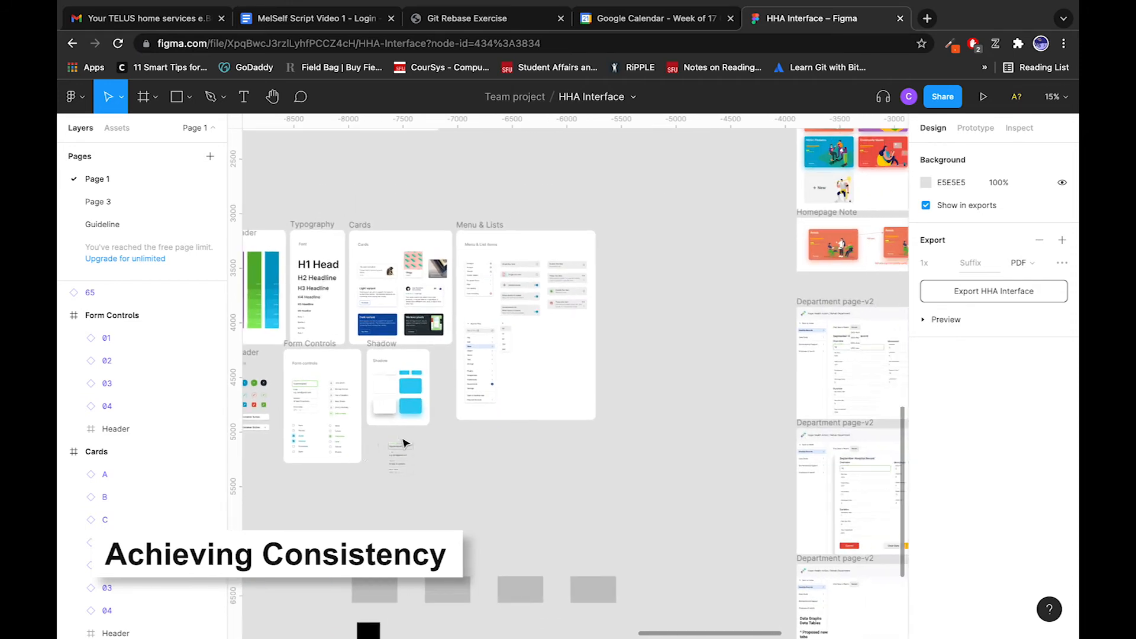
pyautogui.scroll(4, 515, 375)
pyautogui.scroll(-5, 514, 375)
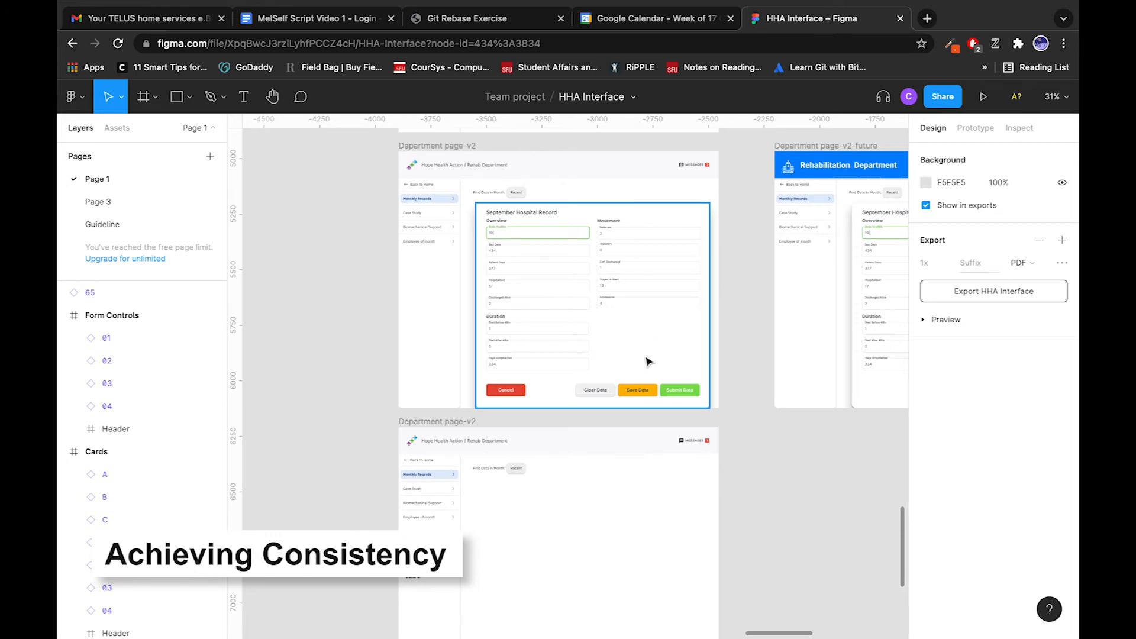
pyautogui.scroll(1, 560, 386)
pyautogui.scroll(4, 559, 385)
pyautogui.scroll(-3, 559, 386)
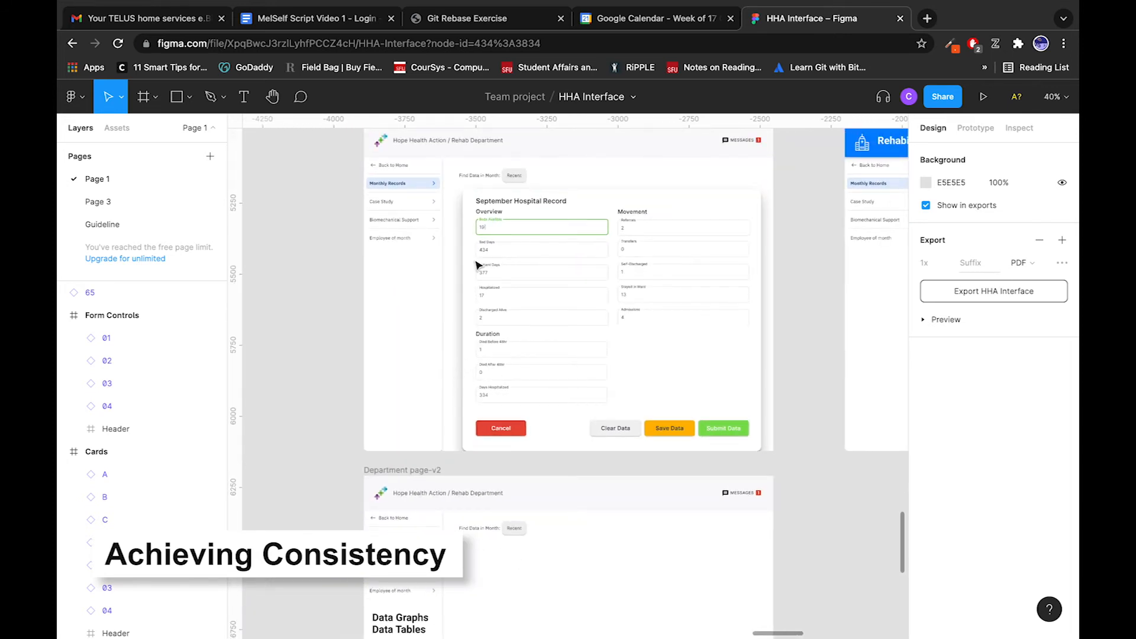
# Step: Try to move the September Hospital Record form within the second Department page-v2 frame, and undo the move
pyautogui.click(481, 296)
pyautogui.moveTo(481, 295); pyautogui.dragTo(503, 316)
pyautogui.press('super+z')
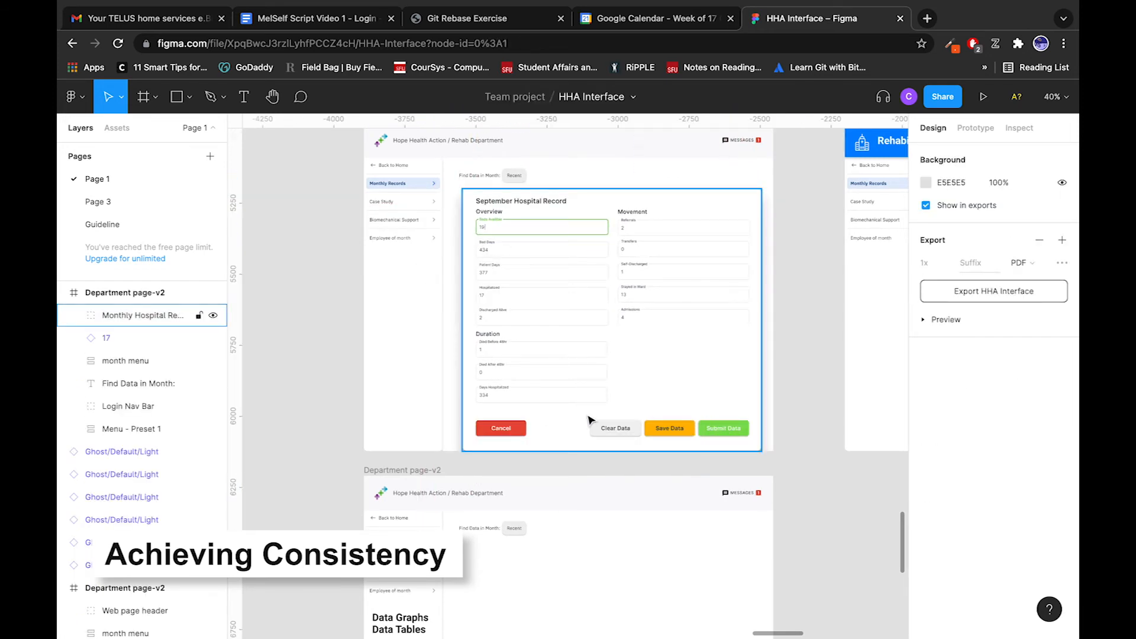
# Step: Copy the Monthly Hospital Record Form group from the second Department page-v2 frame to X -5098, Y 5219 beside the page, and deselect it
pyautogui.scroll(-3, 625, 358)
pyautogui.click(625, 358)
pyautogui.moveTo(626, 358); pyautogui.dragTo(390, 326)
pyautogui.scroll(-3, 391, 326)
pyautogui.scroll(2, 397, 324)
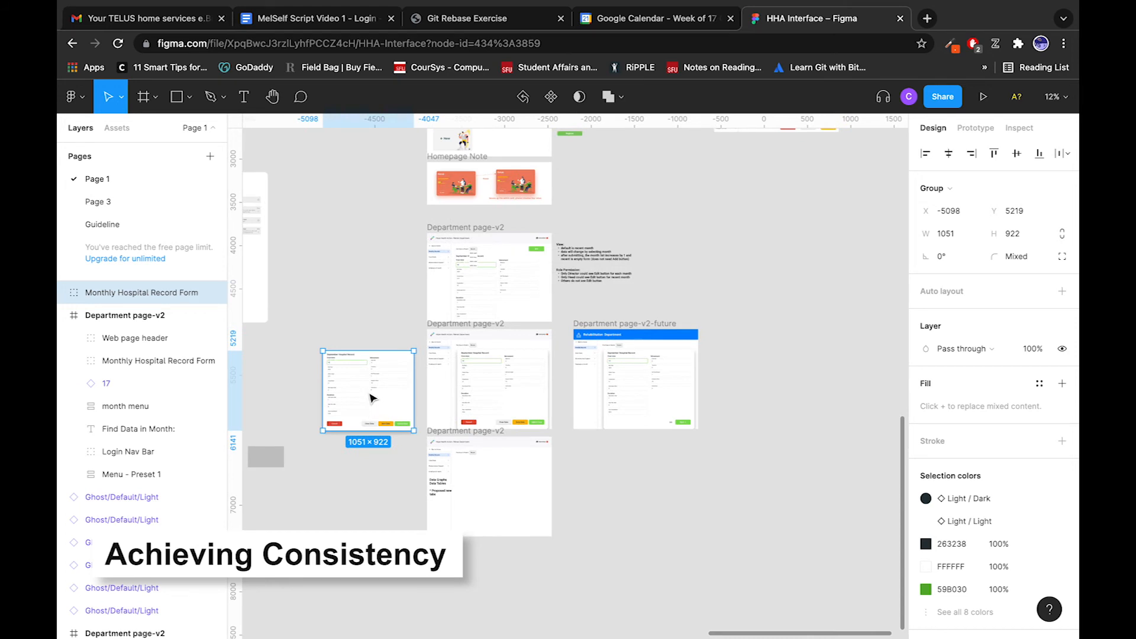
pyautogui.doubleClick(372, 397)
pyautogui.click(350, 340)
pyautogui.scroll(3, 345, 385)
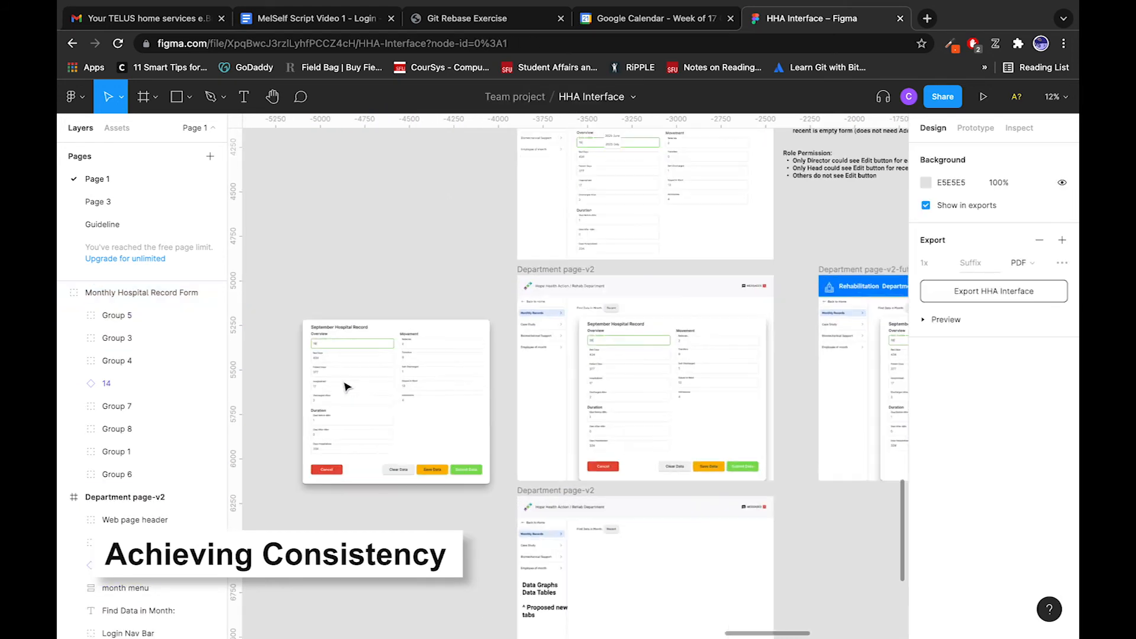
# Step: Delete the copied Monthly Hospital Record Form group beside the second Department page-v2 frame
pyautogui.click(345, 385)
pyautogui.scroll(5, 345, 385)
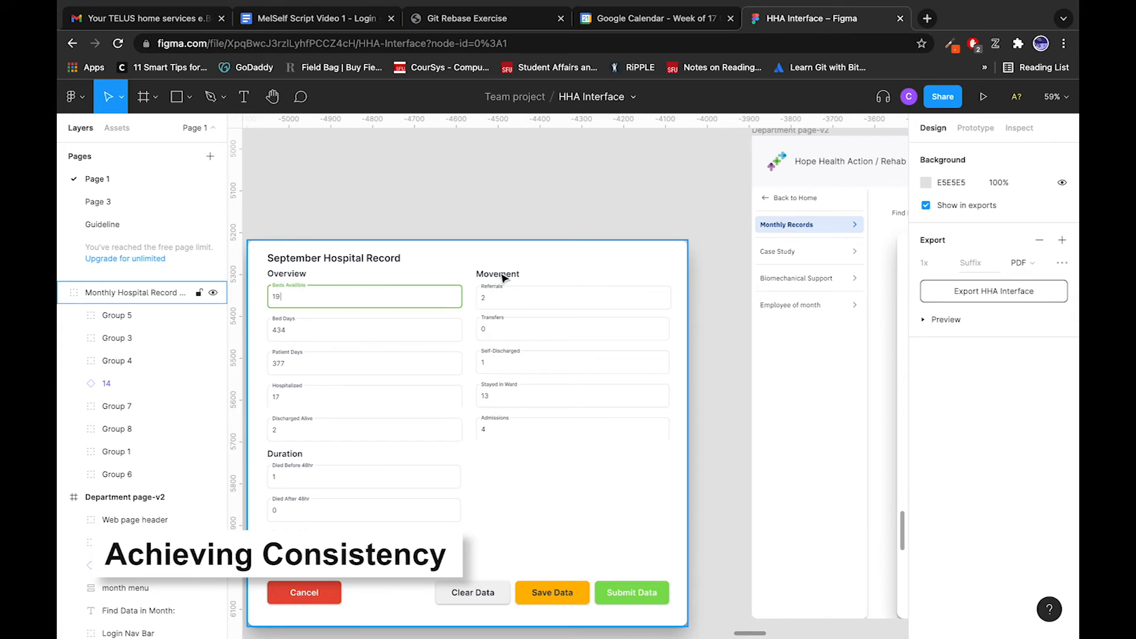
pyautogui.click(530, 414)
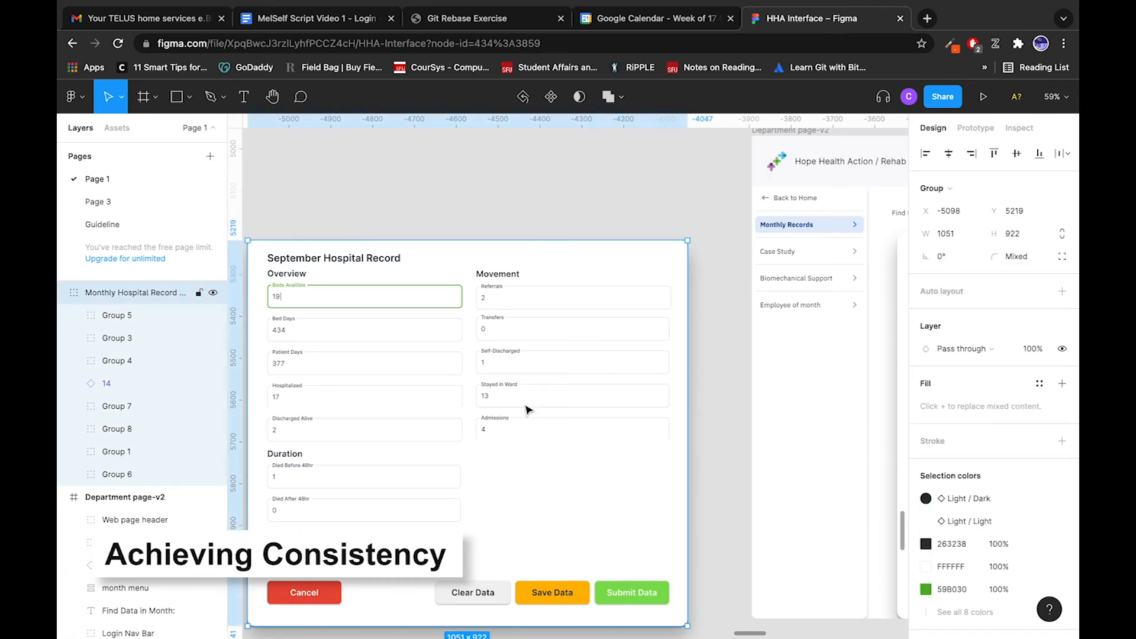
pyautogui.press('Delete')
# Step: Survey the style guide frames alongside the Department page-v2 frames and the other page designs on the canvas
pyautogui.keyDown('ctrl'); pyautogui.scroll(-5, 503, 399); pyautogui.keyUp('ctrl')
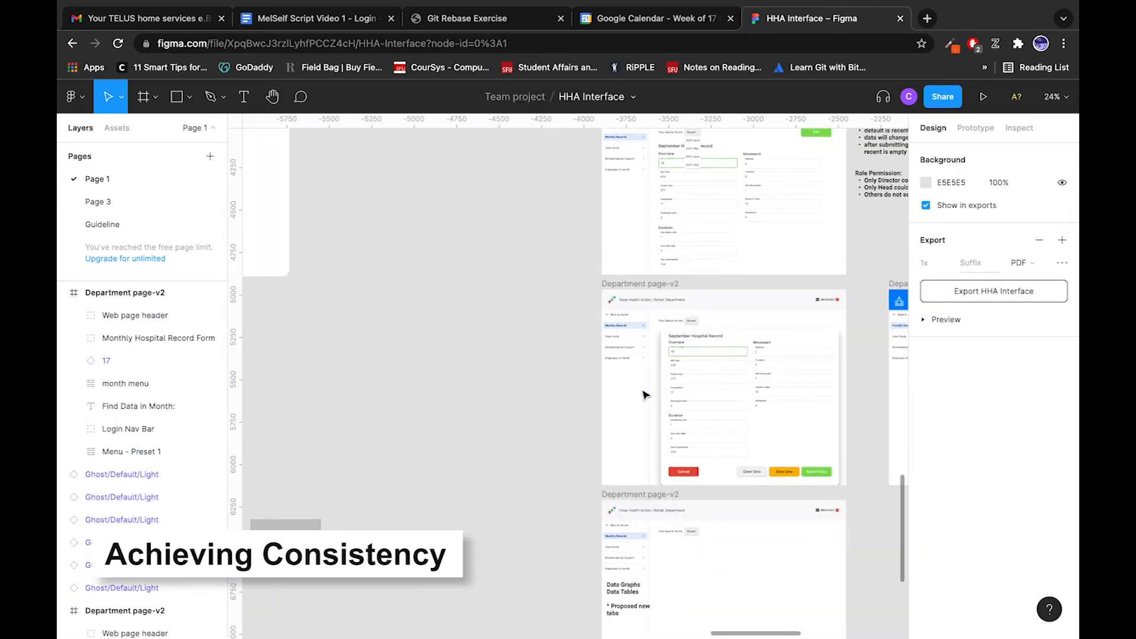
pyautogui.hscroll(-10, 645, 395)
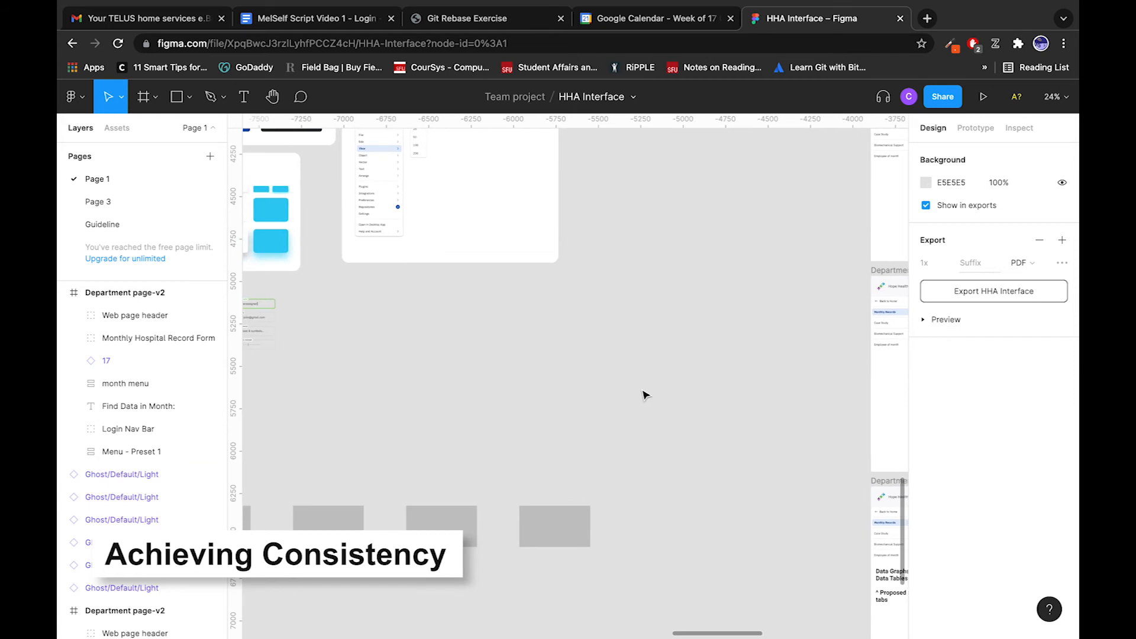
pyautogui.hscroll(-10, 659, 376)
pyautogui.scroll(4, 659, 377)
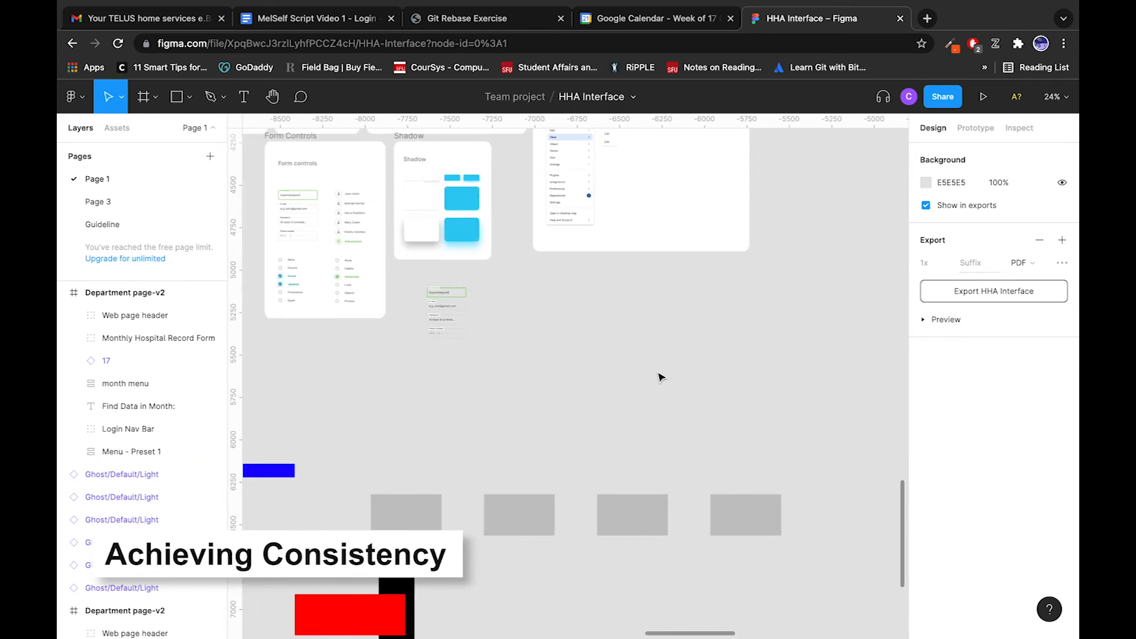
pyautogui.scroll(3, 660, 377)
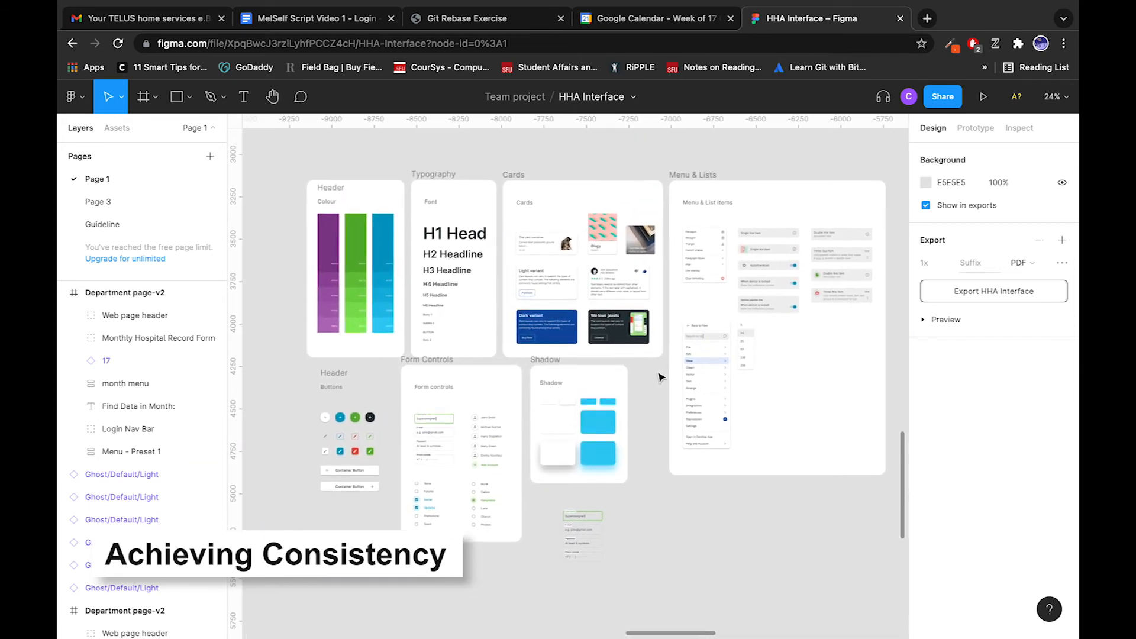
pyautogui.scroll(-5, 661, 377)
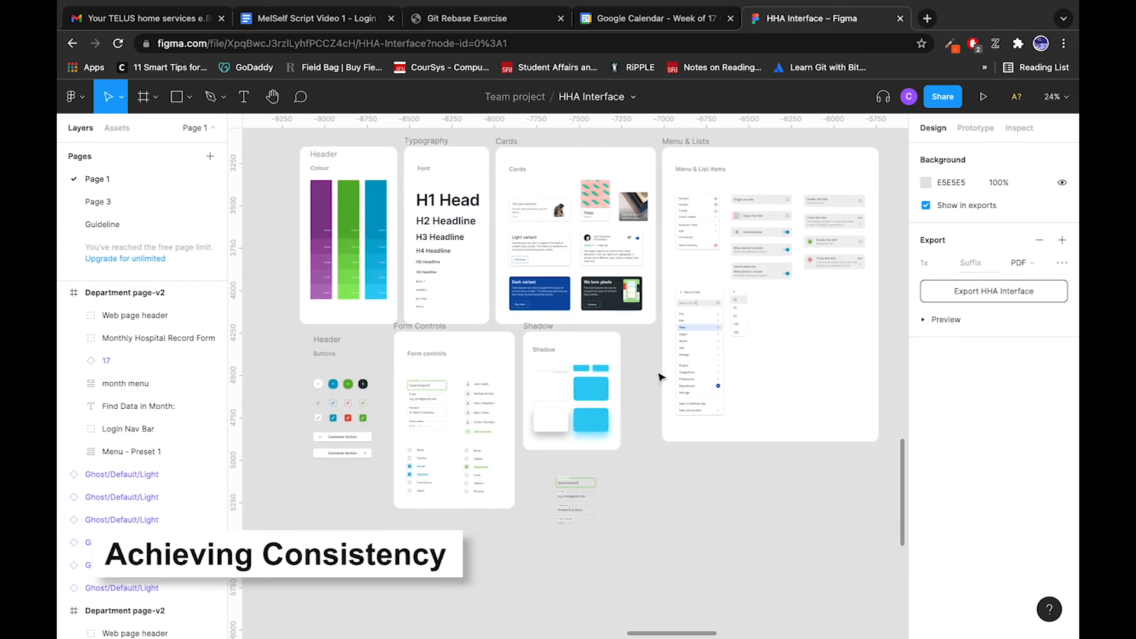
pyautogui.hscroll(6, 661, 377)
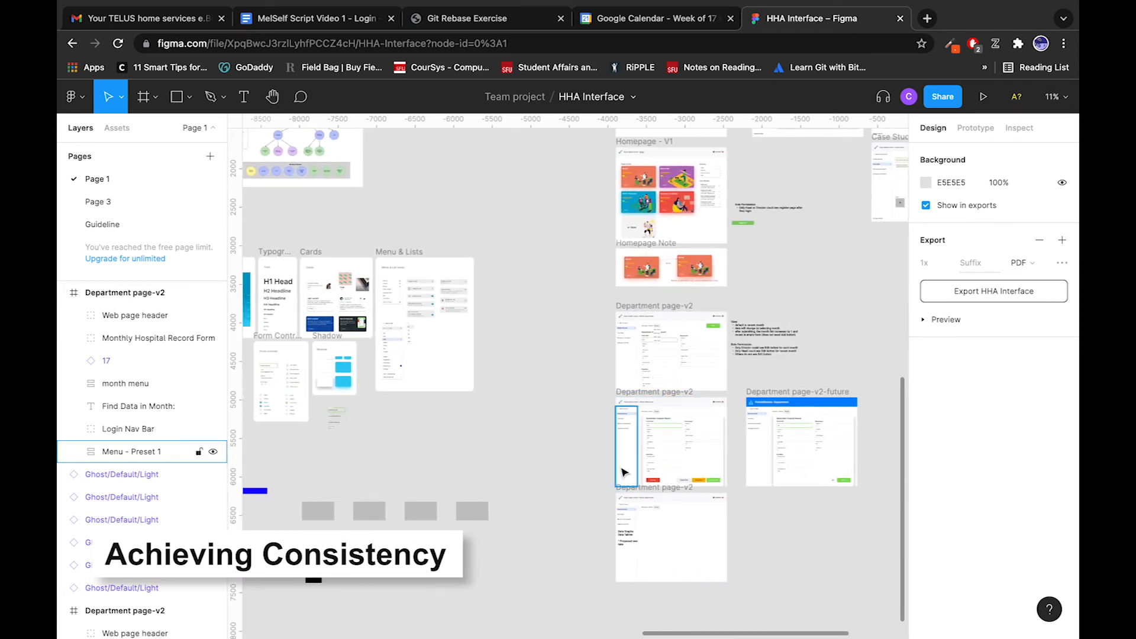
pyautogui.hscroll(-5, 542, 438)
pyautogui.scroll(2, 542, 439)
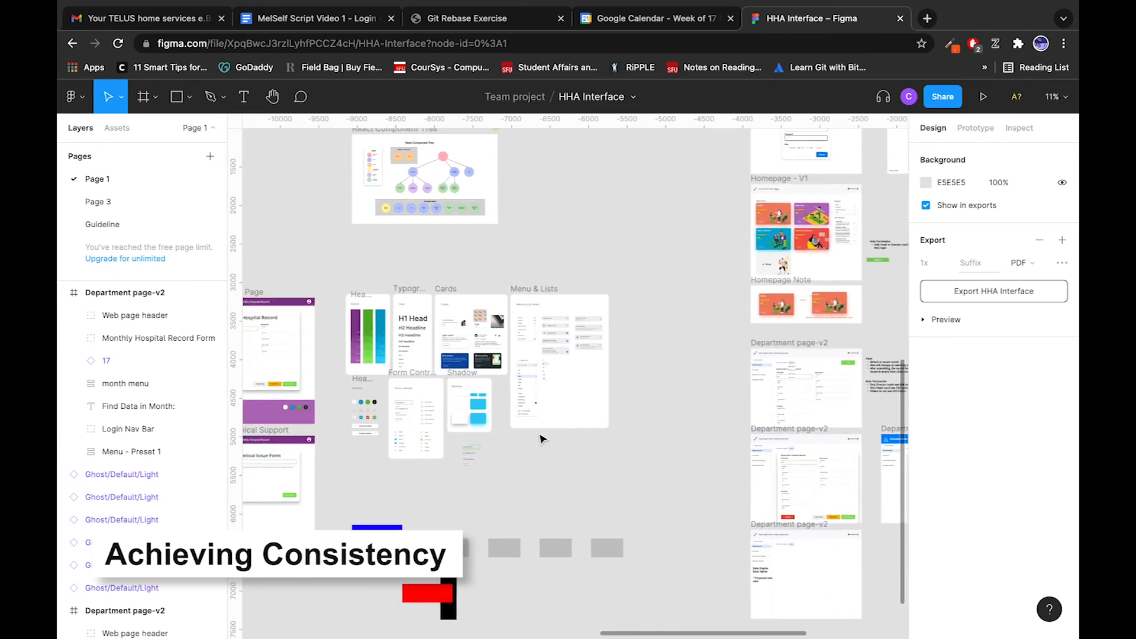
pyautogui.scroll(-2, 542, 439)
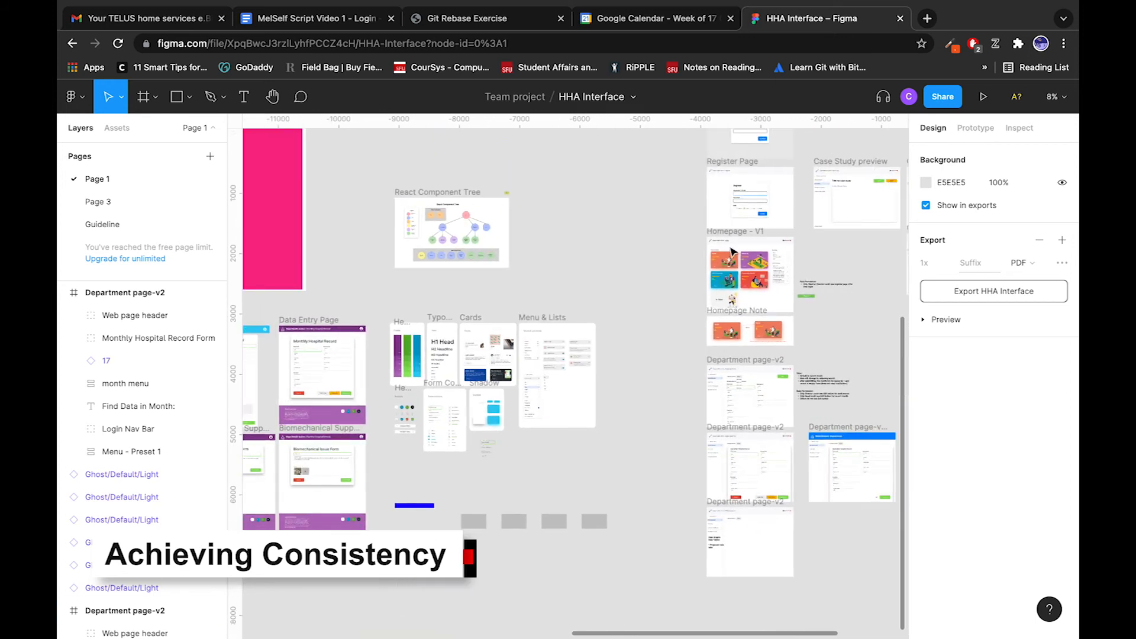
# Step: Examine the style guide's Colour, Typography, Cards, Menu & Lists, Buttons, Form Controls and Shadow sections up close
pyautogui.scroll(4, 455, 396)
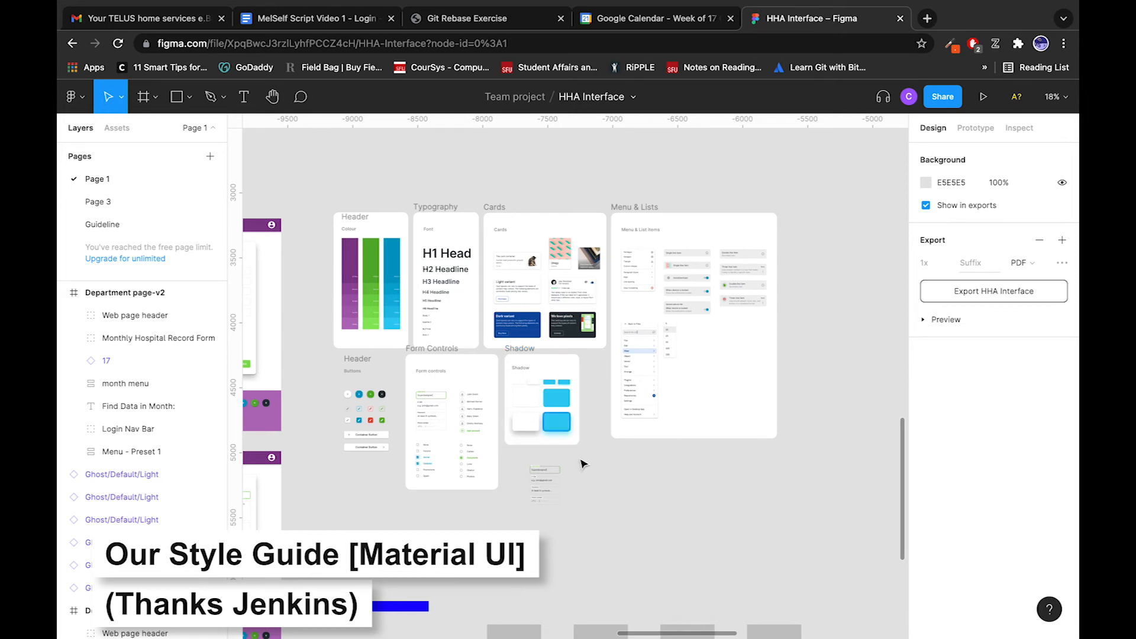
pyautogui.scroll(-2, 569, 436)
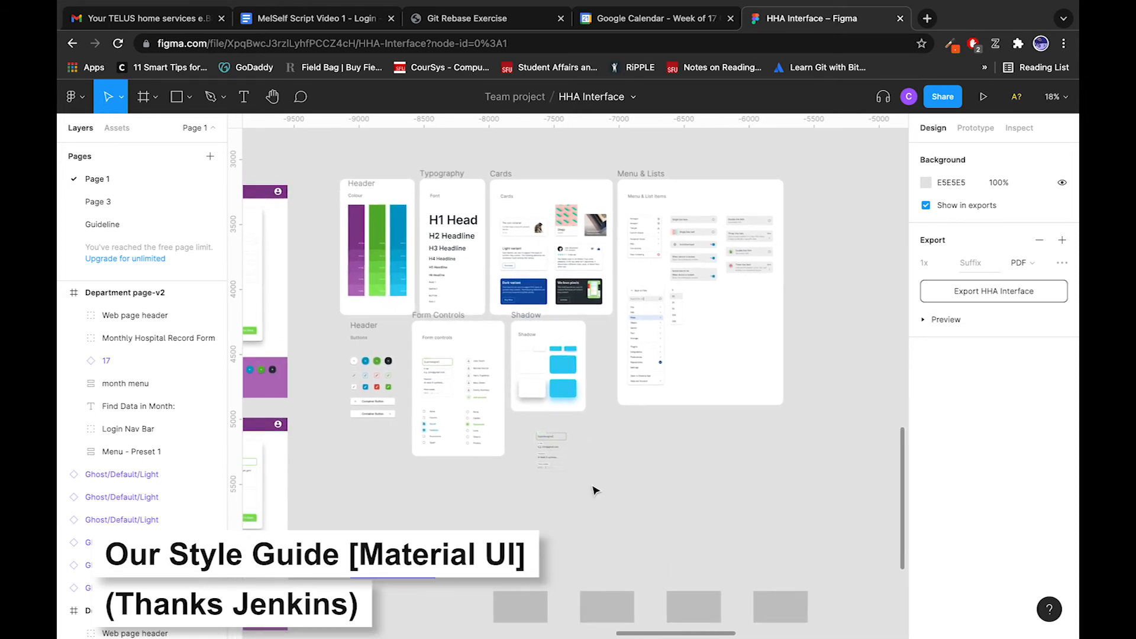
pyautogui.scroll(3, 595, 490)
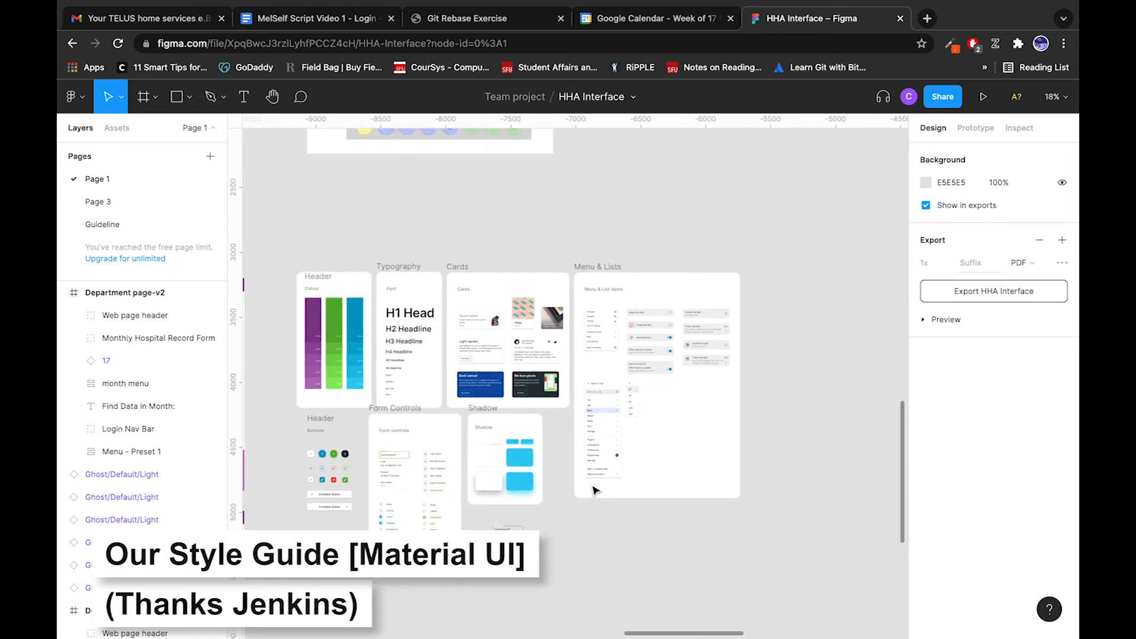
pyautogui.scroll(5, 594, 490)
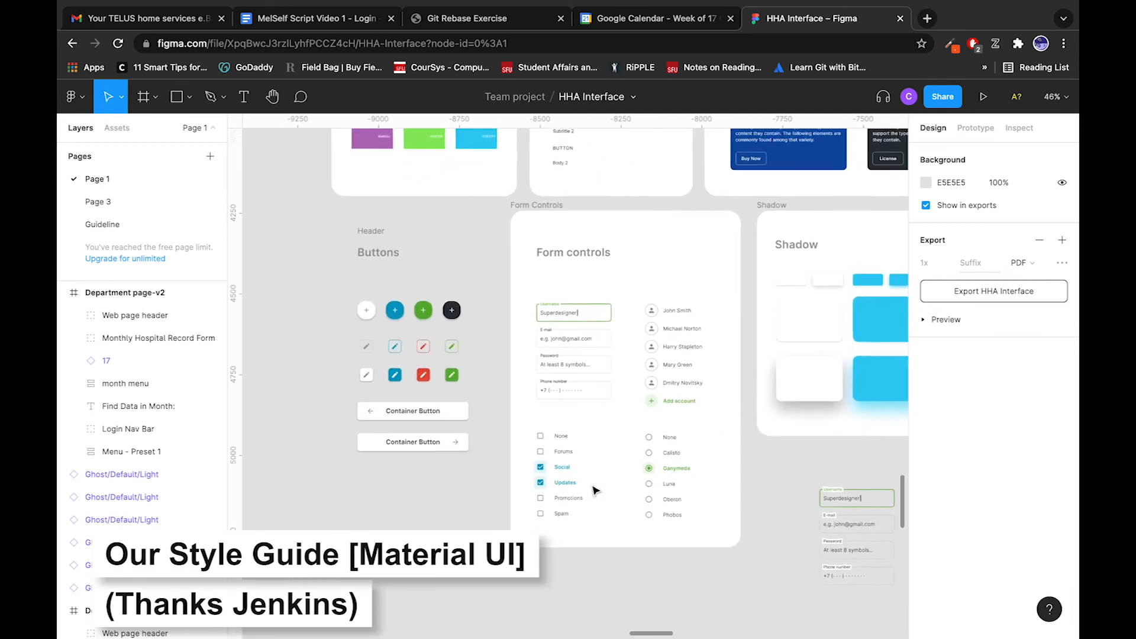
pyautogui.scroll(5, 595, 490)
pyautogui.hscroll(5, 594, 489)
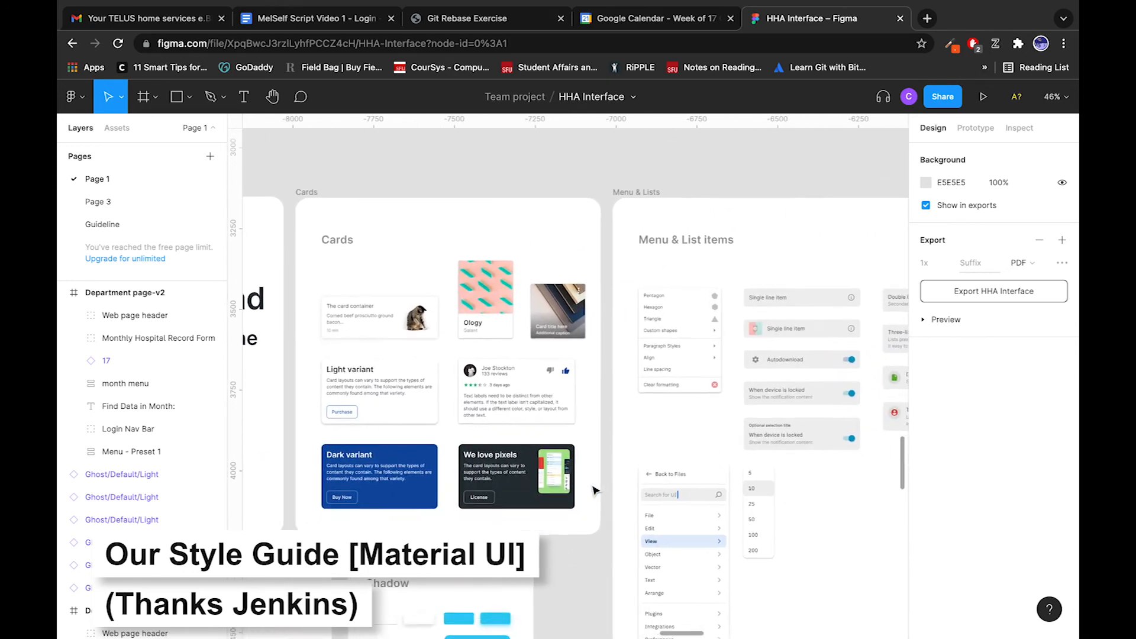
pyautogui.scroll(-5, 595, 490)
pyautogui.hscroll(3, 594, 490)
pyautogui.hscroll(-8, 595, 489)
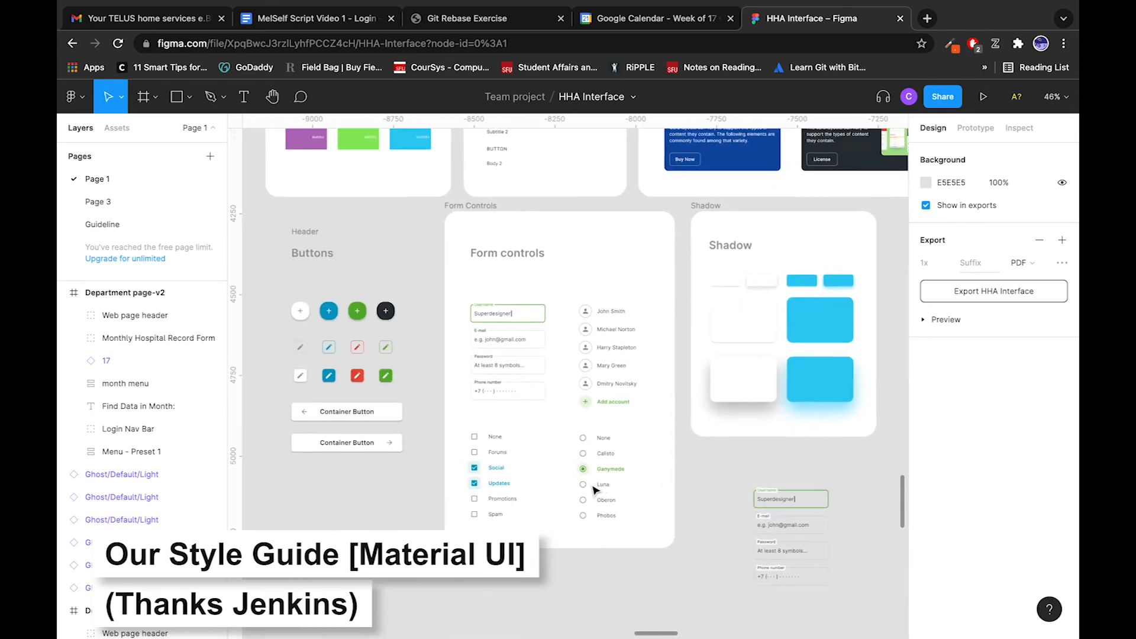
pyautogui.scroll(5, 594, 490)
pyautogui.hscroll(5, 594, 490)
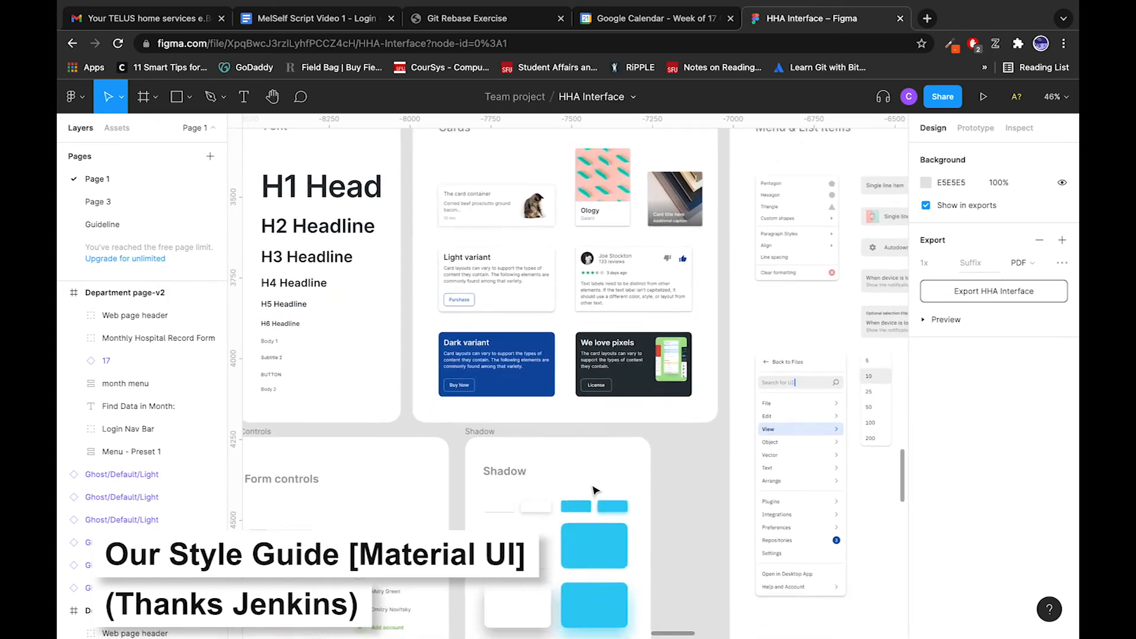
pyautogui.hscroll(5, 595, 490)
pyautogui.scroll(-3, 594, 490)
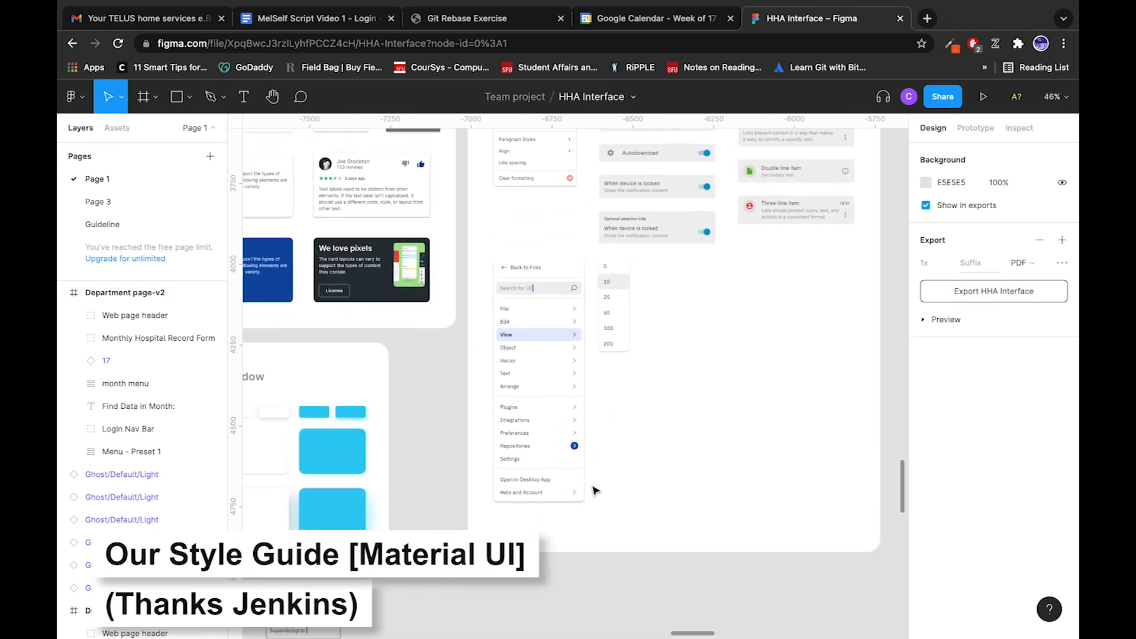
pyautogui.hscroll(-10, 595, 490)
pyautogui.scroll(-3, 595, 490)
pyautogui.hscroll(5, 595, 490)
pyautogui.scroll(3, 595, 490)
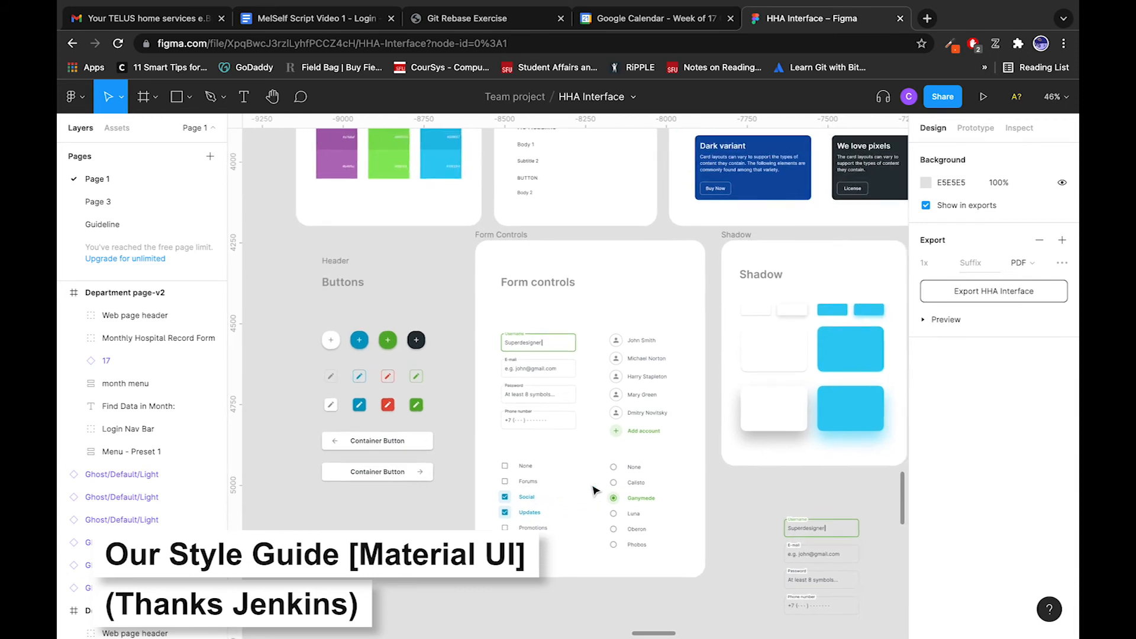
pyautogui.scroll(-5, 595, 490)
pyautogui.hscroll(3, 595, 490)
pyautogui.scroll(6, 595, 490)
pyautogui.hscroll(-4, 594, 490)
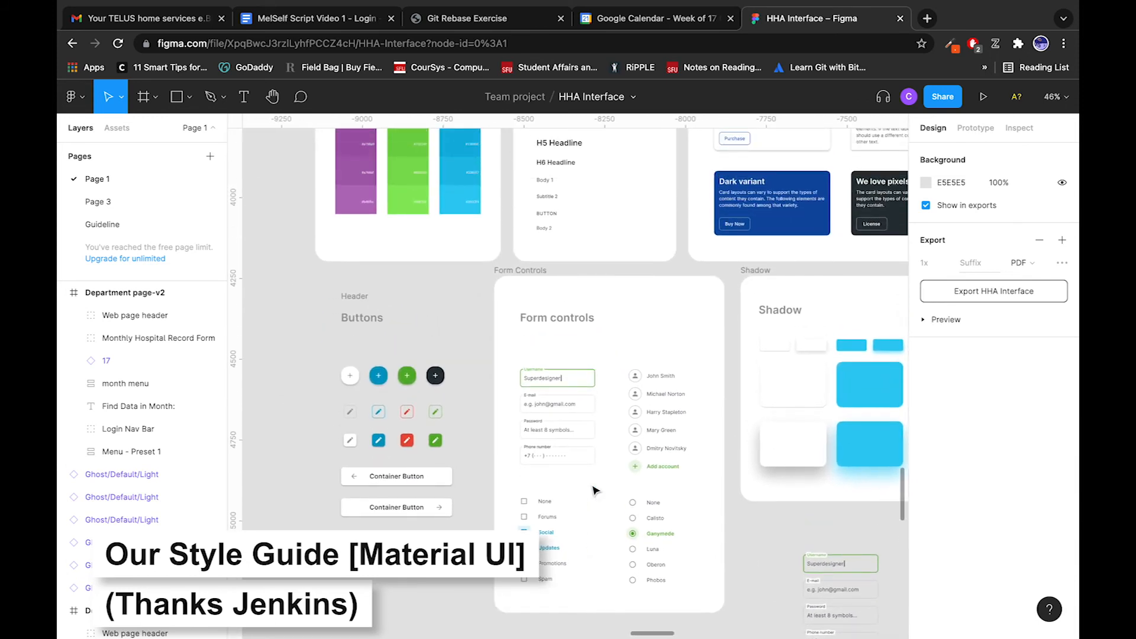
pyautogui.scroll(-5, 595, 490)
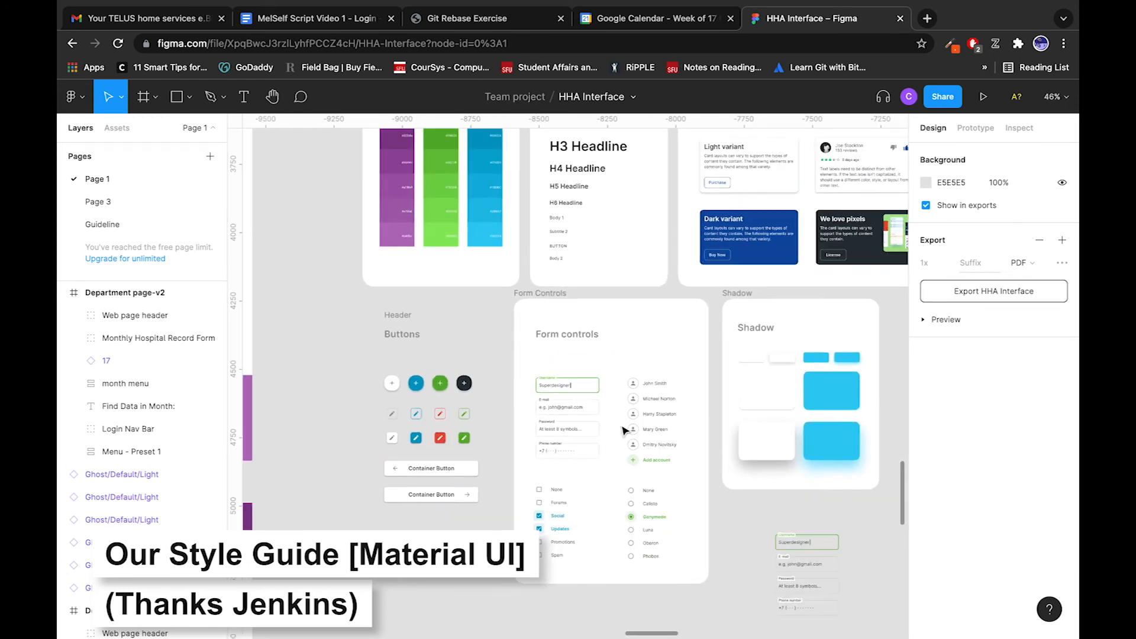
# Step: Duplicate the white plus button from the style guide's Buttons section to the empty canvas at X -9375, Y 4142
pyautogui.scroll(5, 539, 329)
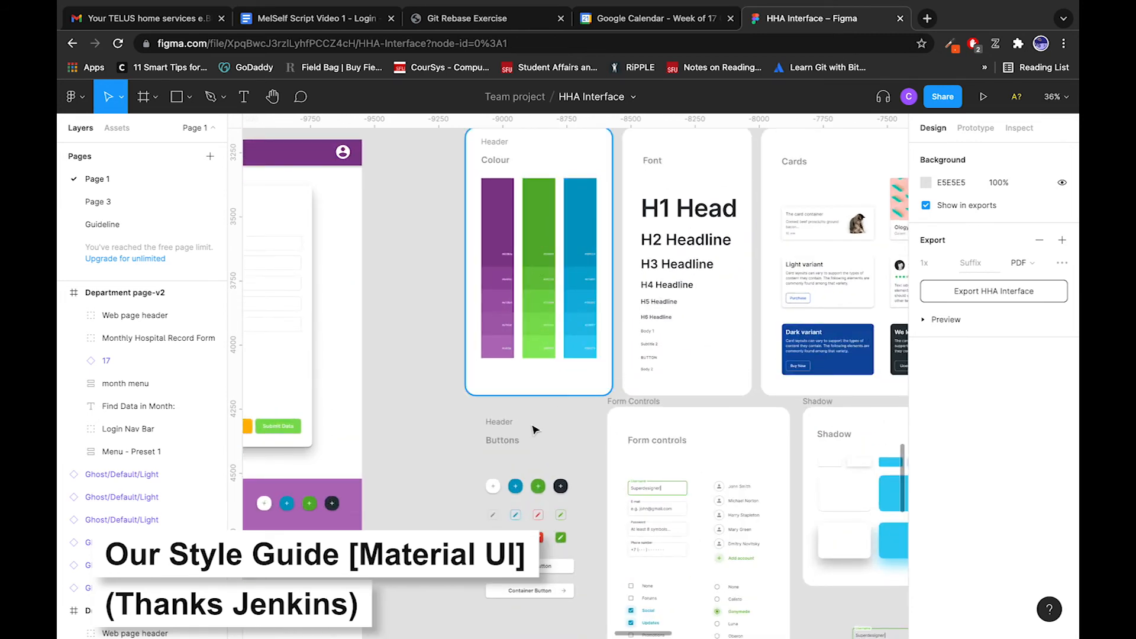
pyautogui.scroll(-1, 508, 480)
pyautogui.keyDown('alt'); pyautogui.moveTo(495, 457); pyautogui.dragTo(416, 359); pyautogui.keyUp('alt')
pyautogui.scroll(3, 424, 357)
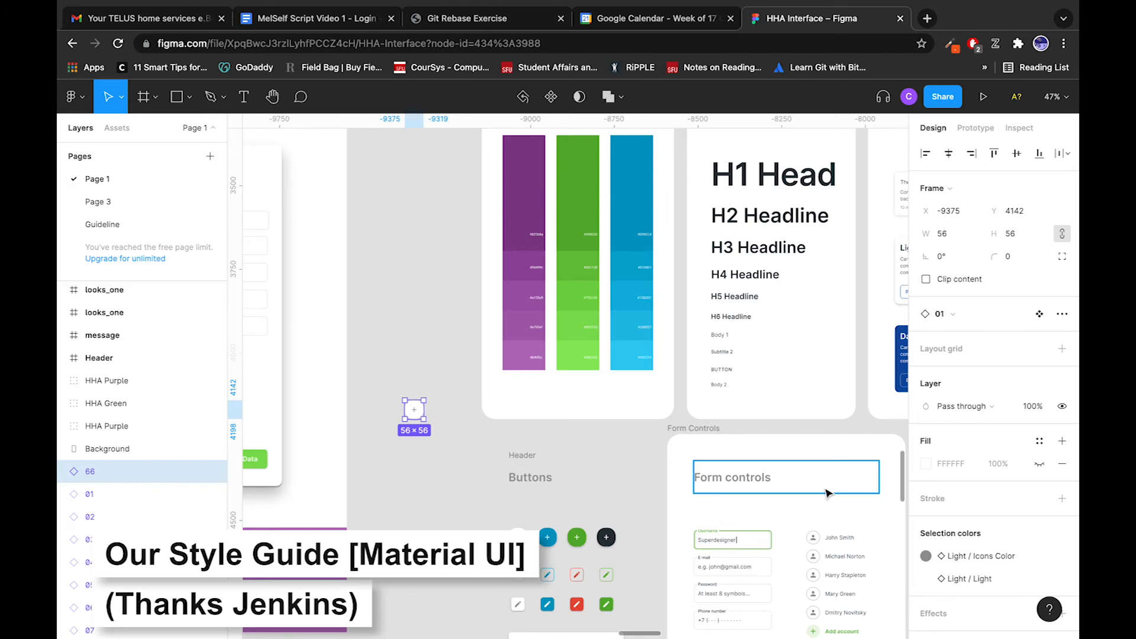
# Step: Try to recolour the copied plus button through its Light / Icons Color and Light / Light selection color styles
pyautogui.click(926, 557)
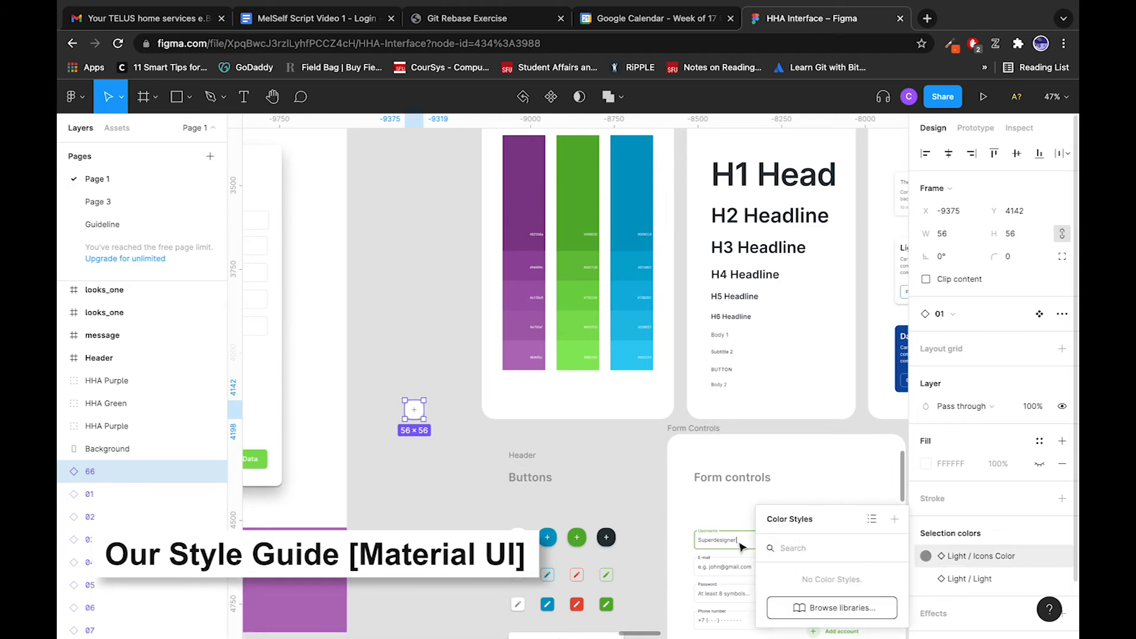
pyautogui.click(931, 578)
pyautogui.click(928, 579)
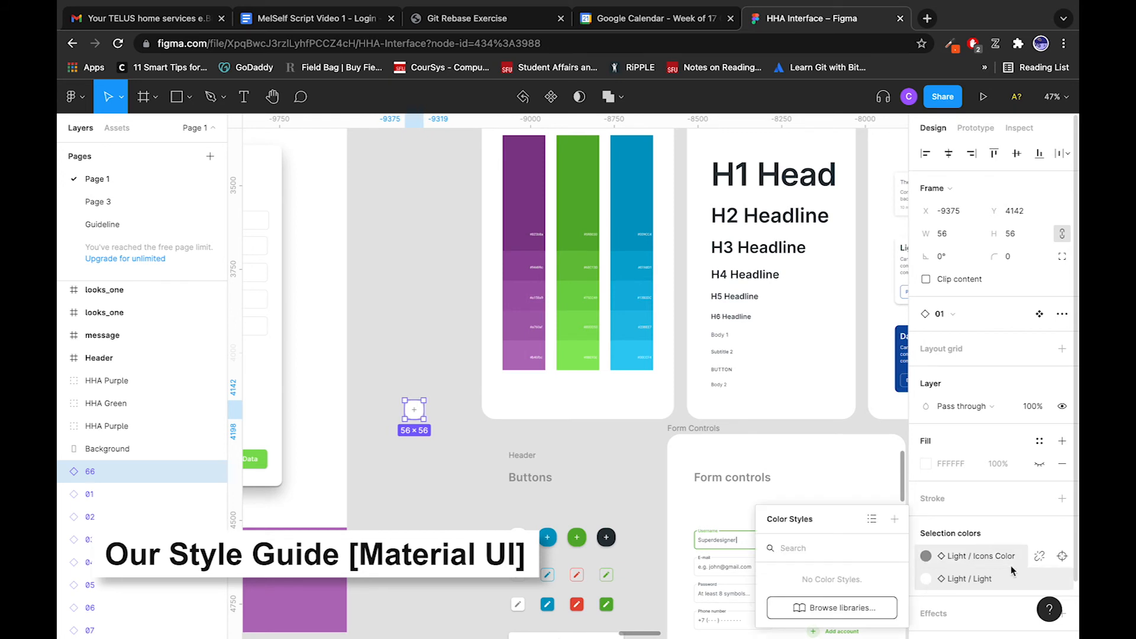
pyautogui.scroll(-2, 1011, 566)
pyautogui.click(962, 523)
pyautogui.click(963, 514)
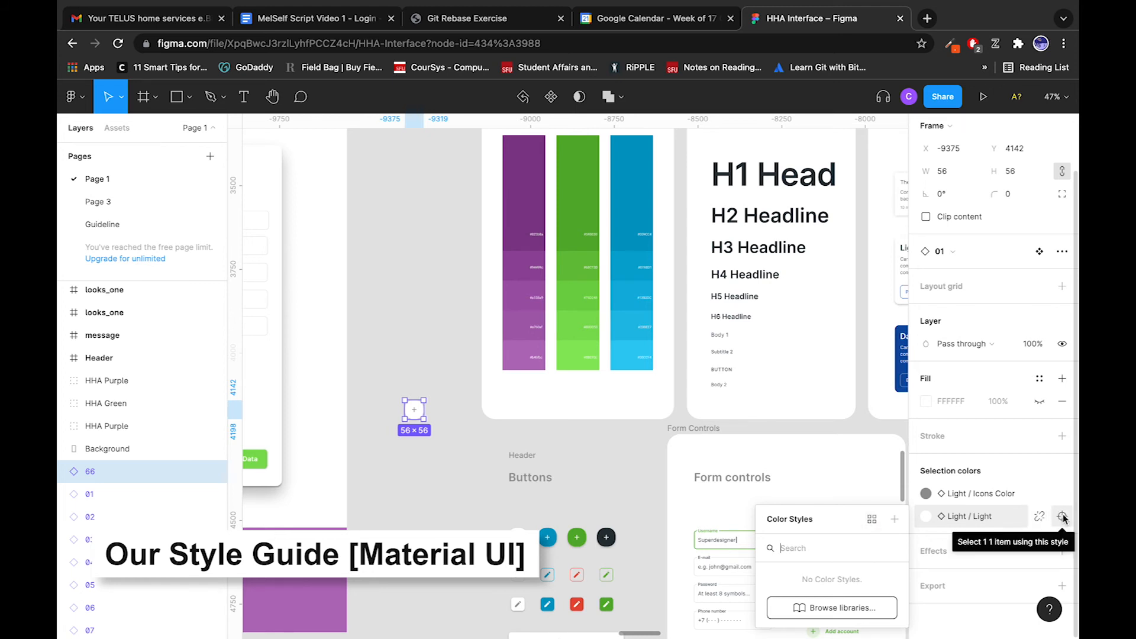
pyautogui.click(1064, 518)
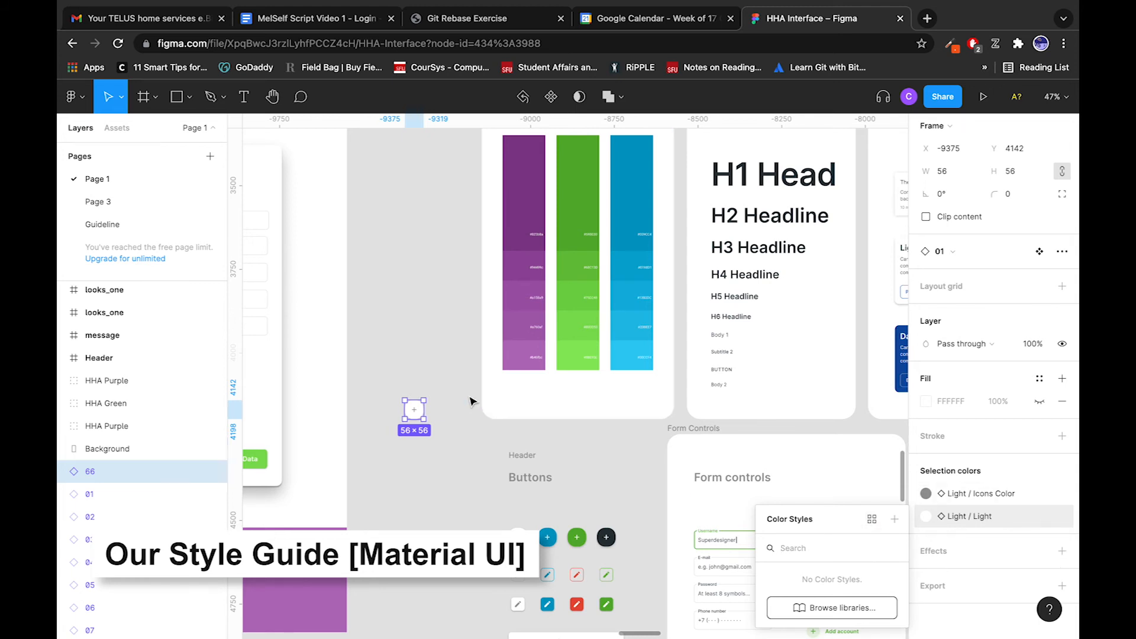
# Step: Fill the background layer nested in the copied plus button with the dark purple sampled from the Colour swatches, and deselect it
pyautogui.doubleClick(418, 412)
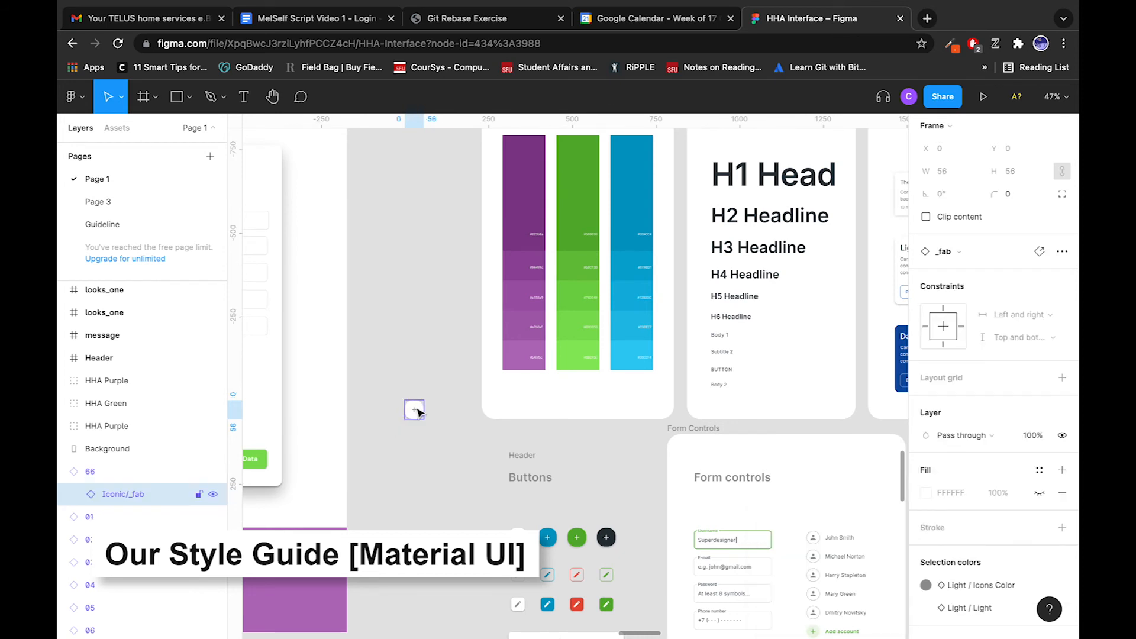
pyautogui.click(74, 494)
pyautogui.click(183, 540)
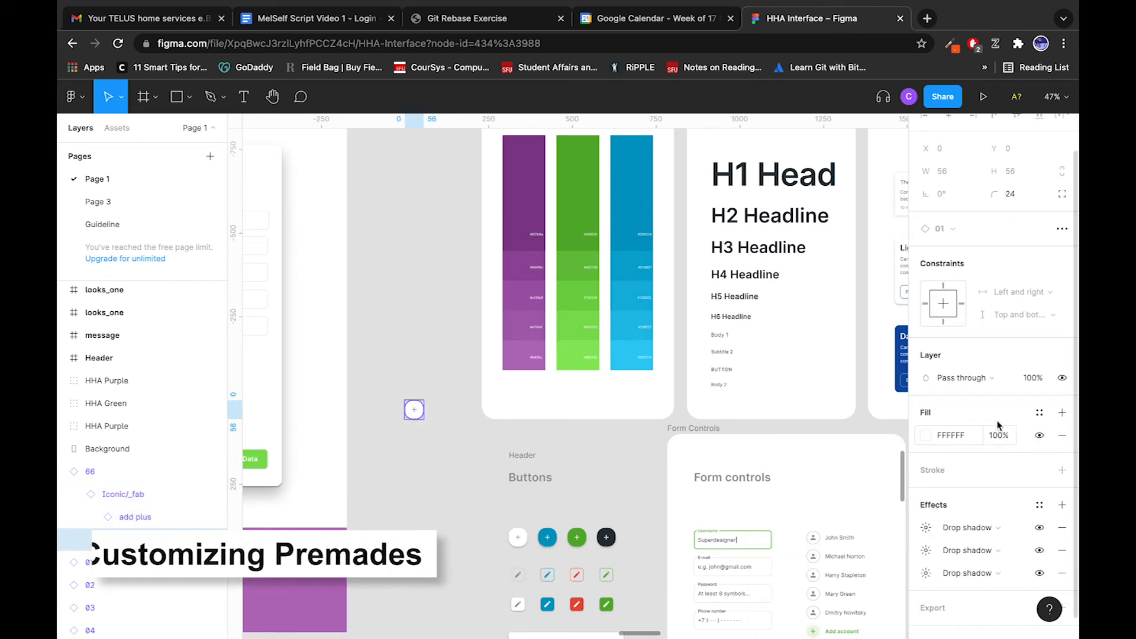
pyautogui.click(926, 435)
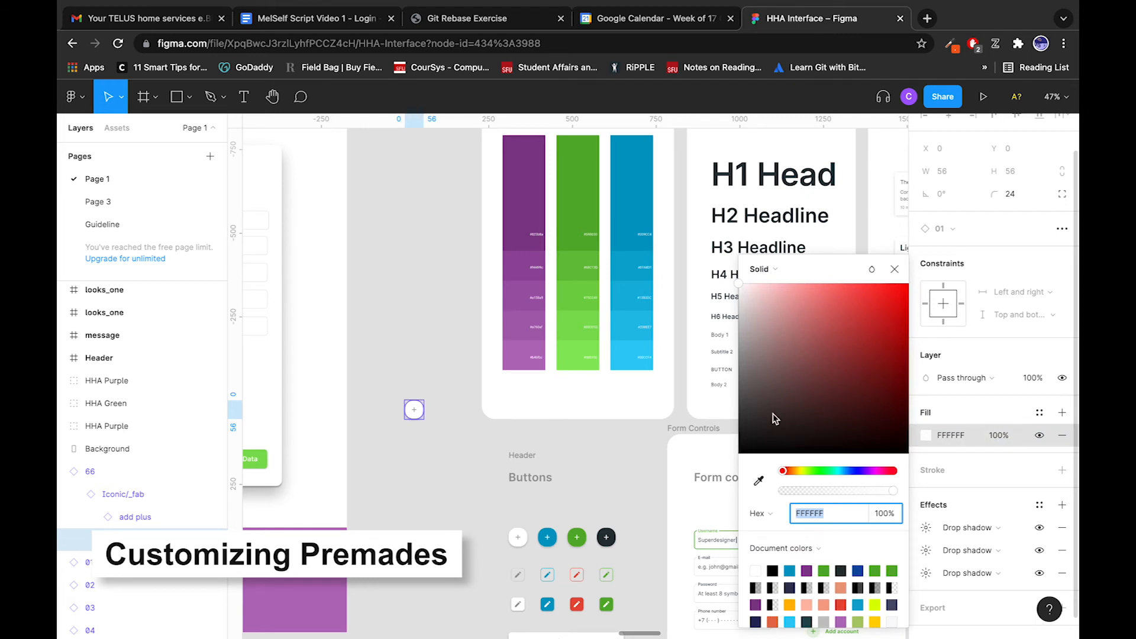
pyautogui.click(759, 480)
pyautogui.click(536, 198)
pyautogui.click(445, 285)
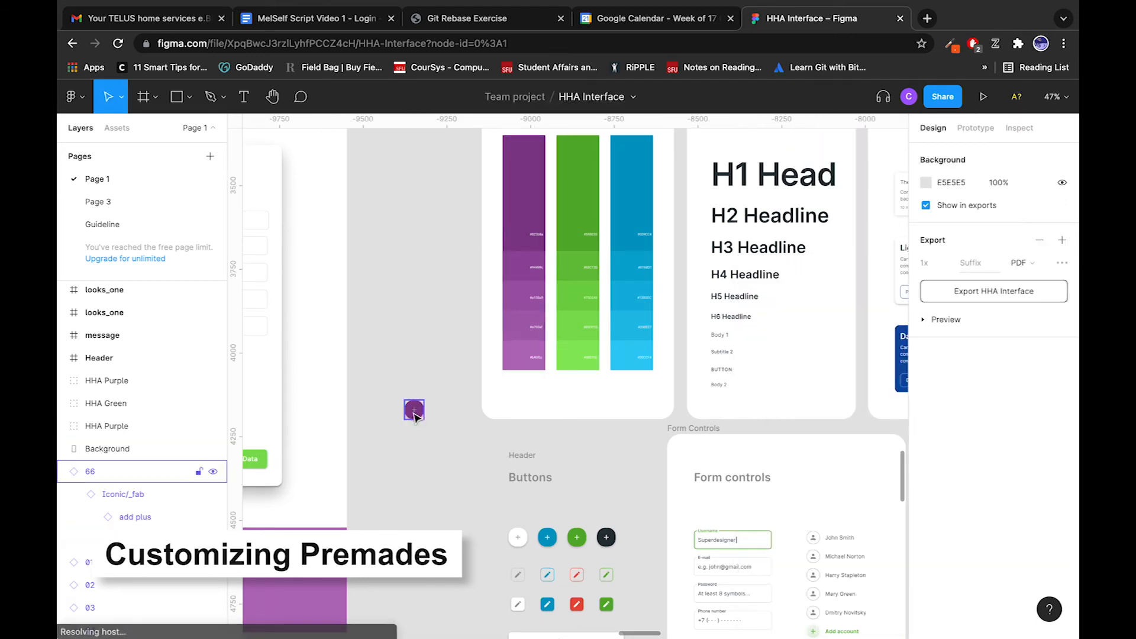
# Step: Fill the plus icon nested in the copied purple button with white FFFFFF and deselect it
pyautogui.scroll(5, 401, 412)
pyautogui.scroll(3, 401, 413)
pyautogui.click(521, 409)
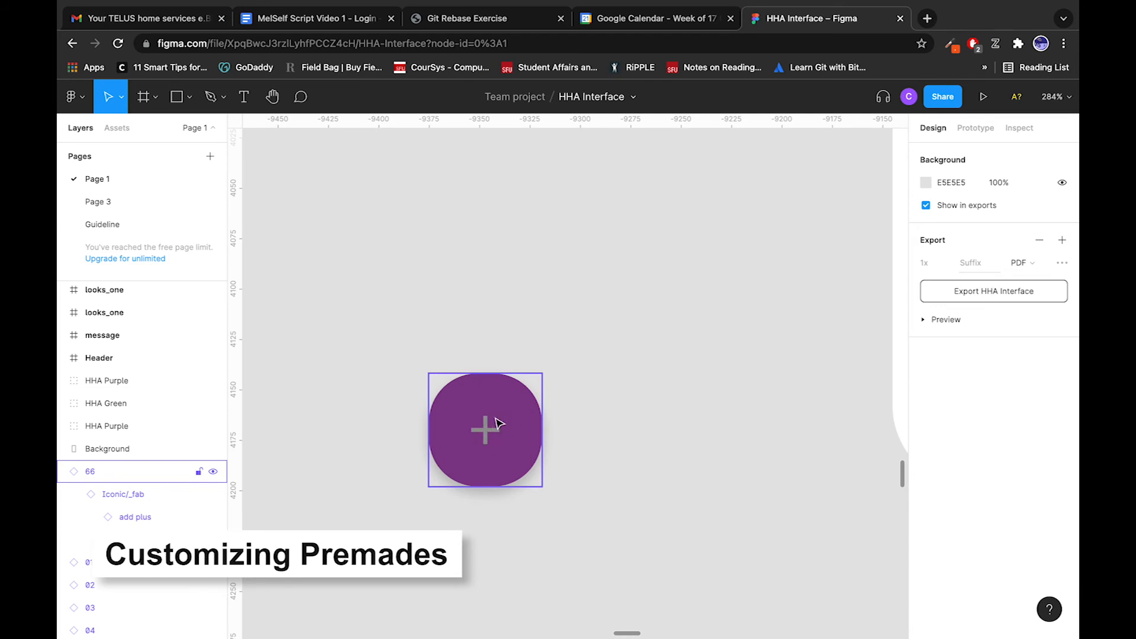
pyautogui.scroll(-5, 491, 426)
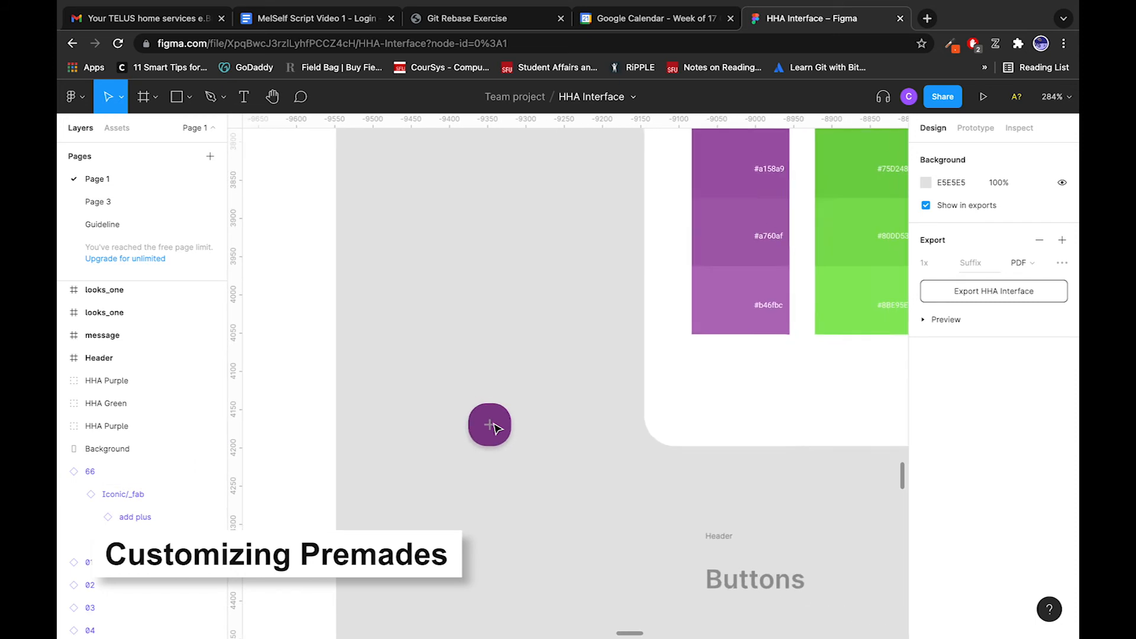
pyautogui.scroll(6, 477, 441)
pyautogui.scroll(-4, 477, 437)
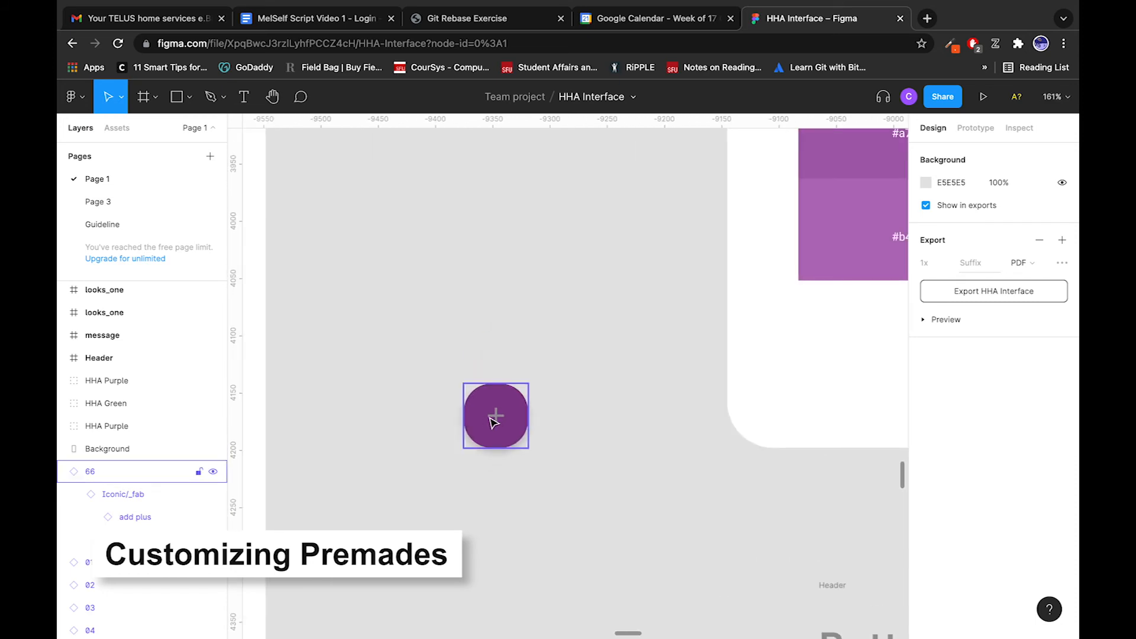
pyautogui.doubleClick(491, 421)
pyautogui.doubleClick(496, 417)
pyautogui.doubleClick(499, 418)
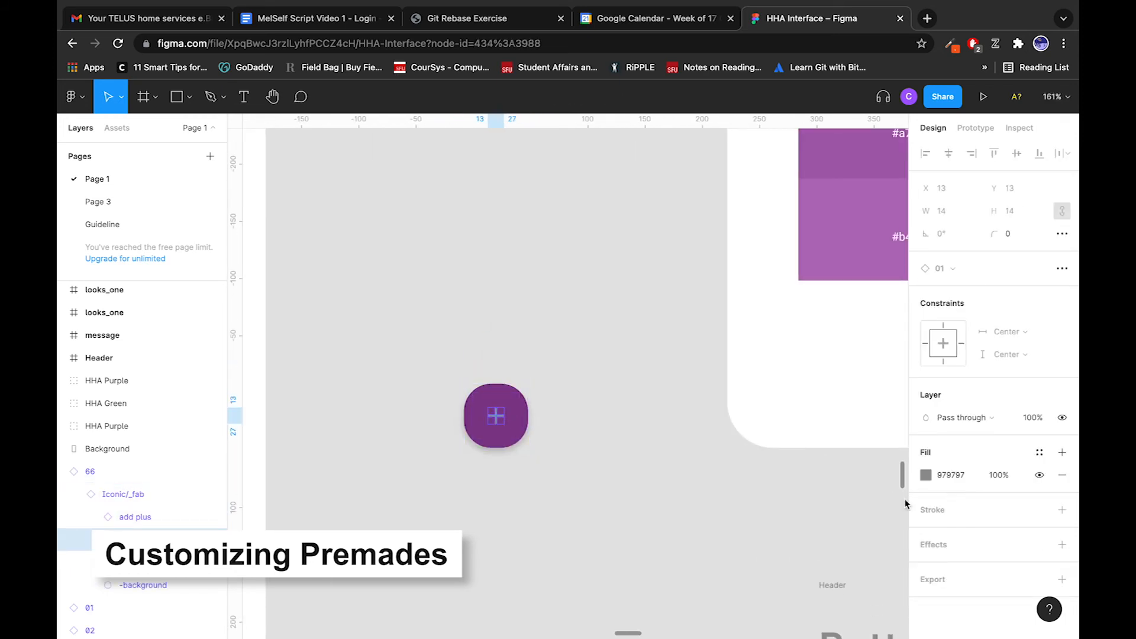
pyautogui.click(926, 475)
pyautogui.write('ffffff')
pyautogui.press('Return')
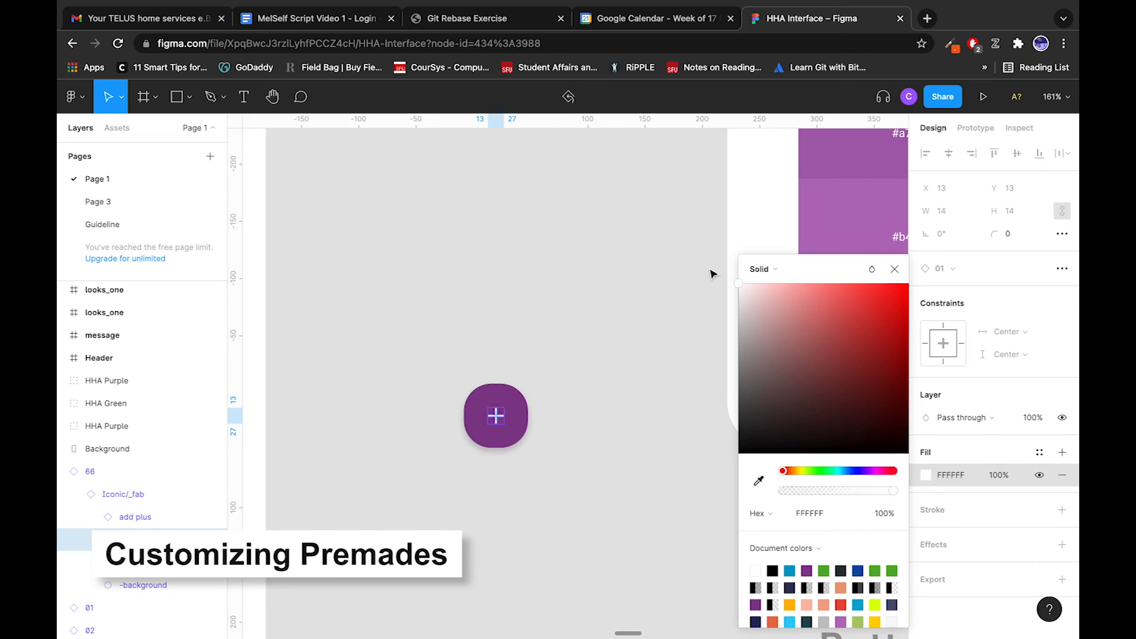
pyautogui.click(712, 273)
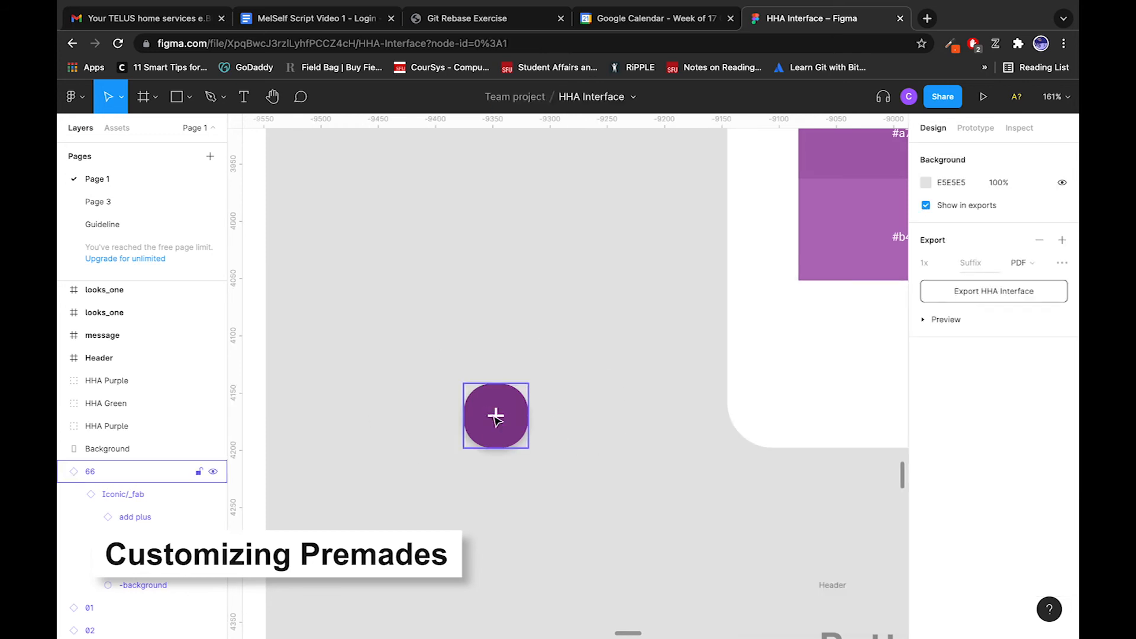
# Step: Compare the customized purple plus button with the style guide's Buttons section and delete the copy from the canvas
pyautogui.scroll(-5, 632, 338)
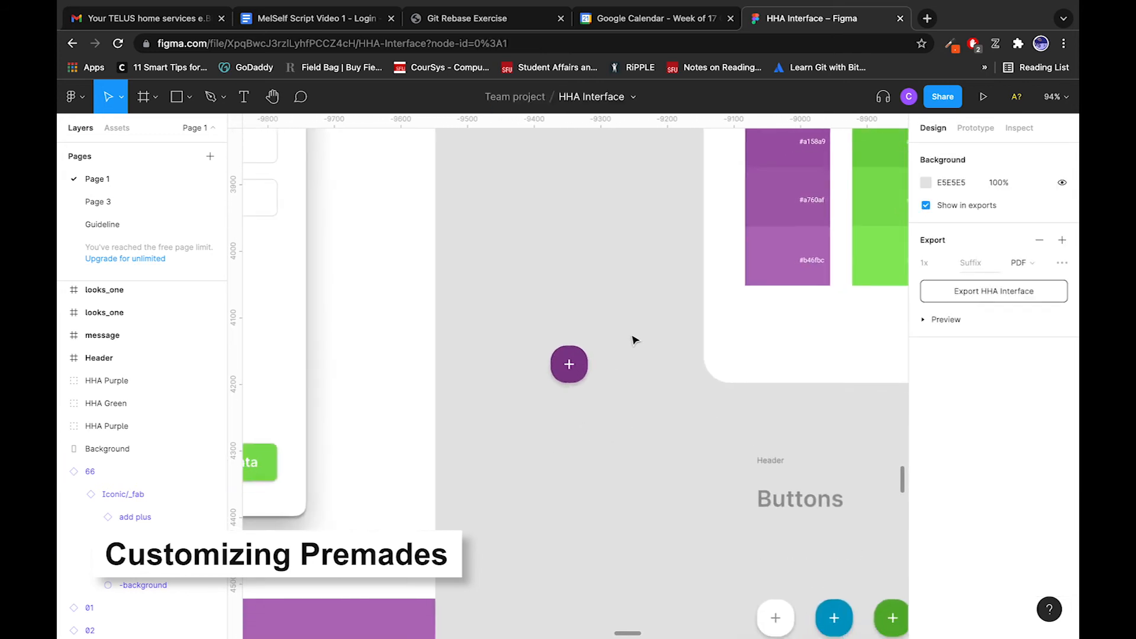
pyautogui.scroll(-3, 632, 339)
pyautogui.scroll(-2, 744, 496)
pyautogui.hscroll(4, 744, 495)
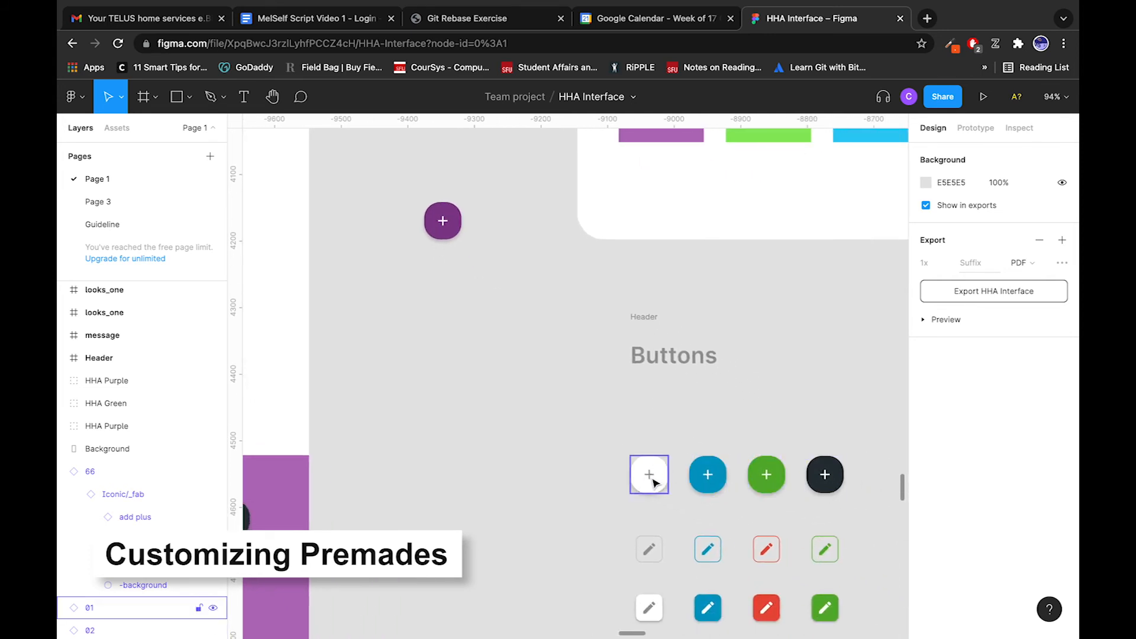
pyautogui.click(443, 220)
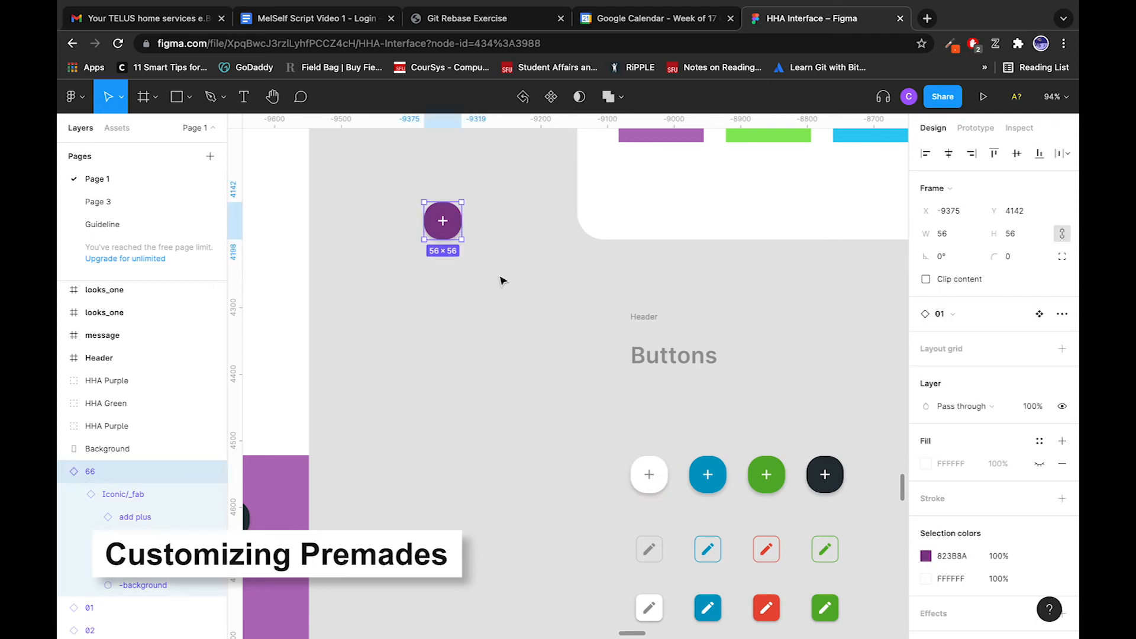
pyautogui.click(438, 345)
pyautogui.scroll(-3, 390, 453)
pyautogui.scroll(-10, 390, 453)
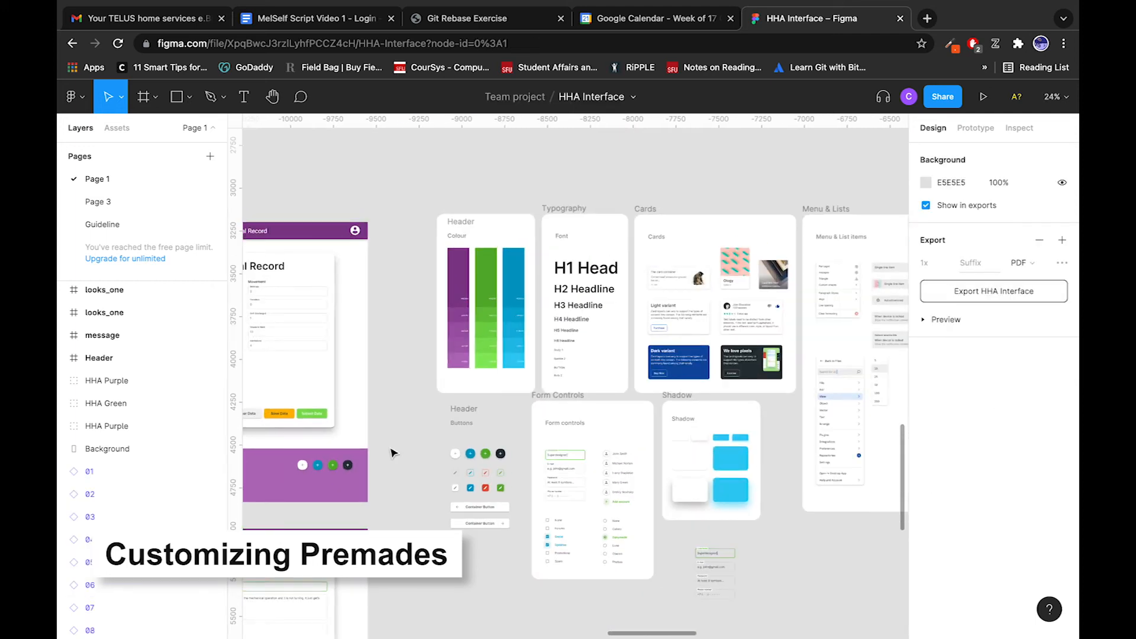
# Step: Delete the stray copy of the form fields lying below the style guide's Shadow section
pyautogui.scroll(-2, 390, 453)
pyautogui.hscroll(-2, 391, 453)
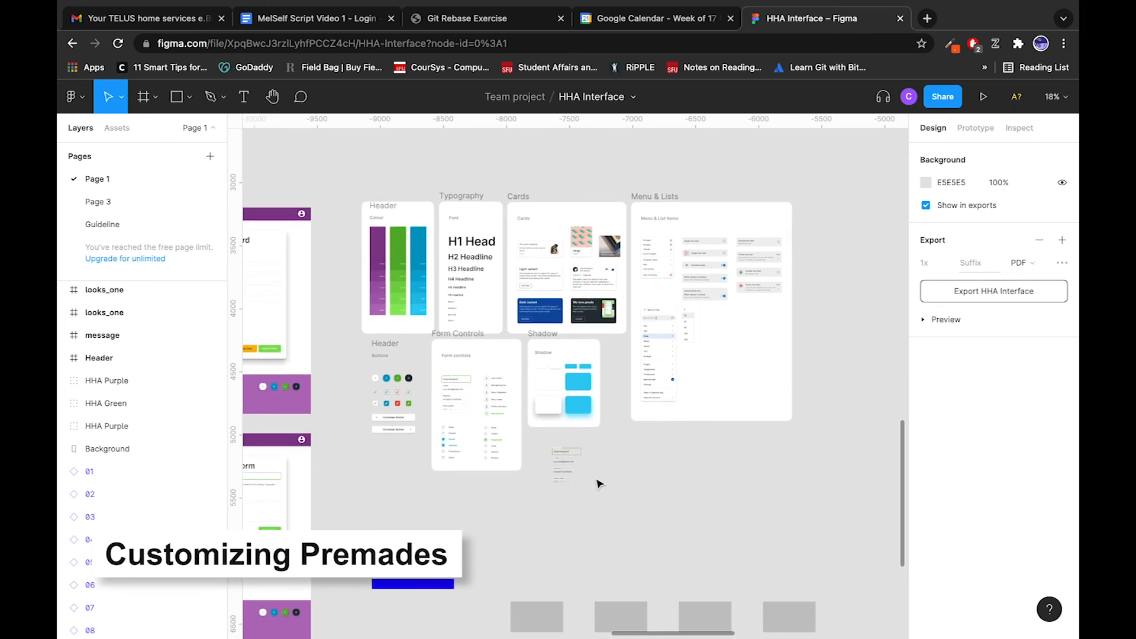
pyautogui.moveTo(602, 527); pyautogui.dragTo(552, 453)
pyautogui.press('Delete')
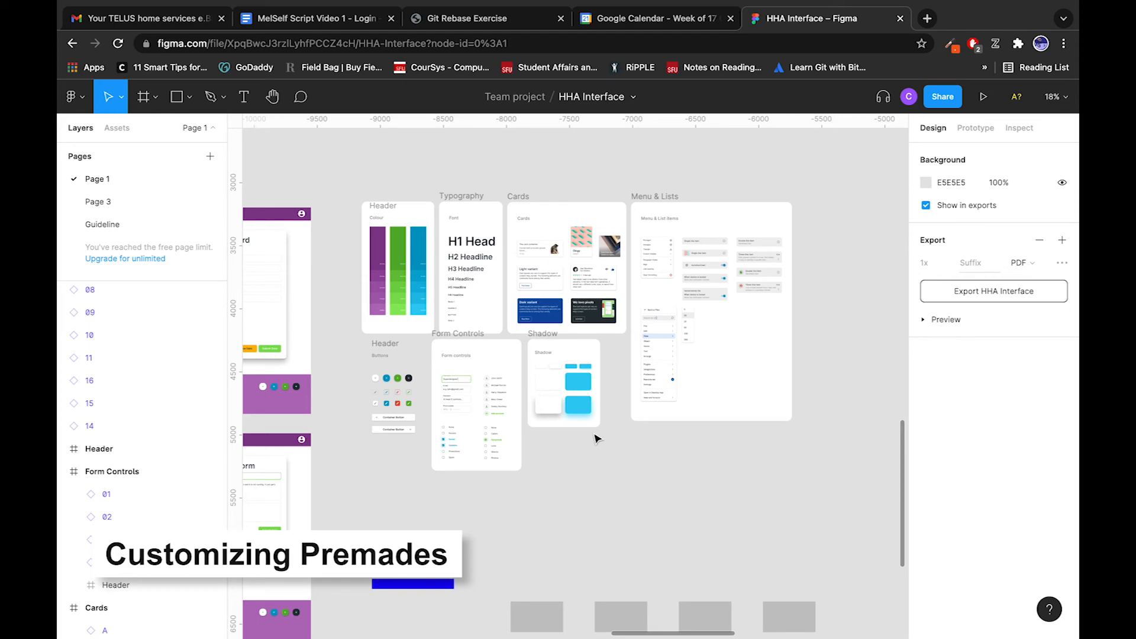
# Step: Open amazon.ca in a new browser tab
pyautogui.click(928, 18)
pyautogui.write('amazon.ca')
pyautogui.press('Return')
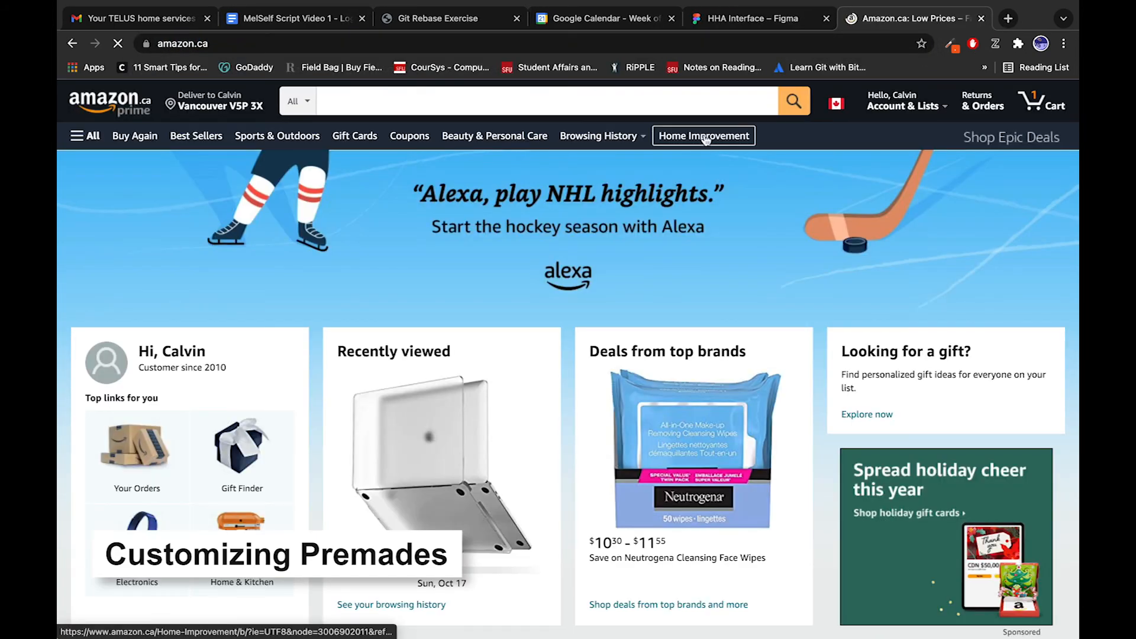
# Step: Examine the text hierarchy of the Amazon homepage's account card by highlighting its greeting heading and the smaller customer-since line
pyautogui.scroll(-8, 680, 195)
pyautogui.scroll(6, 659, 224)
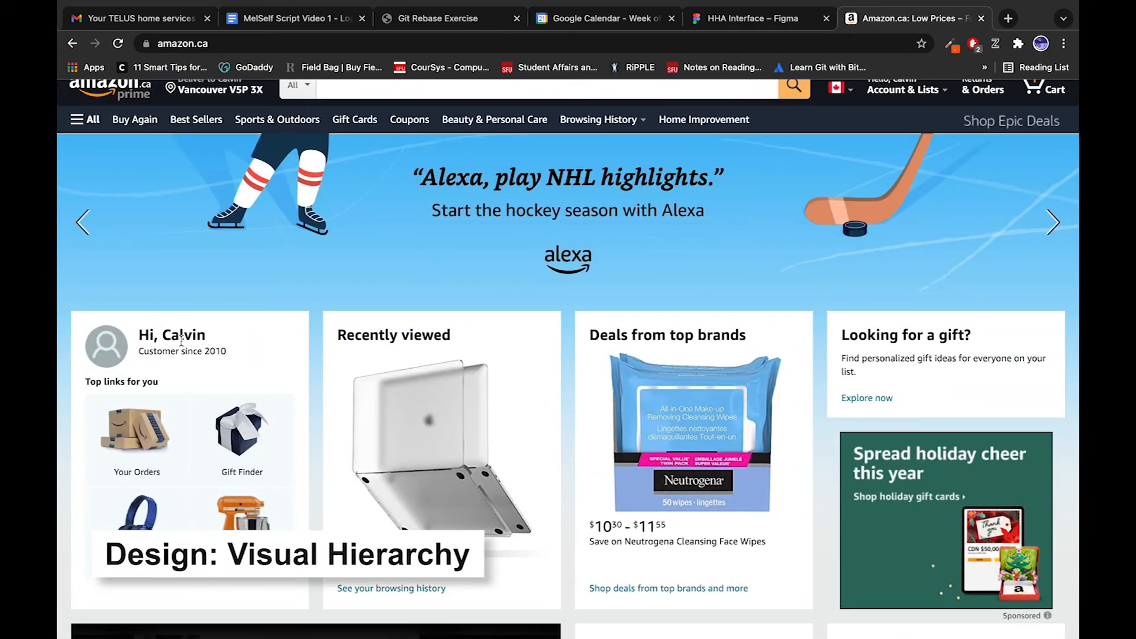
pyautogui.tripleClick(147, 336)
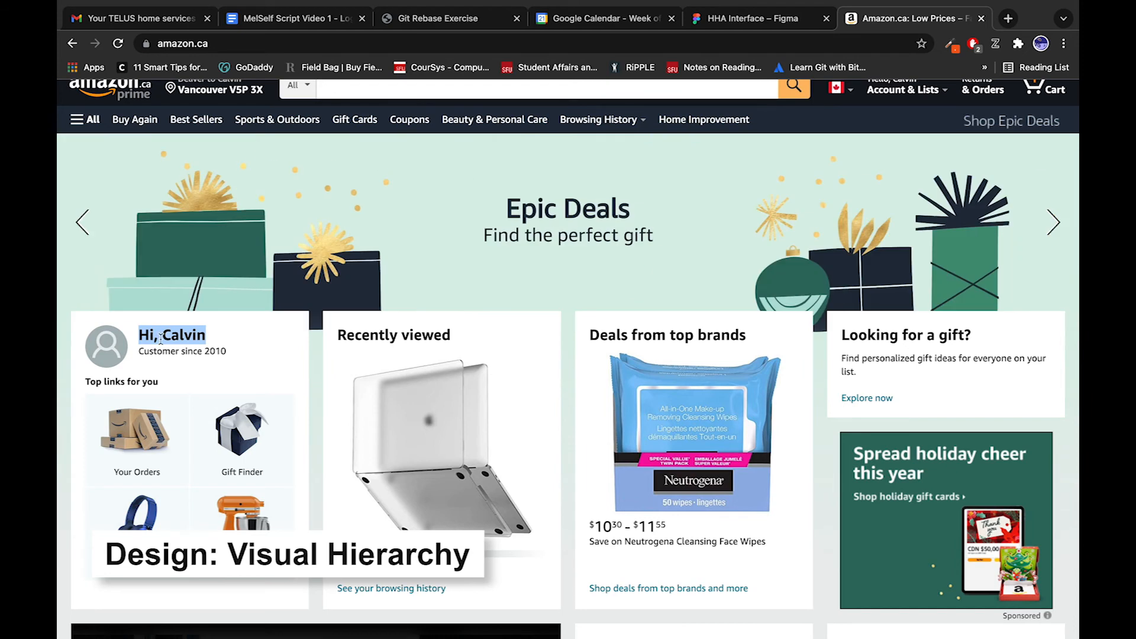
pyautogui.moveTo(139, 358); pyautogui.dragTo(260, 350)
pyautogui.click(261, 349)
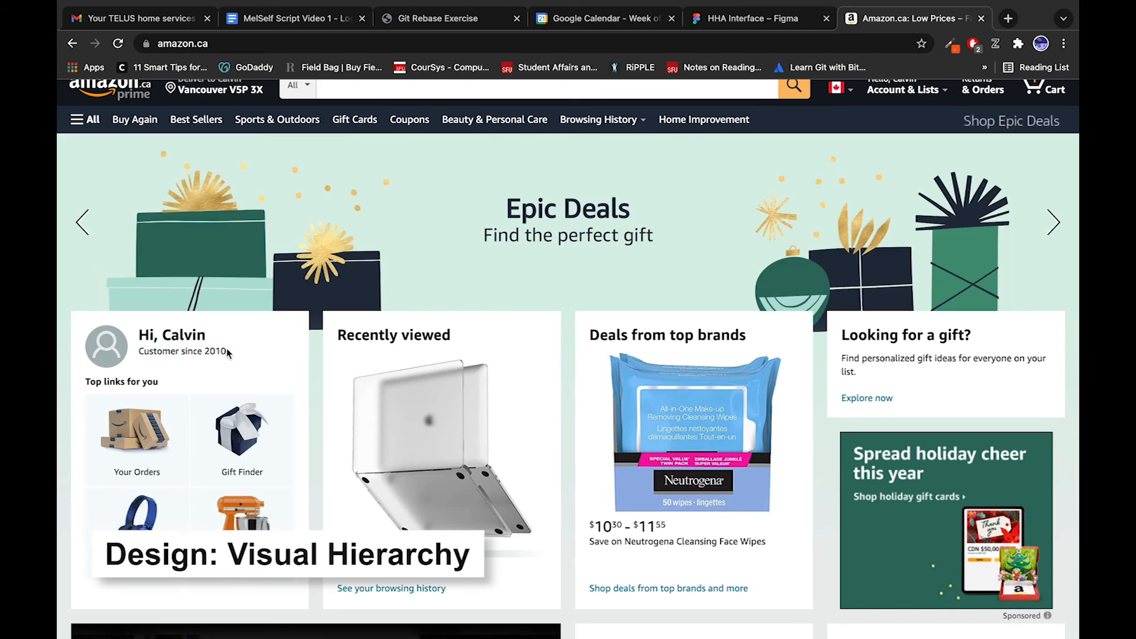
pyautogui.moveTo(141, 353); pyautogui.dragTo(247, 355)
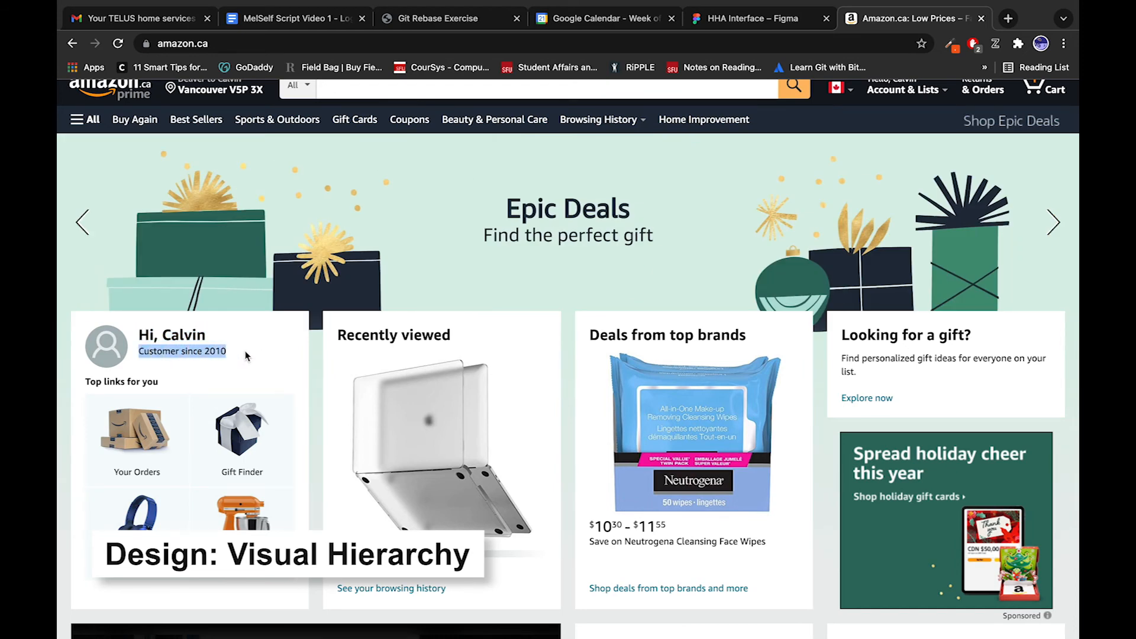
pyautogui.moveTo(141, 334); pyautogui.dragTo(234, 338)
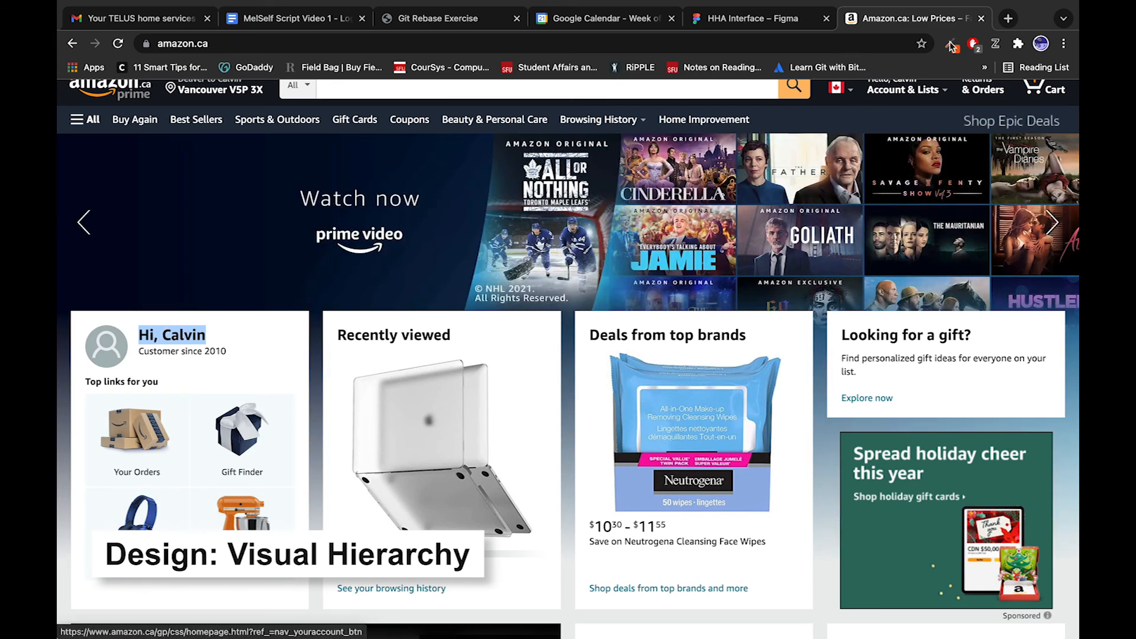
pyautogui.moveTo(215, 360); pyautogui.dragTo(132, 341)
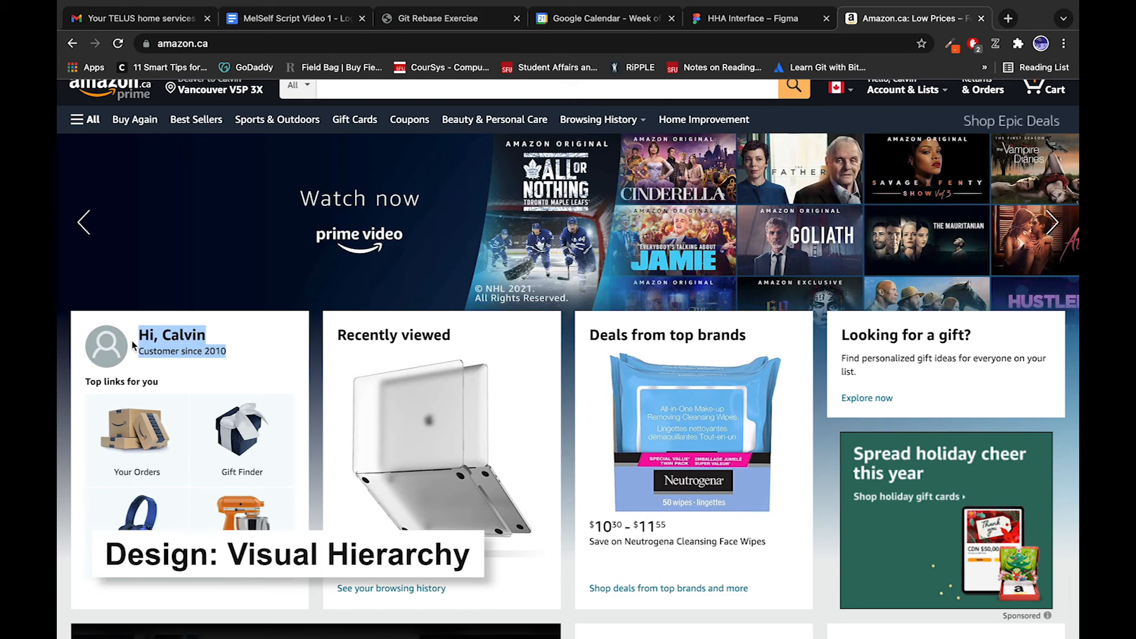
pyautogui.scroll(-3, 320, 383)
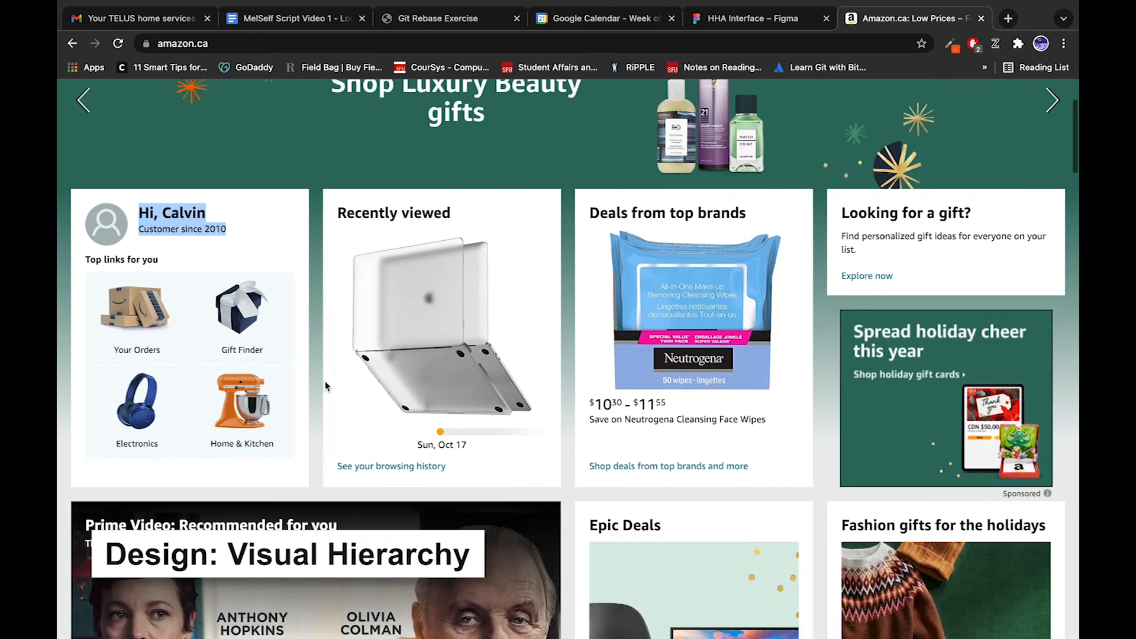
pyautogui.scroll(3, 325, 385)
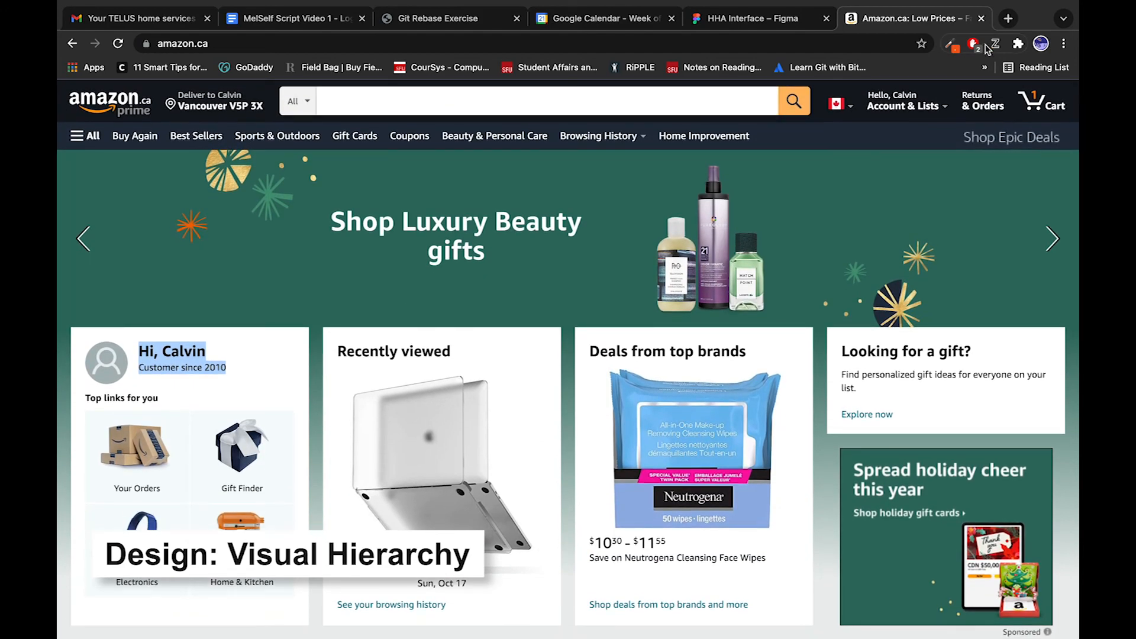
# Step: Close the Amazon tab to return to Figma and examine the Monthly Hospital Record form's heading, field groups and buttons in the Data Entry Page
pyautogui.click(981, 21)
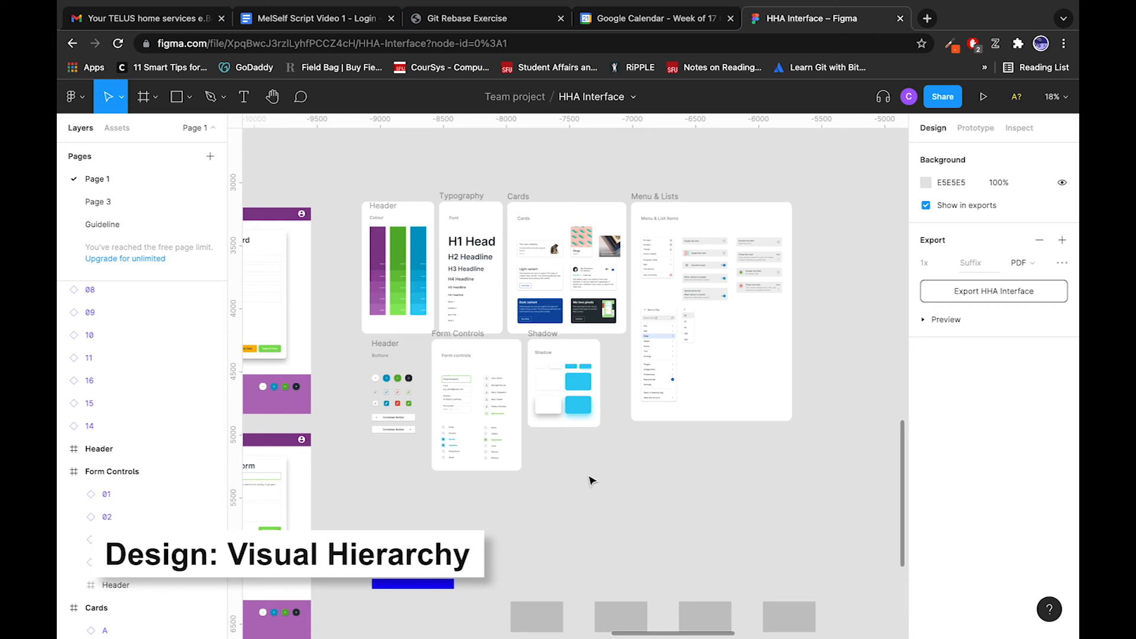
pyautogui.hscroll(-10, 538, 444)
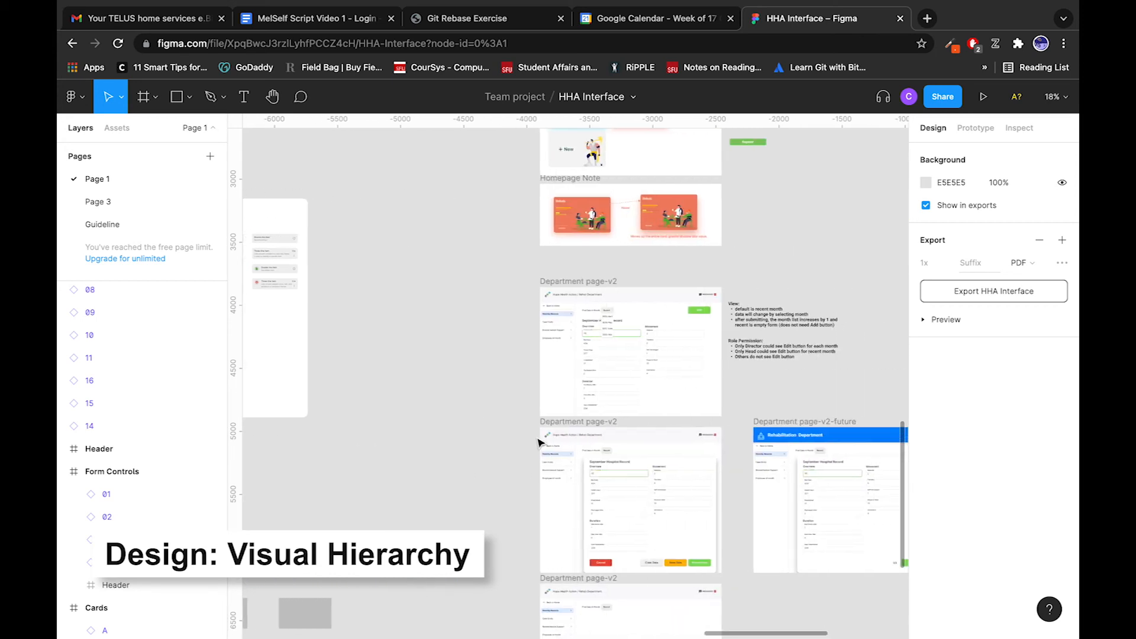
pyautogui.scroll(2, 538, 443)
pyautogui.scroll(5, 623, 336)
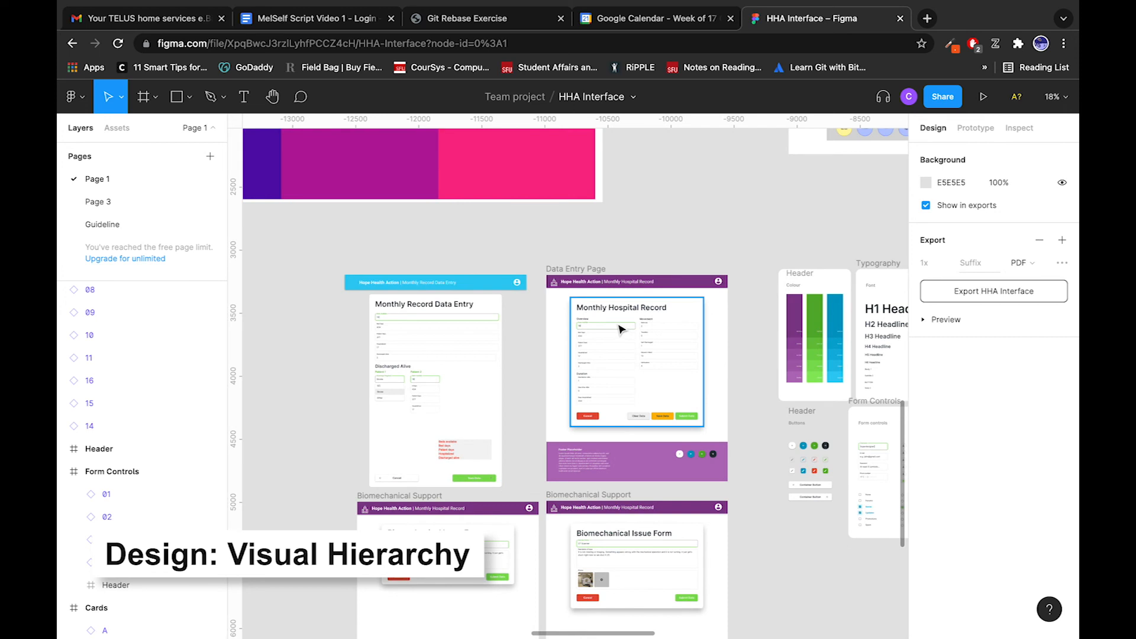
pyautogui.scroll(3, 623, 336)
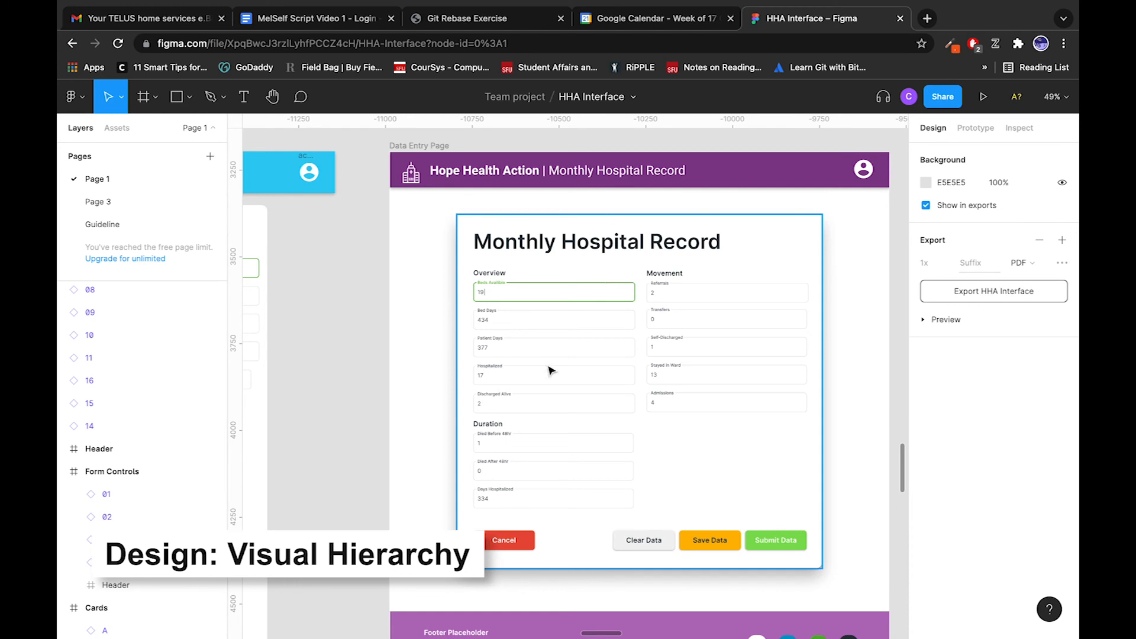
pyautogui.scroll(-6, 618, 272)
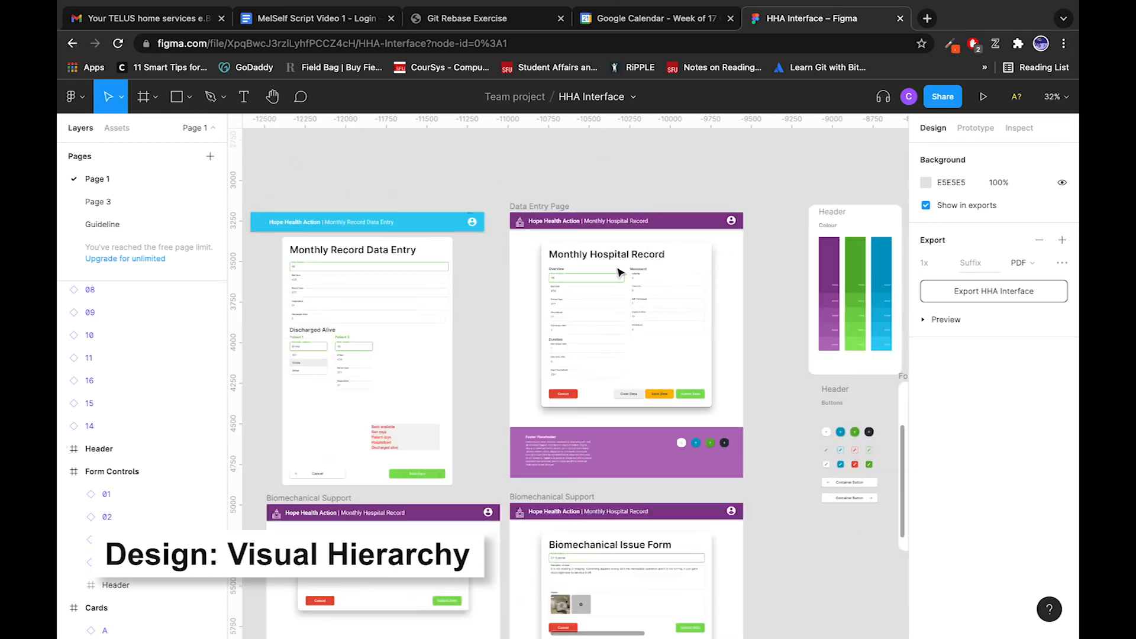
pyautogui.scroll(5, 618, 272)
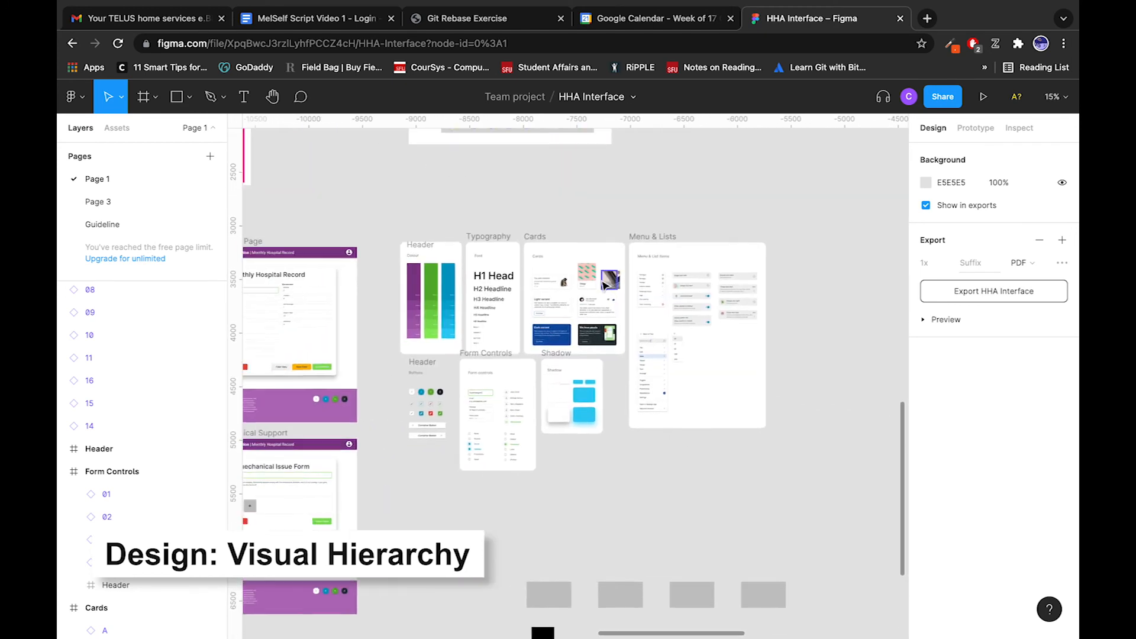
pyautogui.hscroll(-10, 604, 286)
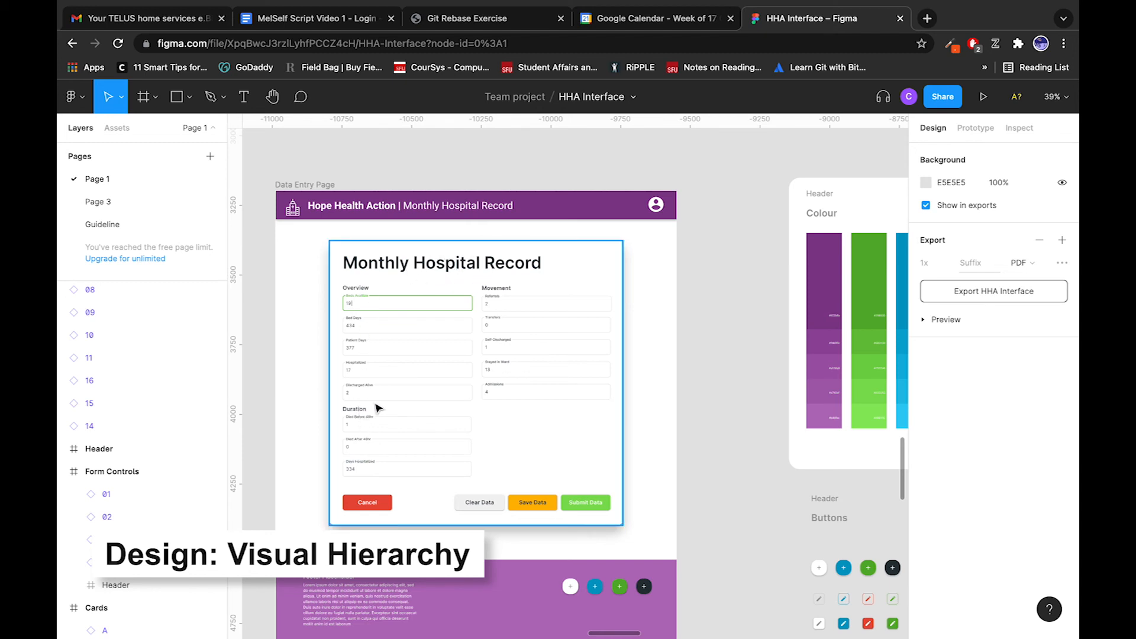
pyautogui.scroll(5, 375, 405)
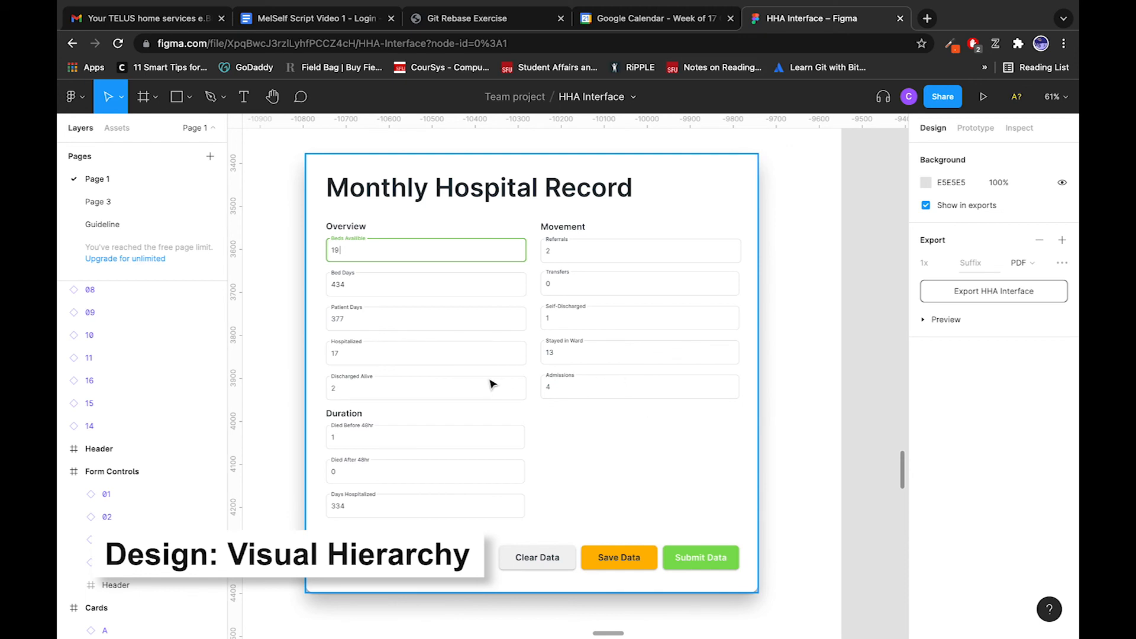
pyautogui.scroll(-1, 472, 524)
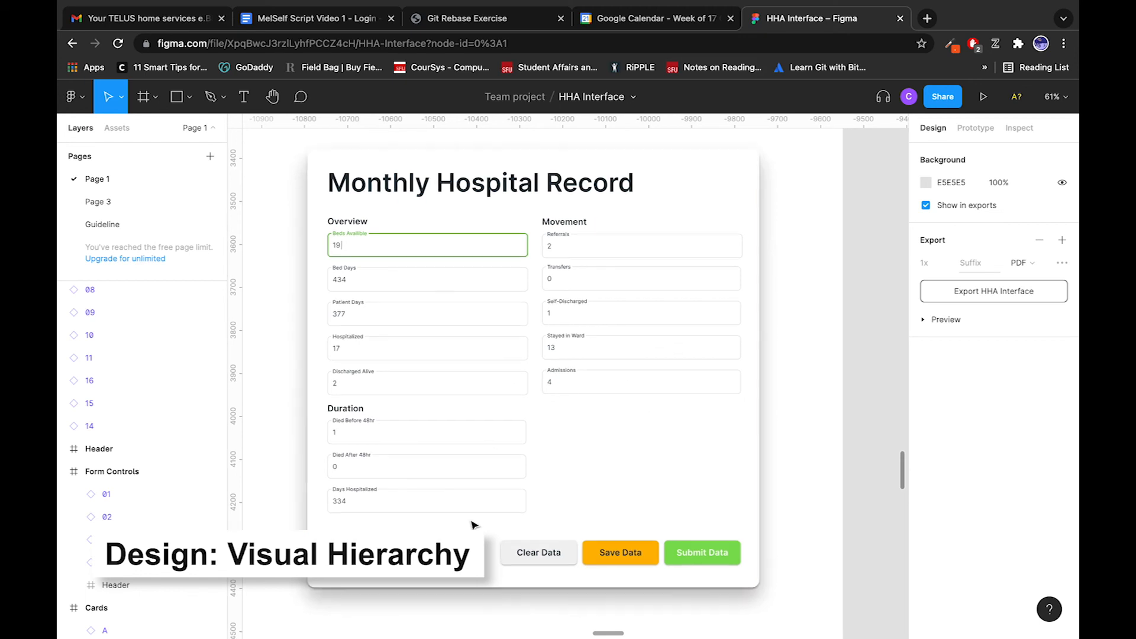
pyautogui.scroll(1, 471, 524)
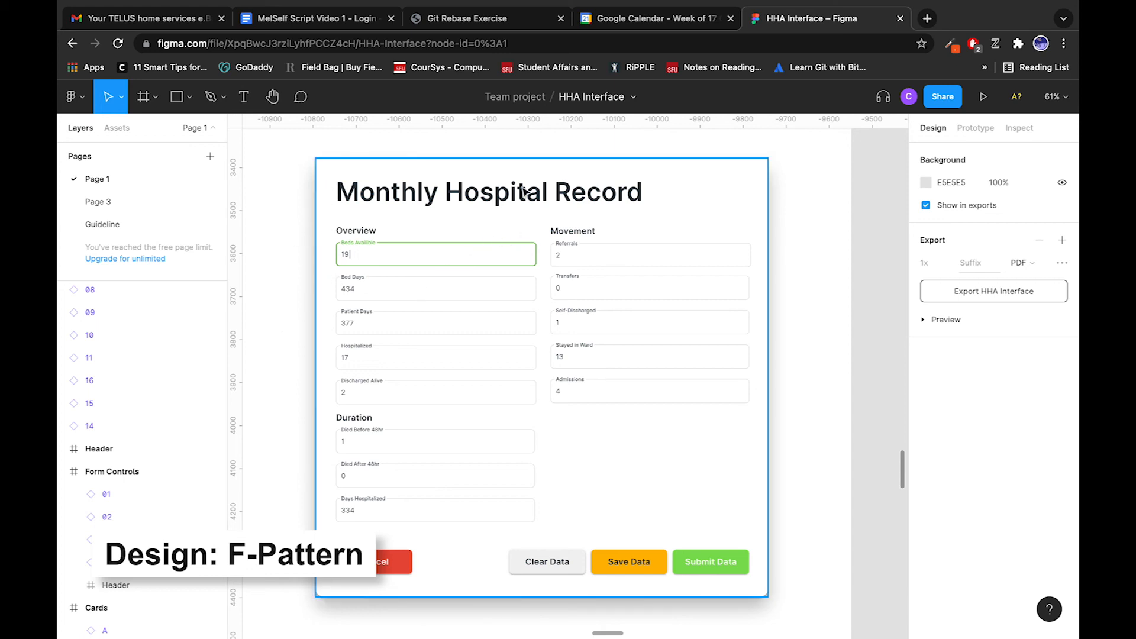
# Step: Examine the layout of the Biomechanical Issue Form in the Biomechanical Support frame
pyautogui.scroll(-5, 346, 313)
pyautogui.scroll(-10, 452, 330)
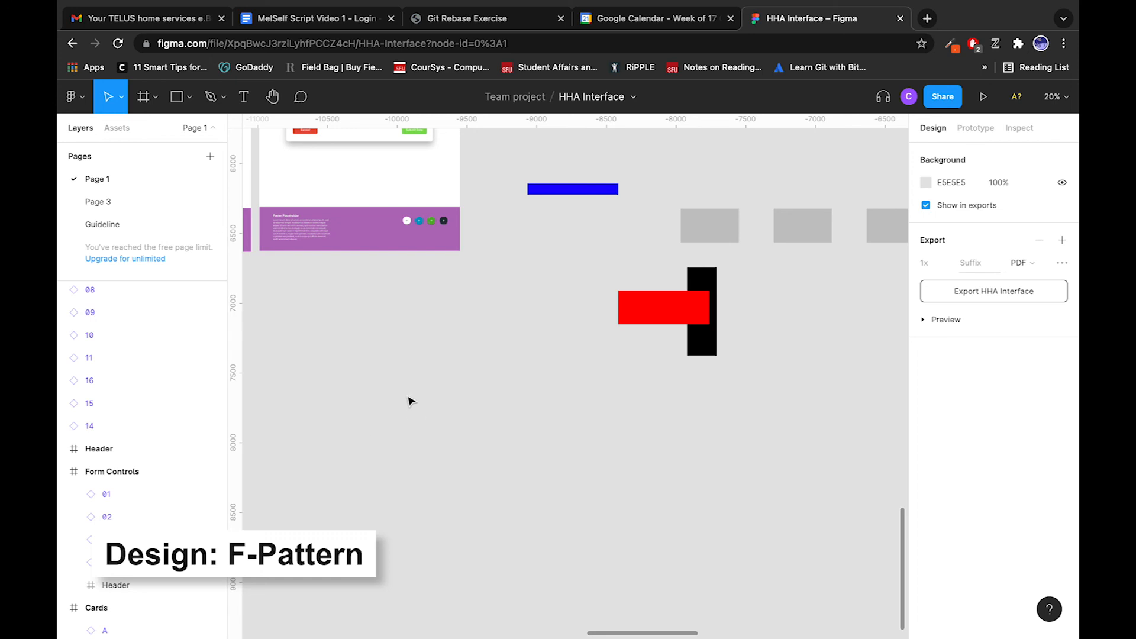
pyautogui.scroll(3, 412, 401)
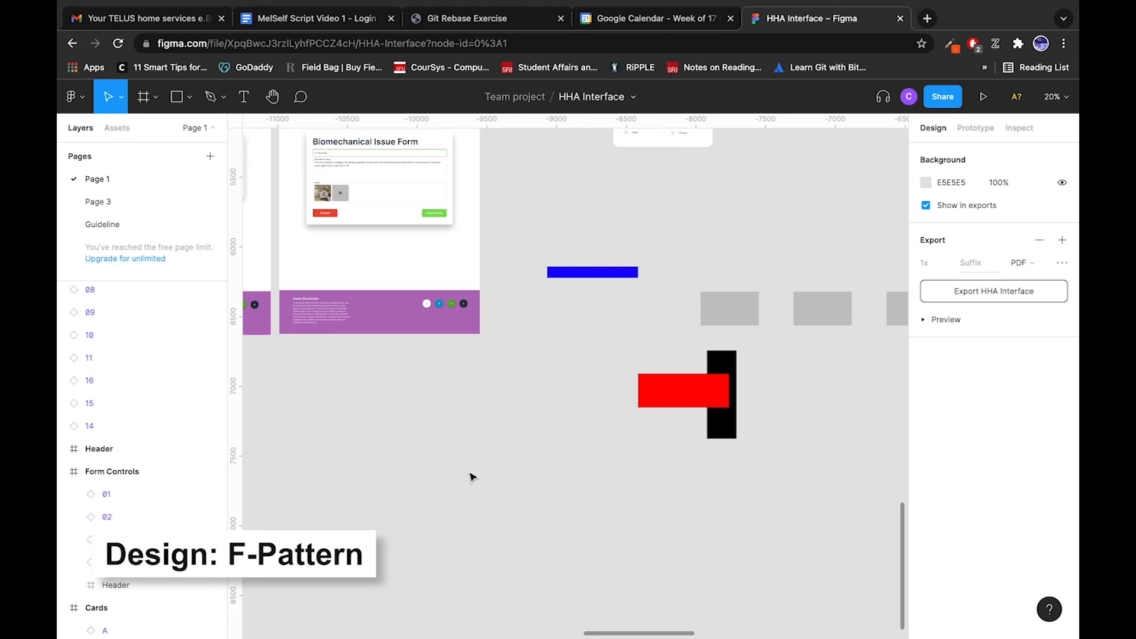
pyautogui.scroll(5, 474, 414)
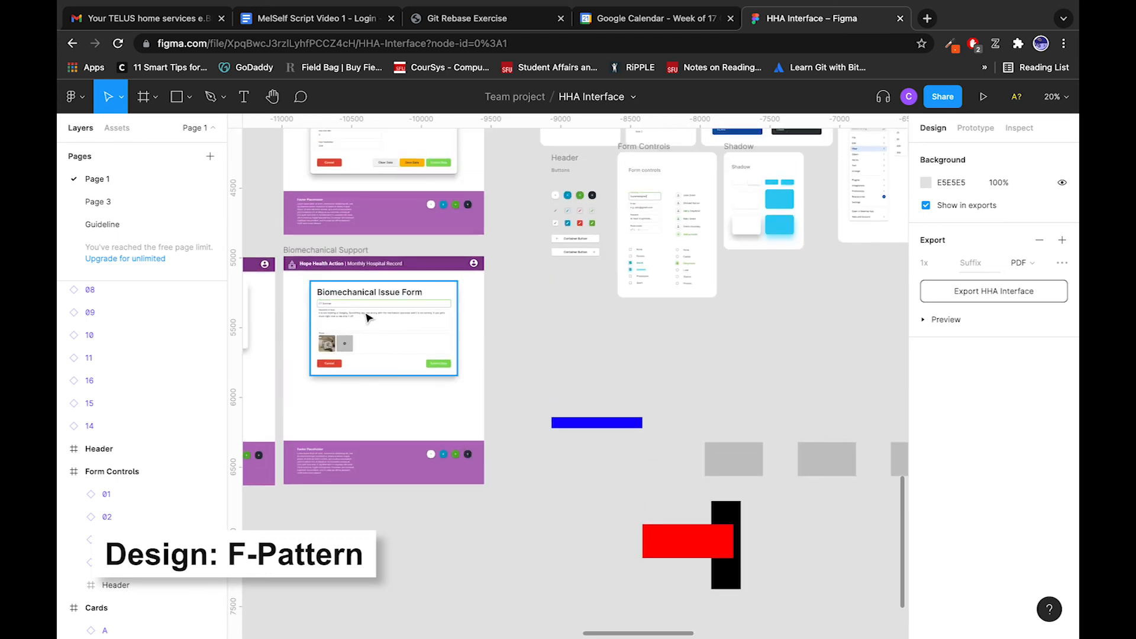
pyautogui.keyDown('ctrl'); pyautogui.scroll(5, 520, 315); pyautogui.keyUp('ctrl')
pyautogui.keyDown('ctrl'); pyautogui.scroll(-5, 521, 315); pyautogui.keyUp('ctrl')
pyautogui.hscroll(10, 532, 272)
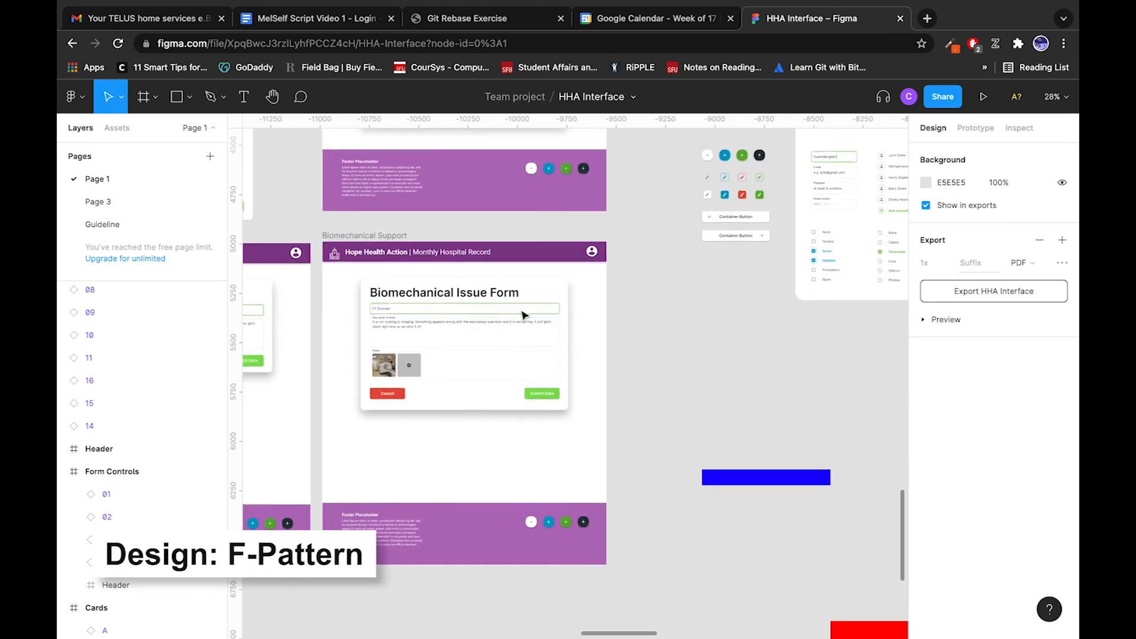
# Step: Examine the premade cards in the Cards frame among the design system components
pyautogui.scroll(5, 563, 439)
pyautogui.hscroll(4, 562, 439)
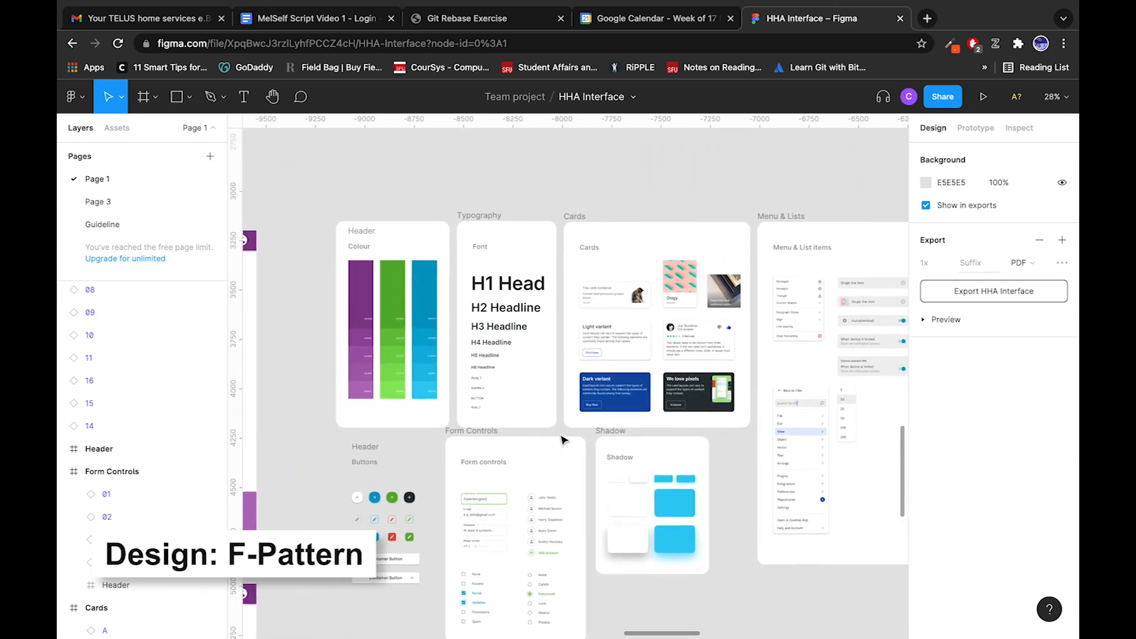
pyautogui.scroll(-3, 562, 440)
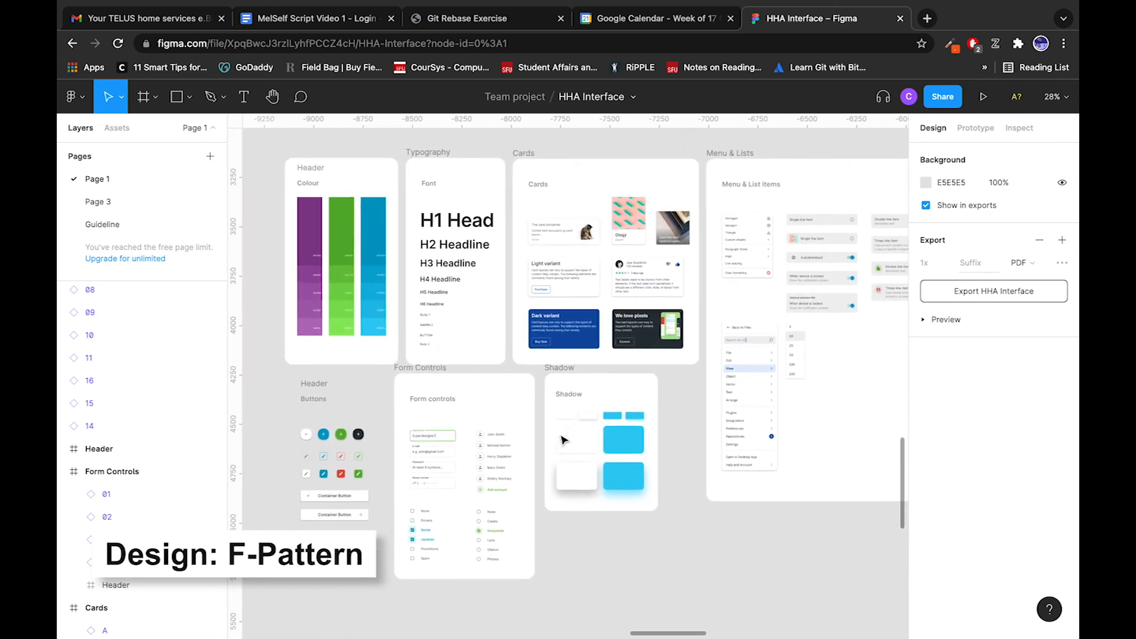
pyautogui.keyDown('ctrl'); pyautogui.scroll(5, 636, 307); pyautogui.keyUp('ctrl')
pyautogui.keyDown('ctrl'); pyautogui.scroll(3, 636, 307); pyautogui.keyUp('ctrl')
pyautogui.scroll(2, 533, 296)
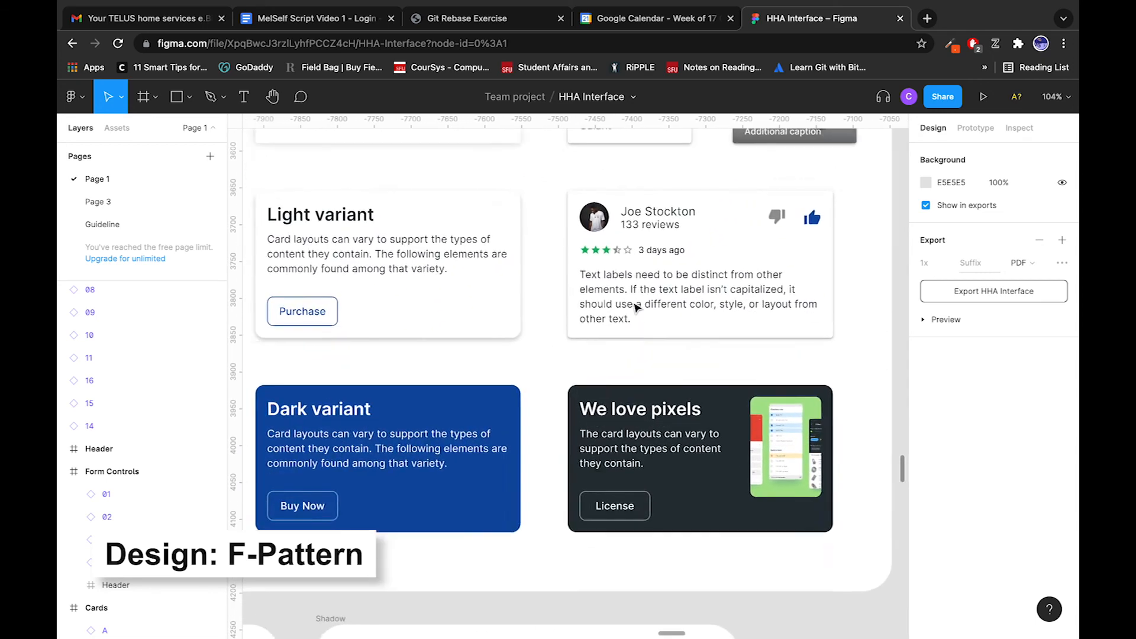
pyautogui.scroll(-1, 360, 288)
pyautogui.scroll(5, 359, 288)
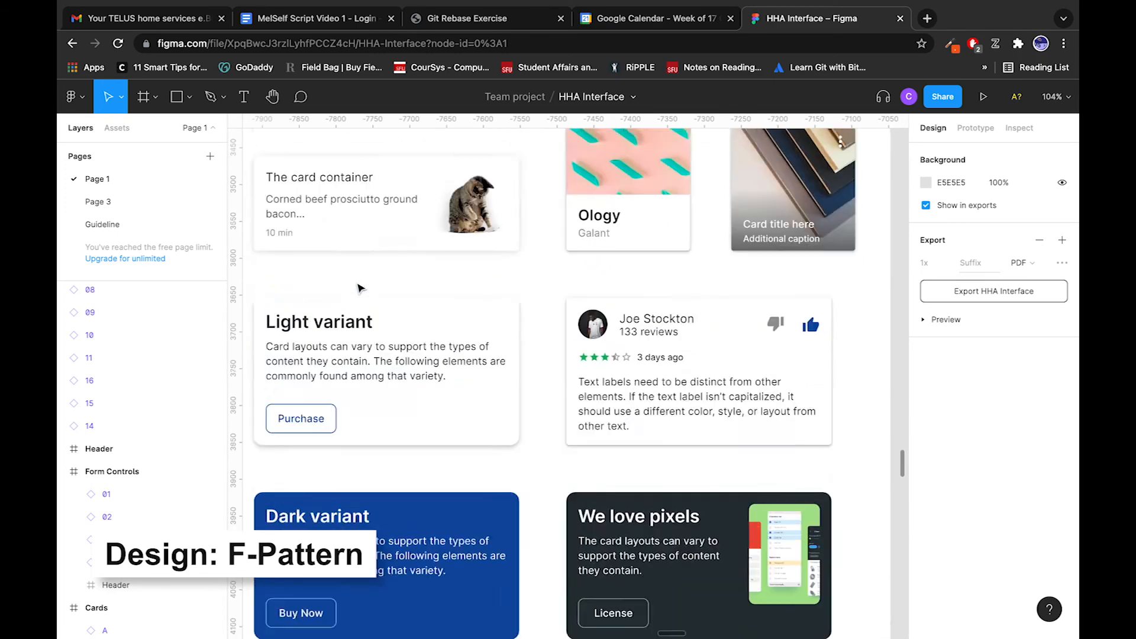
# Step: Examine the order of heading, body text and button in the Light variant and Dark variant cards
pyautogui.hscroll(-3, 359, 288)
pyautogui.scroll(-7, 359, 288)
pyautogui.scroll(3, 359, 287)
pyautogui.hscroll(3, 359, 288)
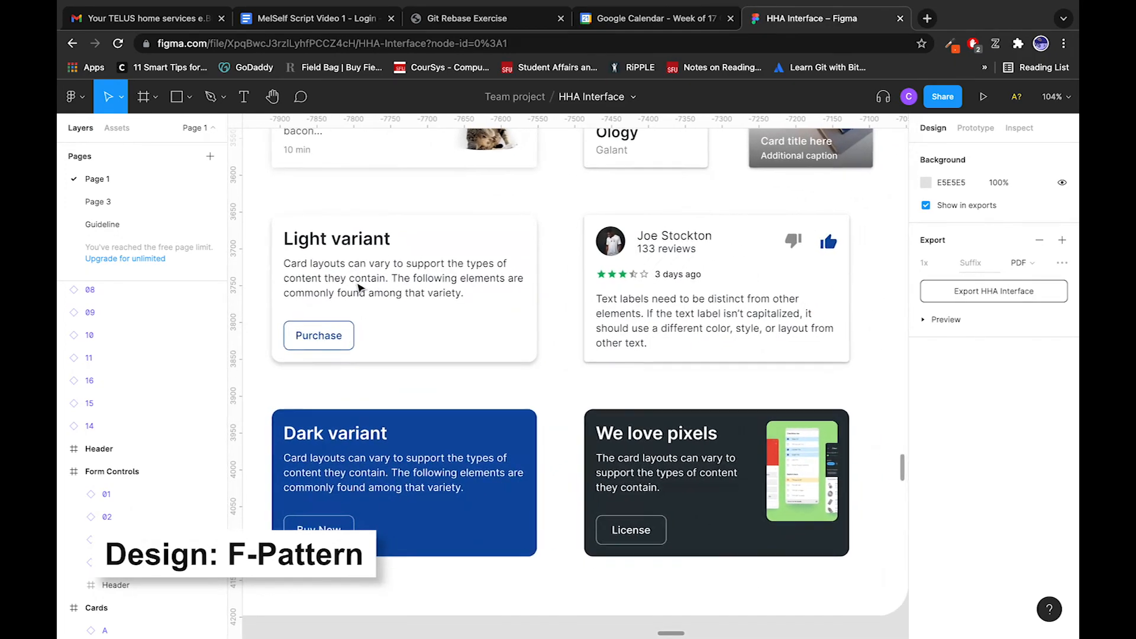
pyautogui.scroll(4, 597, 349)
pyautogui.scroll(-4, 675, 276)
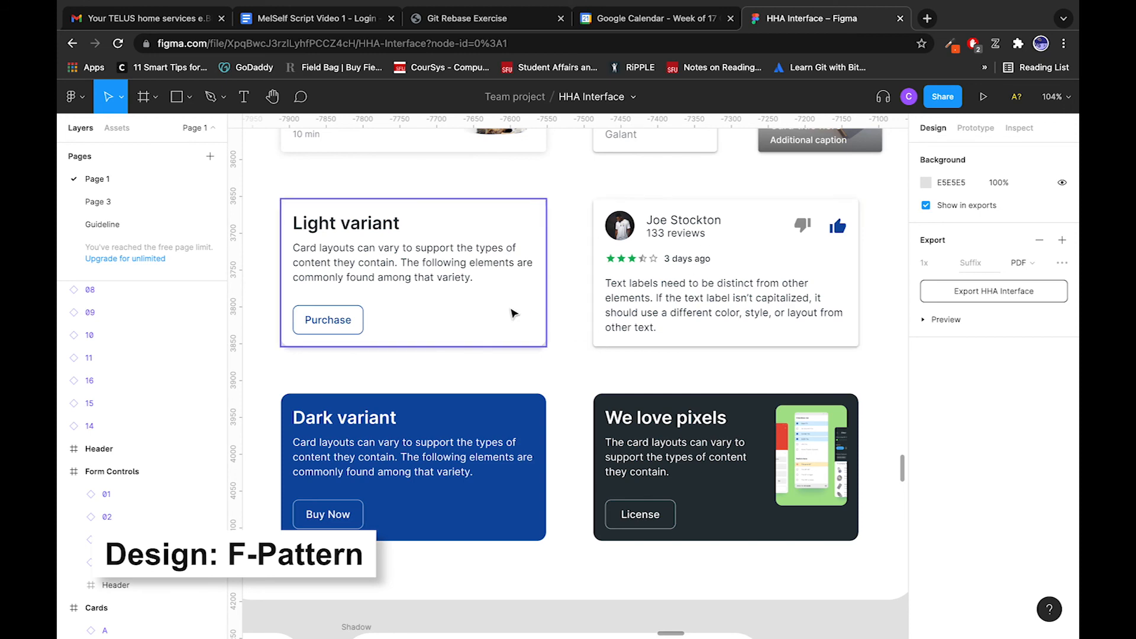
pyautogui.scroll(3, 514, 314)
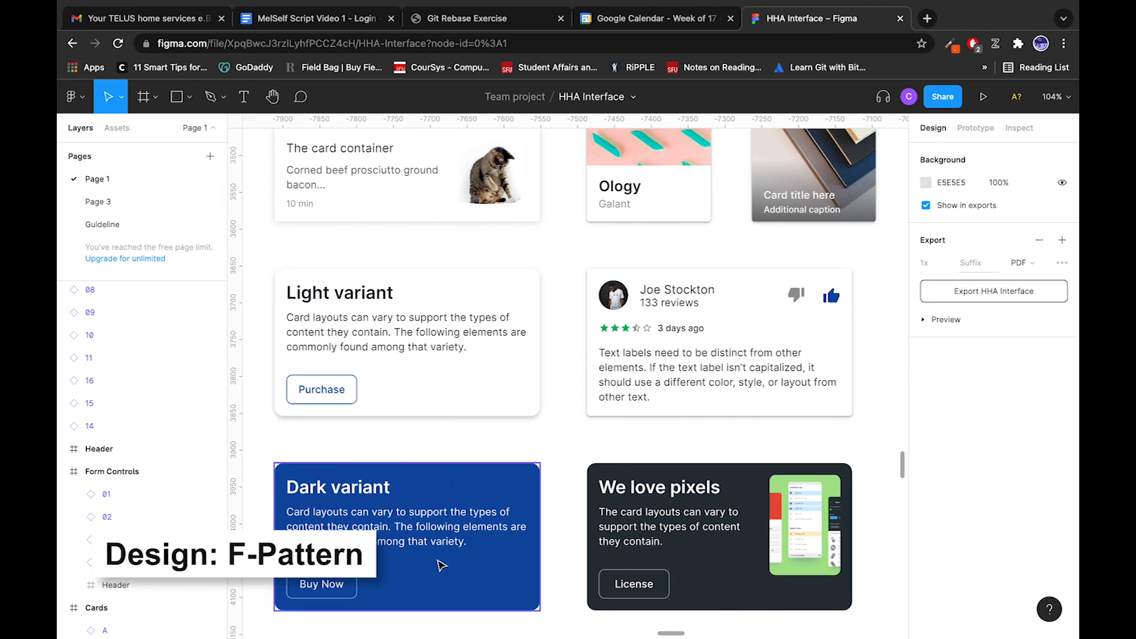
pyautogui.scroll(3, 359, 588)
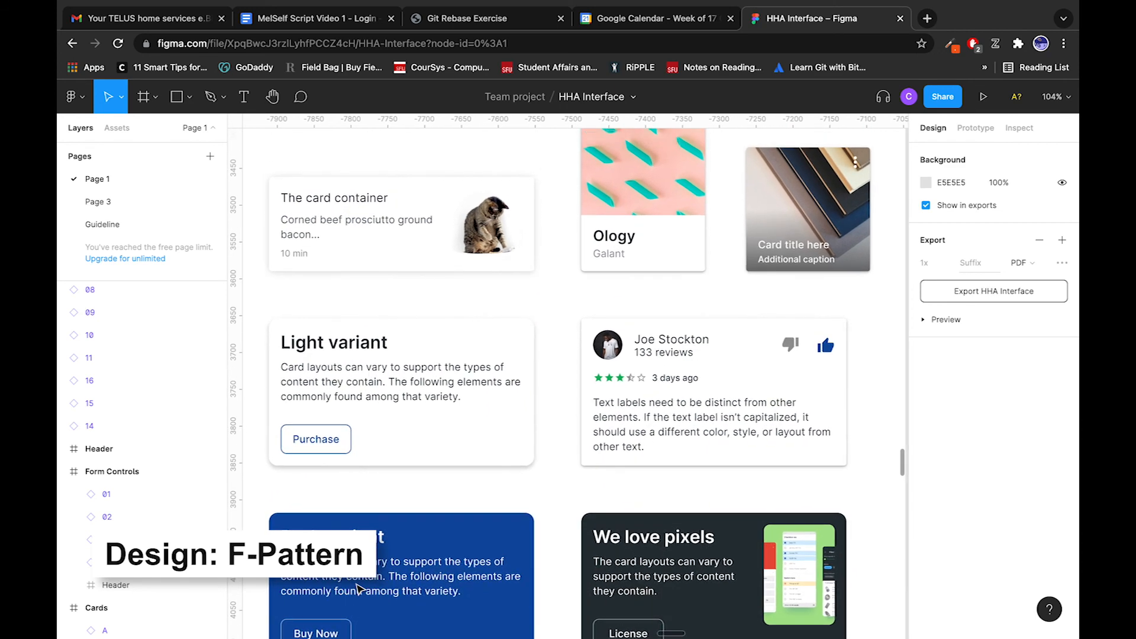
# Step: Review the overall arrangement of the Cards frame, then compare the text and image placement across its individual cards
pyautogui.keyDown('ctrl'); pyautogui.scroll(-5, 360, 588); pyautogui.keyUp('ctrl')
pyautogui.scroll(-5, 358, 586)
pyautogui.hscroll(2, 358, 585)
pyautogui.scroll(2, 358, 586)
pyautogui.hscroll(-4, 358, 585)
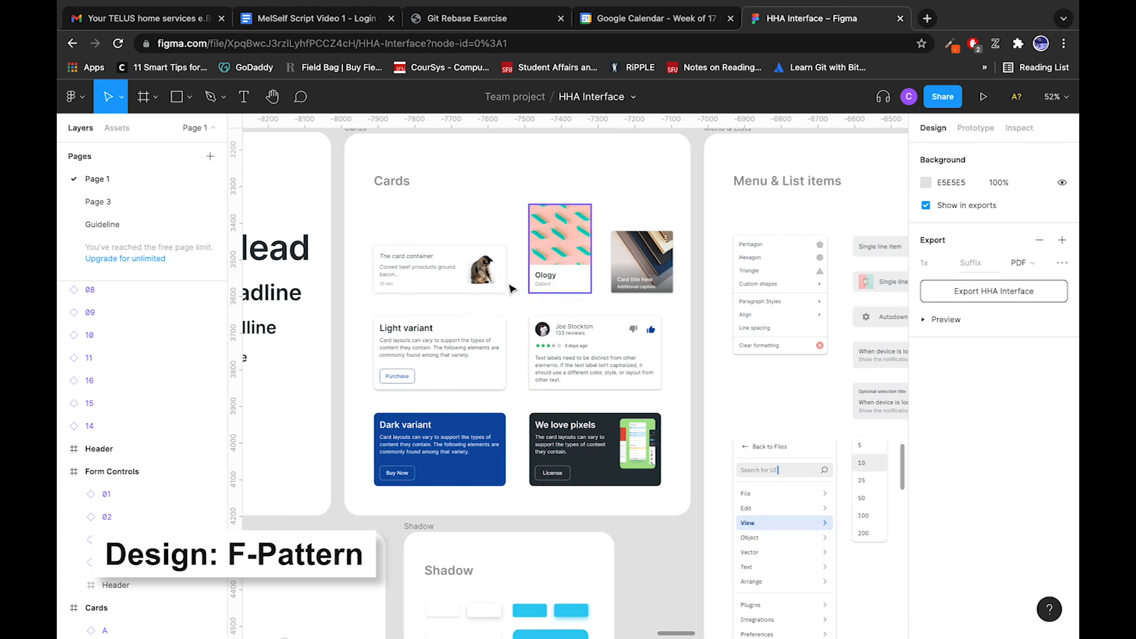
pyautogui.scroll(5, 441, 273)
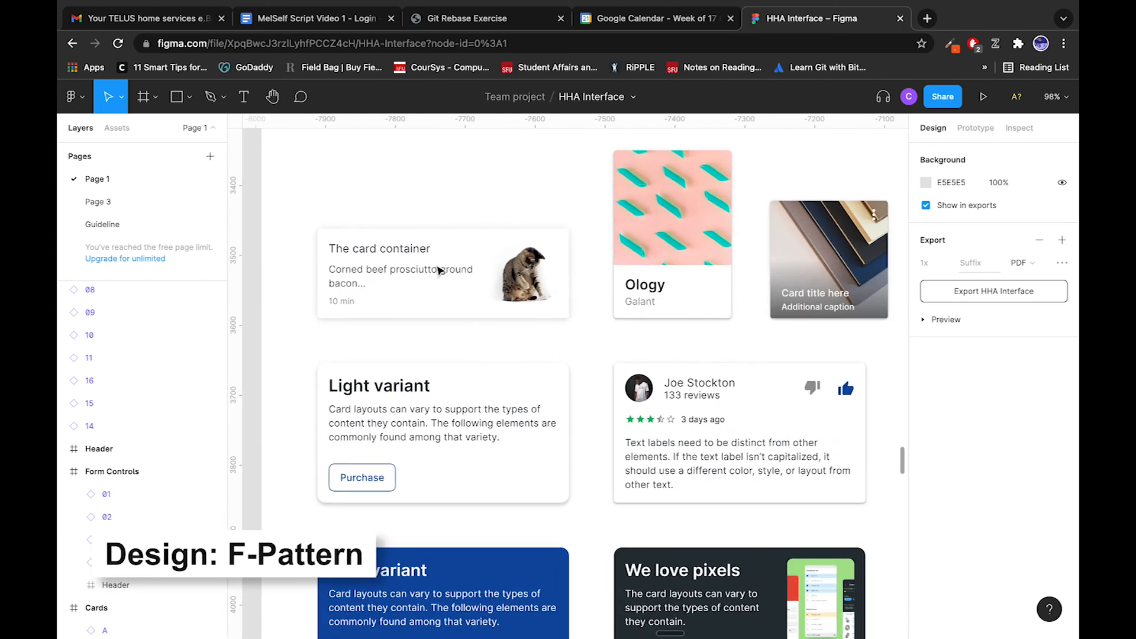
pyautogui.scroll(-5, 438, 270)
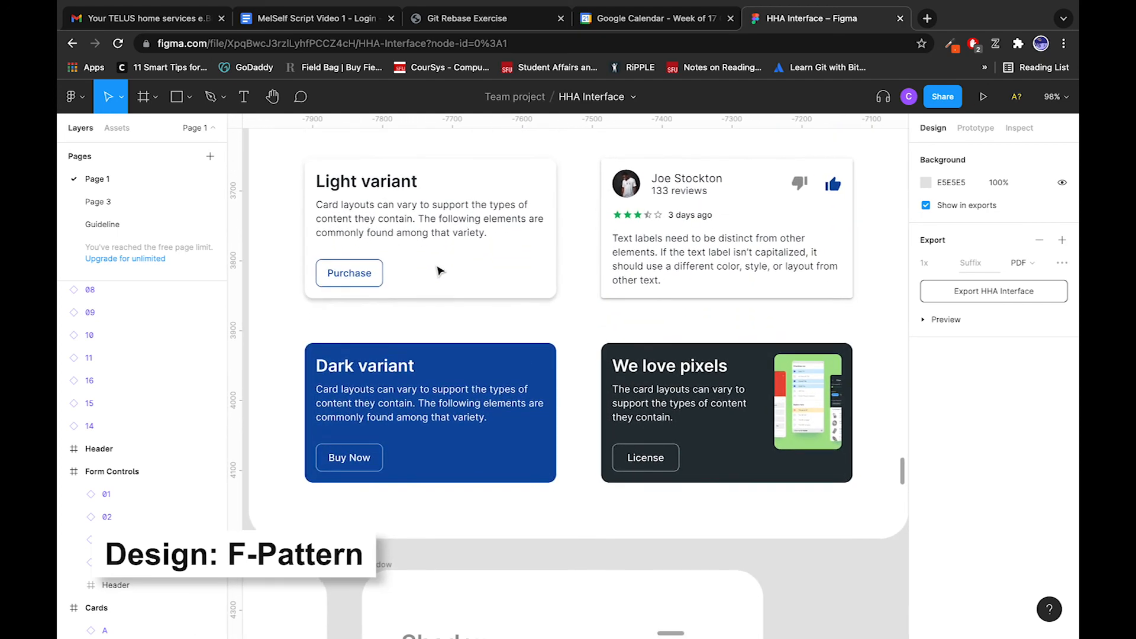
pyautogui.scroll(2, 437, 270)
pyautogui.scroll(1, 438, 270)
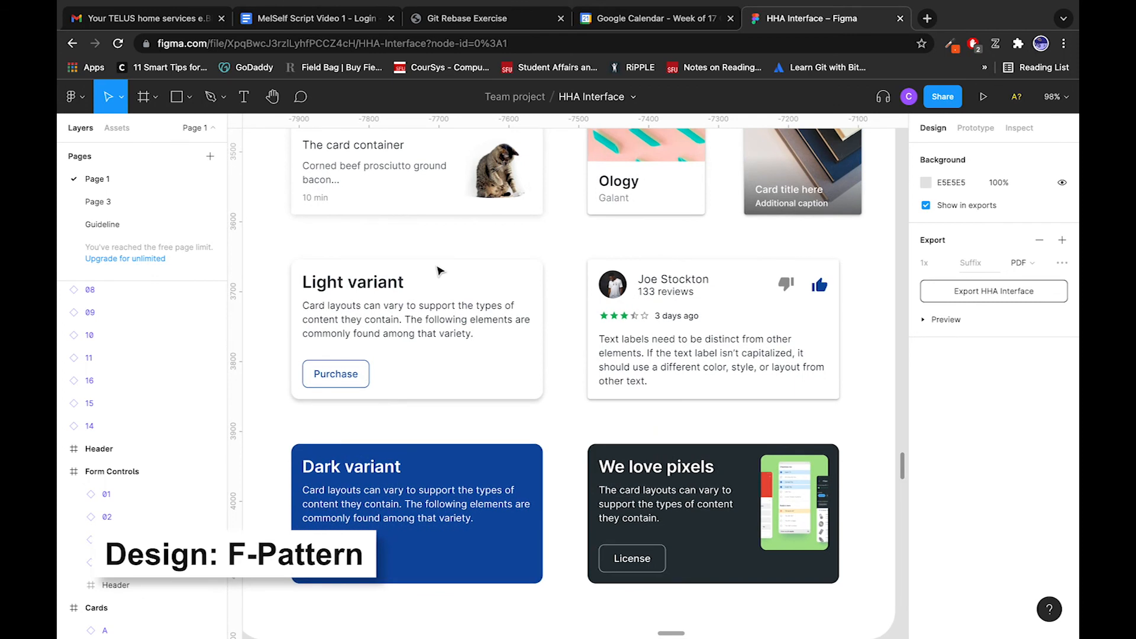